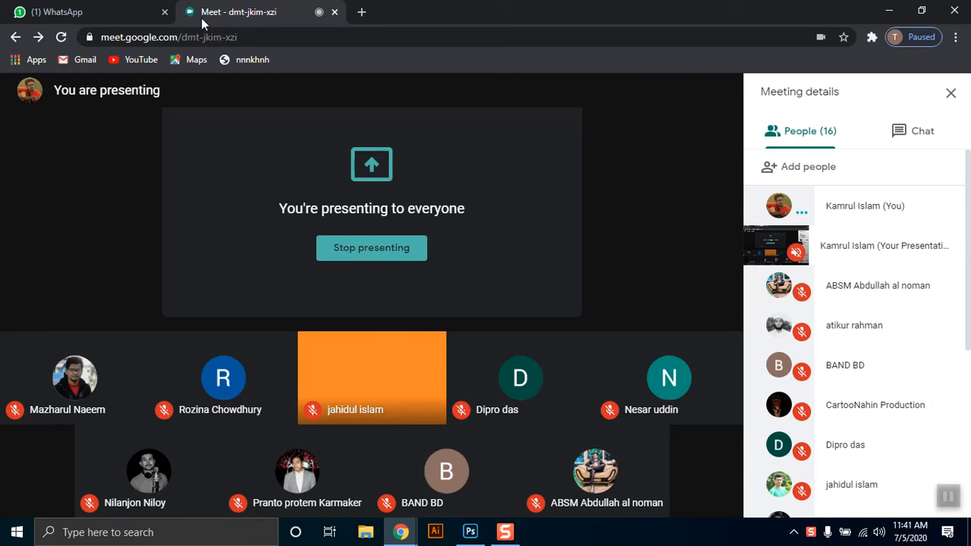
{"action": "mouse_move", "coordinate": [506, 535]}
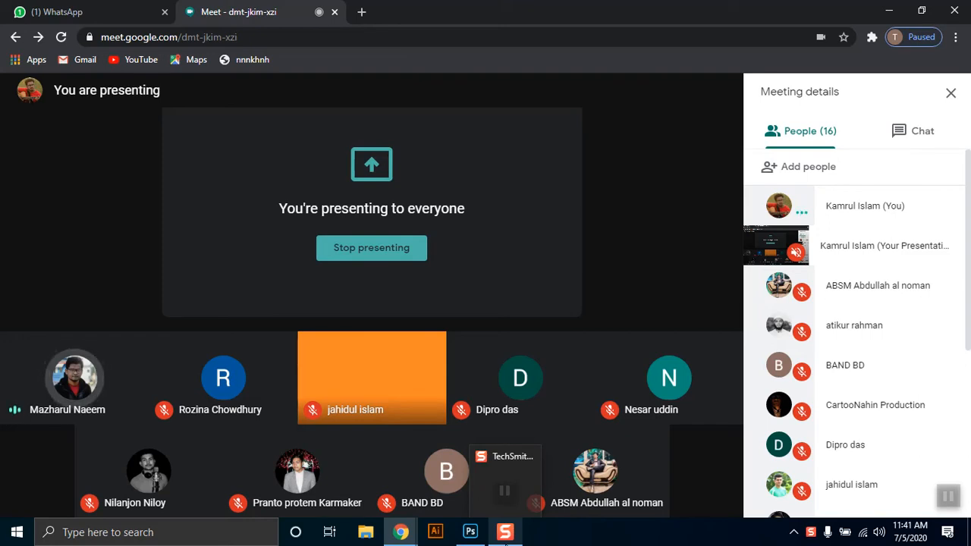
{"action": "left_click", "coordinate": [505, 540]}
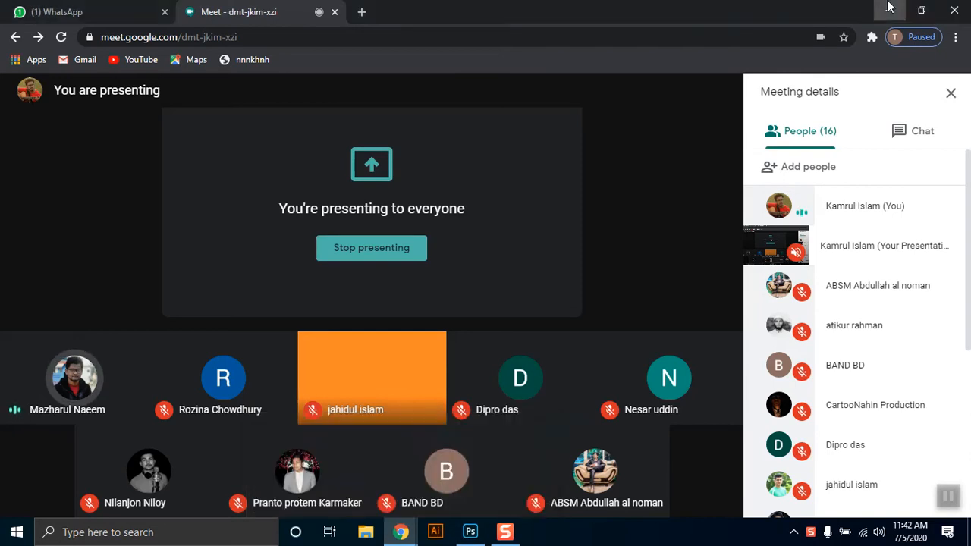
{"action": "left_click", "coordinate": [889, 8]}
{"action": "right_click", "coordinate": [861, 164]}
{"action": "left_click", "coordinate": [861, 164]}
{"action": "mouse_move", "coordinate": [394, 535]}
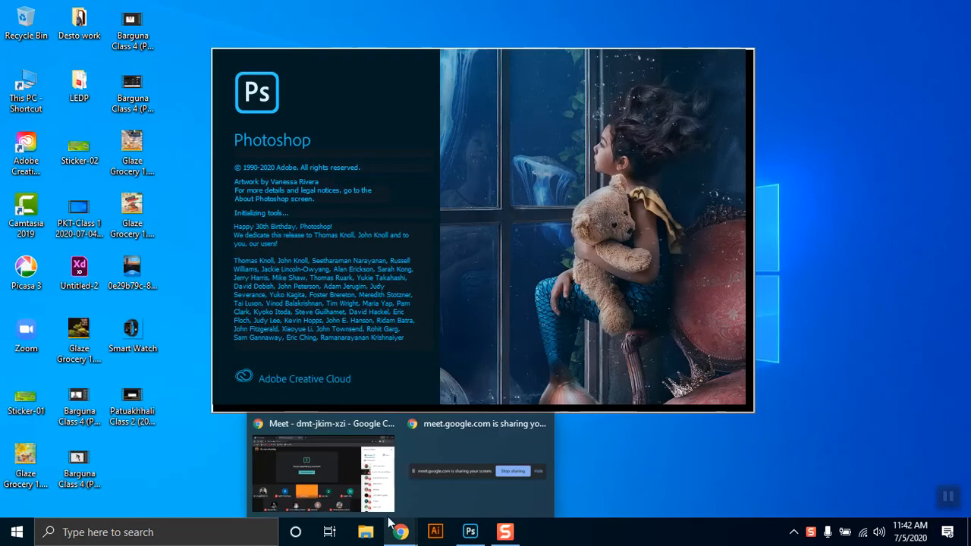
{"action": "left_click", "coordinate": [354, 459]}
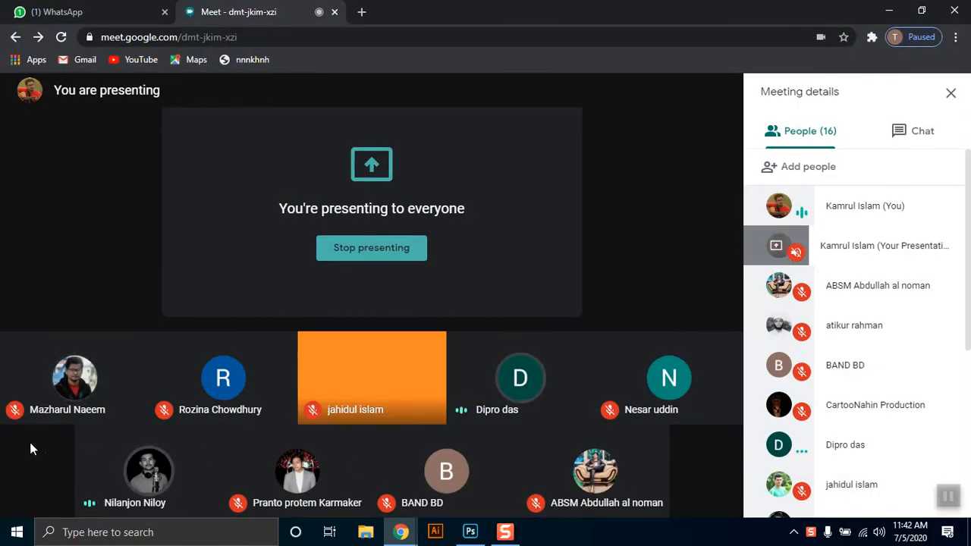
{"action": "mouse_move", "coordinate": [30, 443]}
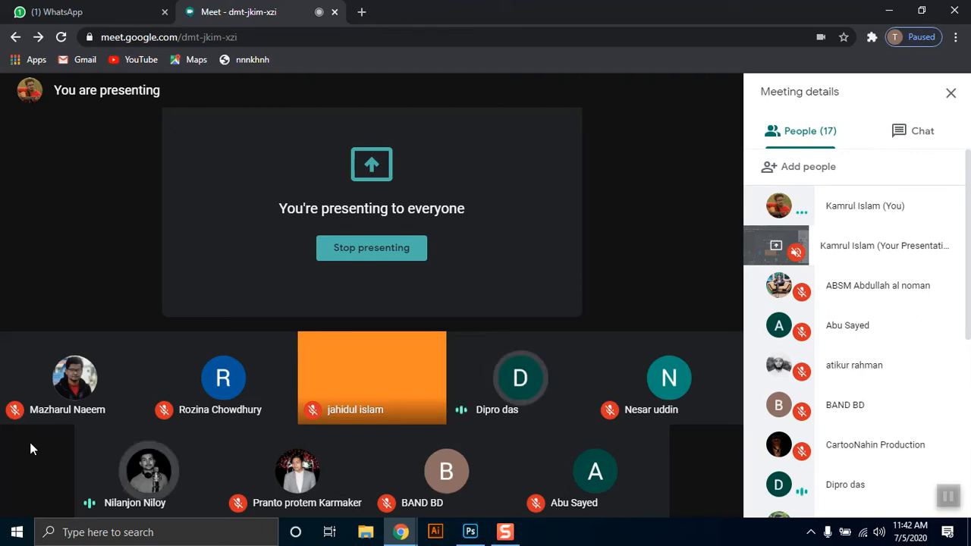
{"action": "left_click", "coordinate": [889, 10]}
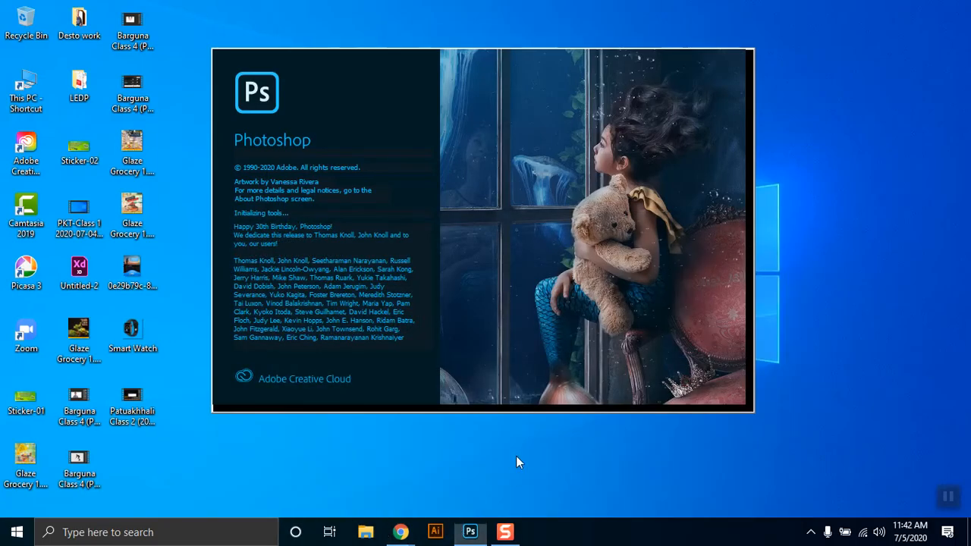
{"action": "right_click", "coordinate": [516, 457]}
{"action": "left_click", "coordinate": [553, 351]}
{"action": "right_click", "coordinate": [471, 443]}
{"action": "left_click", "coordinate": [507, 335]}
{"action": "right_click", "coordinate": [432, 443]}
{"action": "left_click", "coordinate": [471, 335]}
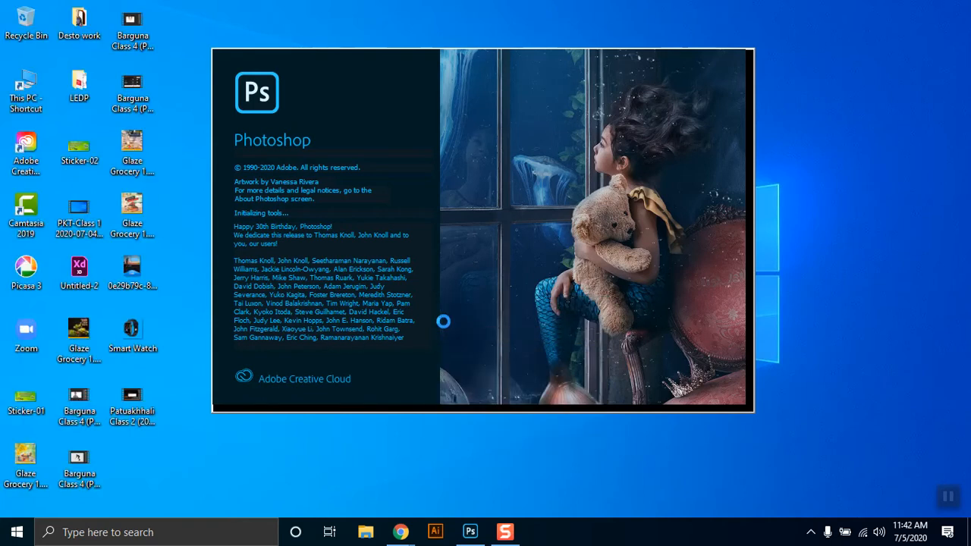
{"action": "right_click", "coordinate": [483, 452]}
{"action": "left_click", "coordinate": [521, 346]}
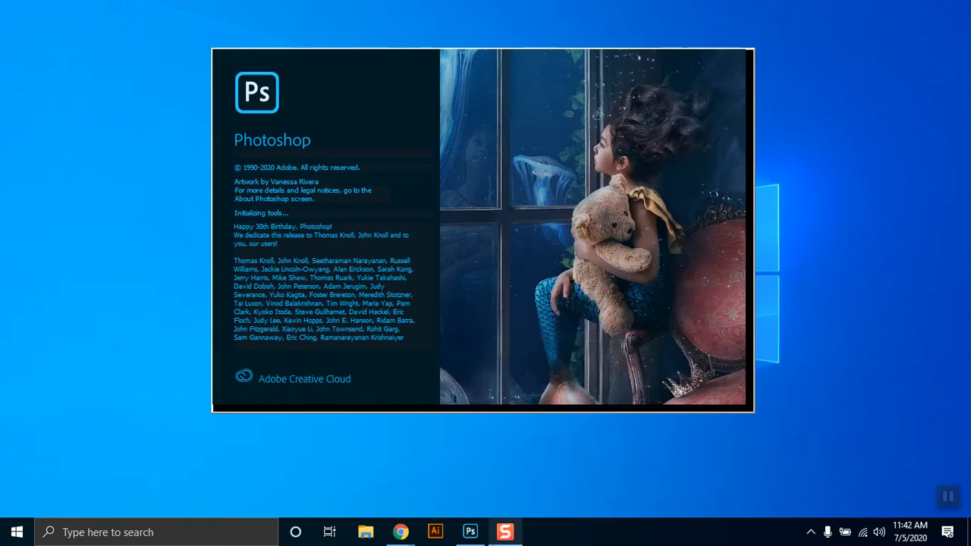
{"action": "right_click", "coordinate": [490, 469]}
{"action": "left_click", "coordinate": [519, 355]}
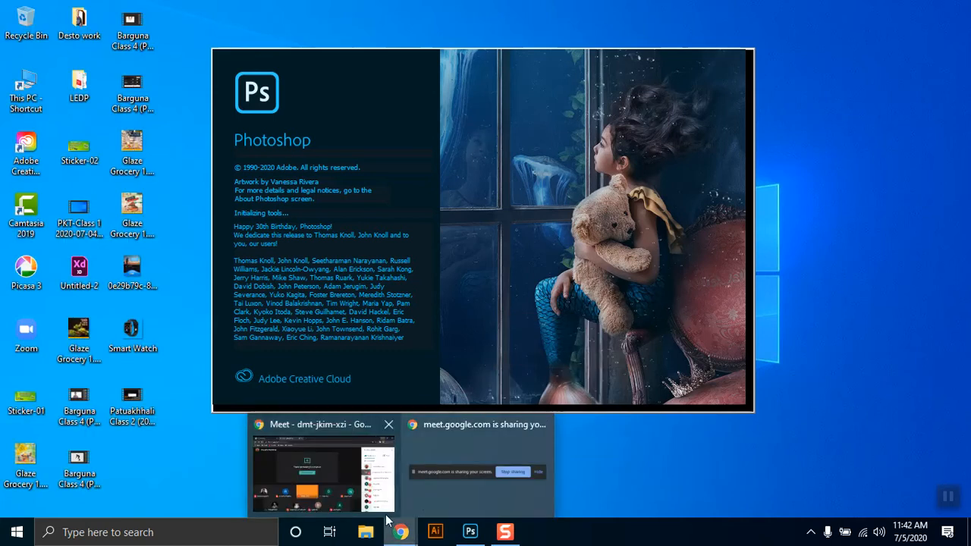
{"action": "left_click", "coordinate": [352, 480]}
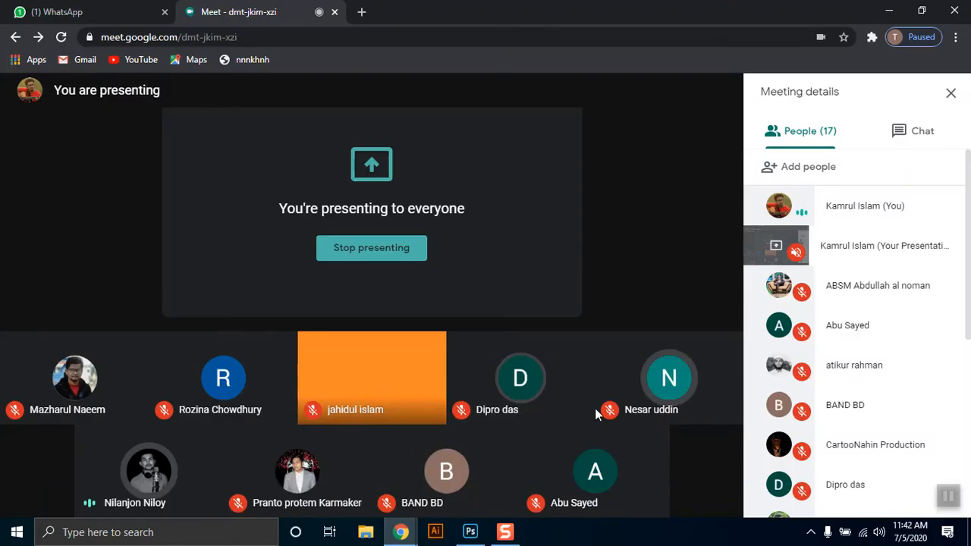
{"action": "left_click", "coordinate": [470, 532]}
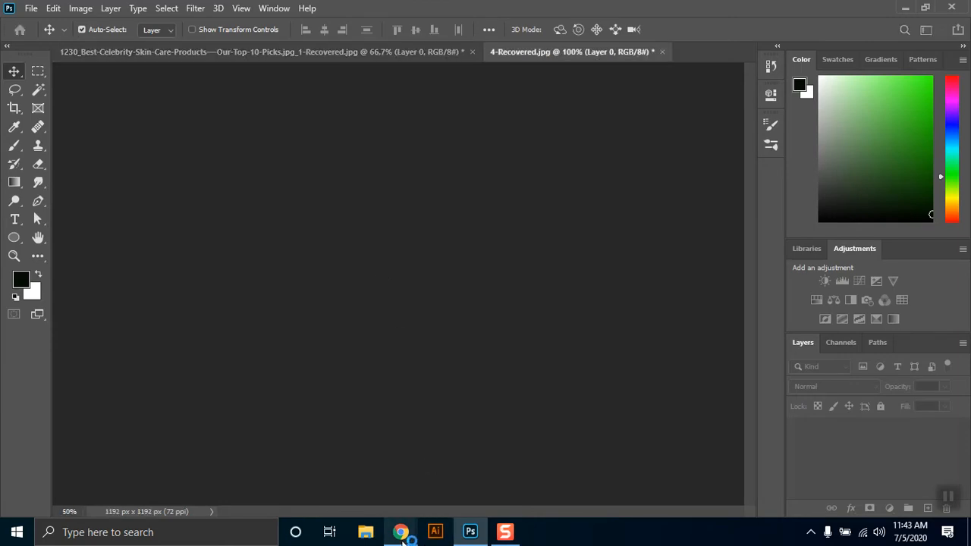
{"action": "mouse_move", "coordinate": [403, 536]}
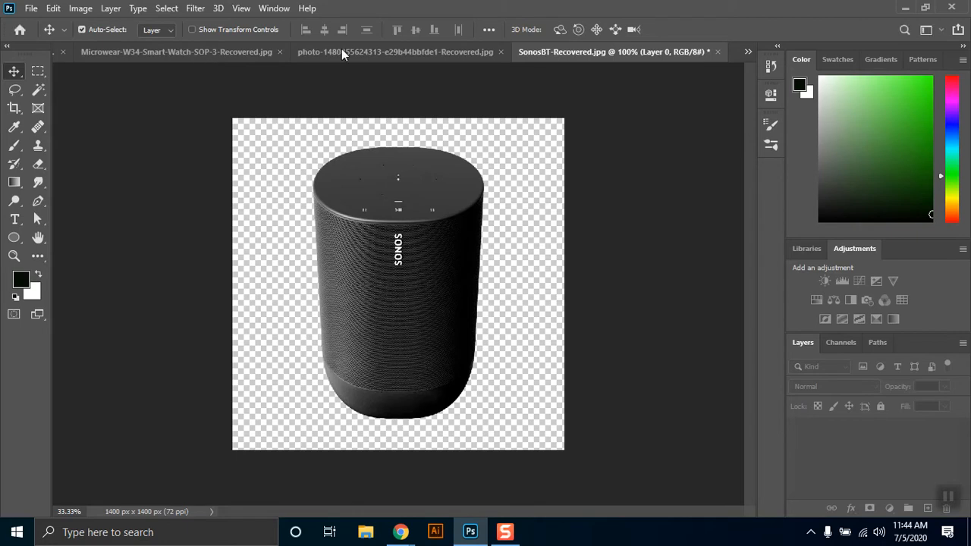
{"action": "key", "text": "ctrl+shift+Tab"}
{"action": "key", "text": "ctrl+shift+Tab"}
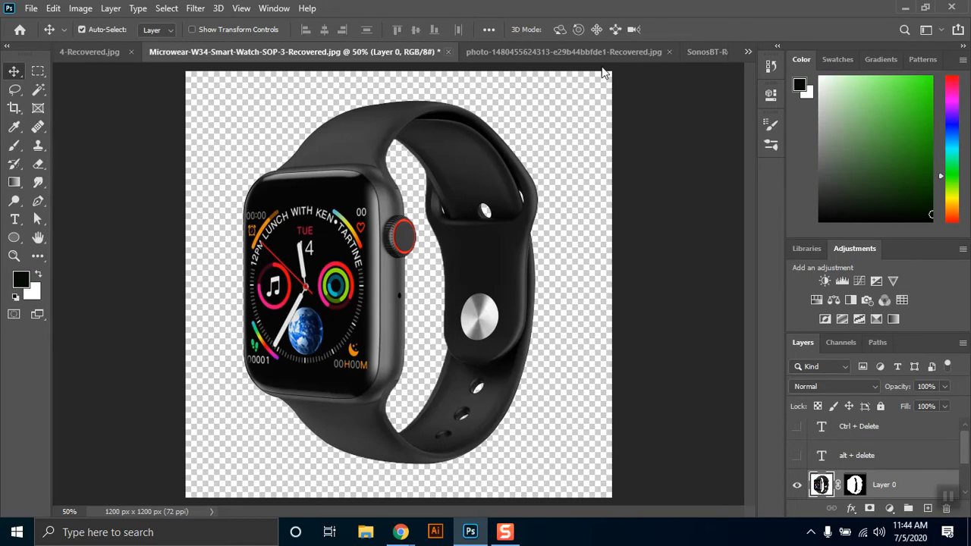
{"action": "left_click", "coordinate": [606, 52]}
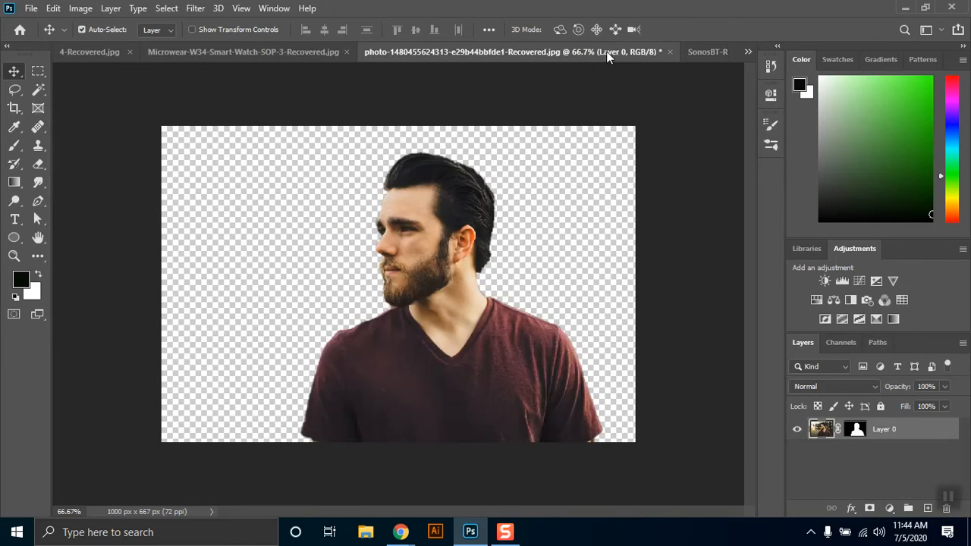
{"action": "left_click", "coordinate": [669, 51]}
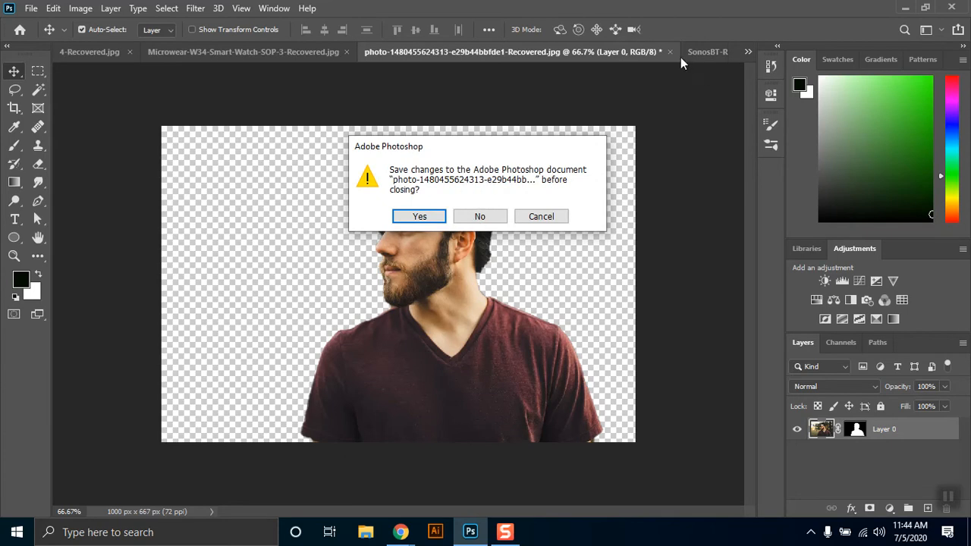
{"action": "left_click", "coordinate": [479, 216]}
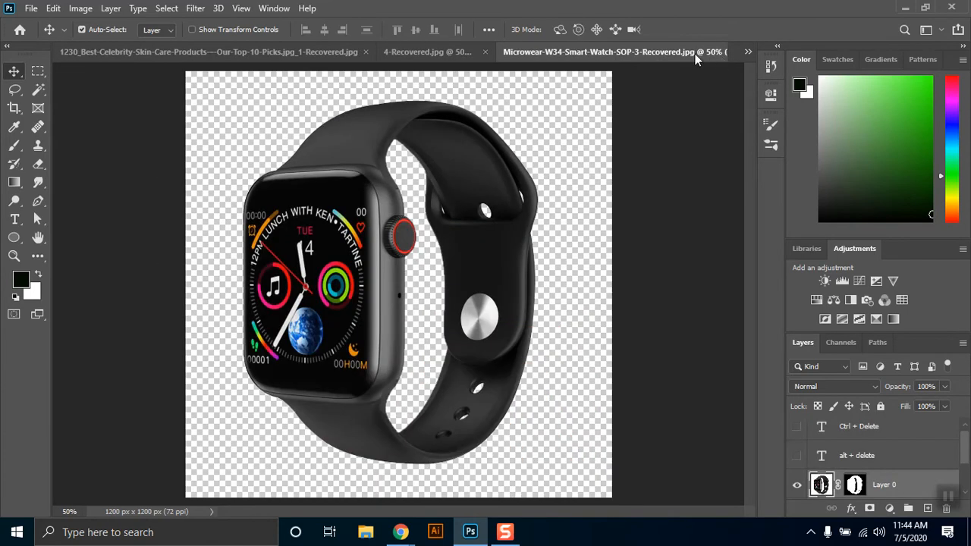
Close the headphones document 4-Recovered.jpg and the recovered Olay skin care bottle document without saving either one
{"action": "left_click", "coordinate": [429, 52]}
{"action": "left_click", "coordinate": [551, 52]}
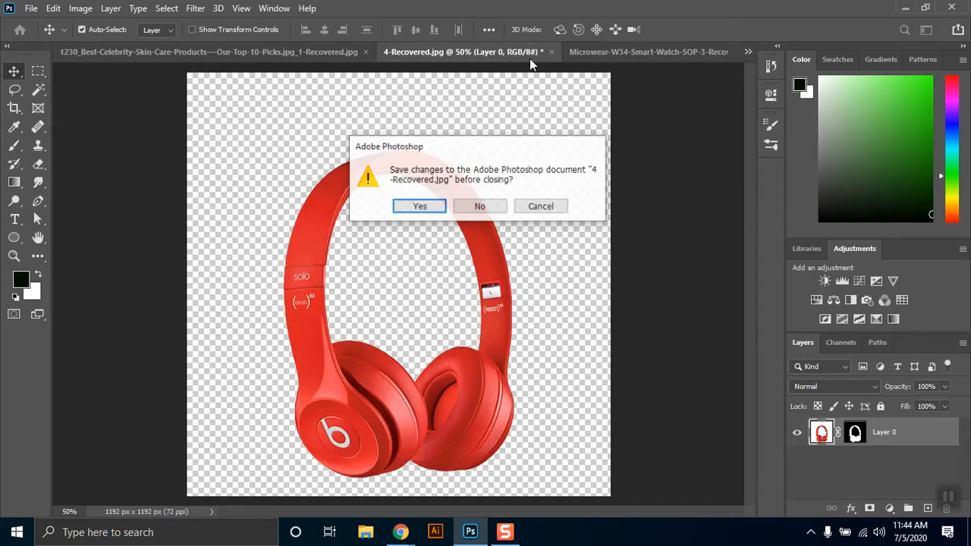
{"action": "left_click", "coordinate": [494, 206]}
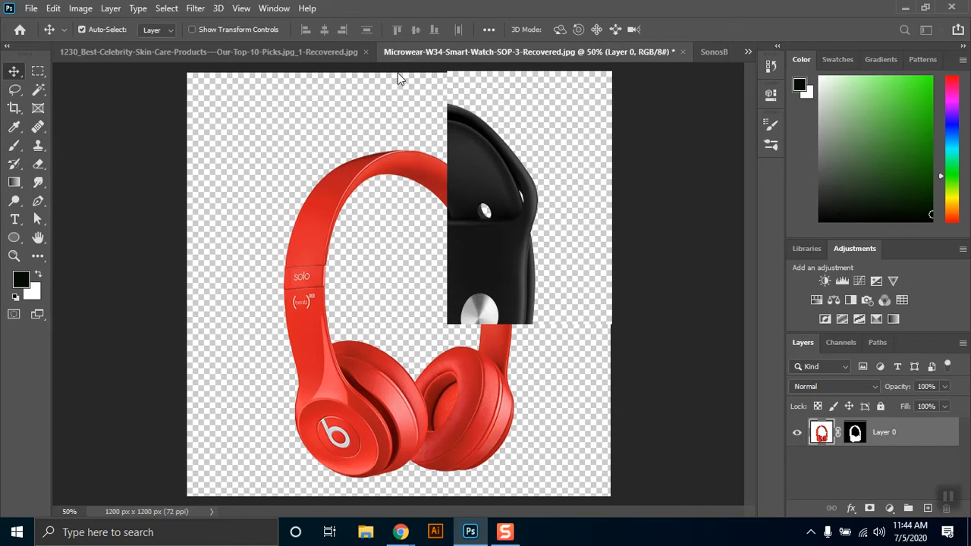
{"action": "left_click", "coordinate": [366, 52]}
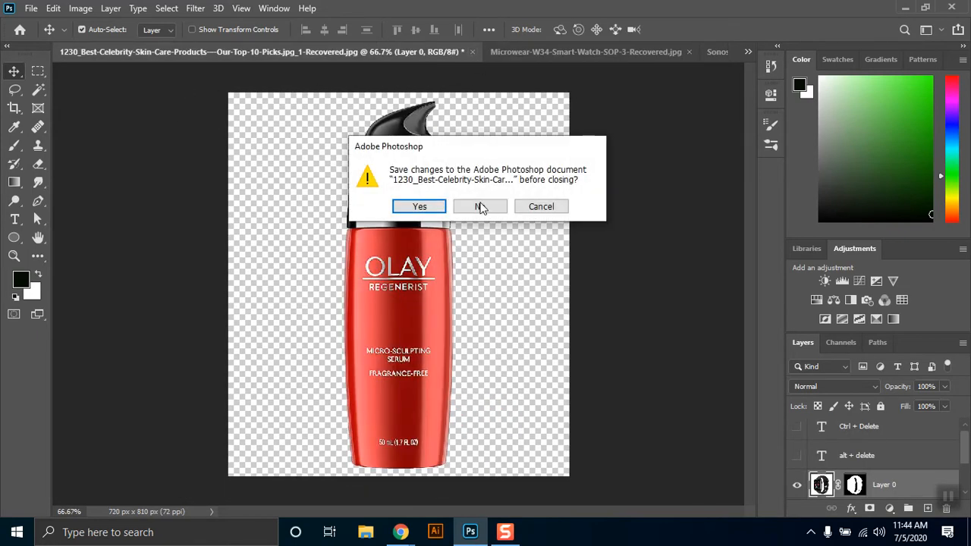
{"action": "left_click", "coordinate": [486, 207]}
Switch to the Google Meet window, admit the waiting participant, and return to Photoshop
{"action": "mouse_move", "coordinate": [400, 531]}
{"action": "left_click", "coordinate": [392, 427]}
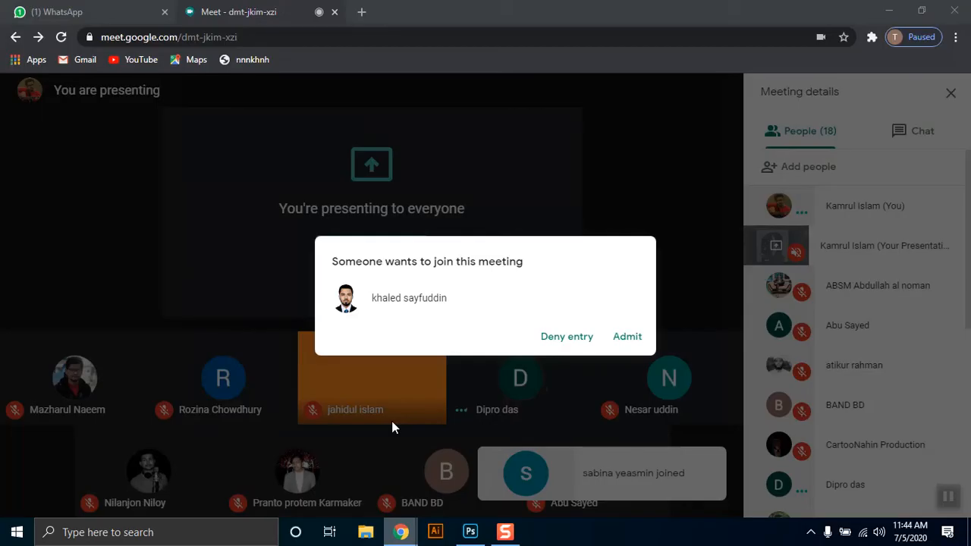
{"action": "left_click", "coordinate": [625, 339]}
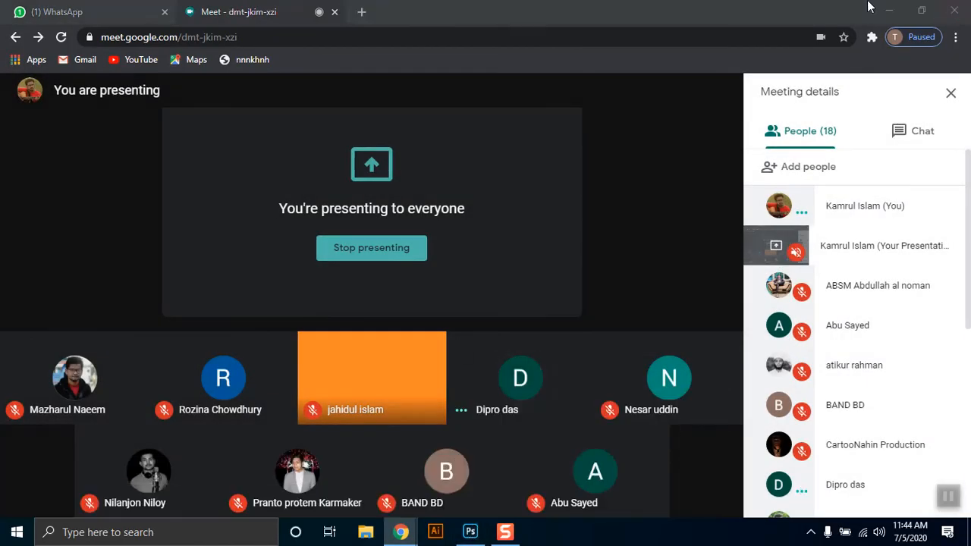
{"action": "left_click", "coordinate": [889, 11]}
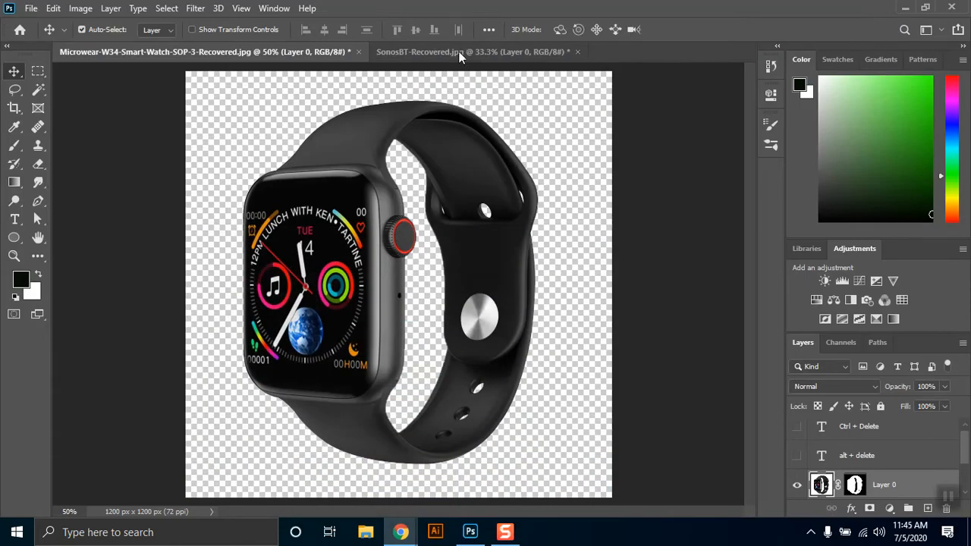
Close SonosBT-Recovered.jpg and Microwear-W34-Smart-Watch-SOP-3-Recovered.jpg without saving either document
{"action": "left_click", "coordinate": [493, 55]}
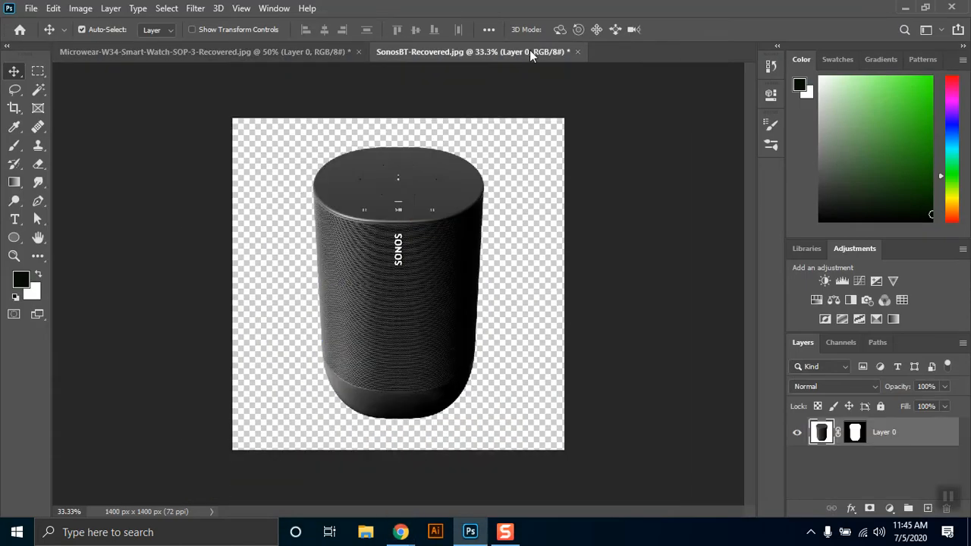
{"action": "left_click", "coordinate": [577, 51]}
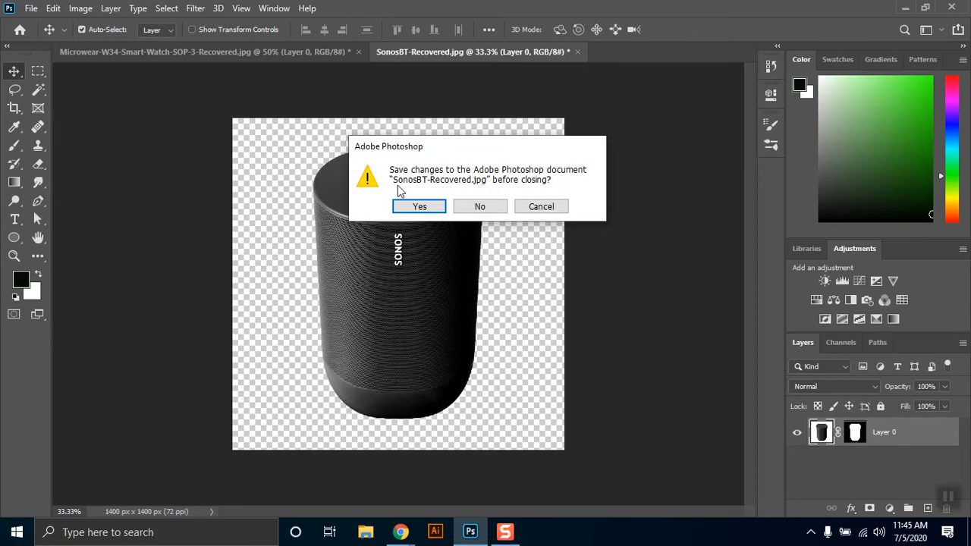
{"action": "left_click", "coordinate": [480, 206]}
{"action": "left_click", "coordinate": [358, 53]}
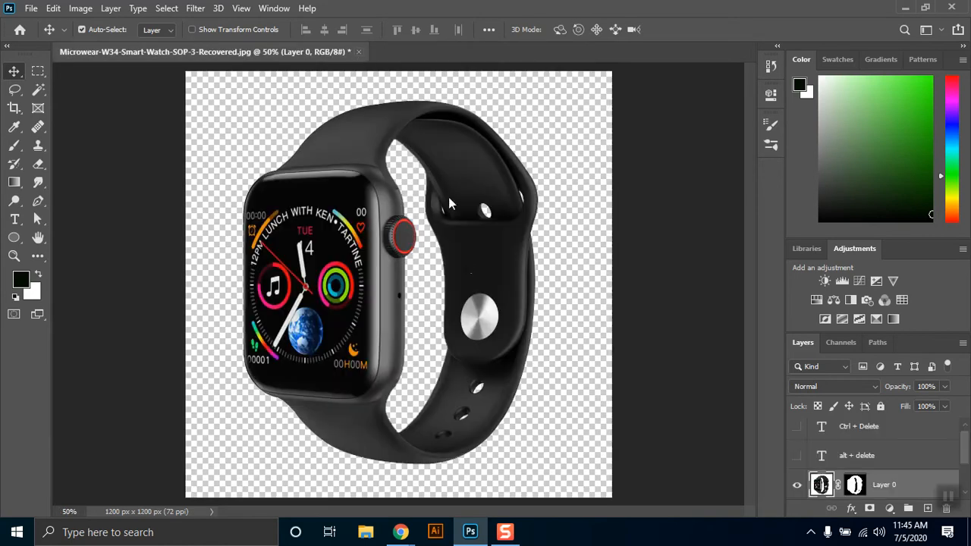
{"action": "left_click", "coordinate": [481, 206]}
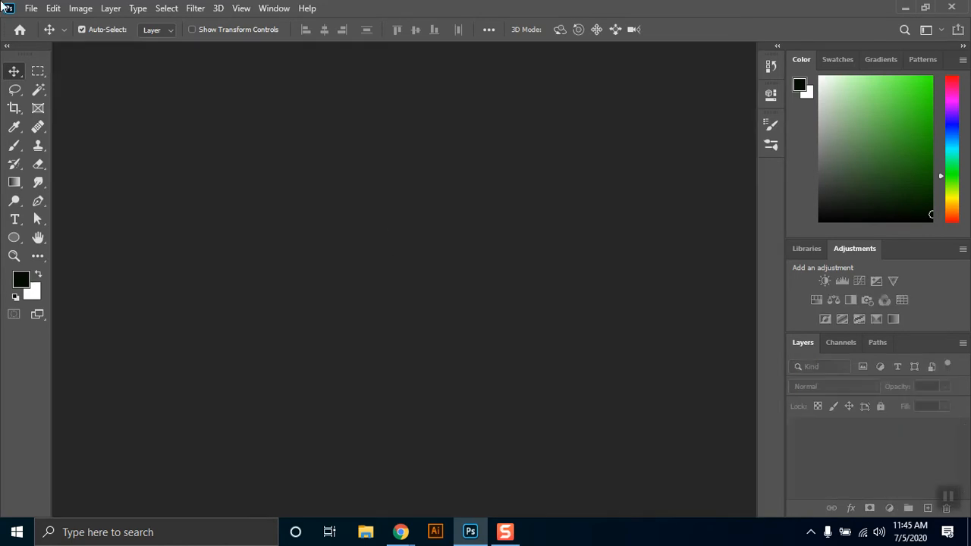
Create a new 1000 x 1000 pixel document at 150 pixels/inch, named Background Remove
{"action": "left_click", "coordinate": [31, 10]}
{"action": "left_click", "coordinate": [49, 24]}
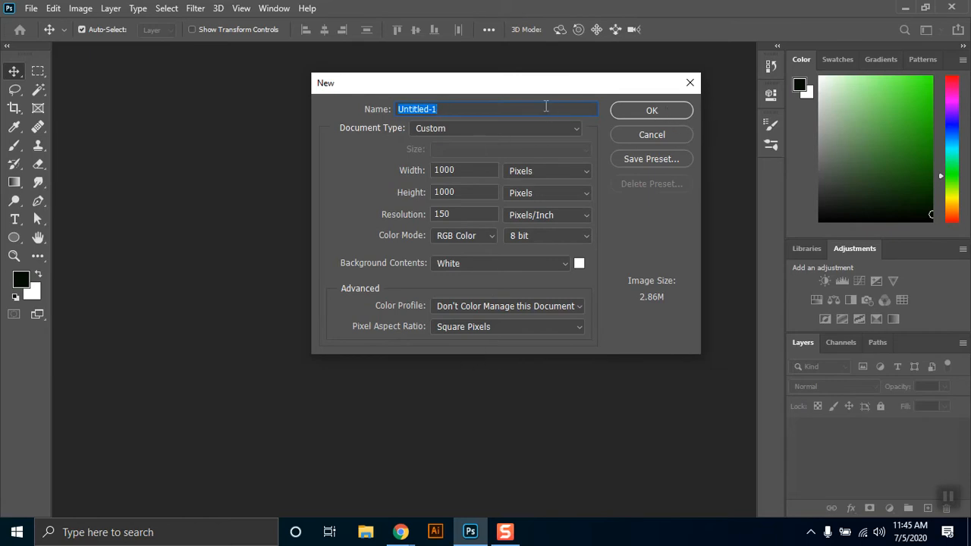
{"action": "type", "text": "Background Remove"}
{"action": "key", "text": "Return"}
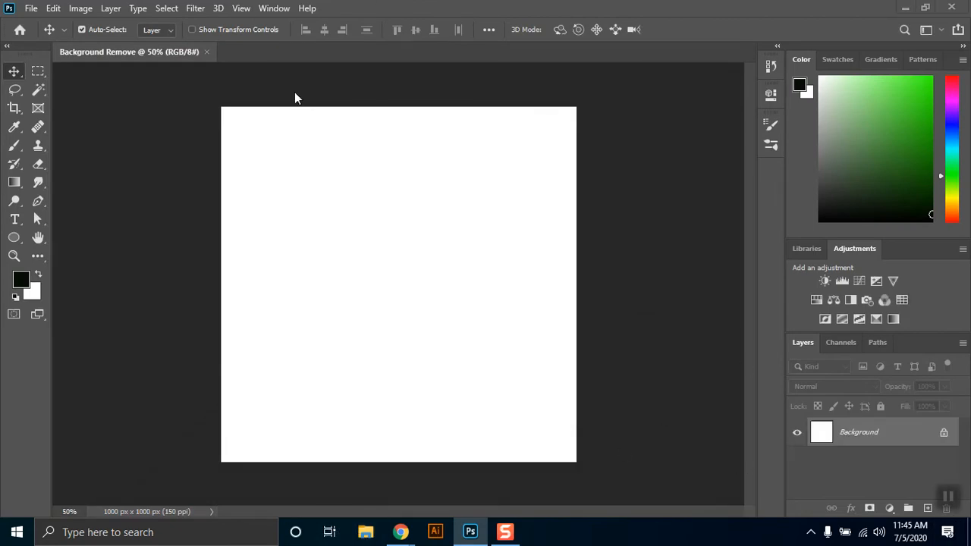
In File Explorer, open the Image folder inside LEDP > Barguna > Class 2 and show its files as large thumbnails
{"action": "key", "text": "super+e"}
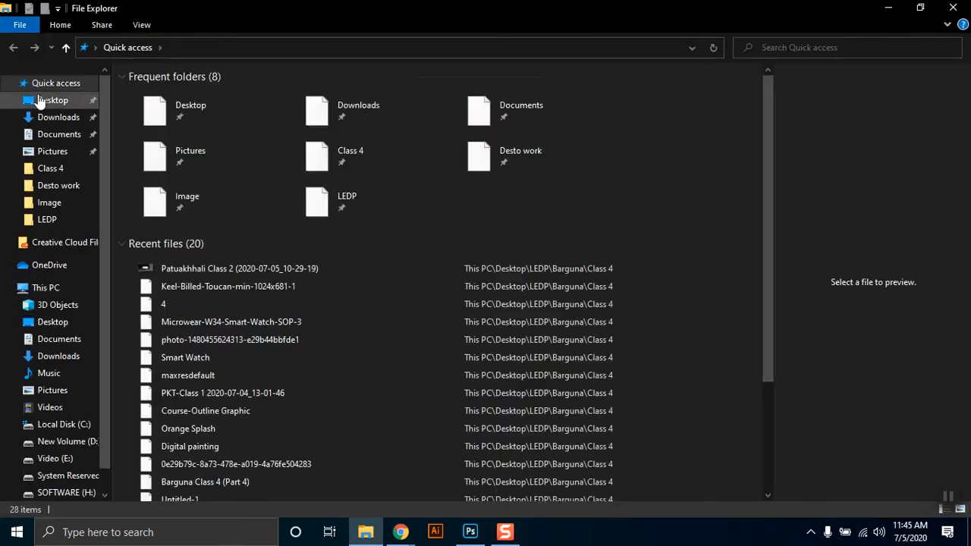
{"action": "left_click", "coordinate": [65, 220]}
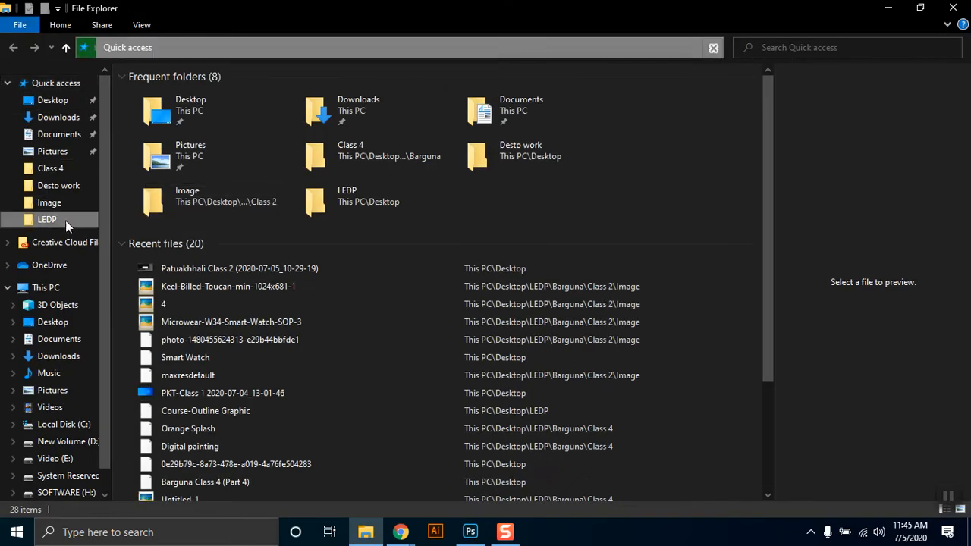
{"action": "left_click", "coordinate": [166, 107]}
{"action": "left_click", "coordinate": [172, 98]}
{"action": "double_click", "coordinate": [161, 96]}
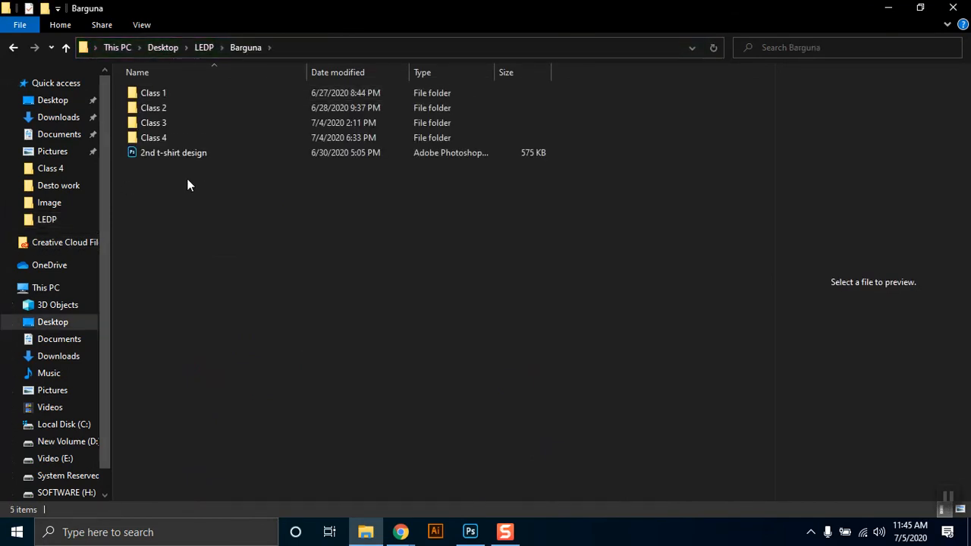
{"action": "left_click", "coordinate": [164, 107]}
{"action": "double_click", "coordinate": [164, 108]}
{"action": "double_click", "coordinate": [154, 109]}
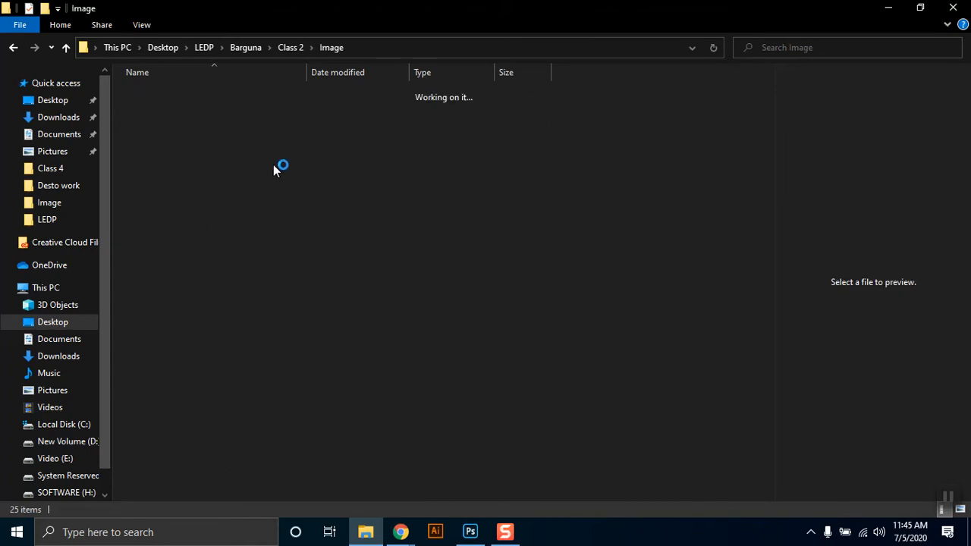
{"action": "left_click", "coordinate": [961, 511]}
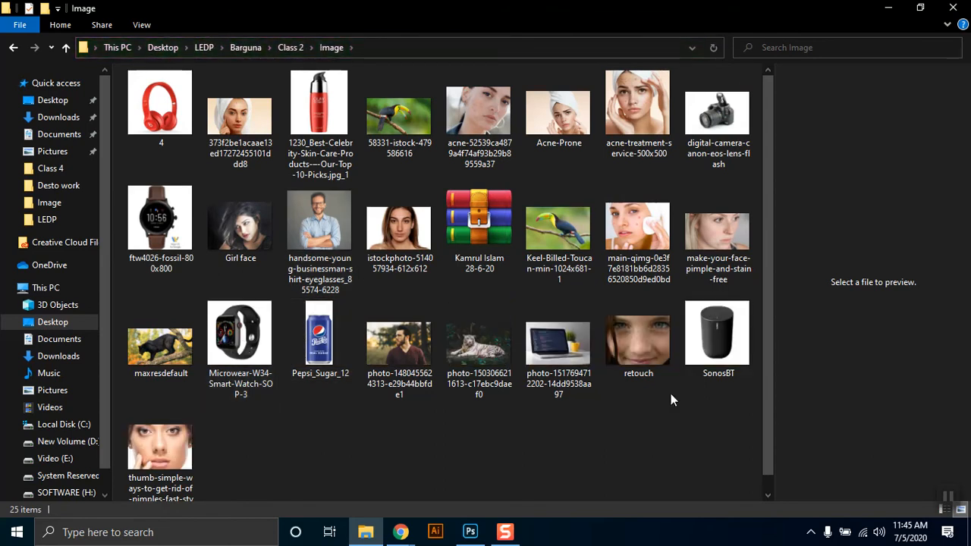
Place the SonosBT speaker image into the Background Remove document at its default size and activate the Lasso tool
{"action": "left_click", "coordinate": [719, 326]}
{"action": "left_click_drag", "start_coordinate": [719, 326], "coordinate": [422, 288]}
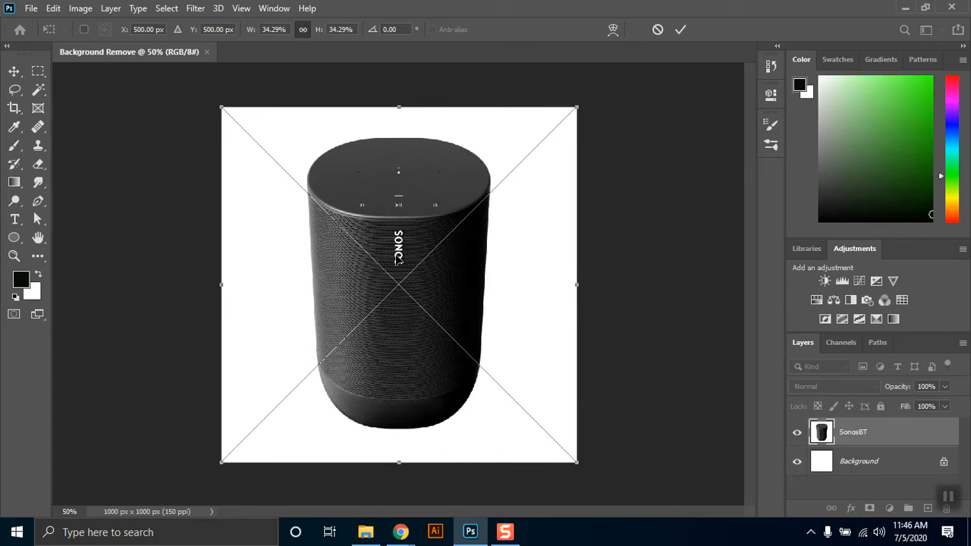
{"action": "left_click", "coordinate": [15, 89]}
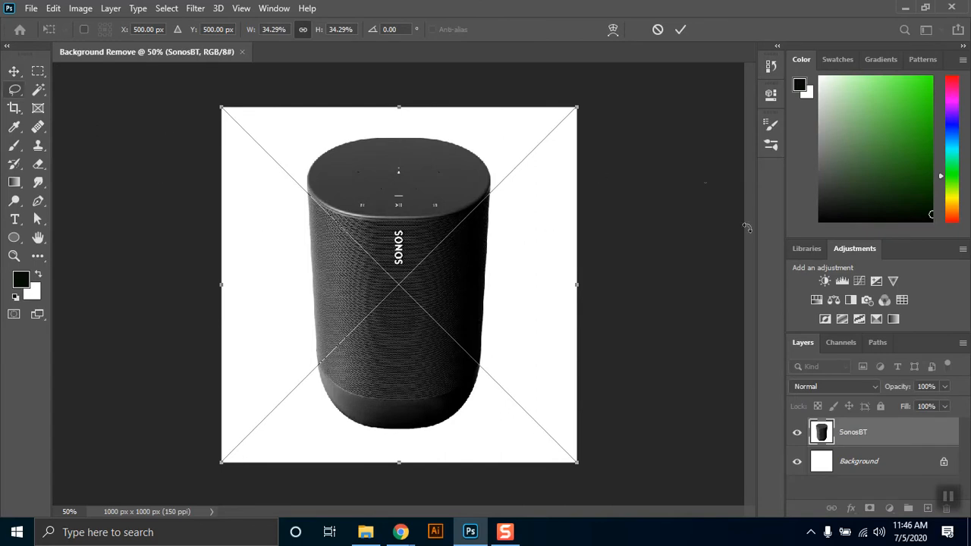
Commit the placed SonosBT image, deselect it, and start a Pen tool path at the left end of the speaker's top rim
{"action": "key", "text": "Return"}
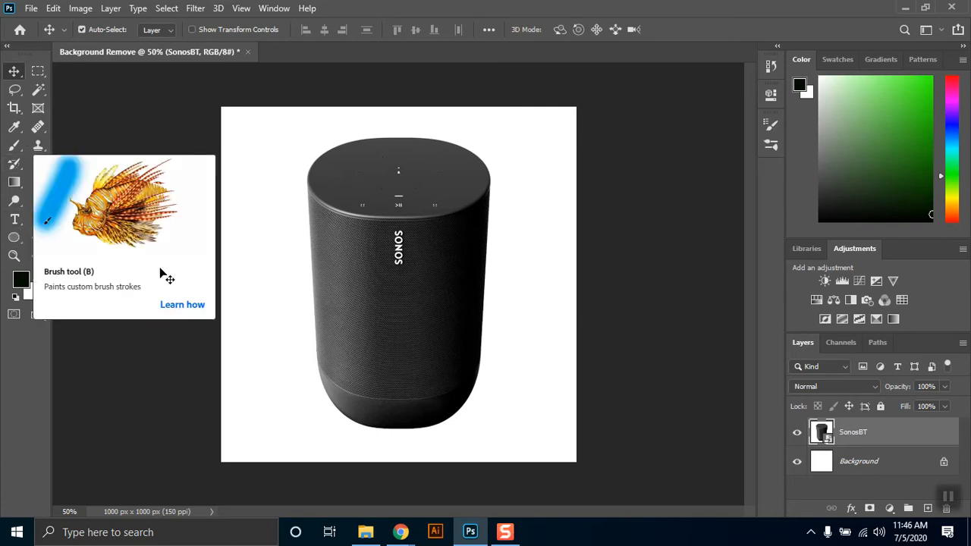
{"action": "left_click", "coordinate": [122, 118]}
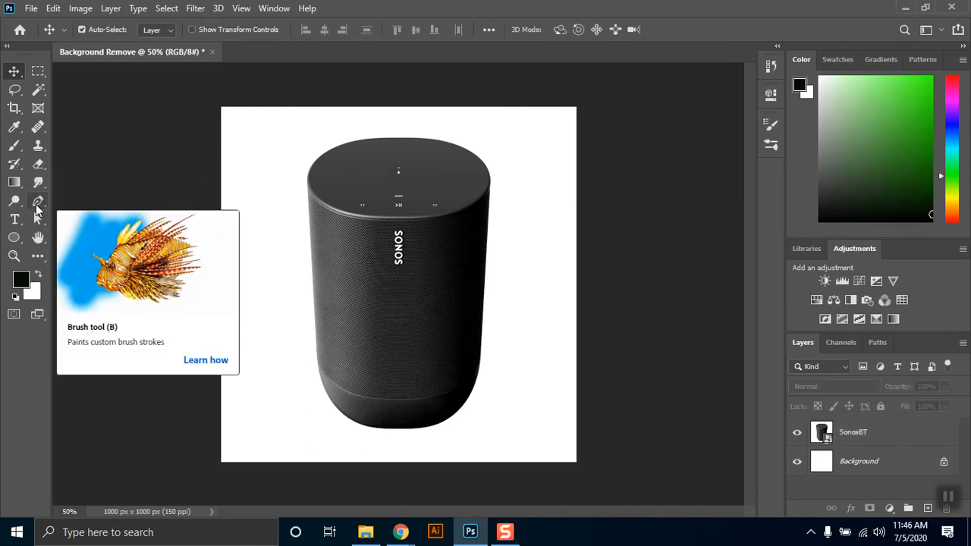
{"action": "key", "text": "p"}
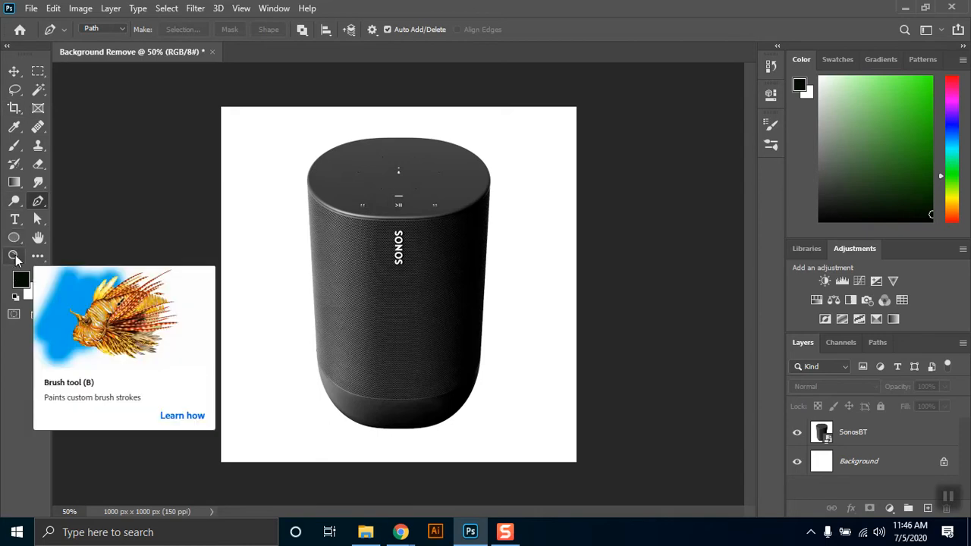
{"action": "scroll", "coordinate": [320, 188], "scroll_direction": "up", "scroll_amount": 2}
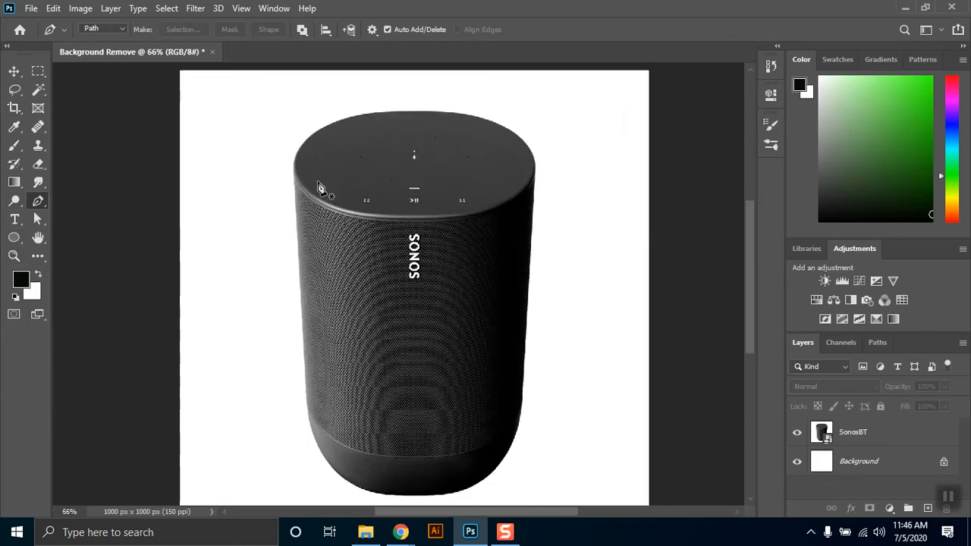
{"action": "scroll", "coordinate": [321, 188], "scroll_direction": "up", "scroll_amount": 4}
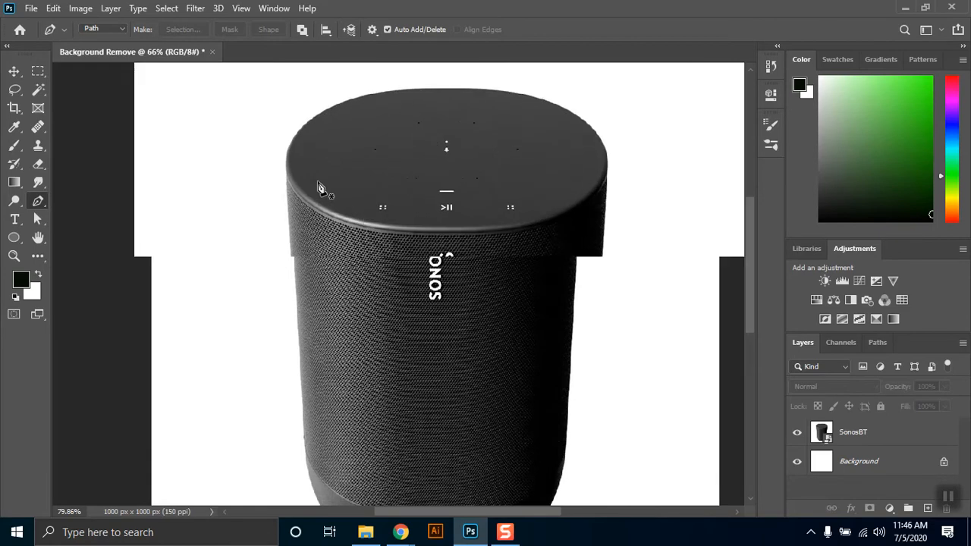
{"action": "scroll", "coordinate": [321, 188], "scroll_direction": "up", "scroll_amount": 3}
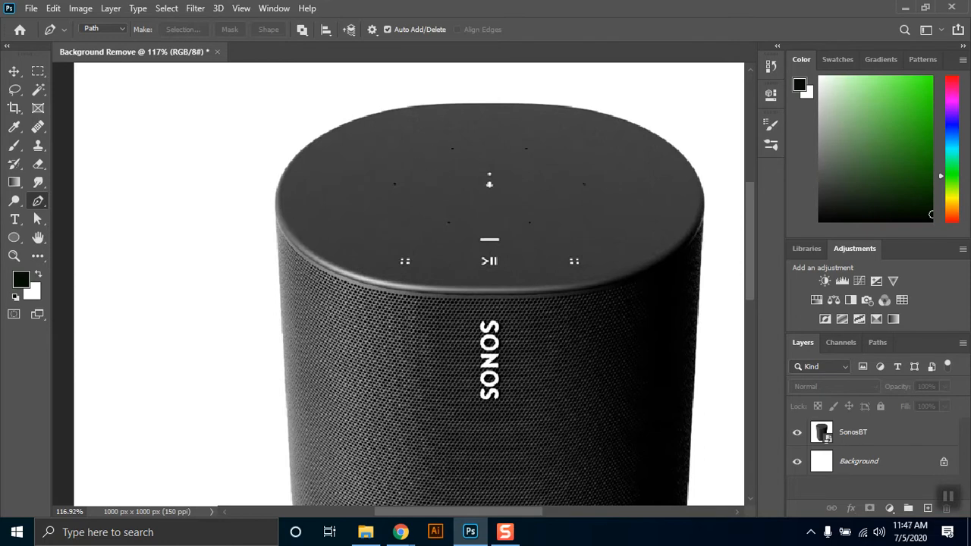
{"action": "left_click", "coordinate": [276, 221]}
{"action": "left_click", "coordinate": [426, 107]}
{"action": "left_click_drag", "start_coordinate": [427, 107], "coordinate": [604, 85]}
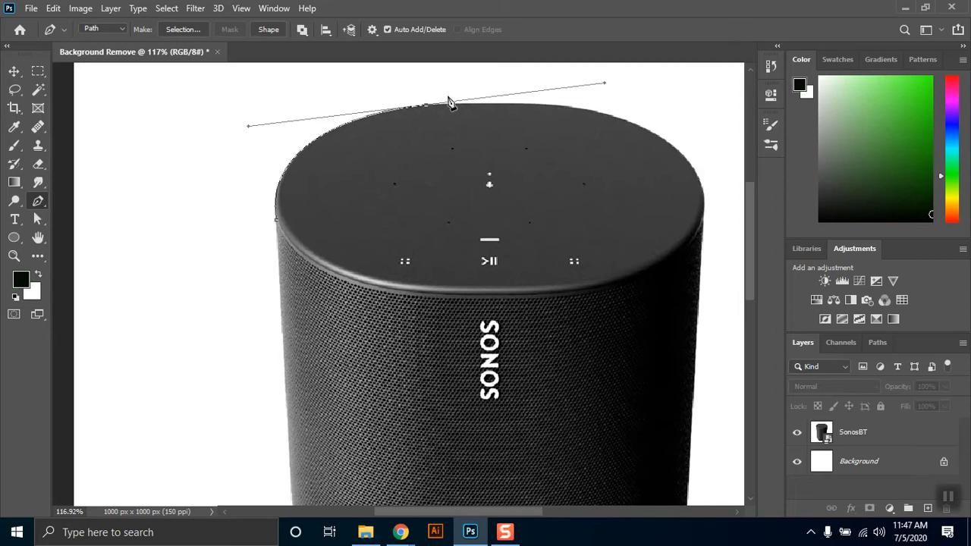
{"action": "left_click", "coordinate": [559, 111]}
{"action": "key", "text": "ctrl+z"}
{"action": "left_click", "coordinate": [427, 107], "text": "alt"}
{"action": "key", "text": "ctrl+z"}
{"action": "key", "text": "ctrl+z"}
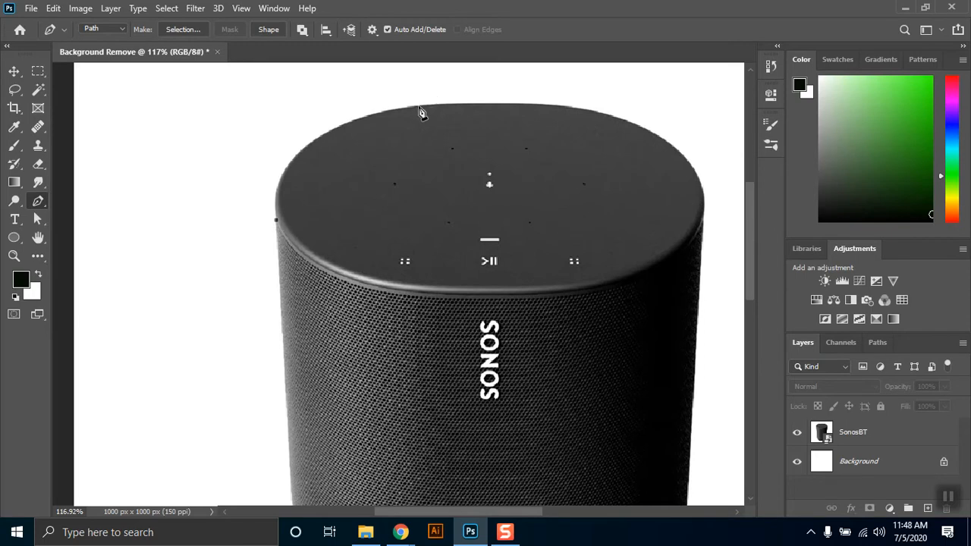
Trace the speaker's top rim from left to right with three curved path anchors, removing each anchor's outgoing handle
{"action": "left_click_drag", "start_coordinate": [419, 107], "coordinate": [589, 88]}
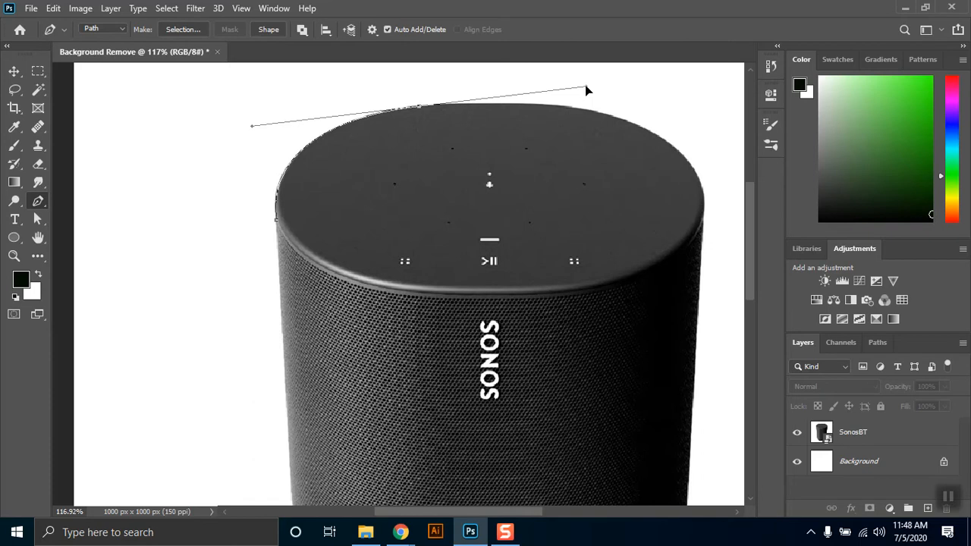
{"action": "left_click", "coordinate": [418, 108], "text": "alt"}
{"action": "left_click_drag", "start_coordinate": [556, 108], "coordinate": [657, 113]}
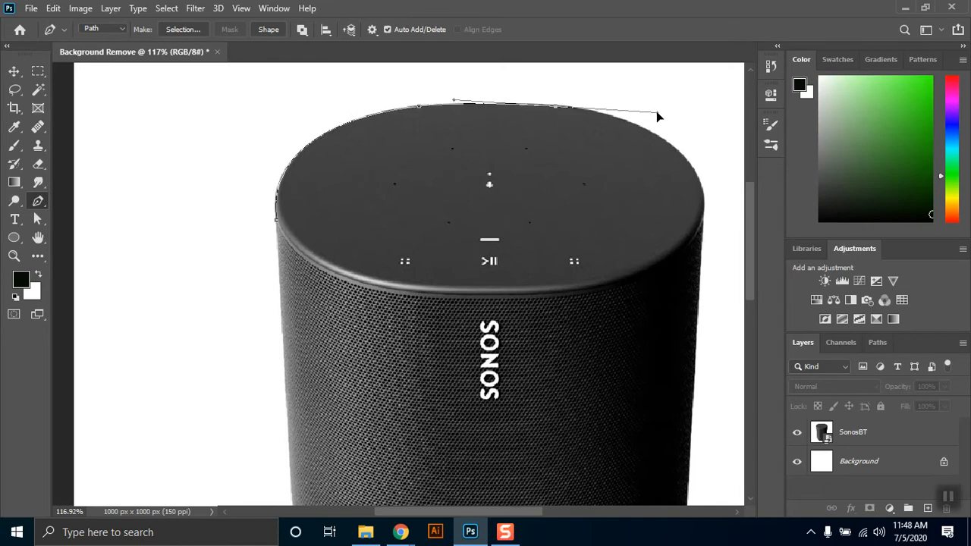
{"action": "left_click", "coordinate": [558, 114], "text": "alt"}
{"action": "left_click_drag", "start_coordinate": [704, 191], "coordinate": [726, 271]}
{"action": "left_click", "coordinate": [705, 192], "text": "alt"}
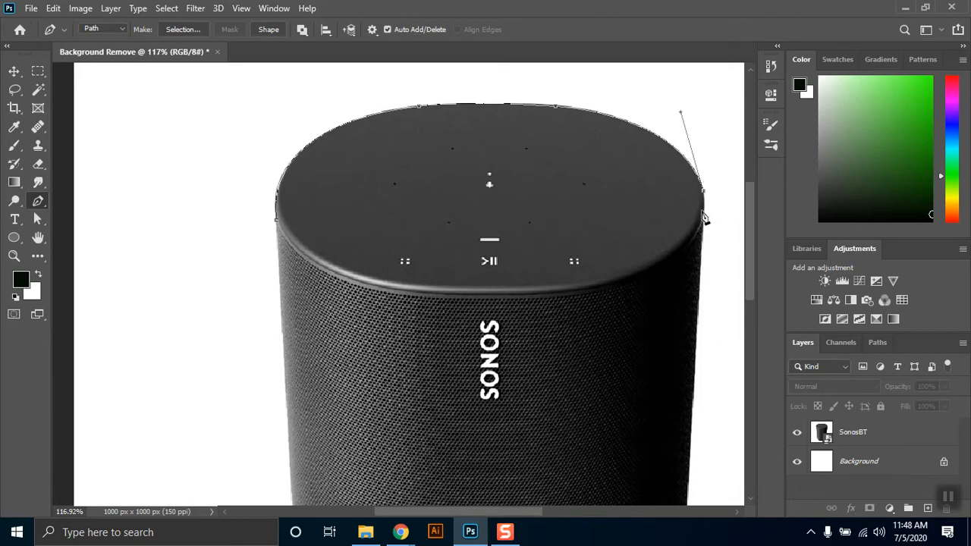
Add a short curved path segment around the right end of the top rim, down to the start of the speaker's side
{"action": "left_click_drag", "start_coordinate": [704, 224], "coordinate": [702, 237]}
{"action": "key", "text": "ctrl+z"}
{"action": "left_click_drag", "start_coordinate": [703, 223], "coordinate": [701, 246]}
{"action": "key", "text": "space"}
{"action": "left_click_drag", "start_coordinate": [668, 301], "coordinate": [624, 186]}
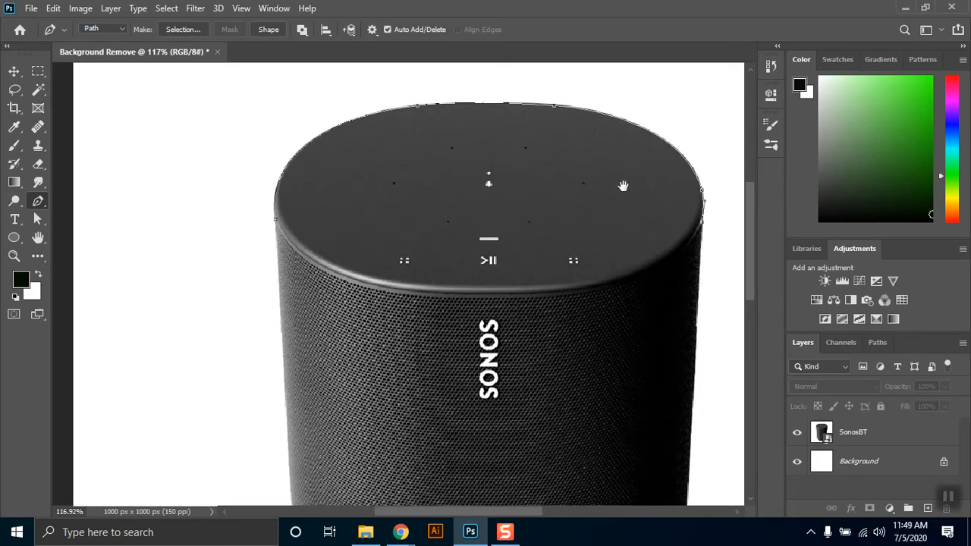
Switch to the Google Meet call in Chrome and mute the microphone
{"action": "mouse_move", "coordinate": [404, 533]}
{"action": "left_click", "coordinate": [314, 455]}
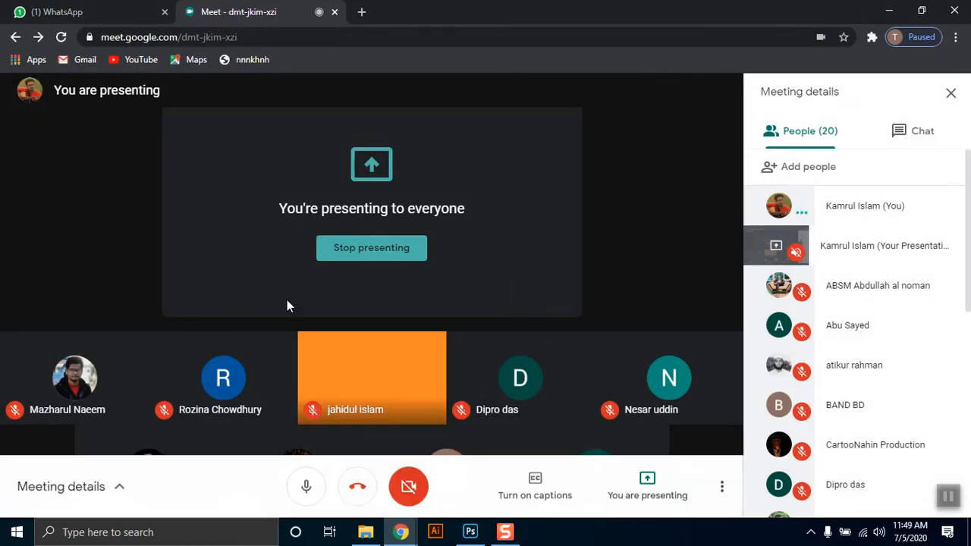
{"action": "left_click", "coordinate": [307, 487]}
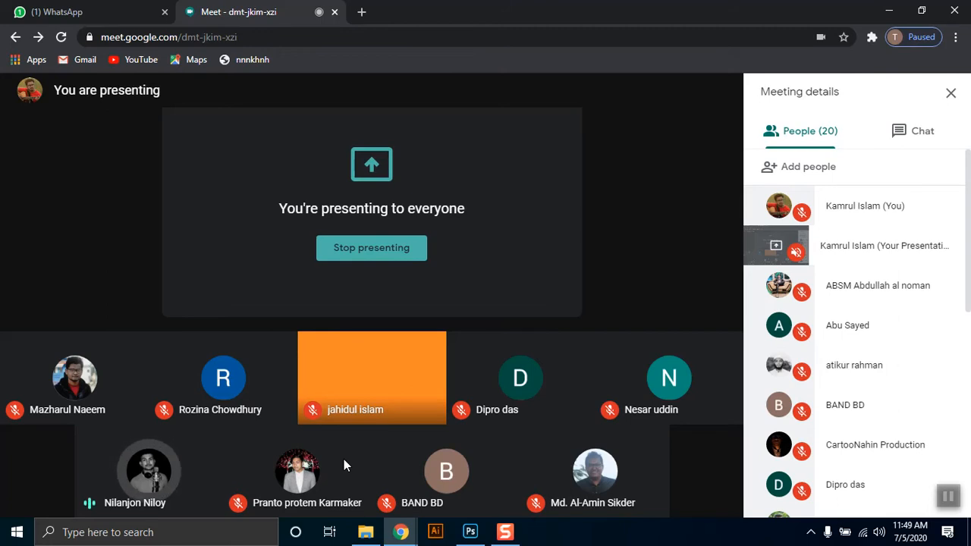
Unmute the microphone in the Google Meet call and return to the Background Remove document in Photoshop
{"action": "mouse_move", "coordinate": [510, 408]}
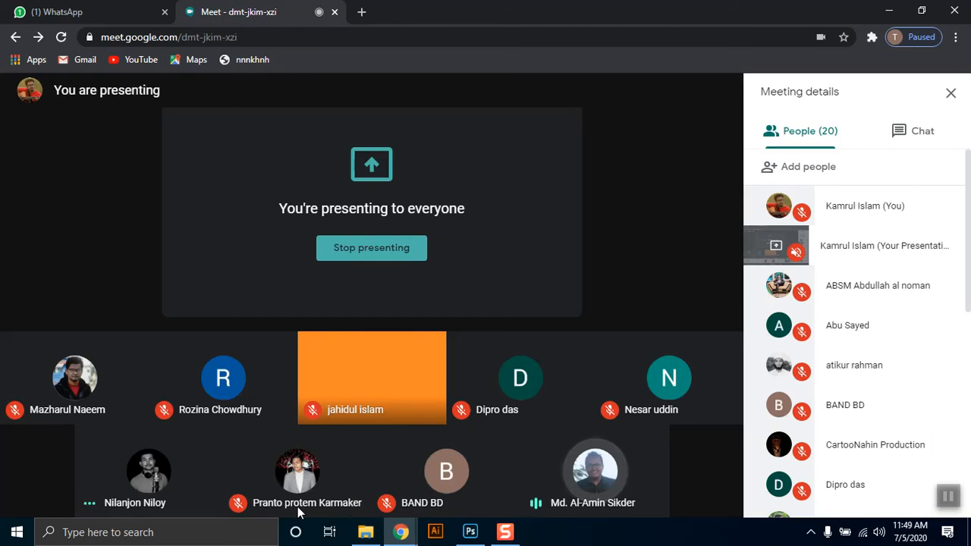
{"action": "mouse_move", "coordinate": [397, 384]}
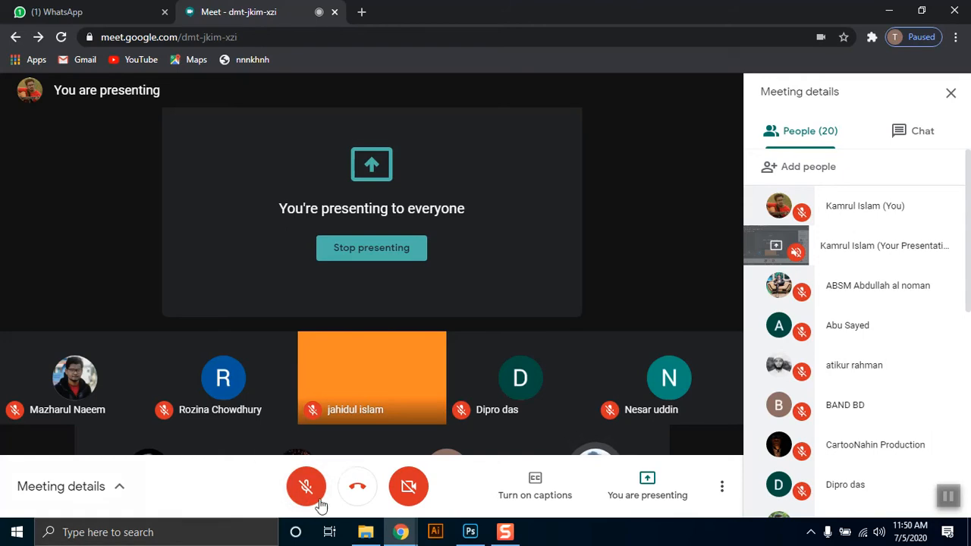
{"action": "mouse_move", "coordinate": [306, 493]}
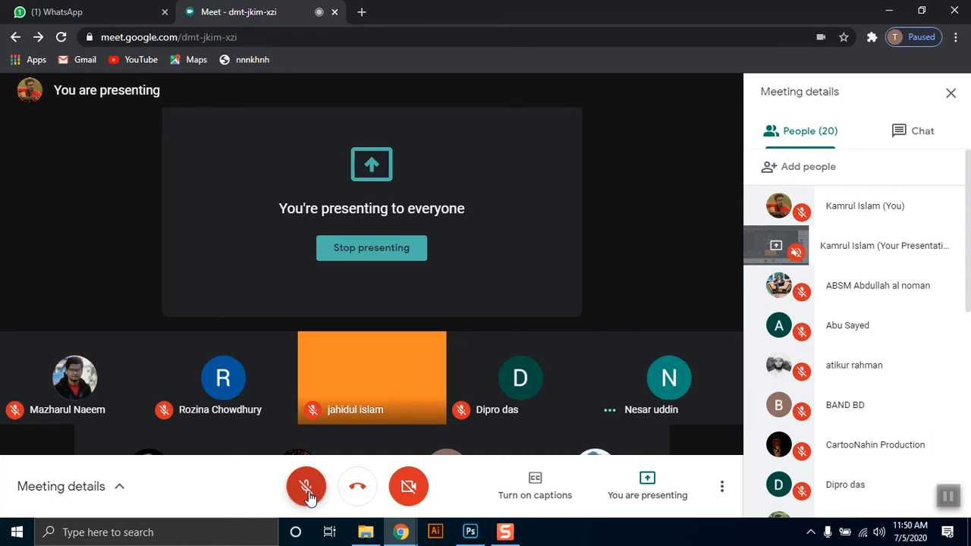
{"action": "left_click", "coordinate": [303, 504]}
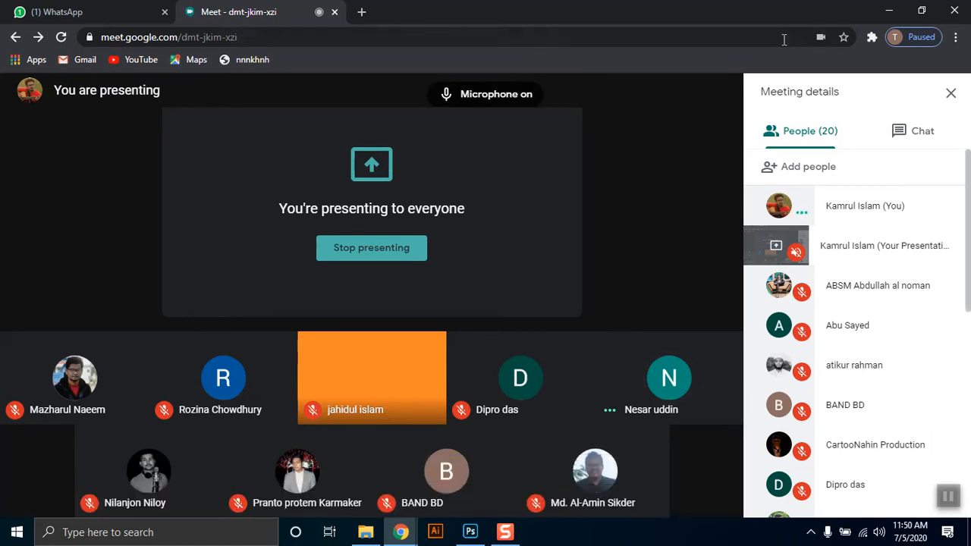
{"action": "left_click", "coordinate": [889, 11]}
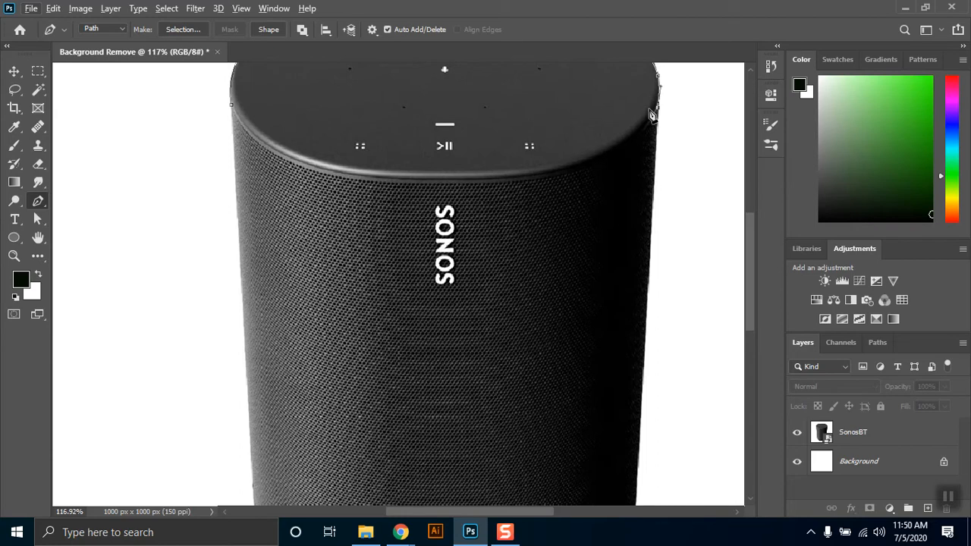
Extend the path with straight segments down the speaker's right side to where the base begins to curve
{"action": "left_click", "coordinate": [642, 393]}
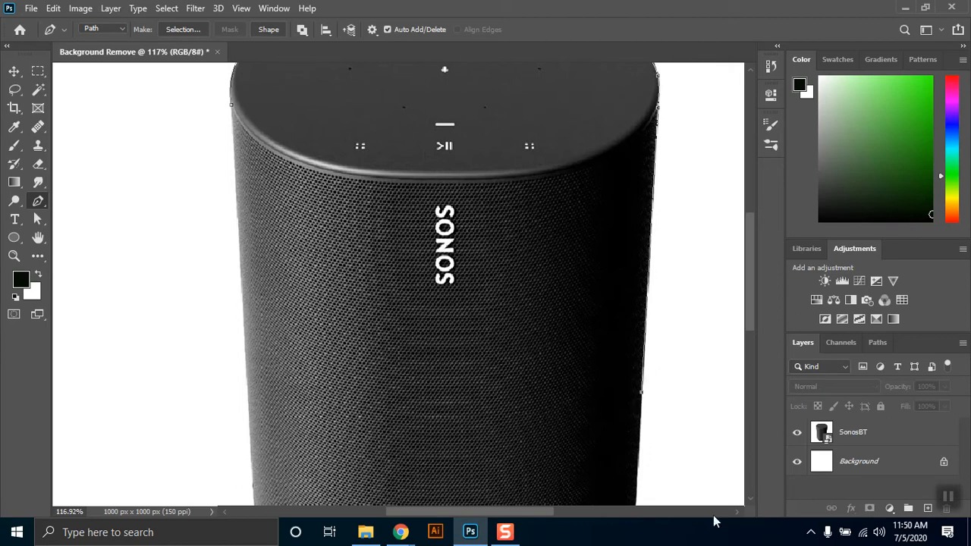
{"action": "left_click_drag", "start_coordinate": [567, 425], "coordinate": [569, 143]}
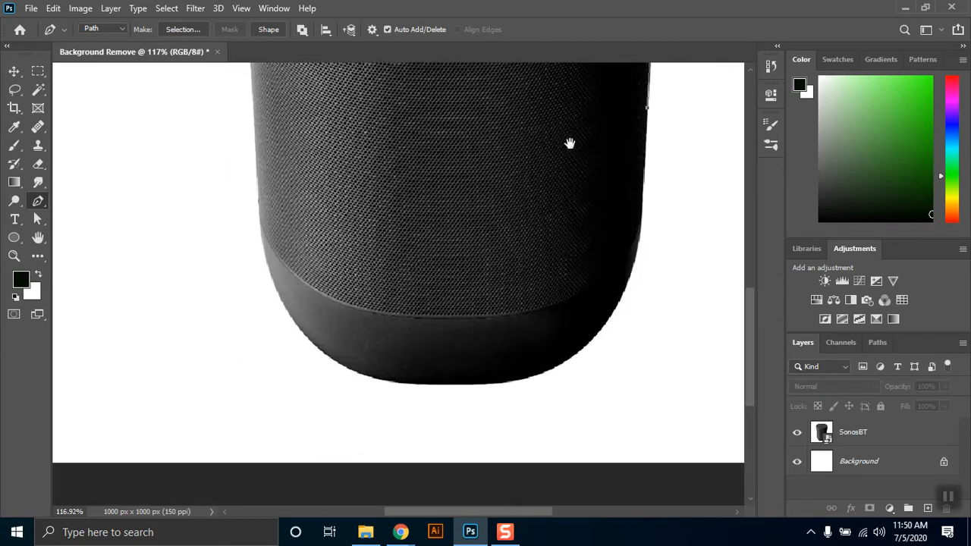
{"action": "left_click", "coordinate": [642, 220]}
Curve the path around the base's lower-right corner, adjust the bottom anchor and its handles to fit, and remove its outgoing handle
{"action": "left_click_drag", "start_coordinate": [506, 384], "coordinate": [374, 410]}
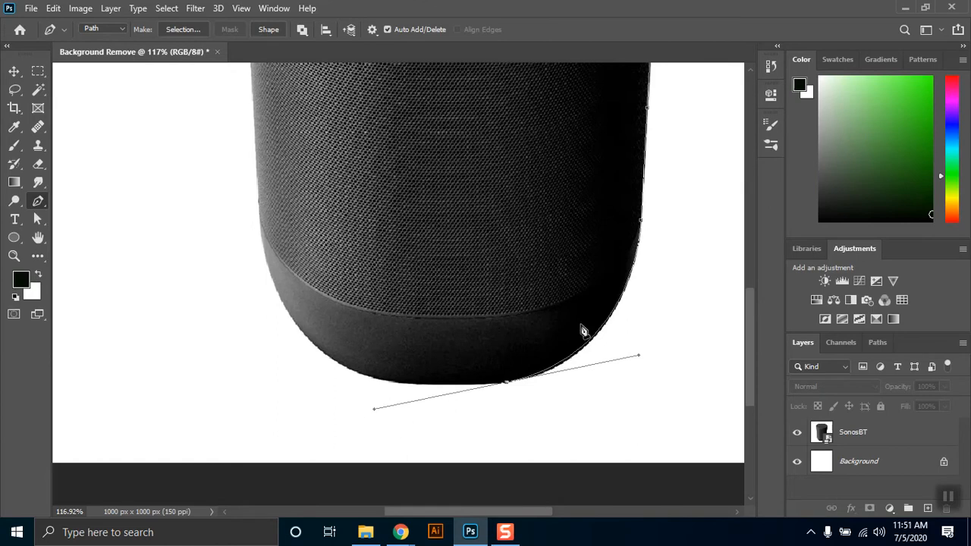
{"action": "key", "text": "ctrl+z"}
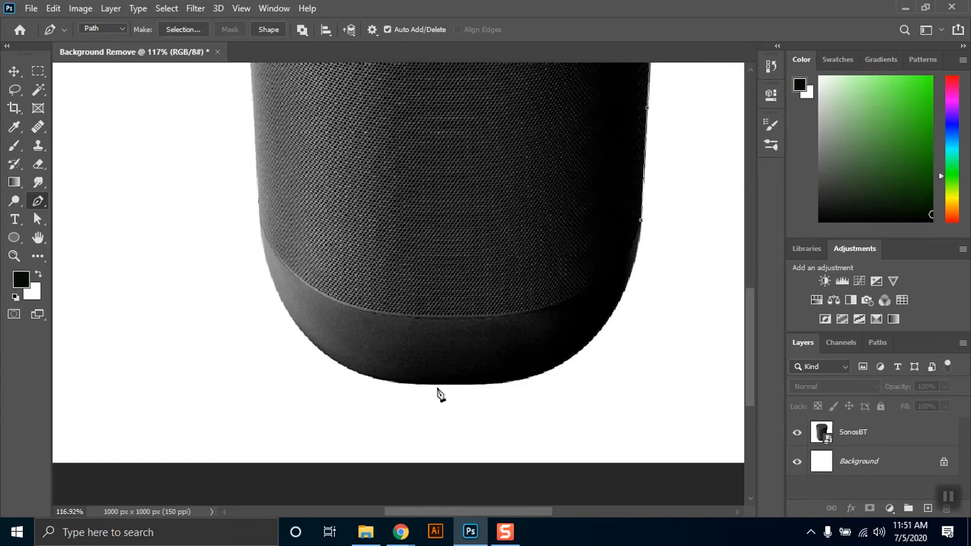
{"action": "left_click_drag", "start_coordinate": [433, 385], "coordinate": [219, 369]}
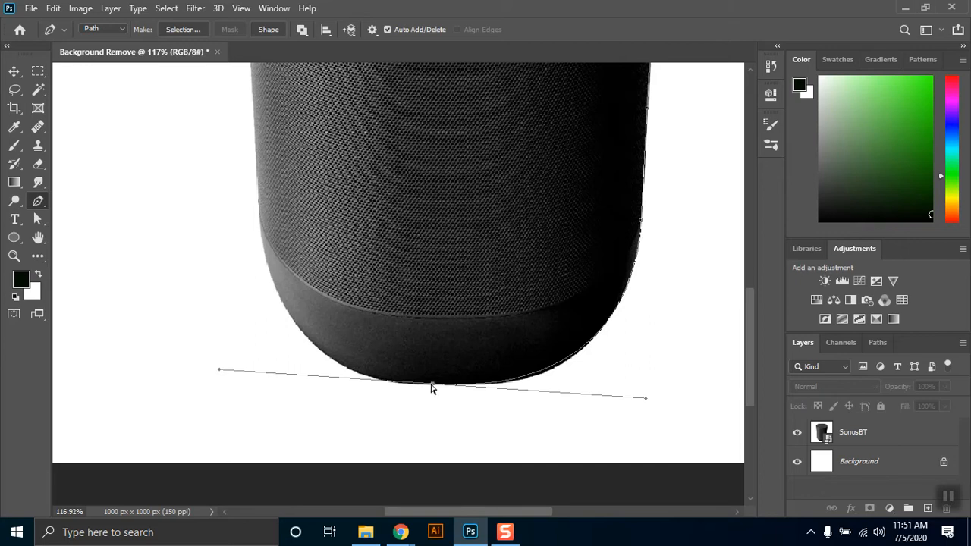
{"action": "left_click_drag", "start_coordinate": [433, 387], "coordinate": [479, 387]}
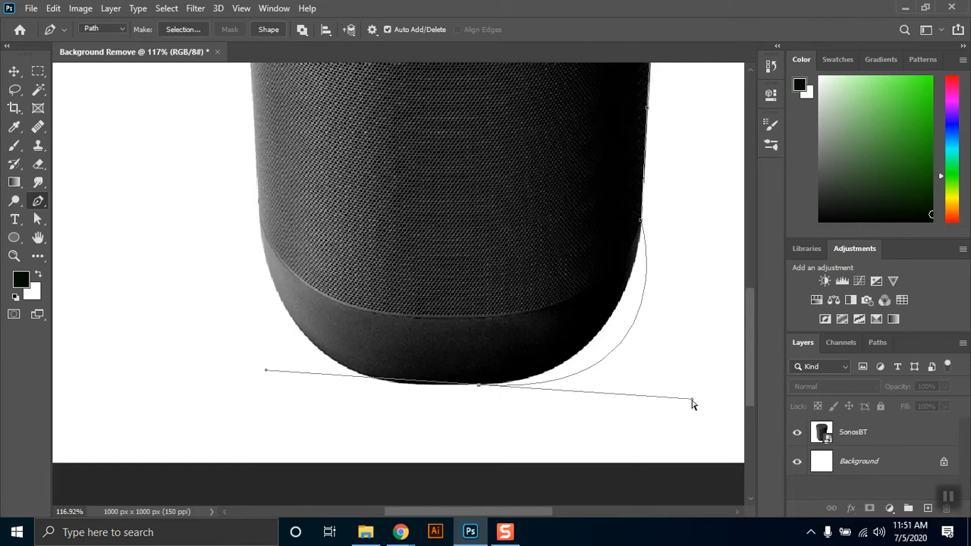
{"action": "left_click_drag", "start_coordinate": [692, 400], "coordinate": [637, 387]}
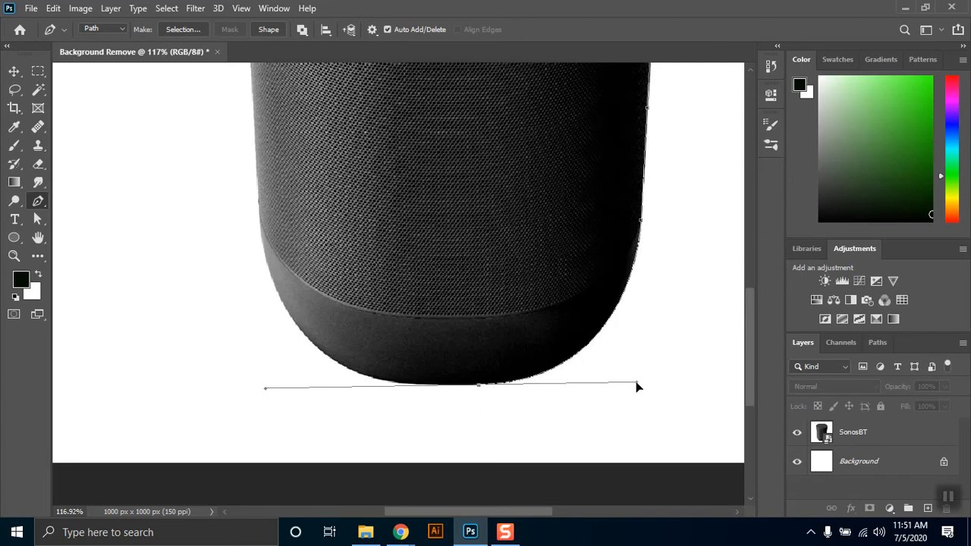
{"action": "left_click", "coordinate": [478, 387]}
Trace the base's lower-left corner with curved anchors and close the path along the left side at the starting anchor
{"action": "left_click_drag", "start_coordinate": [330, 357], "coordinate": [288, 321]}
{"action": "left_click", "coordinate": [329, 357], "text": "alt"}
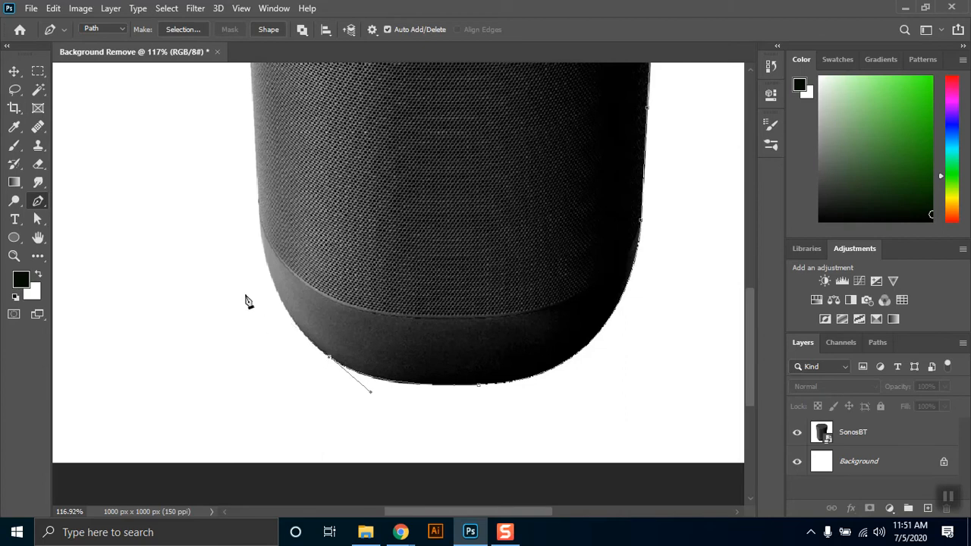
{"action": "left_click_drag", "start_coordinate": [261, 214], "coordinate": [256, 112]}
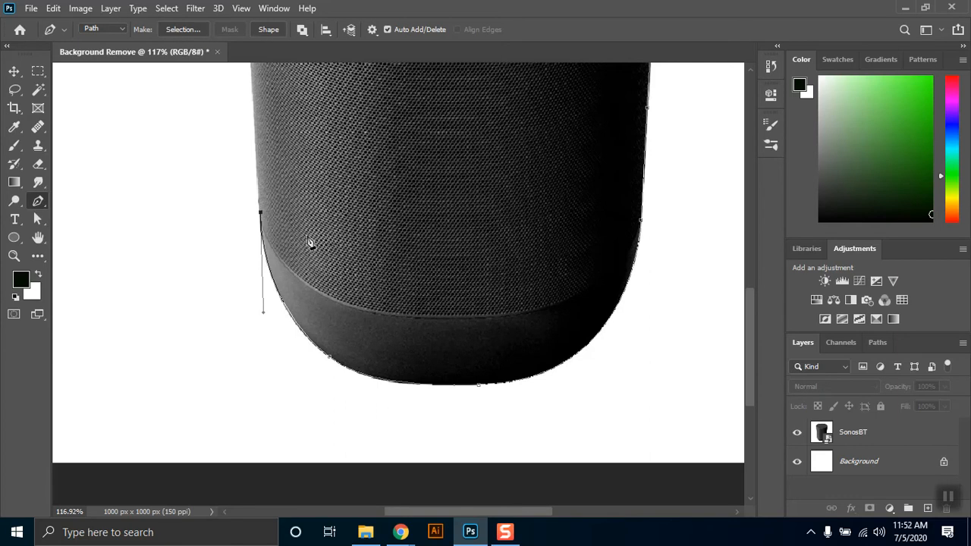
{"action": "left_click_drag", "start_coordinate": [390, 175], "coordinate": [446, 468]}
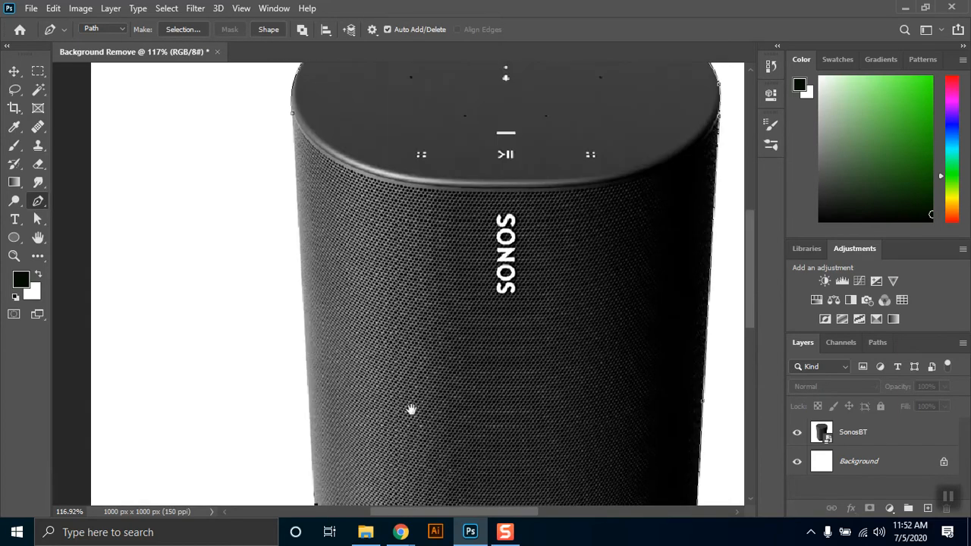
{"action": "left_click", "coordinate": [294, 118]}
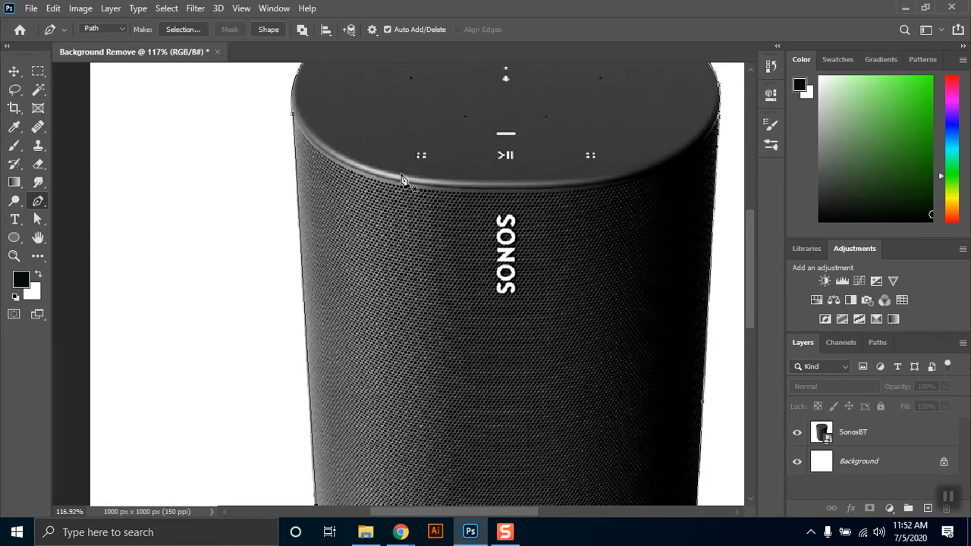
Convert the closed speaker path into a new anti-aliased selection with a feather radius of 0 pixels
{"action": "scroll", "coordinate": [422, 234], "scroll_direction": "down", "scroll_amount": 3}
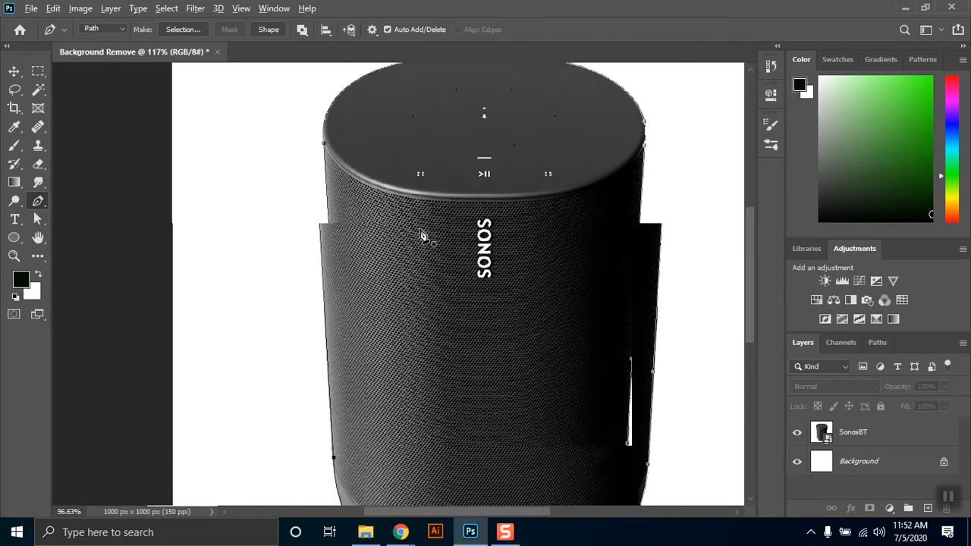
{"action": "scroll", "coordinate": [393, 312], "scroll_direction": "down", "scroll_amount": 2}
{"action": "scroll", "coordinate": [430, 336], "scroll_direction": "down", "scroll_amount": 2}
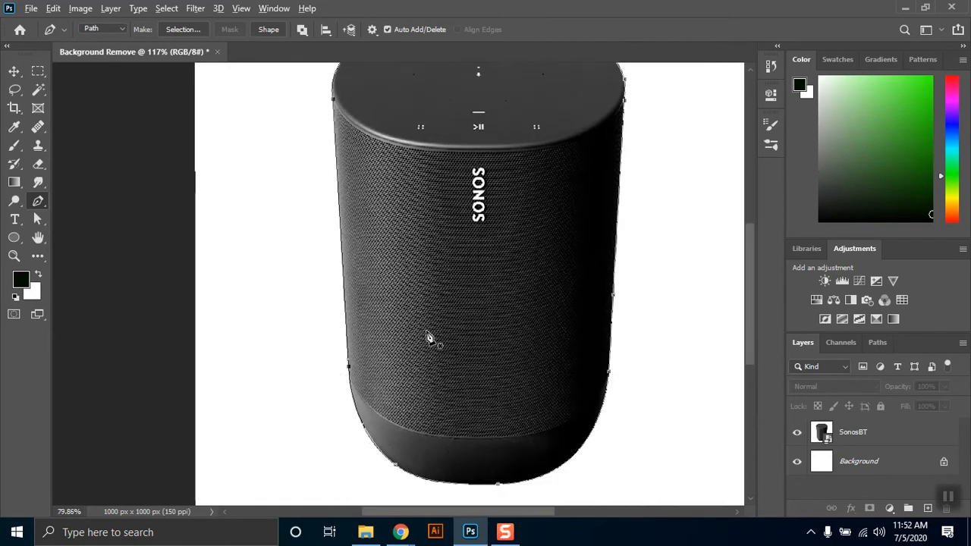
{"action": "scroll", "coordinate": [429, 339], "scroll_direction": "down", "scroll_amount": 2}
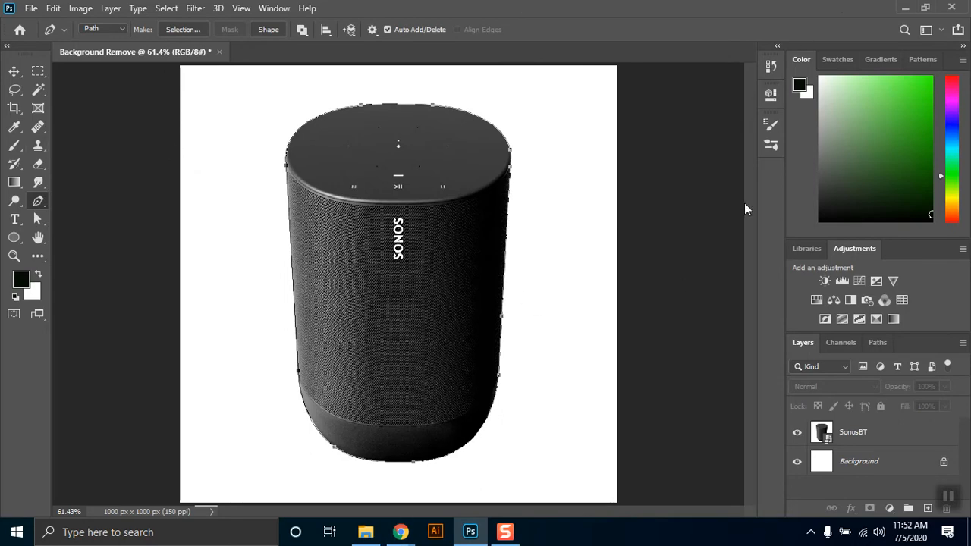
{"action": "left_click", "coordinate": [182, 30]}
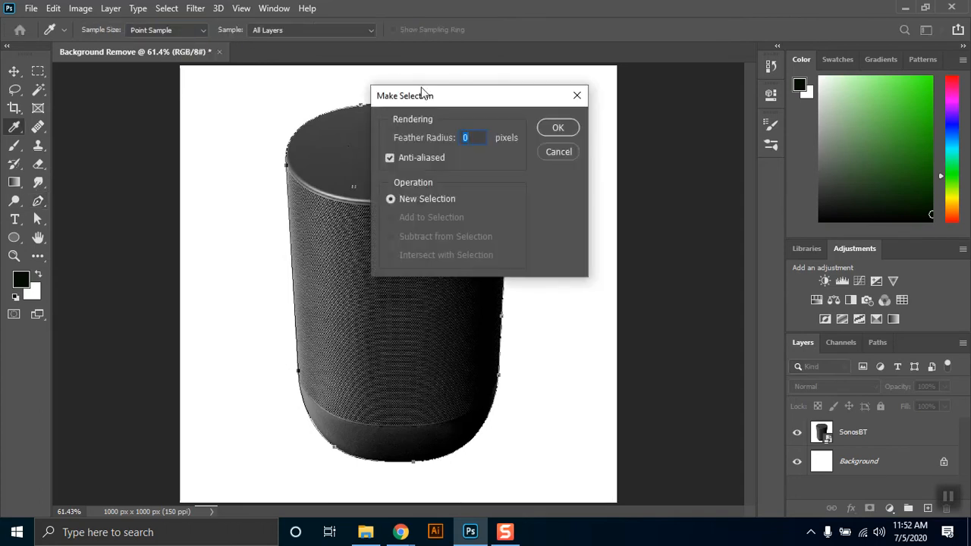
{"action": "left_click_drag", "start_coordinate": [457, 97], "coordinate": [577, 155]}
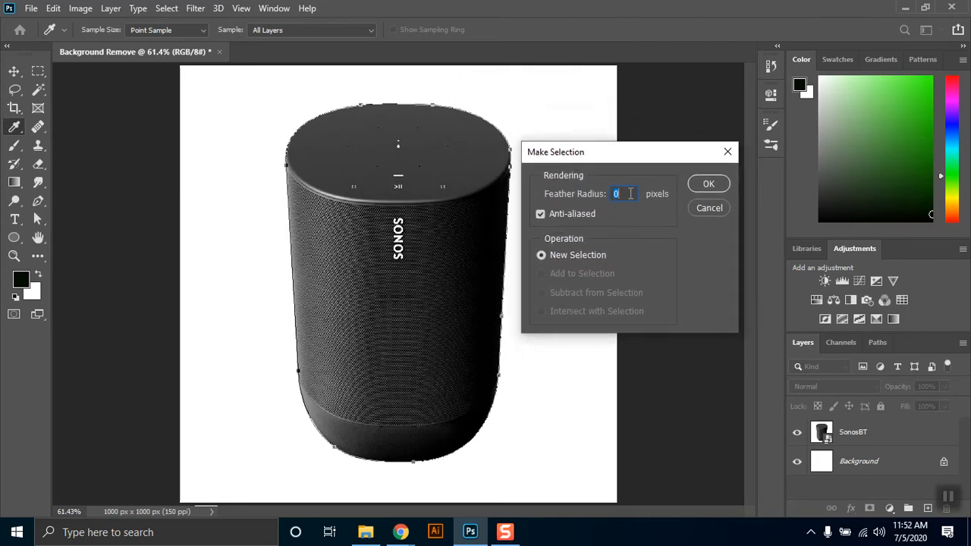
{"action": "left_click", "coordinate": [710, 188]}
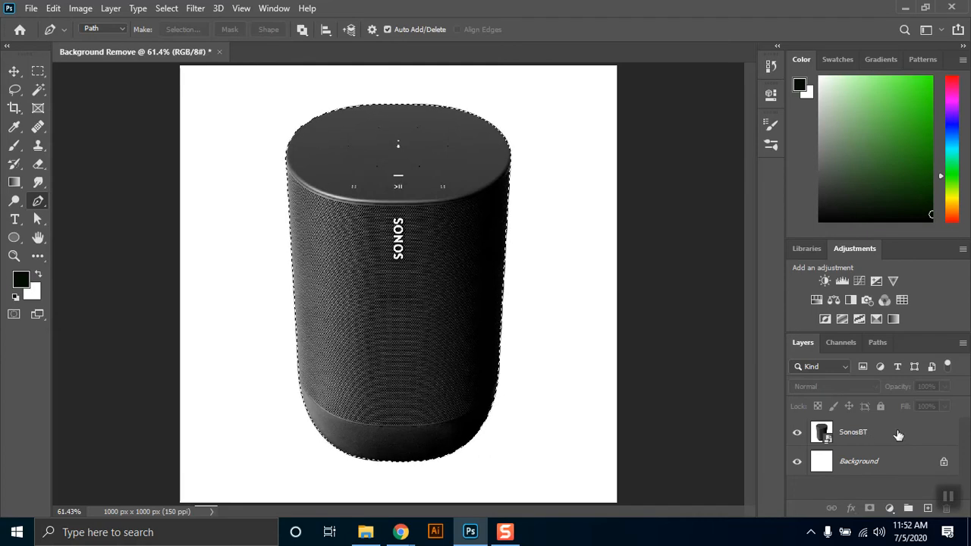
Add a layer mask to the SonosBT layer from the selection and hide the Background layer
{"action": "left_click", "coordinate": [845, 433]}
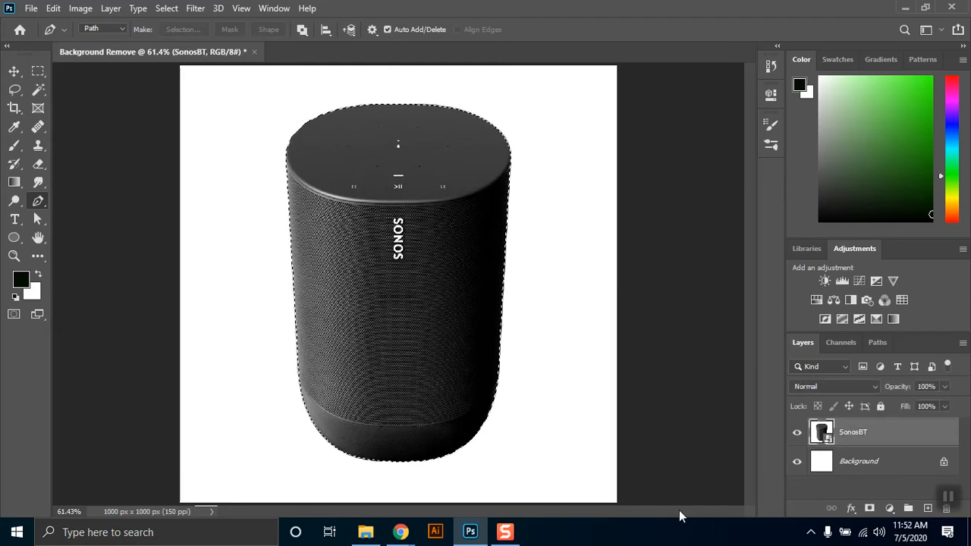
{"action": "left_click", "coordinate": [870, 508]}
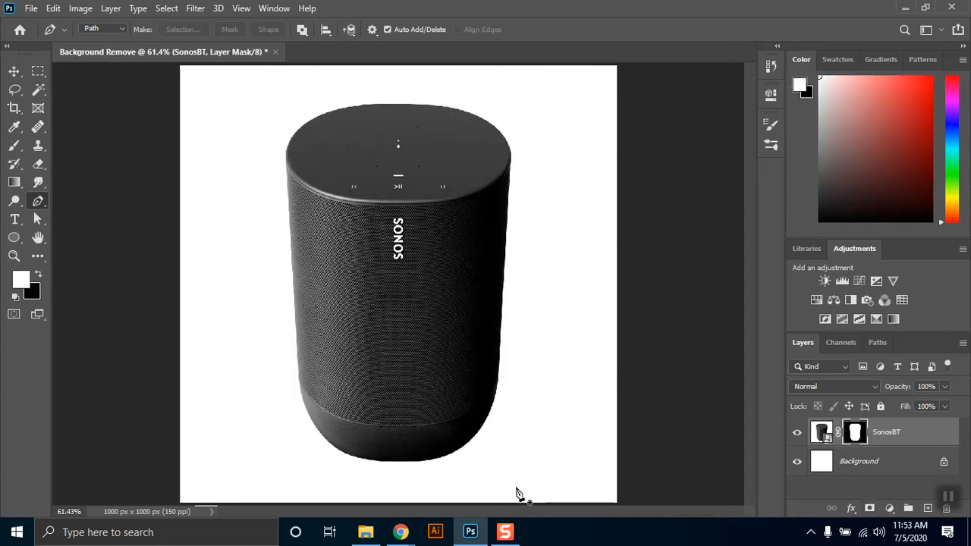
{"action": "left_click", "coordinate": [797, 462]}
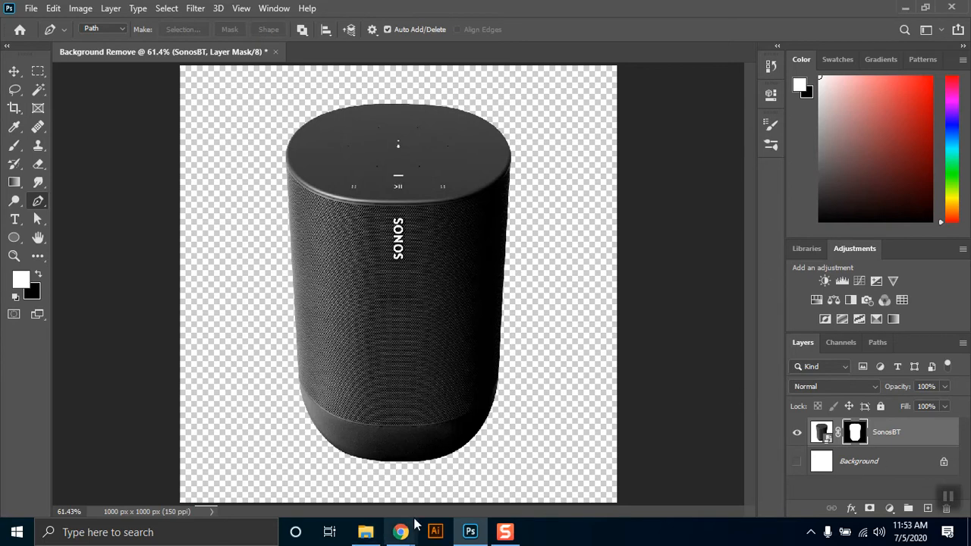
Check the Google Meet call twice, returning to the Background Remove document in Photoshop each time
{"action": "mouse_move", "coordinate": [401, 531]}
{"action": "left_click", "coordinate": [359, 484]}
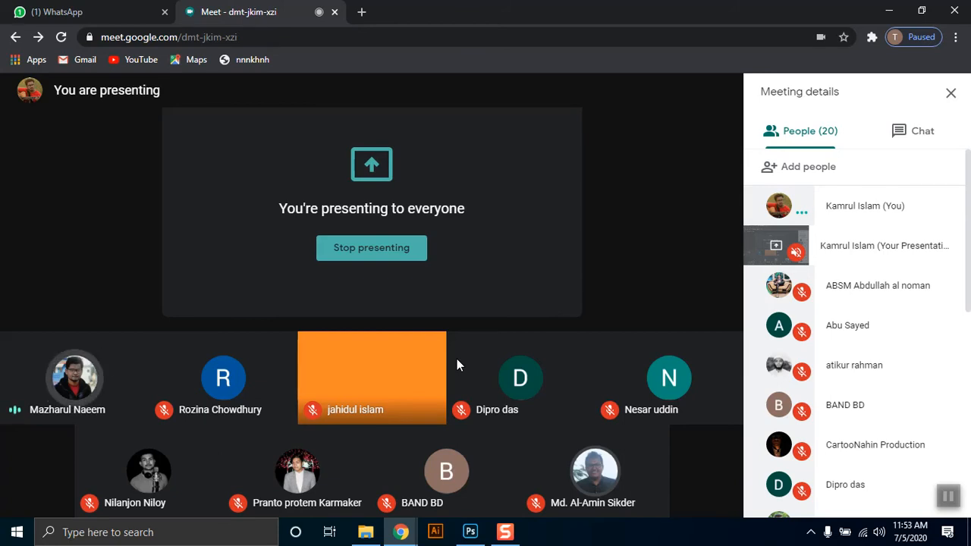
{"action": "left_click", "coordinate": [470, 531]}
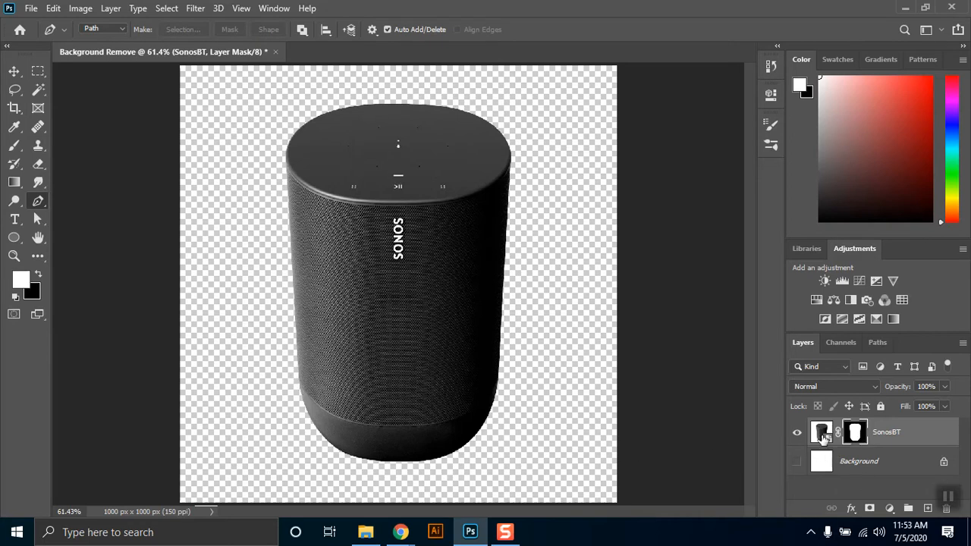
{"action": "mouse_move", "coordinate": [401, 531]}
{"action": "left_click", "coordinate": [485, 436]}
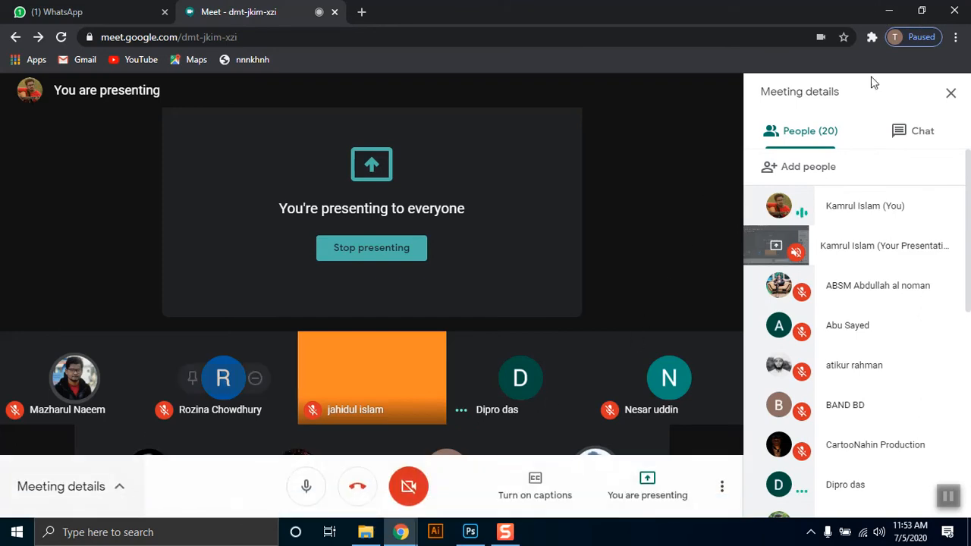
{"action": "left_click", "coordinate": [889, 11]}
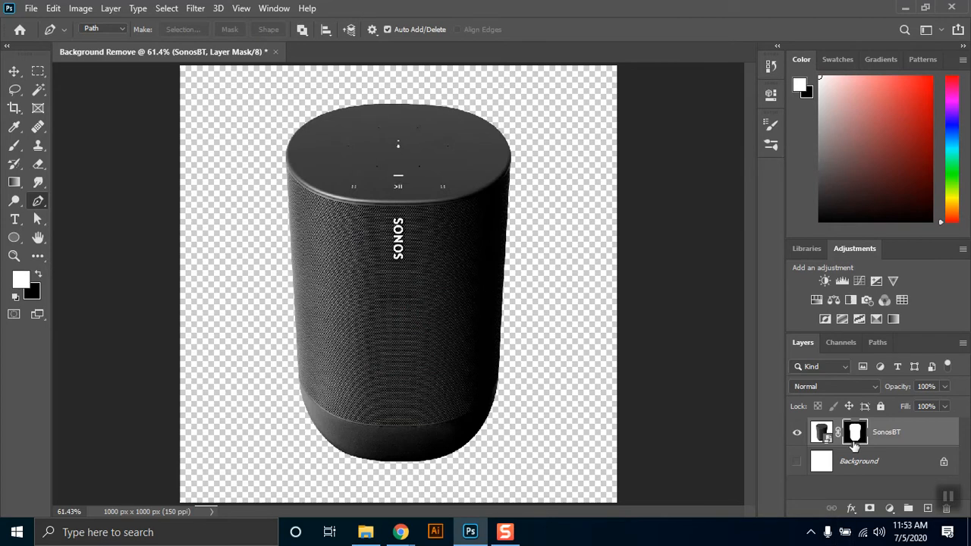
Invert the SonosBT layer mask and invert it back, twice, to demonstrate swapping the hidden and visible areas
{"action": "key", "text": "ctrl+i"}
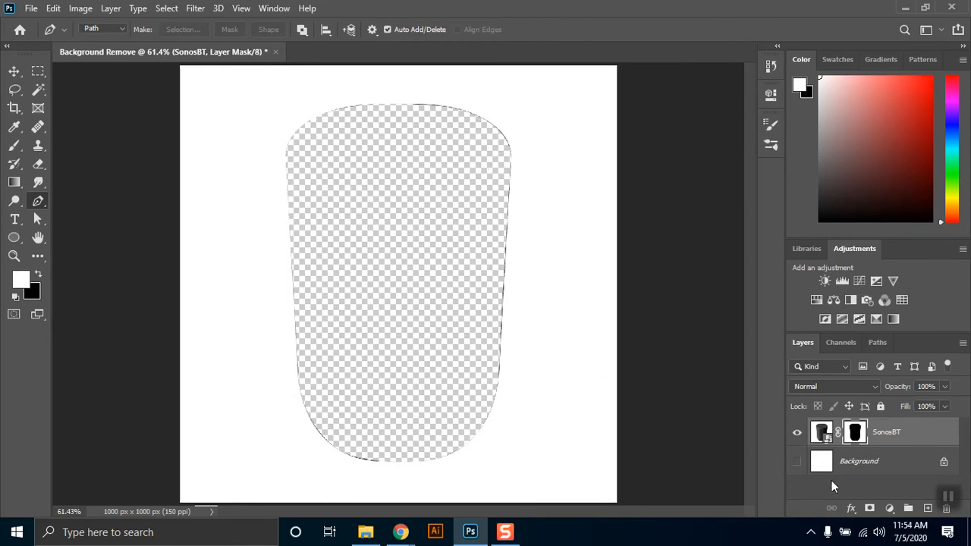
{"action": "left_click", "coordinate": [842, 485]}
{"action": "left_click", "coordinate": [855, 437]}
{"action": "key", "text": "ctrl+i"}
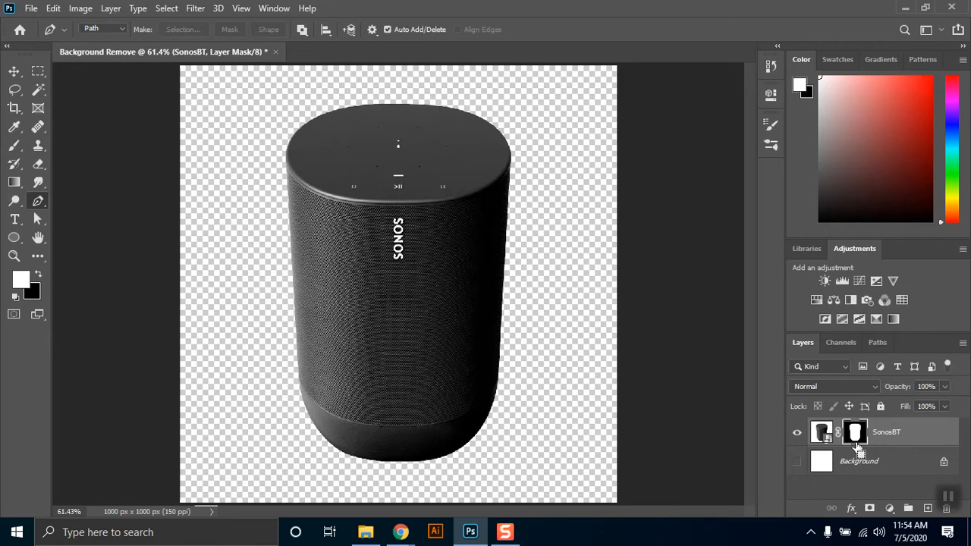
{"action": "key", "text": "ctrl+i"}
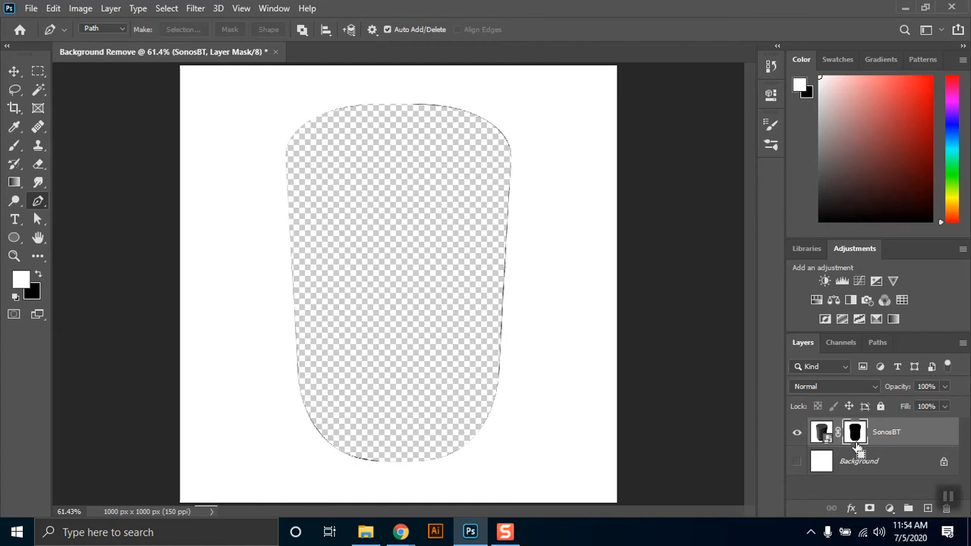
{"action": "key", "text": "ctrl+i"}
Add the text "Ctrl + i" in Nexa Bold, 18 pt, near the lower-left corner of the canvas
{"action": "left_click_drag", "start_coordinate": [14, 219], "coordinate": [87, 218]}
{"action": "left_click", "coordinate": [213, 449]}
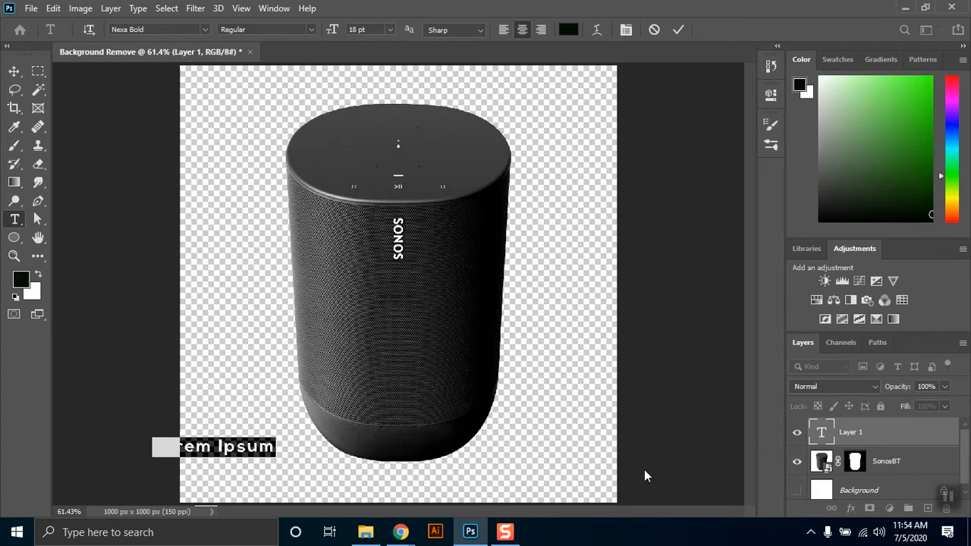
{"action": "type", "text": "Ct"}
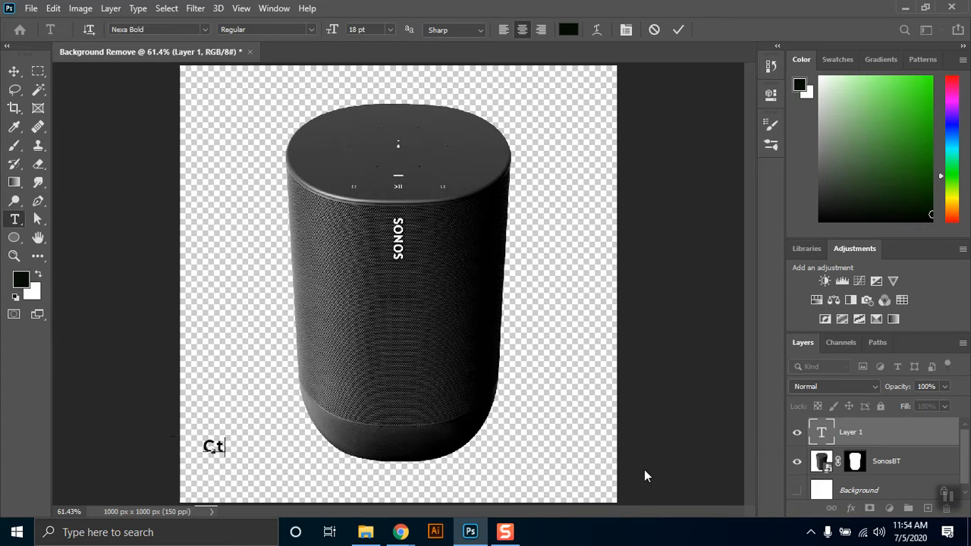
{"action": "type", "text": "rl + "}
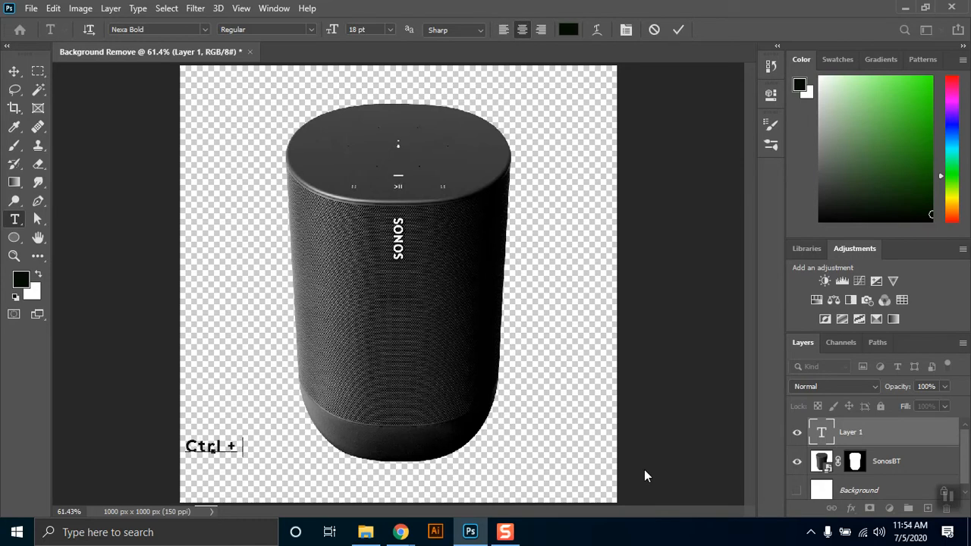
{"action": "type", "text": "I"}
{"action": "type", "text": "i"}
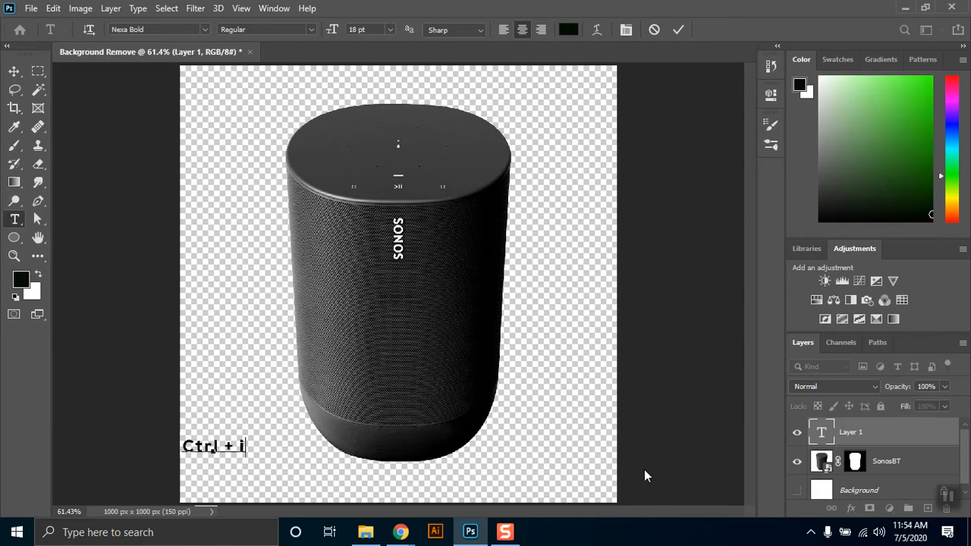
Enlarge the "Ctrl + i" text and position it so its end overlaps the lower-left edge of the speaker's base
{"action": "left_click", "coordinate": [14, 71]}
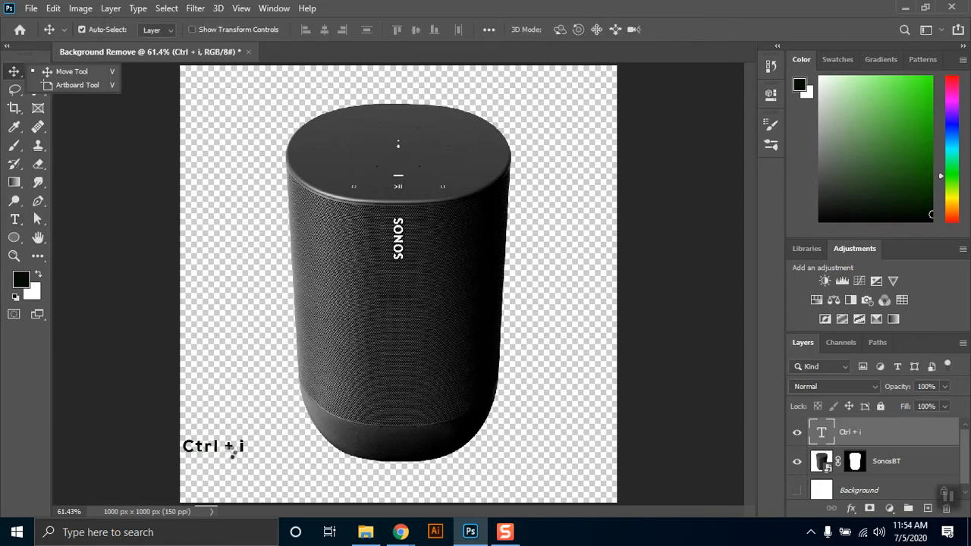
{"action": "left_click_drag", "start_coordinate": [231, 457], "coordinate": [349, 426]}
{"action": "key", "text": "ctrl+t"}
{"action": "left_click_drag", "start_coordinate": [309, 450], "coordinate": [299, 466]}
{"action": "key", "text": "Return"}
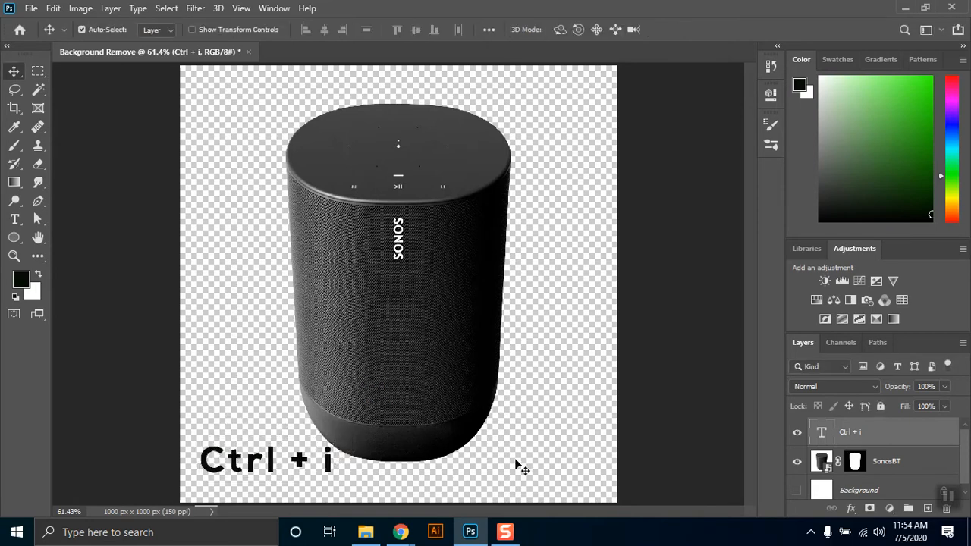
Paint black on the SonosBT layer mask with the 261 px brush to hide the middle of the speaker's body
{"action": "left_click", "coordinate": [860, 465]}
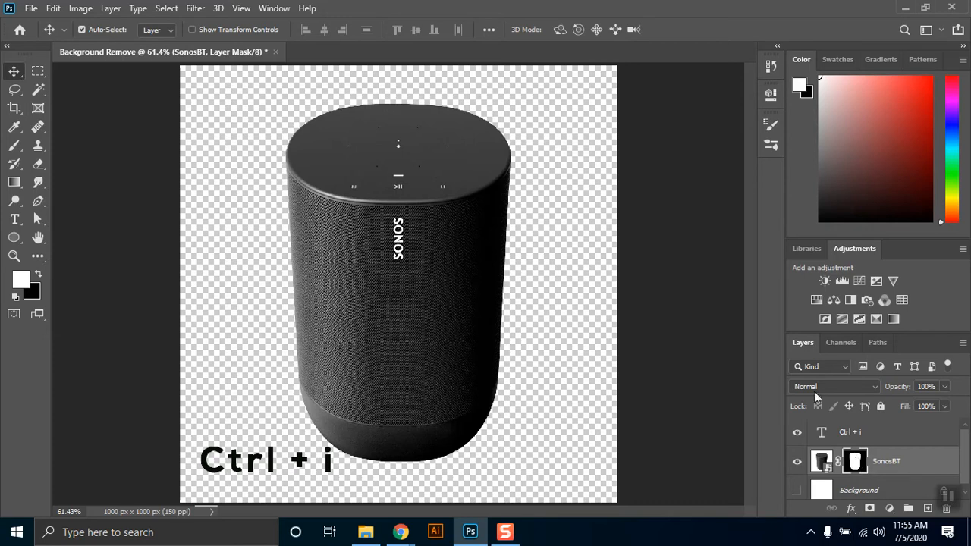
{"action": "left_click", "coordinate": [14, 146]}
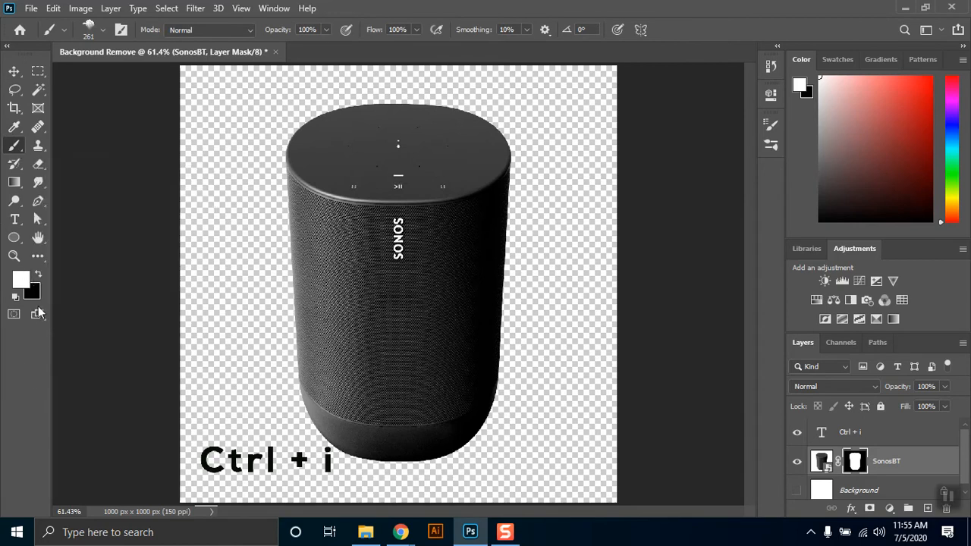
{"action": "left_click", "coordinate": [38, 276]}
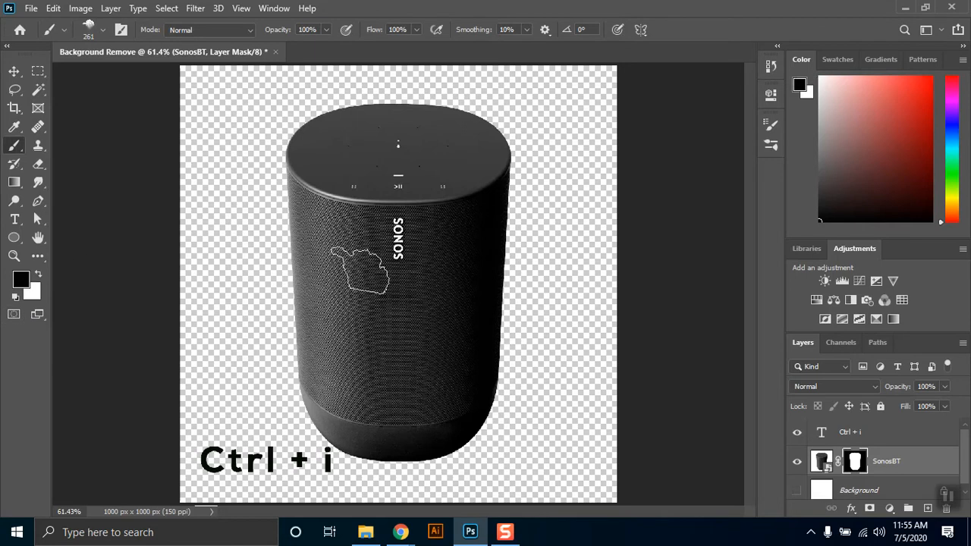
{"action": "mouse_move", "coordinate": [433, 271]}
{"action": "left_mouse_down"}
{"action": "mouse_move", "coordinate": [400, 347]}
{"action": "mouse_move", "coordinate": [379, 364]}
{"action": "left_mouse_up"}
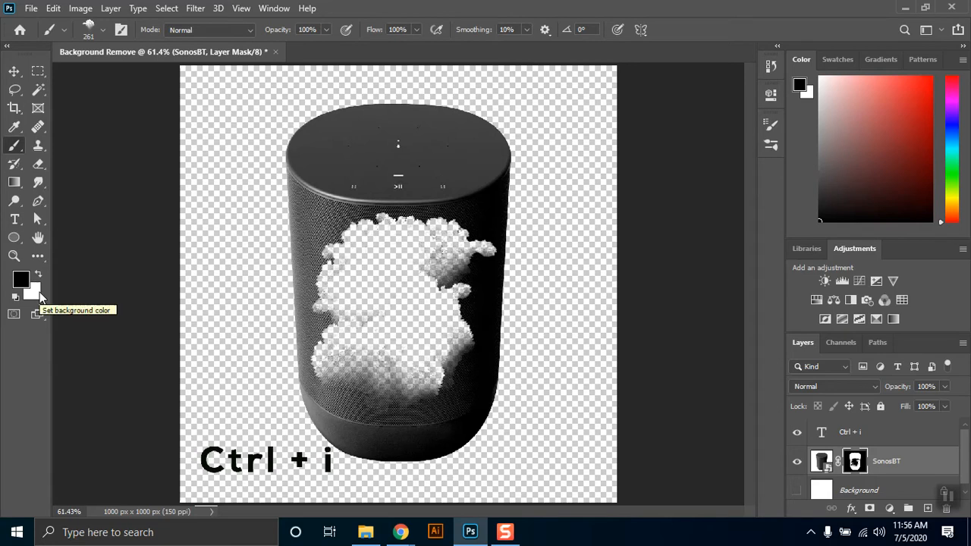
Paint white on the SonosBT layer mask to restore the speaker's body and reveal the white background around it
{"action": "key", "text": "x"}
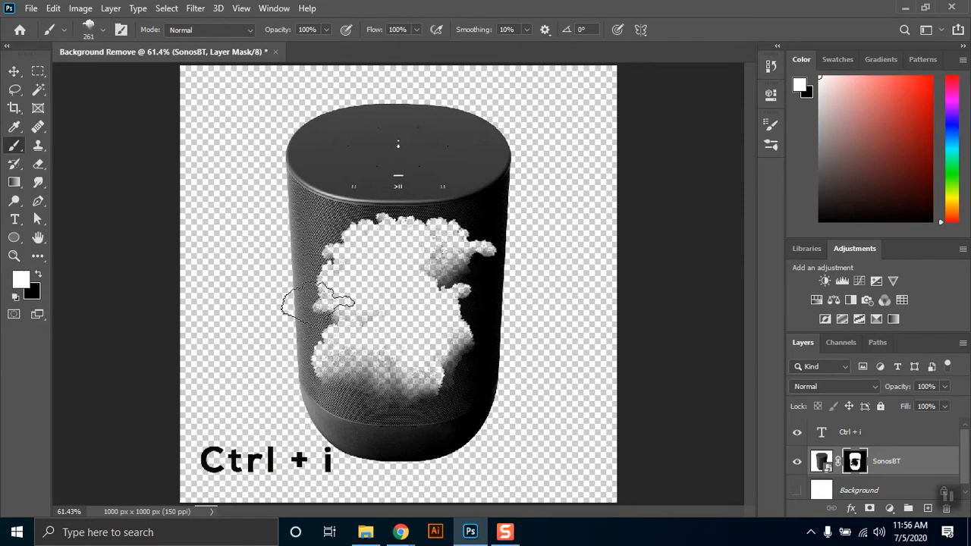
{"action": "mouse_move", "coordinate": [405, 271]}
{"action": "left_mouse_down"}
{"action": "mouse_move", "coordinate": [394, 347]}
{"action": "mouse_move", "coordinate": [412, 377]}
{"action": "mouse_move", "coordinate": [405, 427]}
{"action": "mouse_move", "coordinate": [429, 227]}
{"action": "mouse_move", "coordinate": [417, 206]}
{"action": "mouse_move", "coordinate": [444, 311]}
{"action": "left_mouse_up"}
{"action": "mouse_move", "coordinate": [494, 195]}
{"action": "left_mouse_down"}
{"action": "mouse_move", "coordinate": [552, 251]}
{"action": "mouse_move", "coordinate": [551, 468]}
{"action": "mouse_move", "coordinate": [310, 471]}
{"action": "mouse_move", "coordinate": [253, 416]}
{"action": "mouse_move", "coordinate": [242, 103]}
{"action": "mouse_move", "coordinate": [297, 416]}
{"action": "left_mouse_up"}
{"action": "mouse_move", "coordinate": [326, 251]}
{"action": "left_mouse_down"}
{"action": "mouse_move", "coordinate": [413, 254]}
{"action": "mouse_move", "coordinate": [440, 410]}
{"action": "left_mouse_up"}
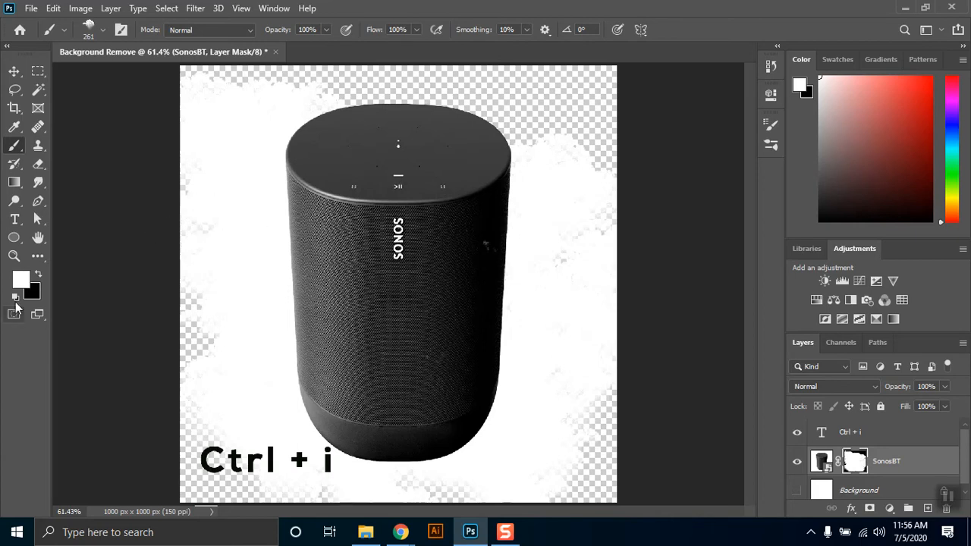
Paint black over the speaker and its surroundings on the mask, and undo all the brush strokes made on it
{"action": "key", "text": "x"}
{"action": "mouse_move", "coordinate": [531, 140]}
{"action": "left_mouse_down"}
{"action": "mouse_move", "coordinate": [466, 238]}
{"action": "mouse_move", "coordinate": [402, 421]}
{"action": "mouse_move", "coordinate": [412, 421]}
{"action": "left_mouse_up"}
{"action": "mouse_move", "coordinate": [405, 130]}
{"action": "left_mouse_down"}
{"action": "mouse_move", "coordinate": [280, 328]}
{"action": "mouse_move", "coordinate": [263, 419]}
{"action": "left_mouse_up"}
{"action": "key", "text": "ctrl+z"}
{"action": "key", "text": "ctrl+z"}
{"action": "key", "text": "ctrl+z"}
{"action": "key", "text": "ctrl+z"}
{"action": "key", "text": "ctrl+z"}
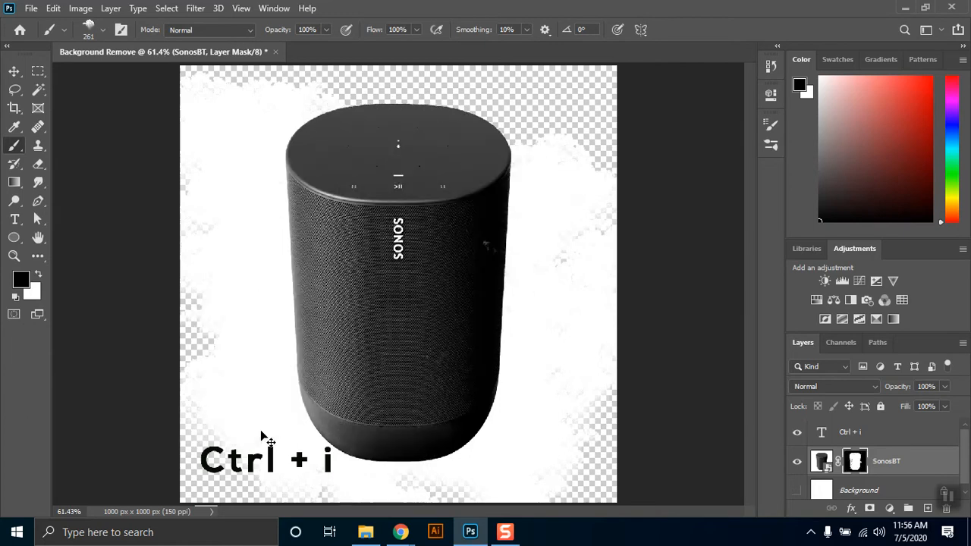
{"action": "key", "text": "ctrl+z"}
{"action": "key", "text": "ctrl+z"}
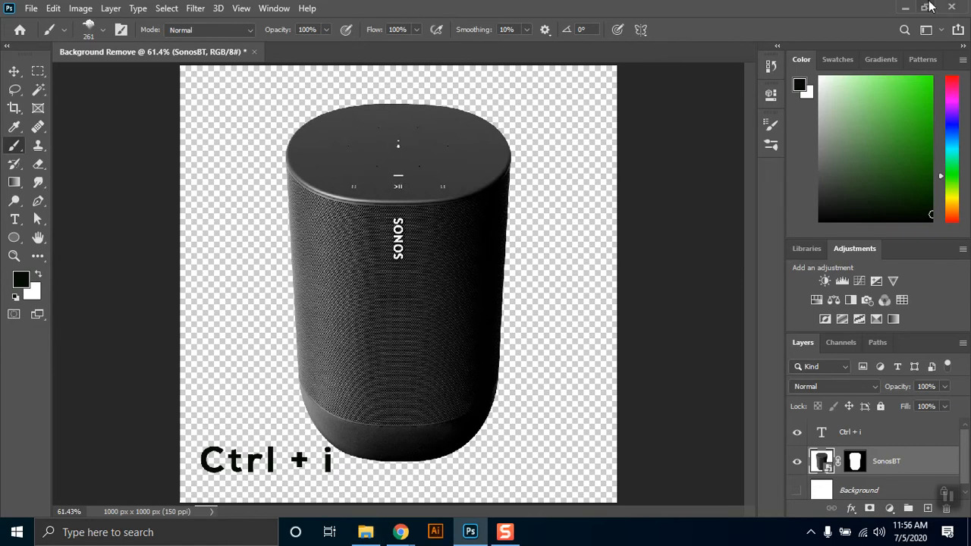
Switch to File Explorer and browse from the Class 2 Image folder to the Class 3 folder inside Barguna
{"action": "left_click", "coordinate": [905, 7]}
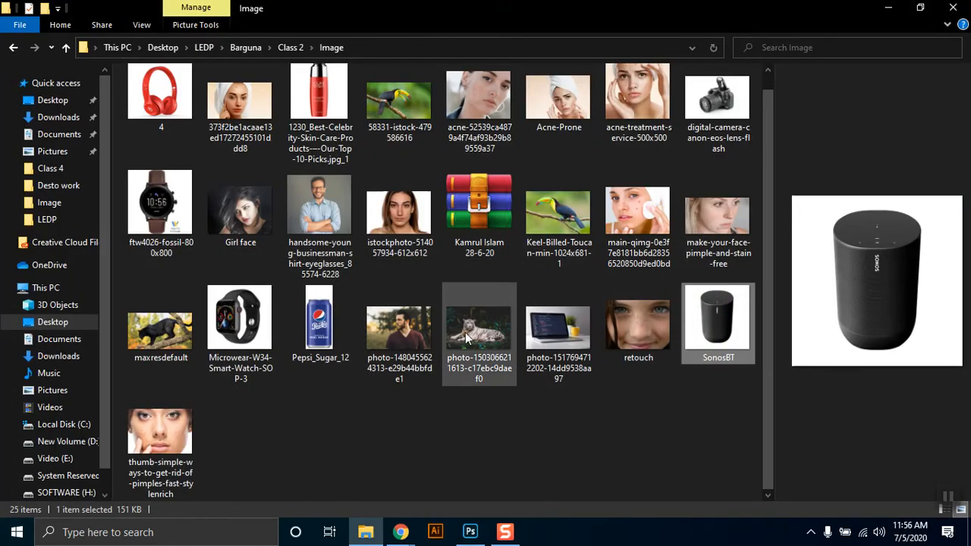
{"action": "left_click", "coordinate": [289, 47]}
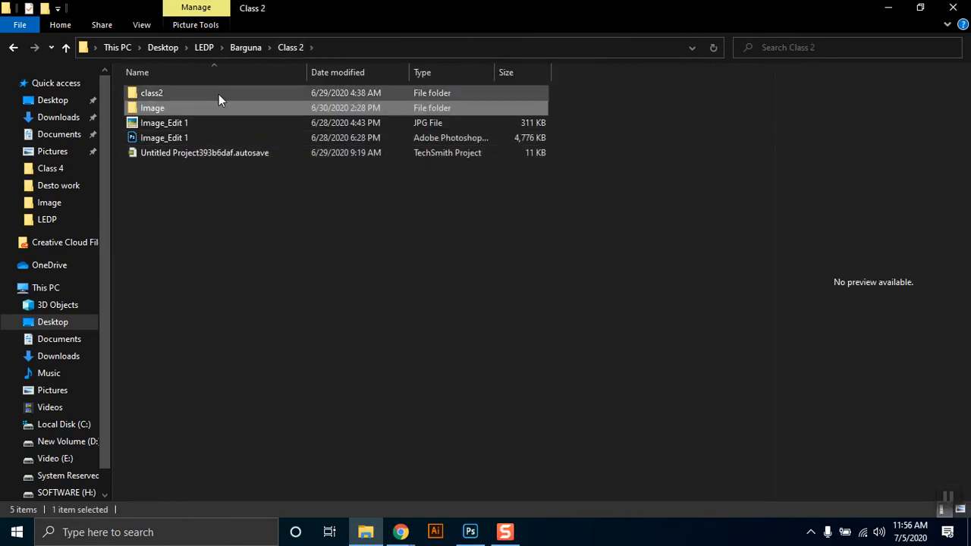
{"action": "left_click", "coordinate": [212, 93]}
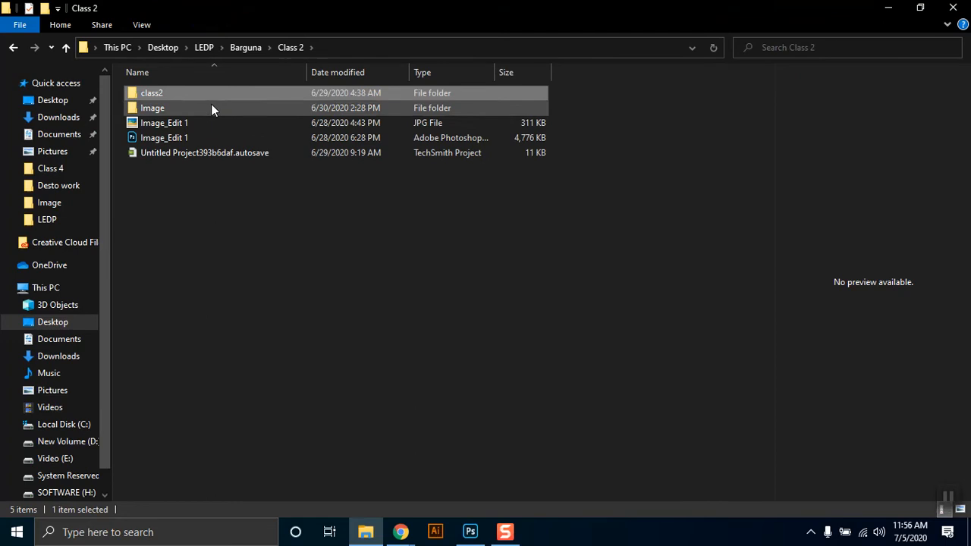
{"action": "left_click", "coordinate": [230, 50]}
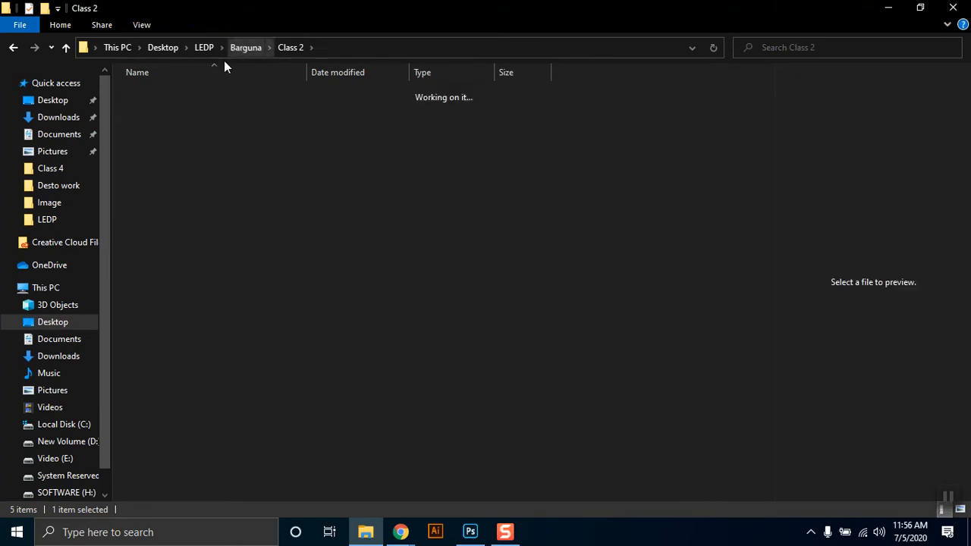
{"action": "left_click", "coordinate": [181, 124]}
{"action": "double_click", "coordinate": [181, 124]}
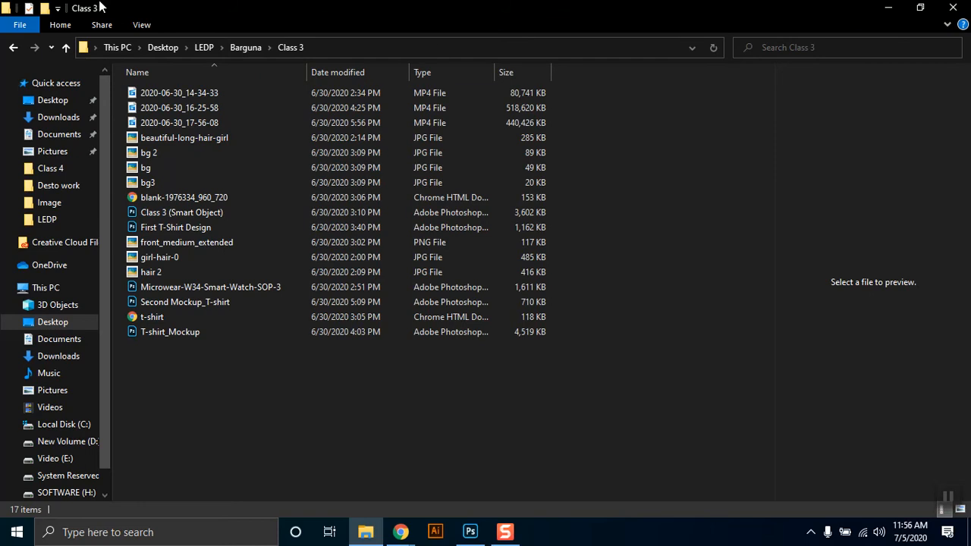
Show the Class 3 folder's files as extra large icons and open girl-hair-0 as a new document in Photoshop
{"action": "left_click", "coordinate": [133, 27]}
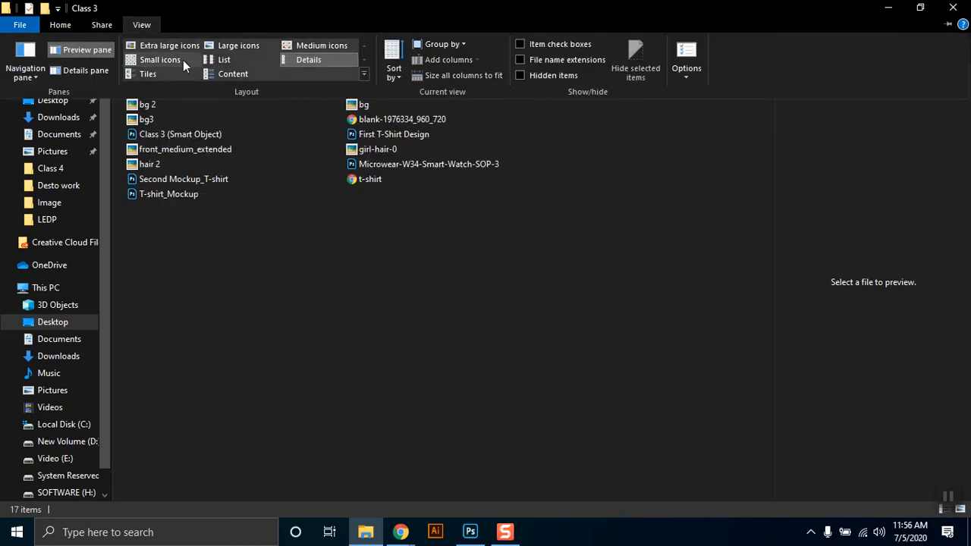
{"action": "left_click", "coordinate": [190, 44]}
{"action": "scroll", "coordinate": [200, 307], "scroll_direction": "down", "scroll_amount": 3}
{"action": "scroll", "coordinate": [266, 296], "scroll_direction": "down", "scroll_amount": 3}
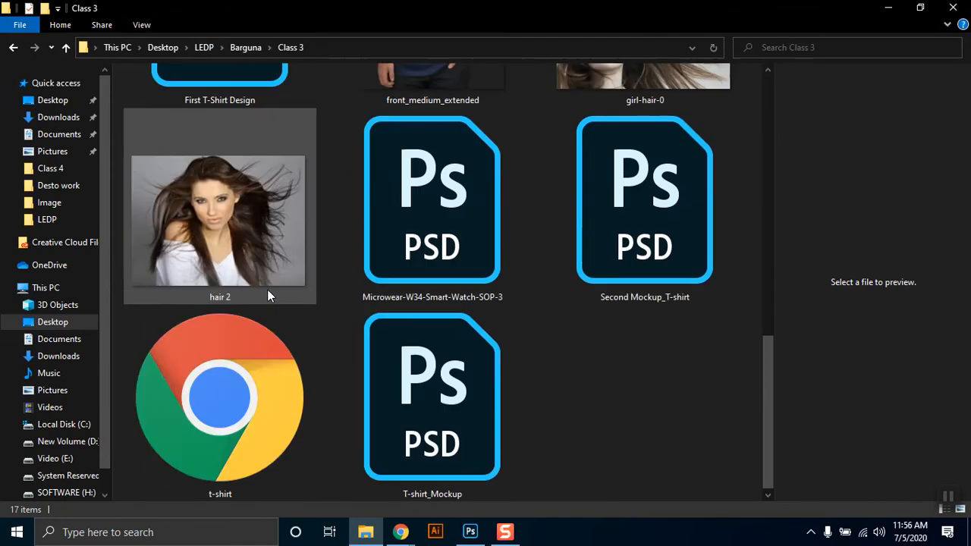
{"action": "scroll", "coordinate": [266, 296], "scroll_direction": "up", "scroll_amount": 2}
{"action": "left_click", "coordinate": [634, 213]}
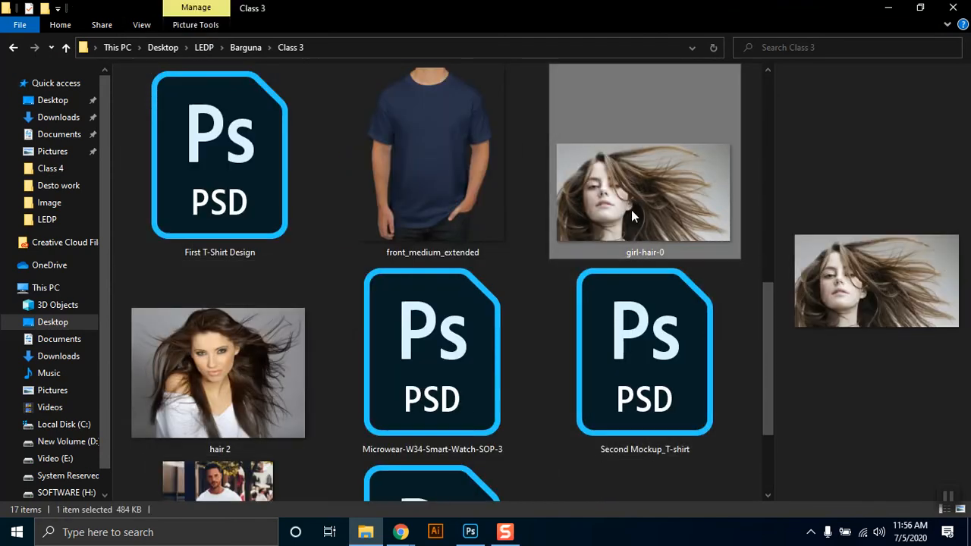
{"action": "left_click_drag", "start_coordinate": [623, 192], "coordinate": [477, 54]}
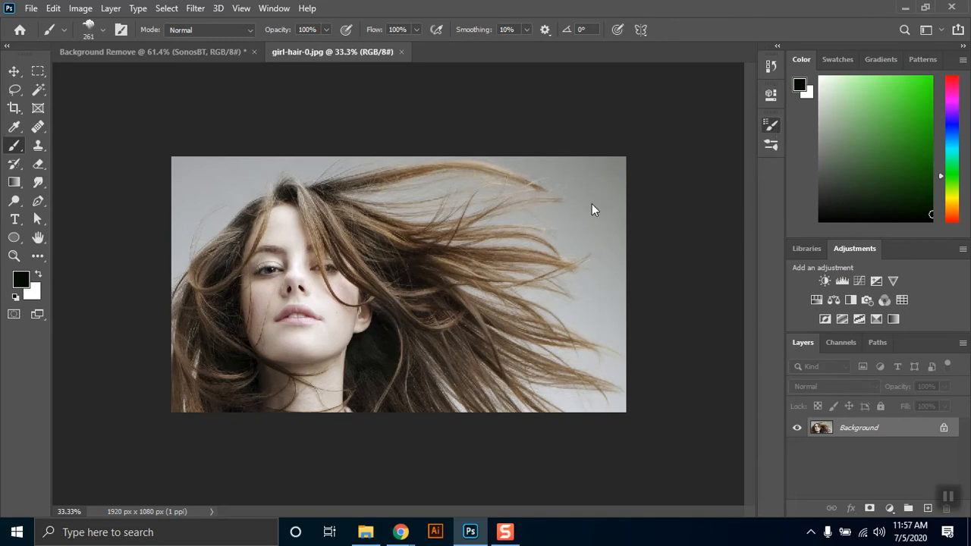
Replace the cloud-like brush tip with the round 123 px tip in the brush settings
{"action": "key", "text": "F5"}
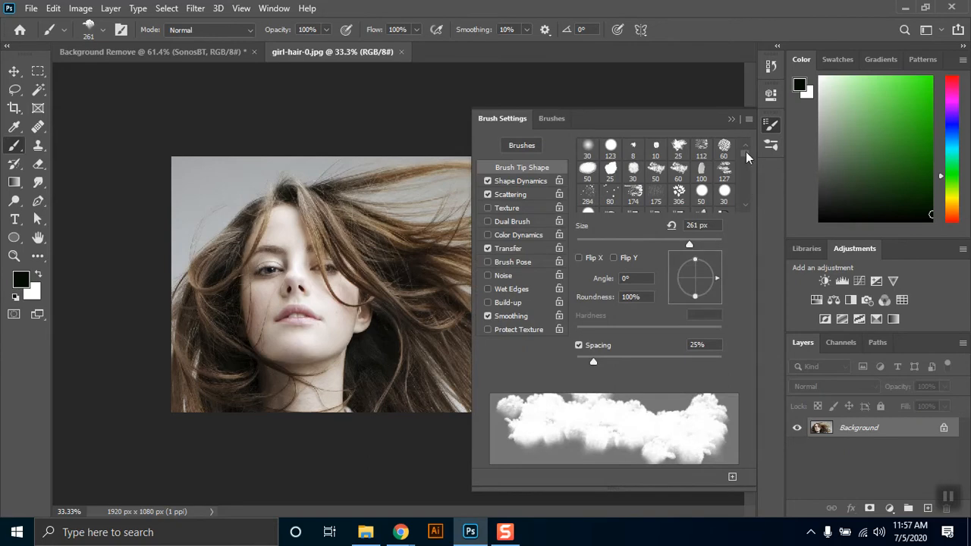
{"action": "left_click", "coordinate": [768, 147]}
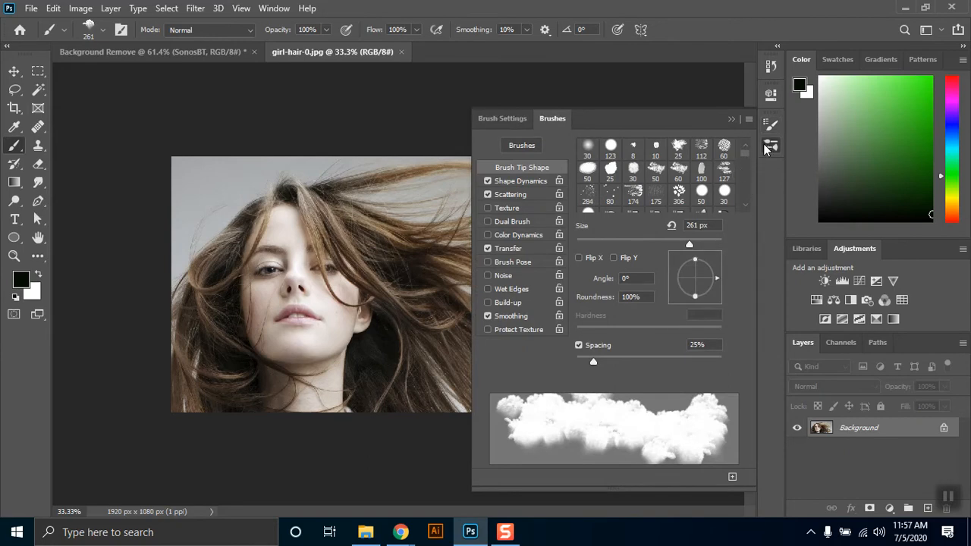
{"action": "left_click", "coordinate": [768, 126]}
{"action": "left_click", "coordinate": [611, 145]}
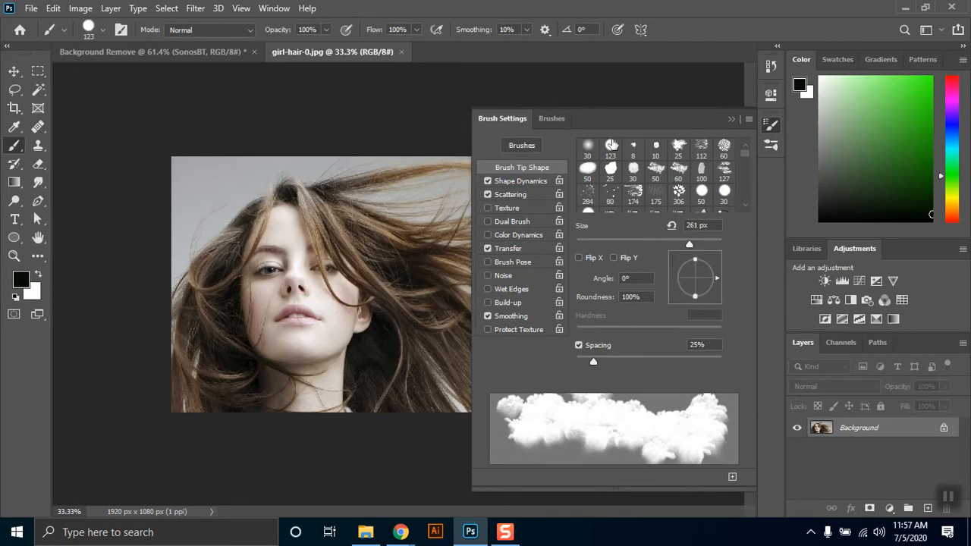
{"action": "left_click", "coordinate": [732, 119]}
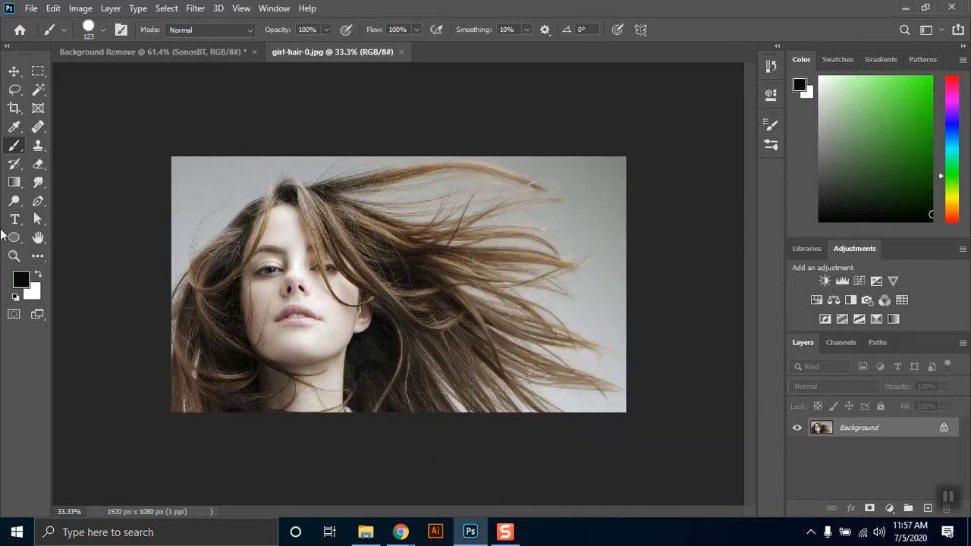
Start a Pen path at the woman's crown, following the hair's left outline down and running just below the photo's bottom edge
{"action": "left_click", "coordinate": [38, 201]}
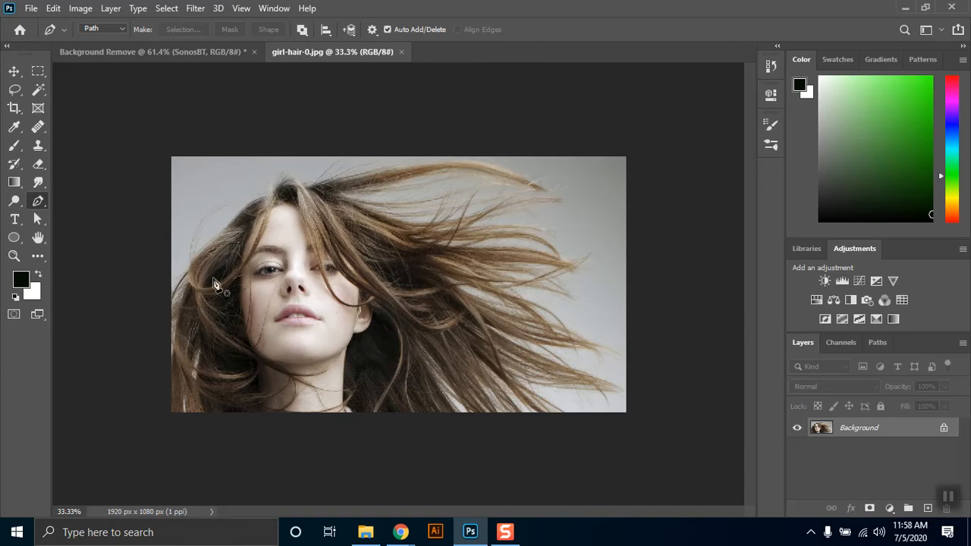
{"action": "left_click", "coordinate": [265, 196]}
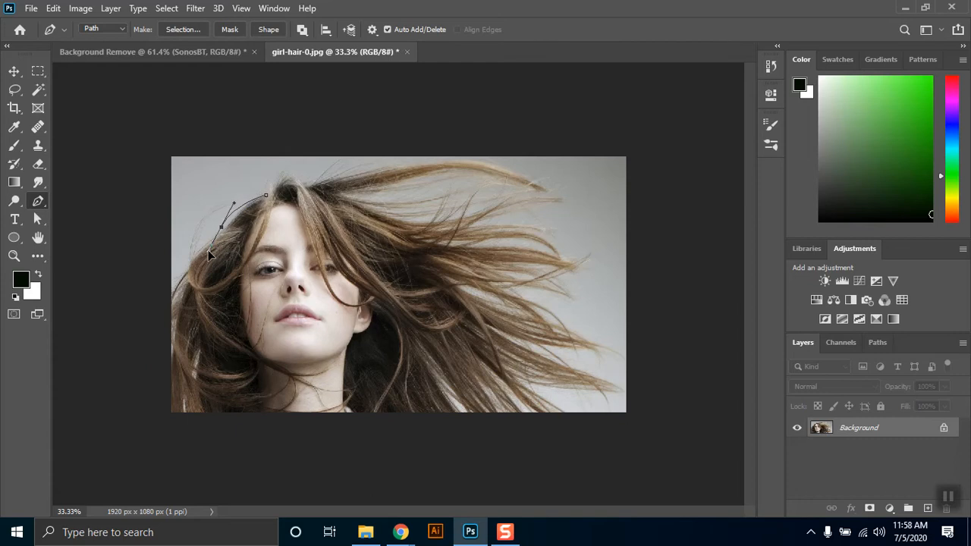
{"action": "left_click_drag", "start_coordinate": [203, 252], "coordinate": [177, 282]}
{"action": "left_click_drag", "start_coordinate": [170, 288], "coordinate": [163, 302]}
{"action": "left_click", "coordinate": [164, 416]}
{"action": "left_click", "coordinate": [572, 418]}
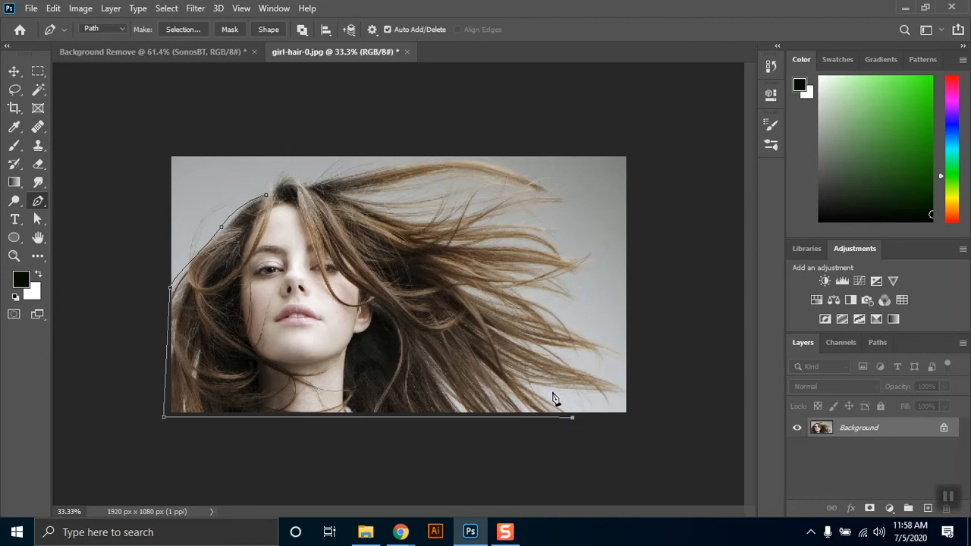
Continue the Pen path around the lowest flying hair strands near the photo's bottom-right corner
{"action": "left_click", "coordinate": [531, 388]}
{"action": "left_click", "coordinate": [581, 394]}
{"action": "left_click", "coordinate": [599, 393]}
{"action": "left_click", "coordinate": [627, 395]}
{"action": "left_click", "coordinate": [566, 367]}
{"action": "left_click_drag", "start_coordinate": [486, 326], "coordinate": [572, 339]}
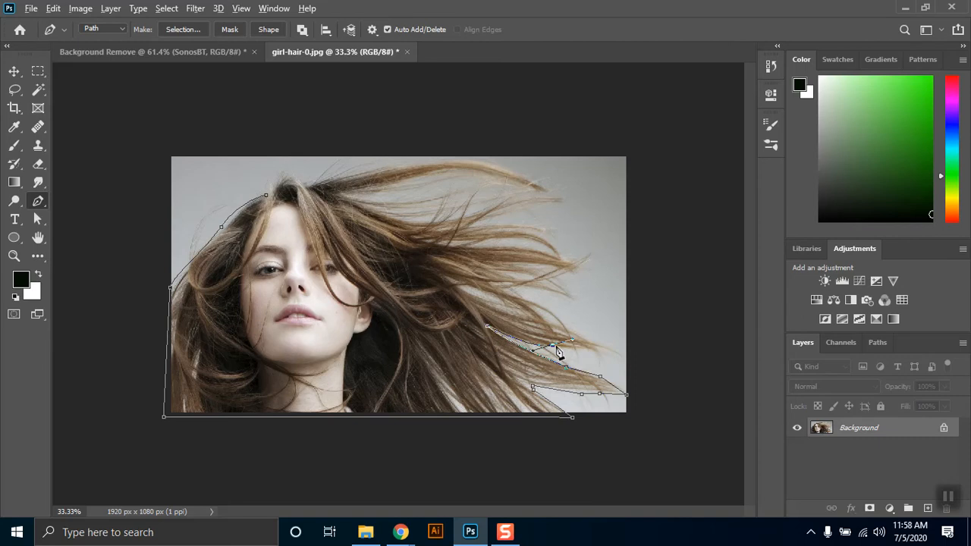
{"action": "left_click", "coordinate": [584, 350]}
{"action": "left_click_drag", "start_coordinate": [599, 355], "coordinate": [505, 295]}
Trace the middle flying strands on the hair's right side with curved Pen path segments
{"action": "left_click", "coordinate": [509, 293], "text": "alt"}
{"action": "left_click", "coordinate": [497, 282]}
{"action": "left_click", "coordinate": [539, 281]}
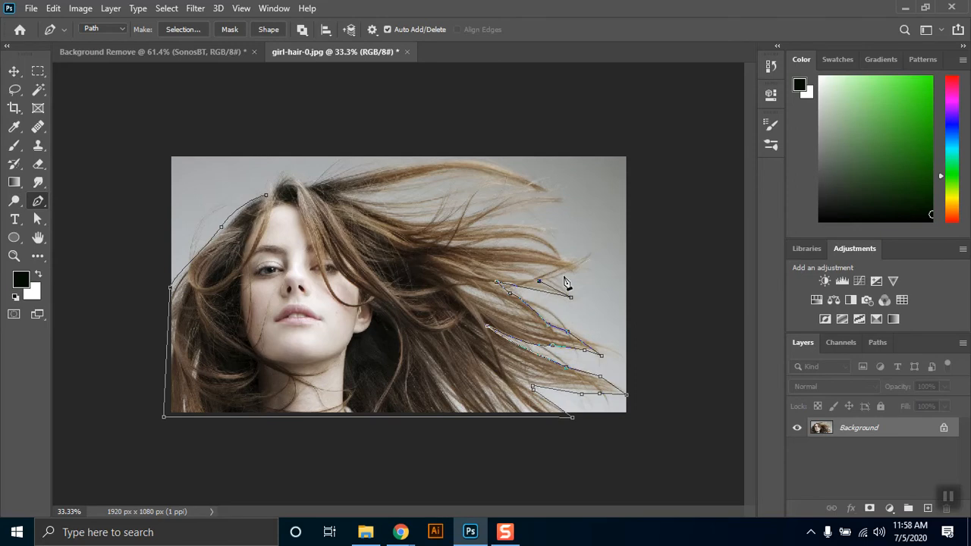
{"action": "left_click_drag", "start_coordinate": [571, 271], "coordinate": [591, 253]}
{"action": "left_click", "coordinate": [466, 228]}
{"action": "left_click_drag", "start_coordinate": [467, 228], "coordinate": [375, 234]}
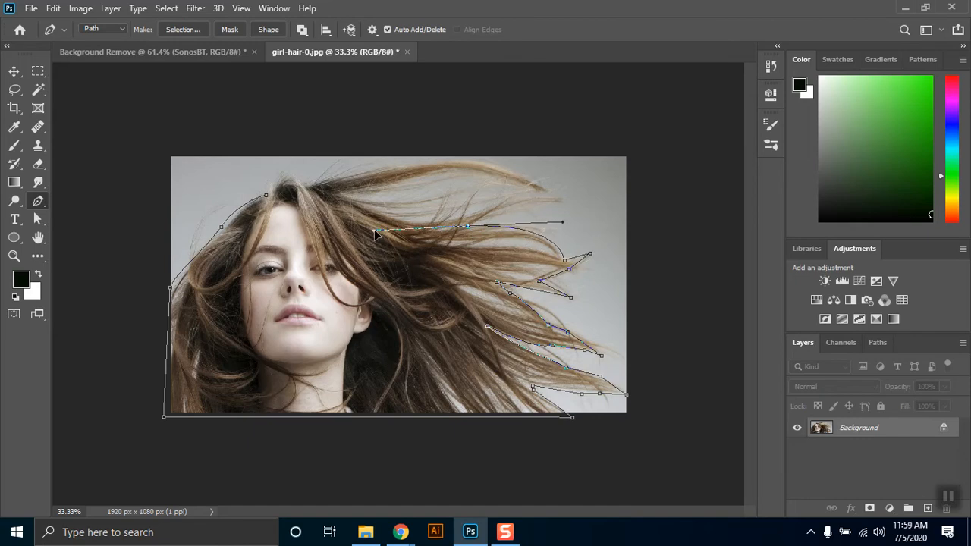
{"action": "left_click", "coordinate": [468, 228], "text": "alt"}
Trace the uppermost strands and the top of the hair, and close the Pen path at its starting point on the crown
{"action": "left_click_drag", "start_coordinate": [562, 203], "coordinate": [610, 199]}
{"action": "left_click_drag", "start_coordinate": [512, 199], "coordinate": [489, 207]}
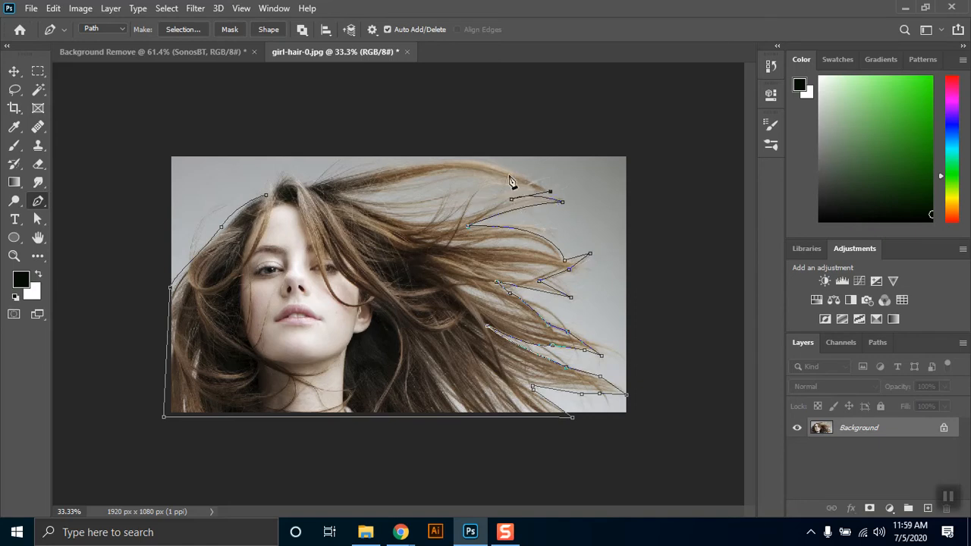
{"action": "left_click_drag", "start_coordinate": [444, 163], "coordinate": [380, 172]}
{"action": "left_click", "coordinate": [444, 163]}
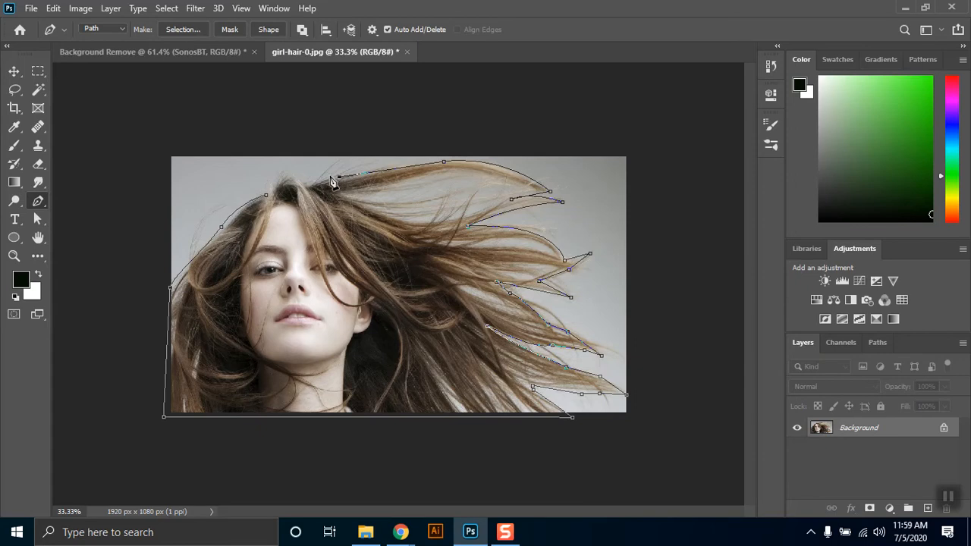
{"action": "left_click_drag", "start_coordinate": [306, 183], "coordinate": [285, 184]}
{"action": "left_click_drag", "start_coordinate": [251, 227], "coordinate": [246, 231]}
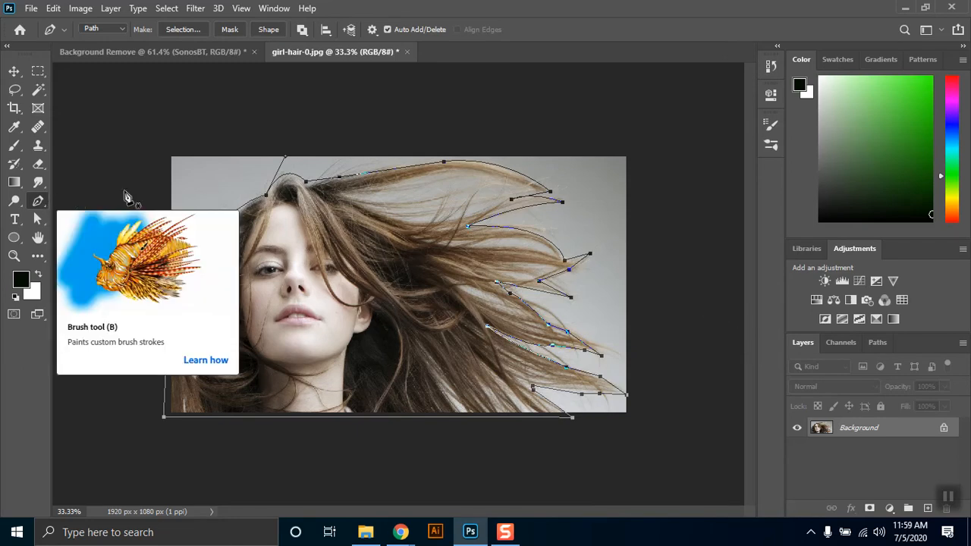
Turn the path into a new anti-aliased selection with a 0-pixel feather radius and add it as the photo layer's mask
{"action": "left_click", "coordinate": [182, 30]}
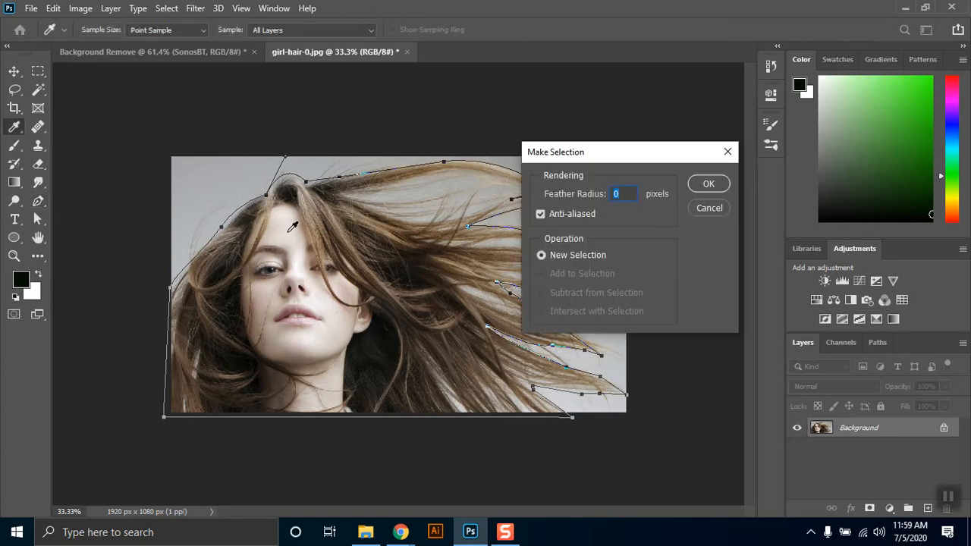
{"action": "left_click", "coordinate": [710, 186]}
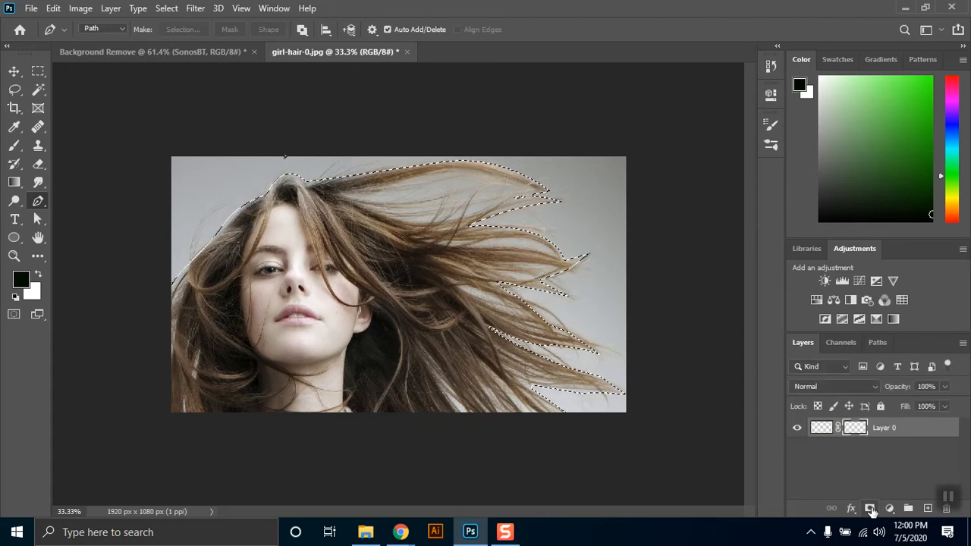
{"action": "left_click", "coordinate": [870, 509]}
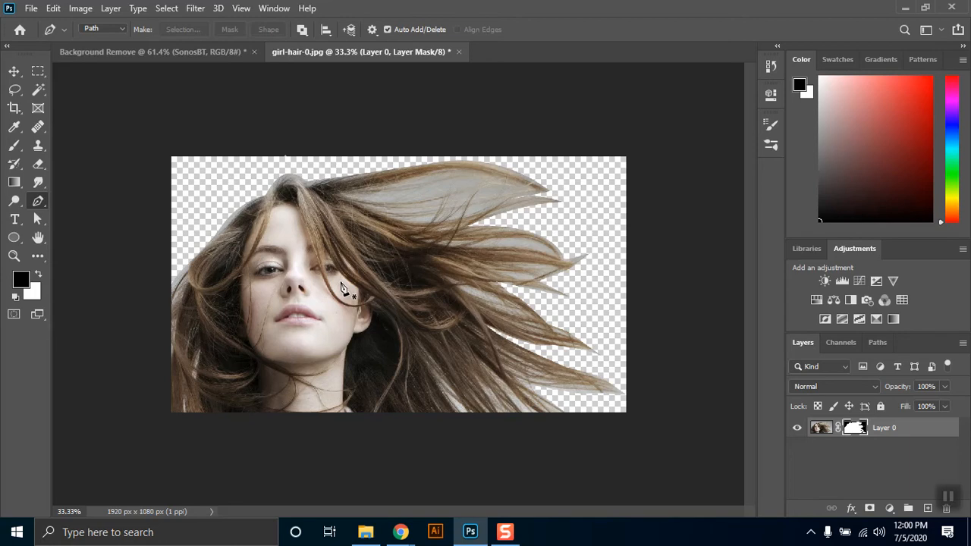
Add a new layer beneath the masked photo and fill it with dark purple
{"action": "left_click", "coordinate": [926, 508]}
{"action": "left_click_drag", "start_coordinate": [873, 430], "coordinate": [872, 459]}
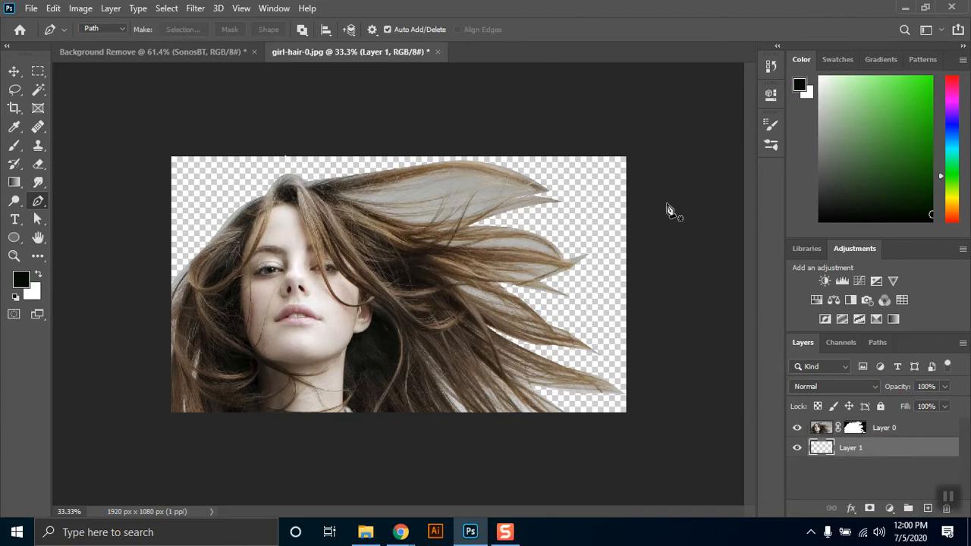
{"action": "mouse_move", "coordinate": [897, 160]}
{"action": "left_mouse_down"}
{"action": "mouse_move", "coordinate": [954, 144]}
{"action": "mouse_move", "coordinate": [954, 111]}
{"action": "left_mouse_up"}
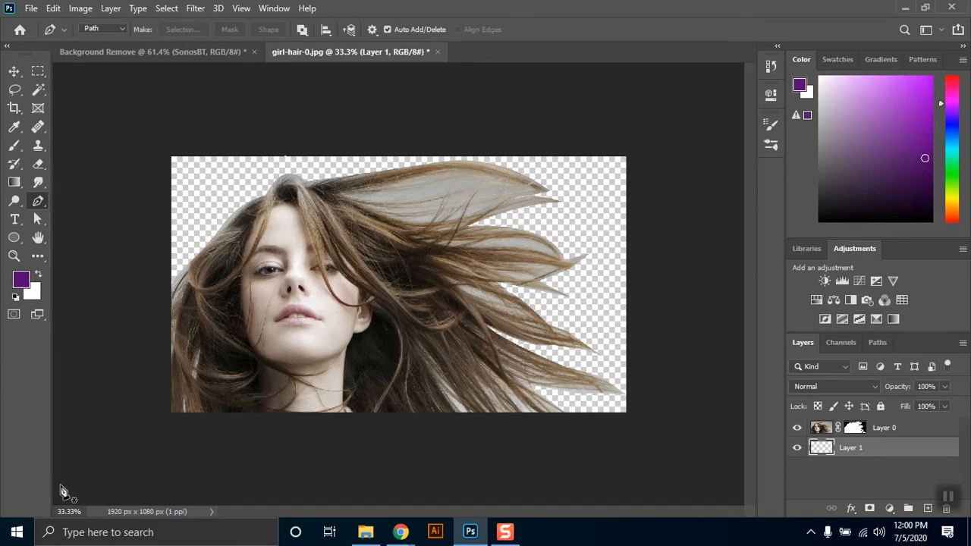
{"action": "key", "text": "alt+BackSpace"}
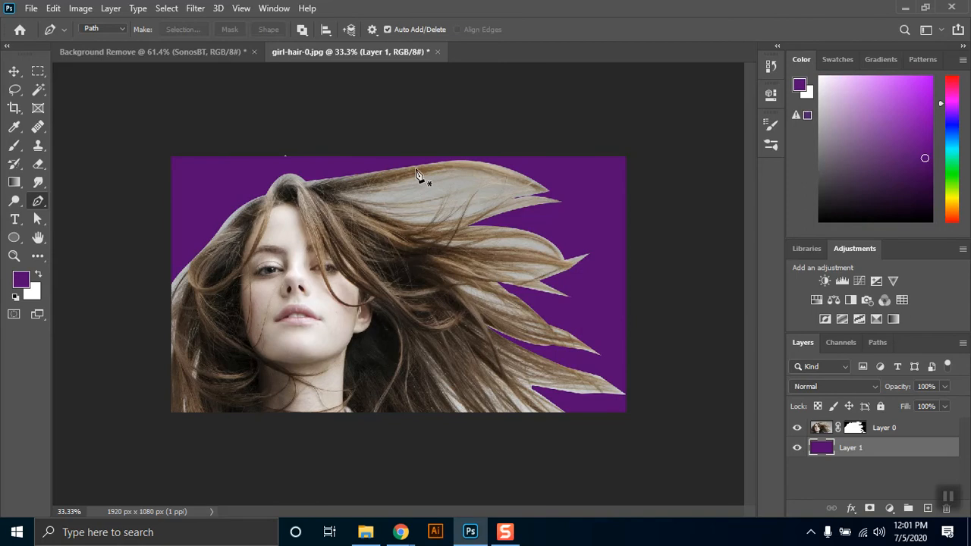
Lock the purple layer completely, activate the Move tool and select the mask of Layer 0
{"action": "left_click", "coordinate": [880, 406]}
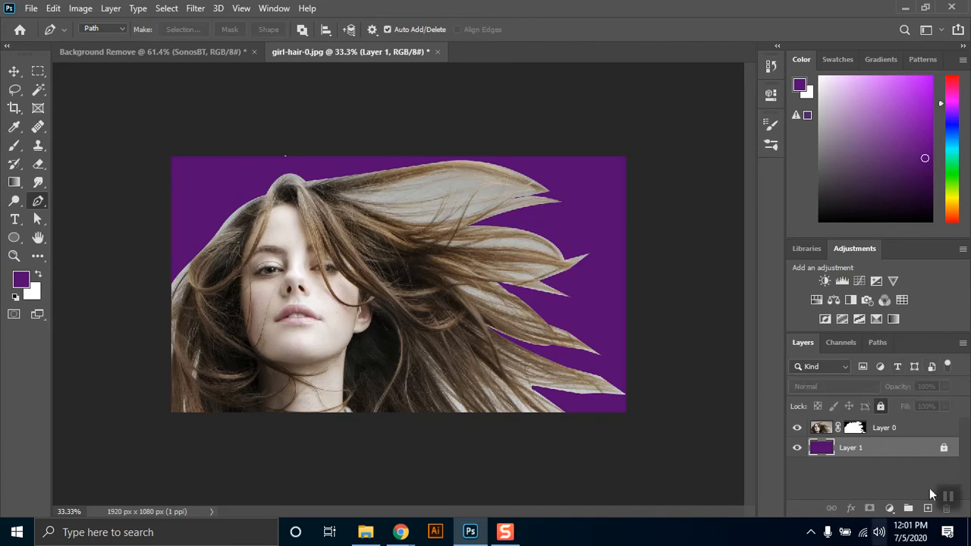
{"action": "left_click", "coordinate": [14, 90]}
{"action": "left_click", "coordinate": [14, 72]}
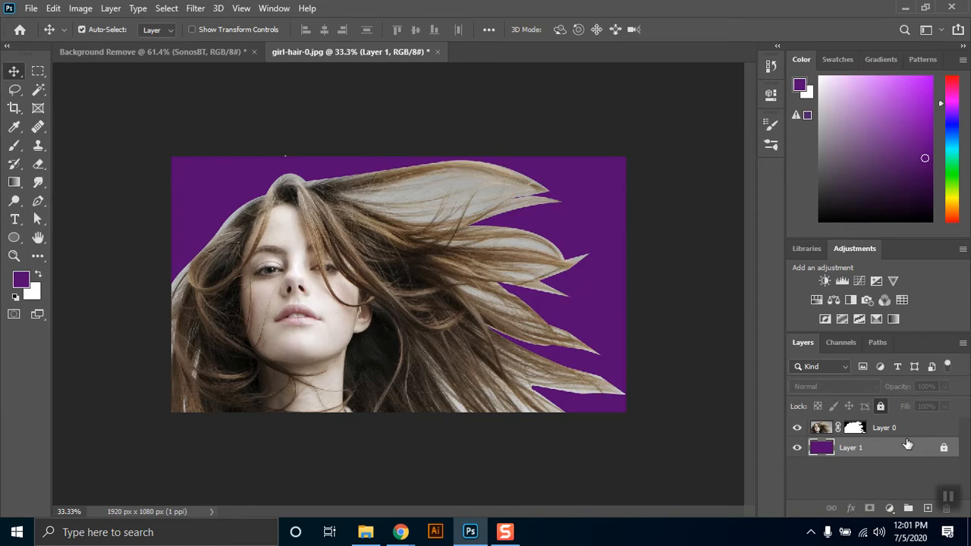
{"action": "left_click", "coordinate": [855, 431]}
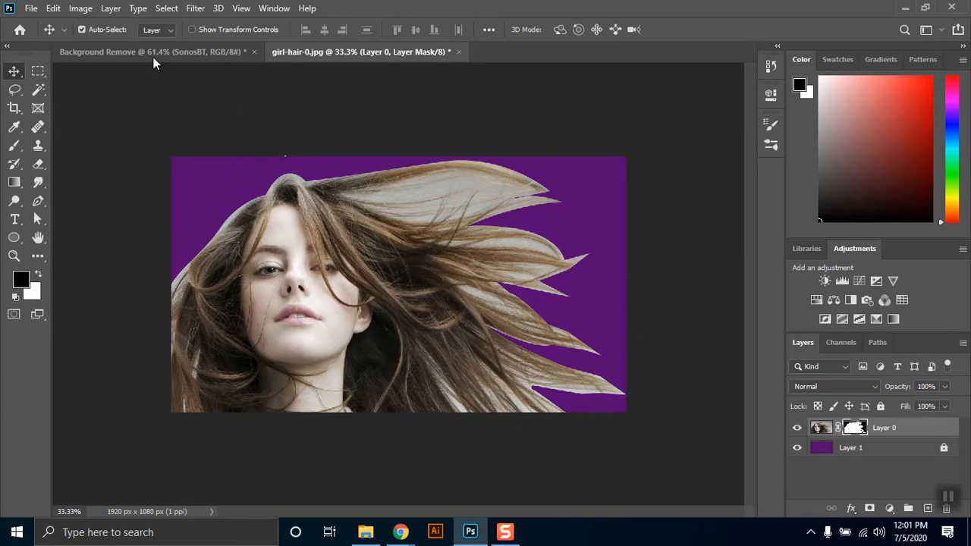
{"action": "left_click", "coordinate": [111, 8]}
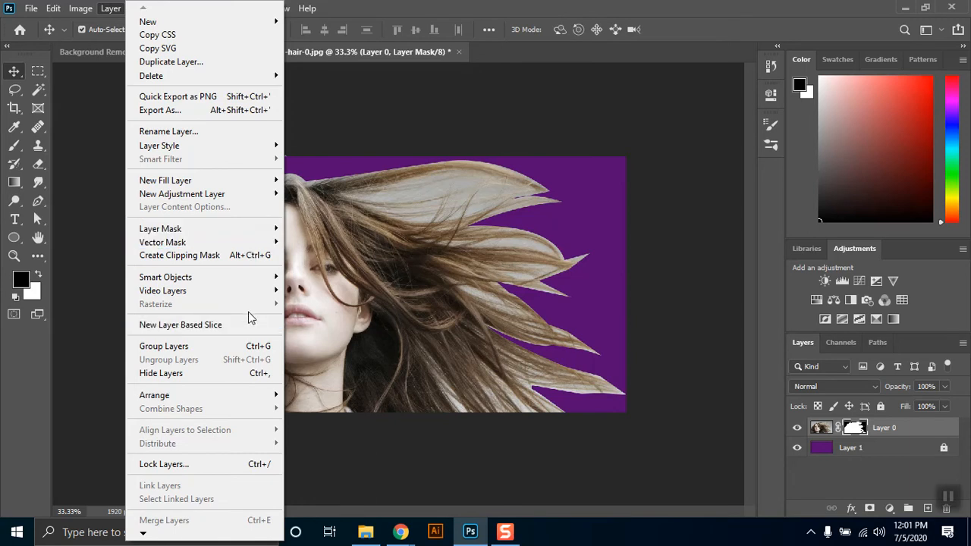
{"action": "mouse_move", "coordinate": [58, 9]}
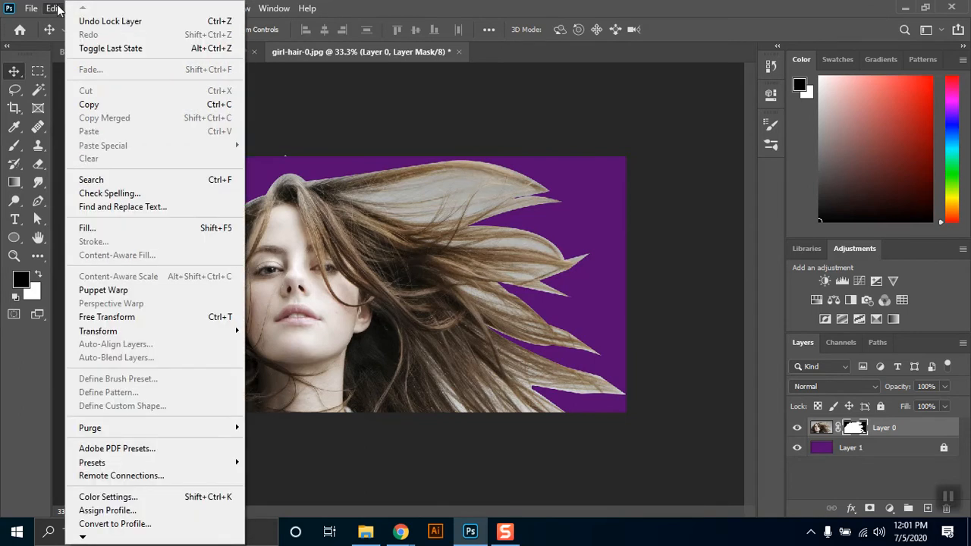
{"action": "left_click", "coordinate": [389, 17]}
{"action": "left_click", "coordinate": [166, 9]}
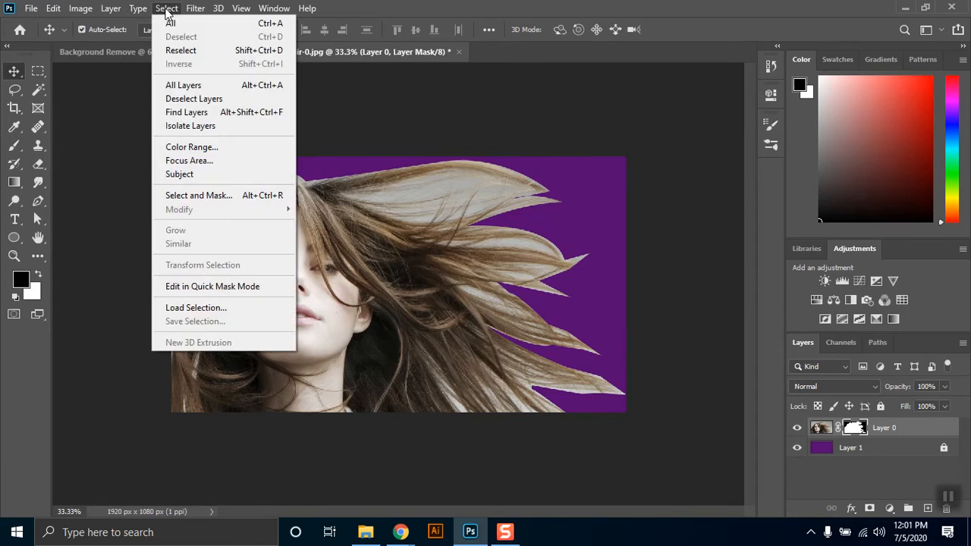
{"action": "left_click", "coordinate": [443, 7]}
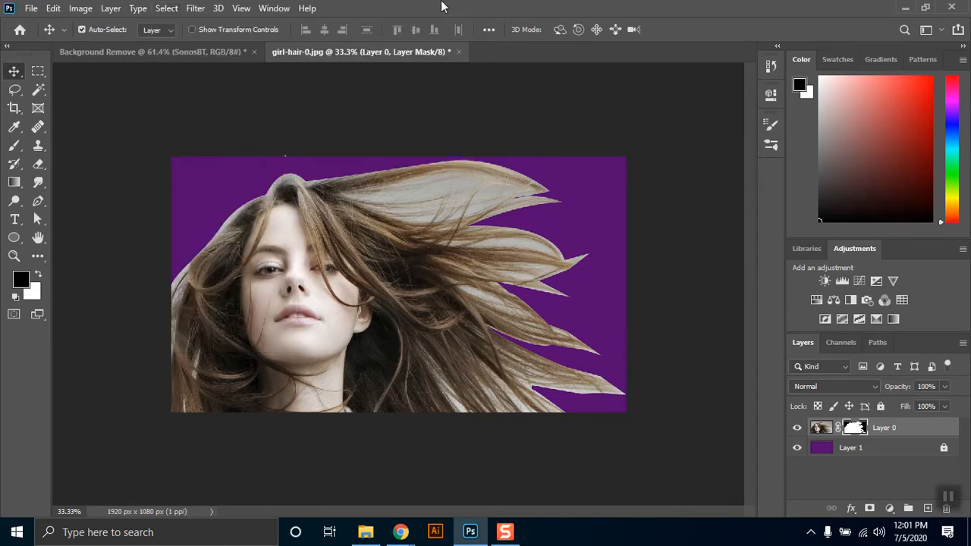
Open Layer 0's mask in Select and Mask and set the preview transparency to 0%
{"action": "left_click", "coordinate": [173, 9]}
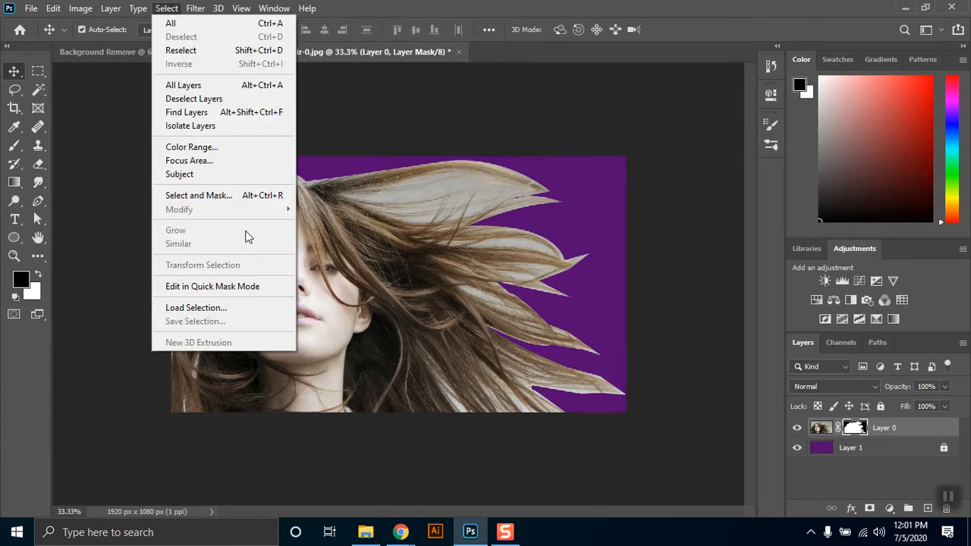
{"action": "left_click", "coordinate": [198, 195]}
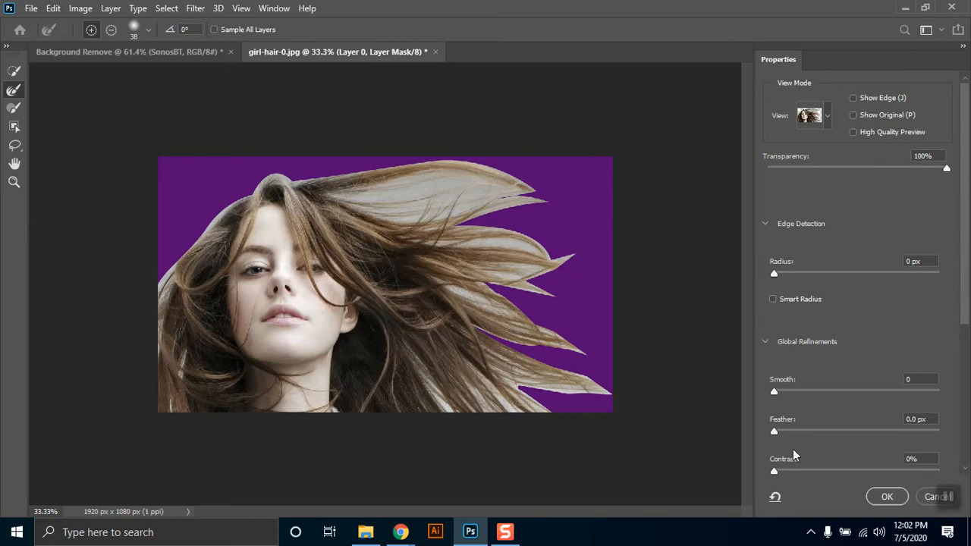
{"action": "scroll", "coordinate": [946, 447], "scroll_direction": "down", "scroll_amount": 5}
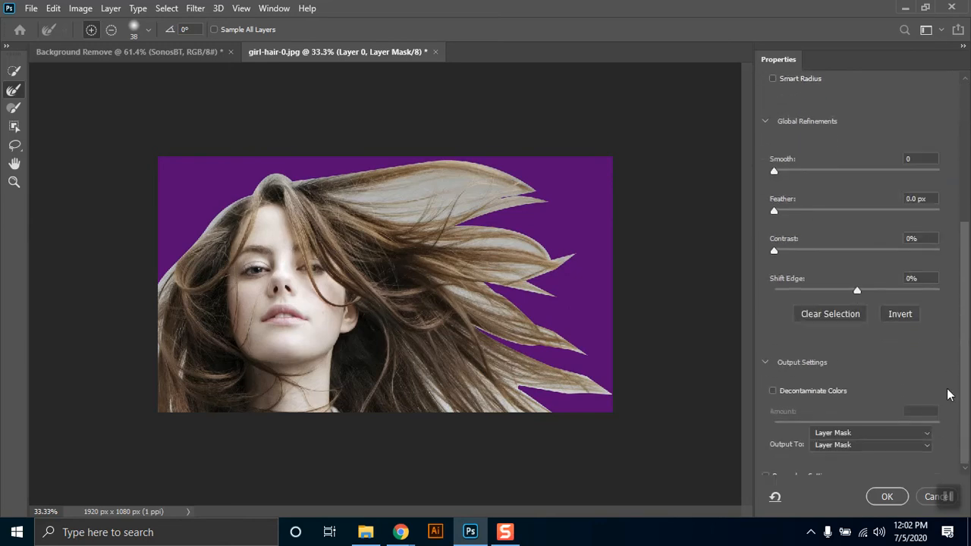
{"action": "scroll", "coordinate": [945, 456], "scroll_direction": "up", "scroll_amount": 5}
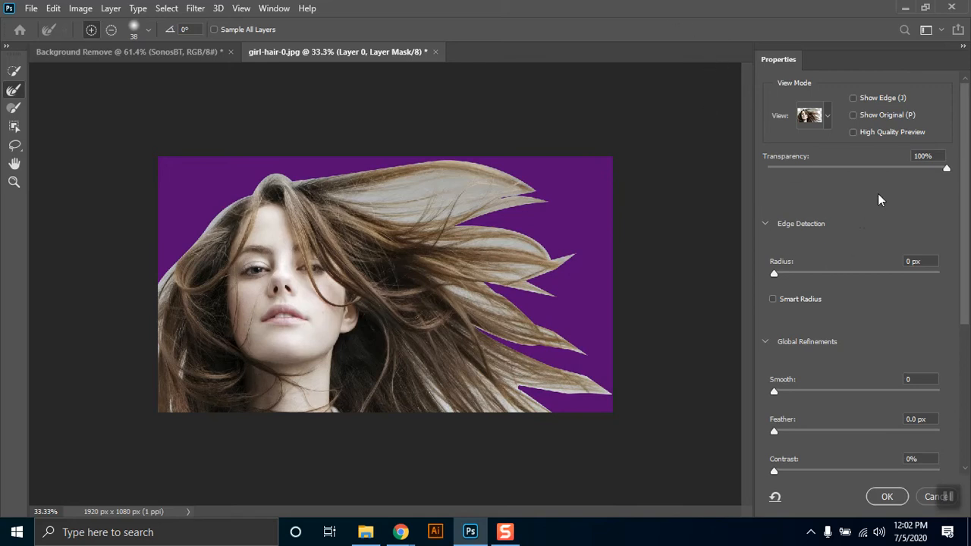
{"action": "left_click_drag", "start_coordinate": [947, 168], "coordinate": [741, 198]}
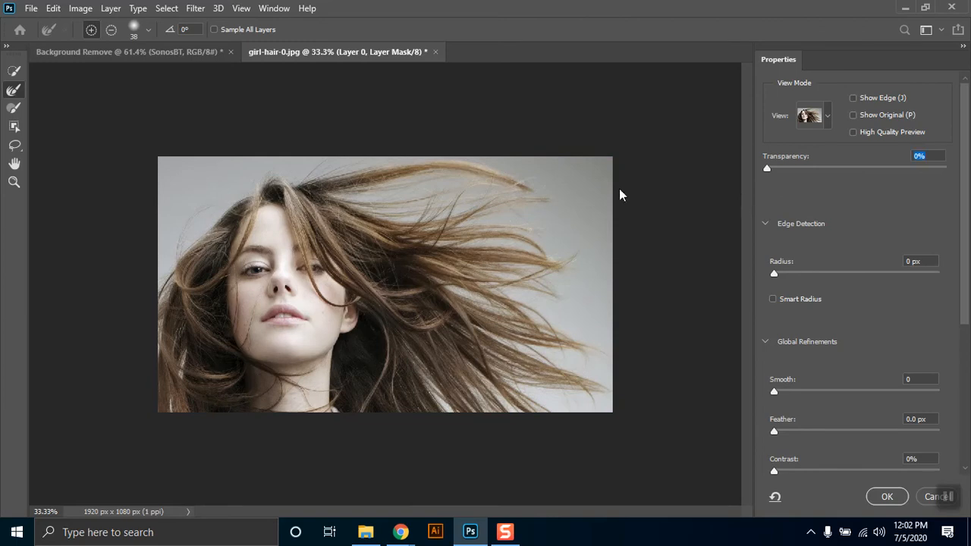
Raise the preview transparency to 100% so the masked area shows only the purple layer
{"action": "left_click_drag", "start_coordinate": [769, 169], "coordinate": [866, 172]}
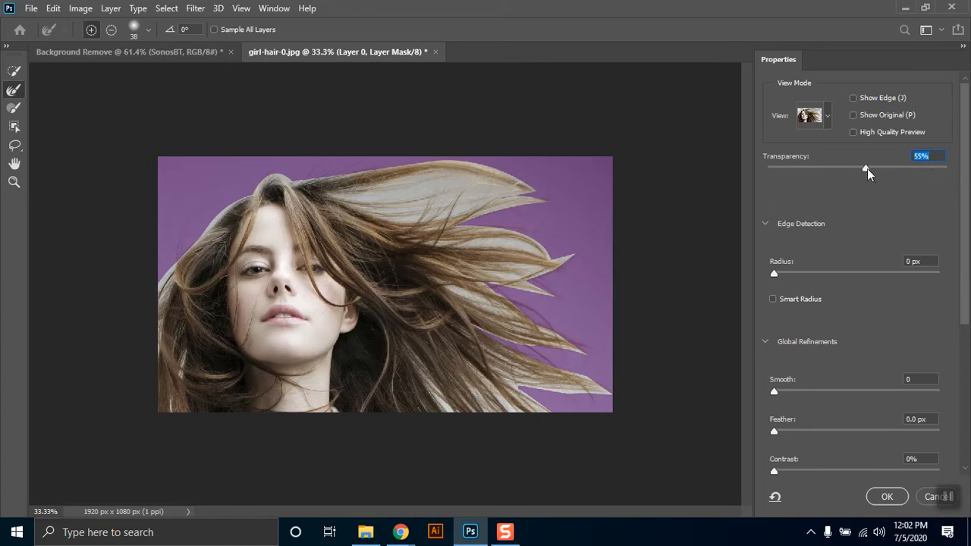
{"action": "left_click_drag", "start_coordinate": [867, 168], "coordinate": [958, 173]}
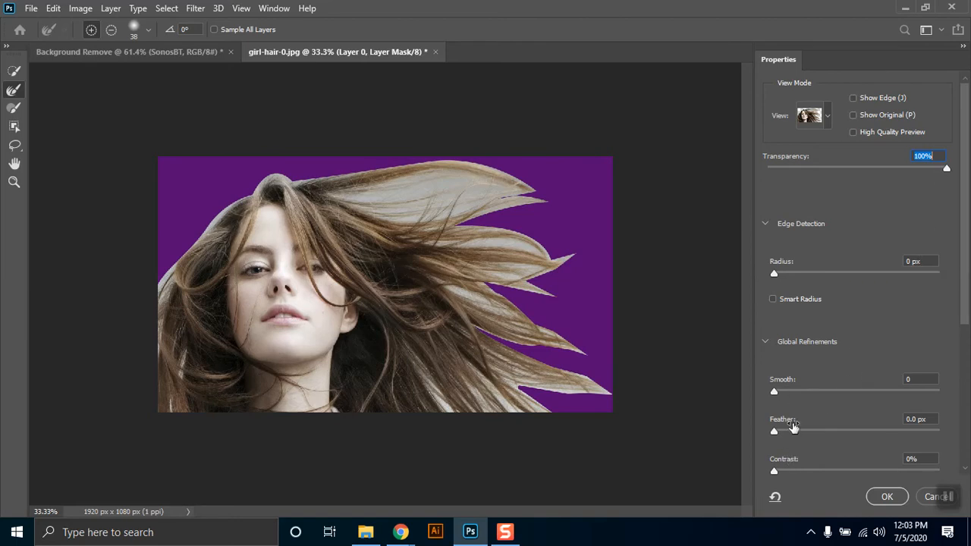
Set the Select and Mask output to New Layer with Layer Mask and activate the Quick Selection tool
{"action": "left_click_drag", "start_coordinate": [966, 311], "coordinate": [968, 446]}
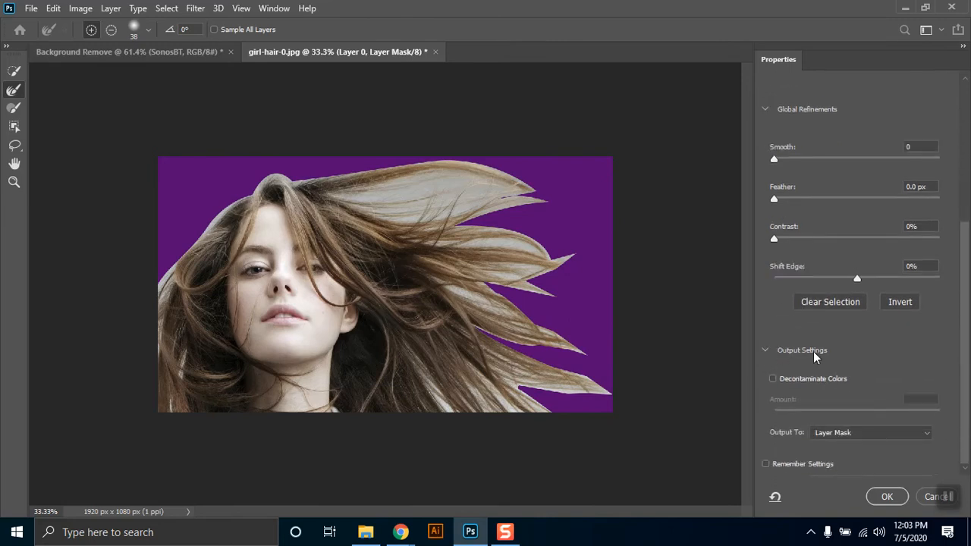
{"action": "left_click", "coordinate": [768, 352]}
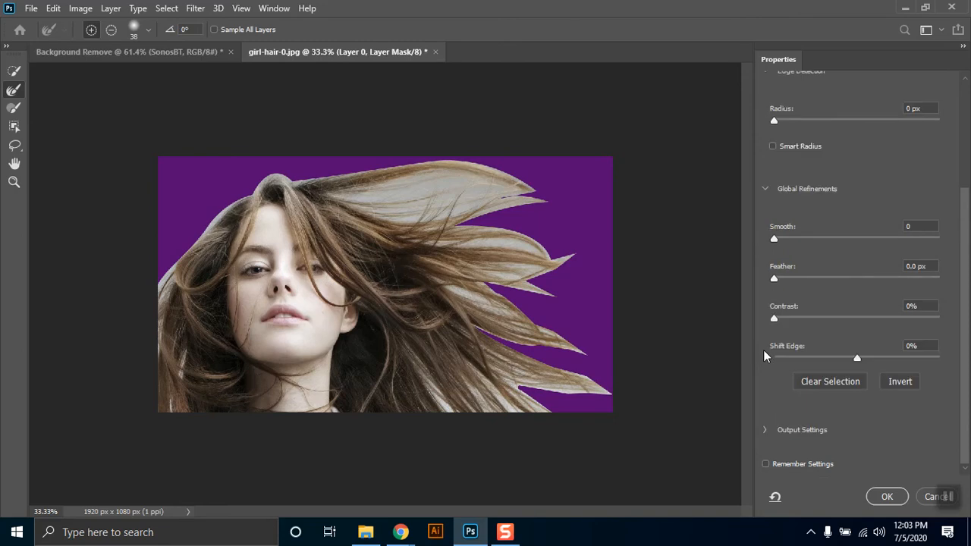
{"action": "left_click", "coordinate": [763, 433]}
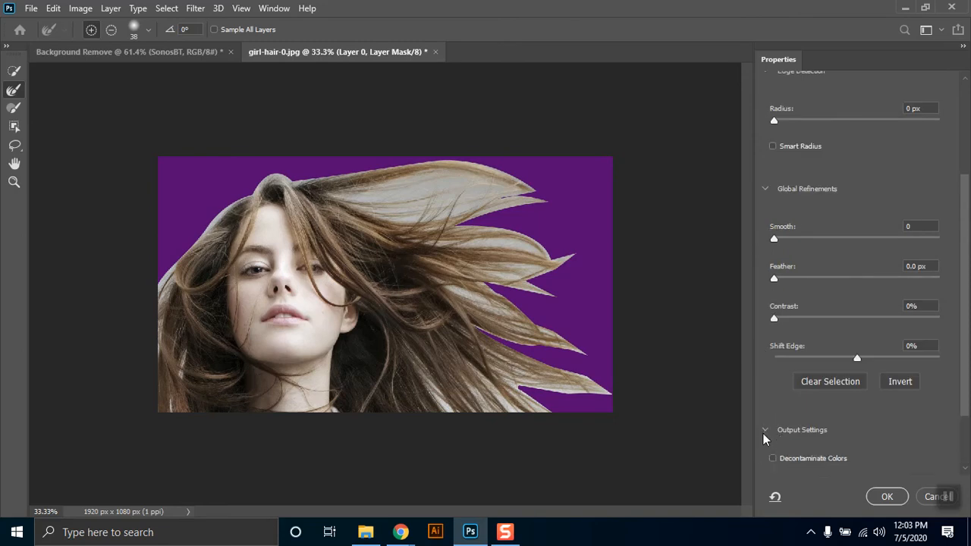
{"action": "scroll", "coordinate": [910, 421], "scroll_direction": "down", "scroll_amount": 2}
{"action": "scroll", "coordinate": [912, 427], "scroll_direction": "down", "scroll_amount": 2}
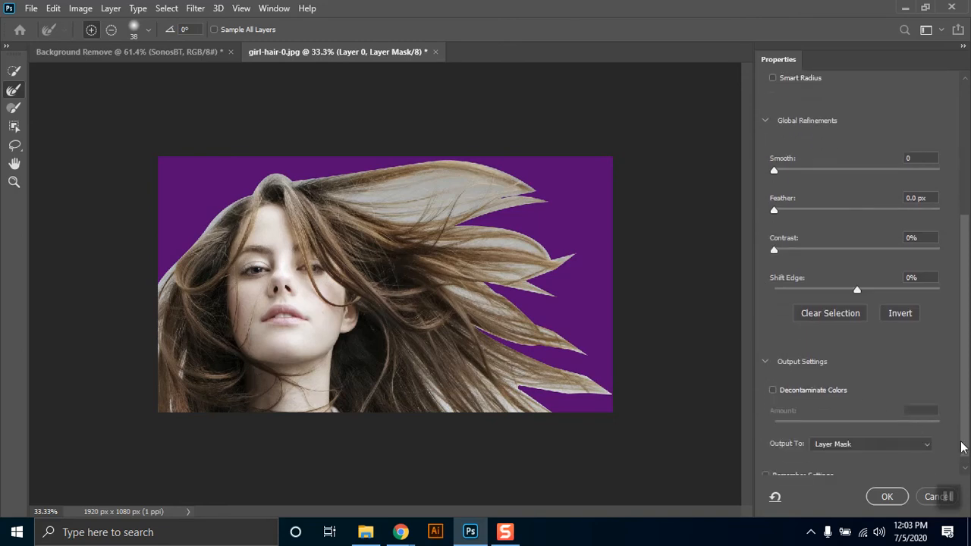
{"action": "left_click", "coordinate": [842, 434]}
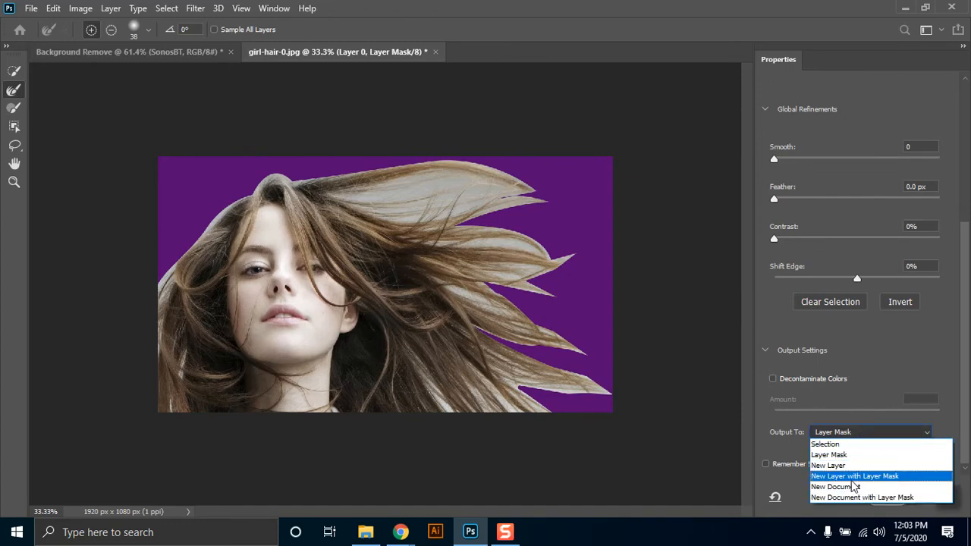
{"action": "left_click", "coordinate": [862, 477]}
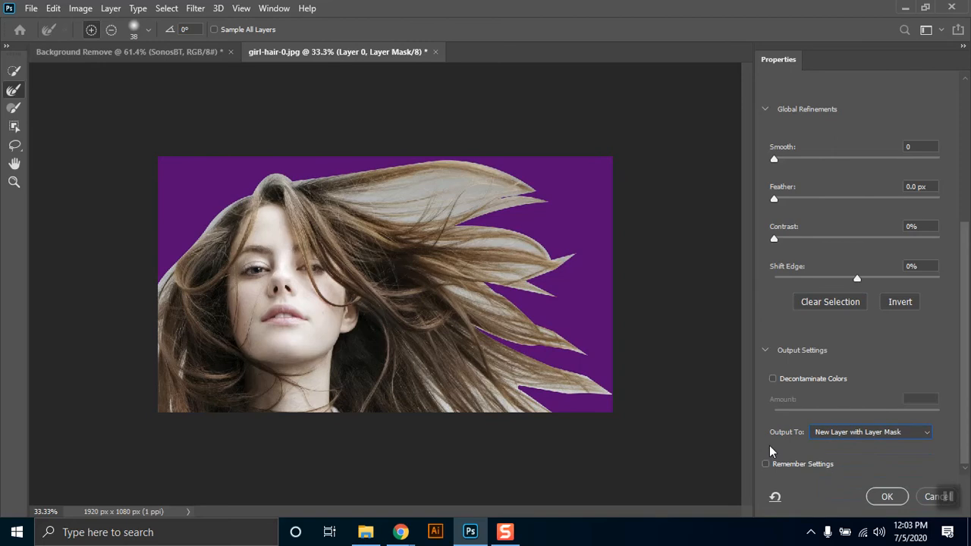
{"action": "left_click", "coordinate": [834, 436]}
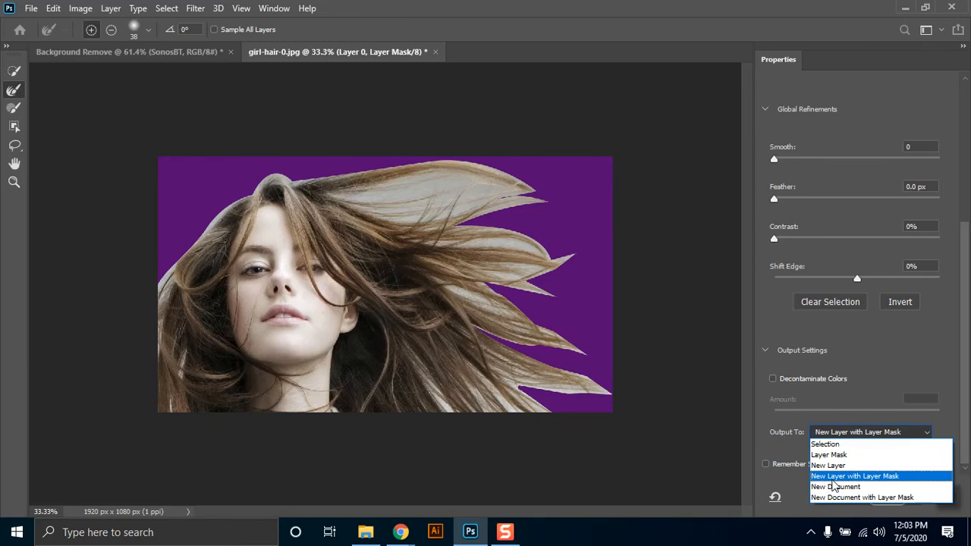
{"action": "left_click", "coordinate": [803, 474]}
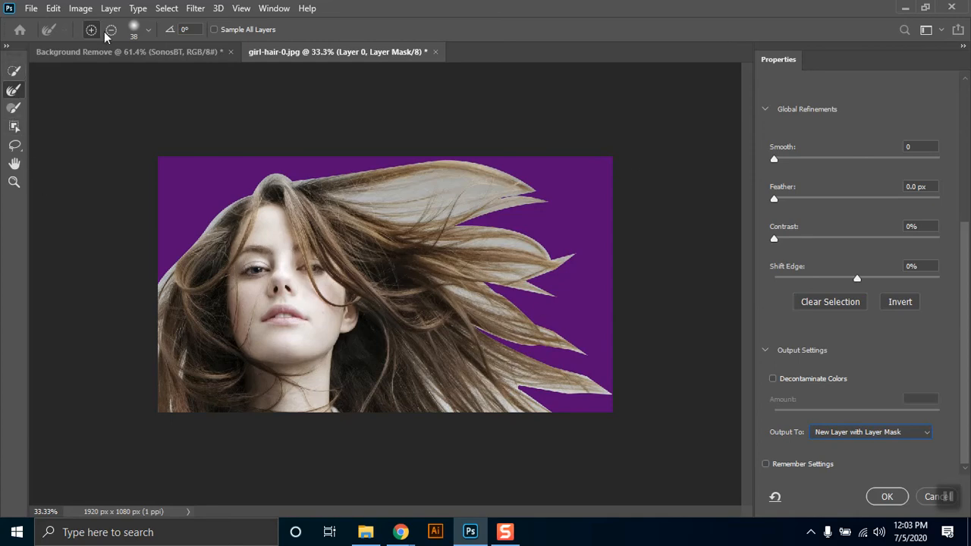
{"action": "left_click", "coordinate": [13, 71]}
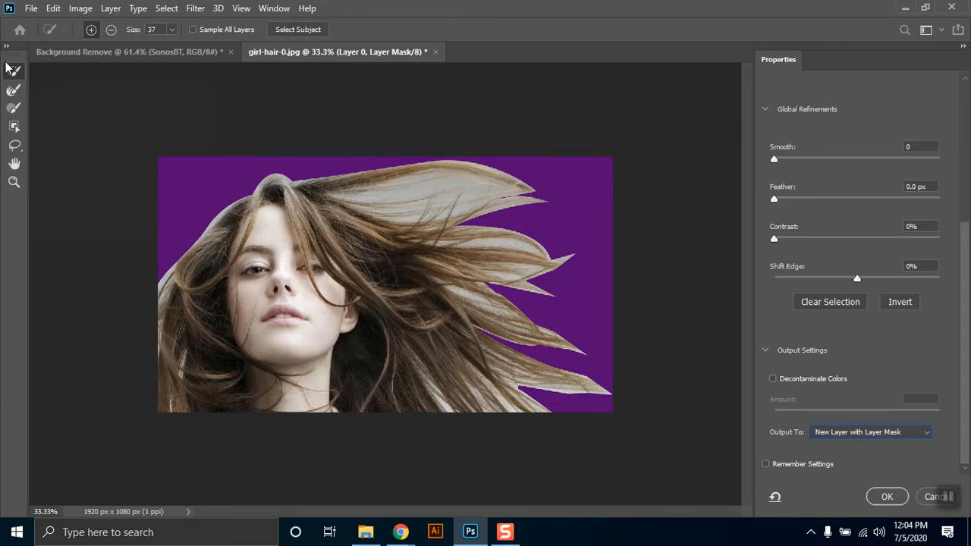
Switch to the Google Meet window, look through the participant list and return to Photoshop
{"action": "mouse_move", "coordinate": [400, 531]}
{"action": "left_click", "coordinate": [348, 466]}
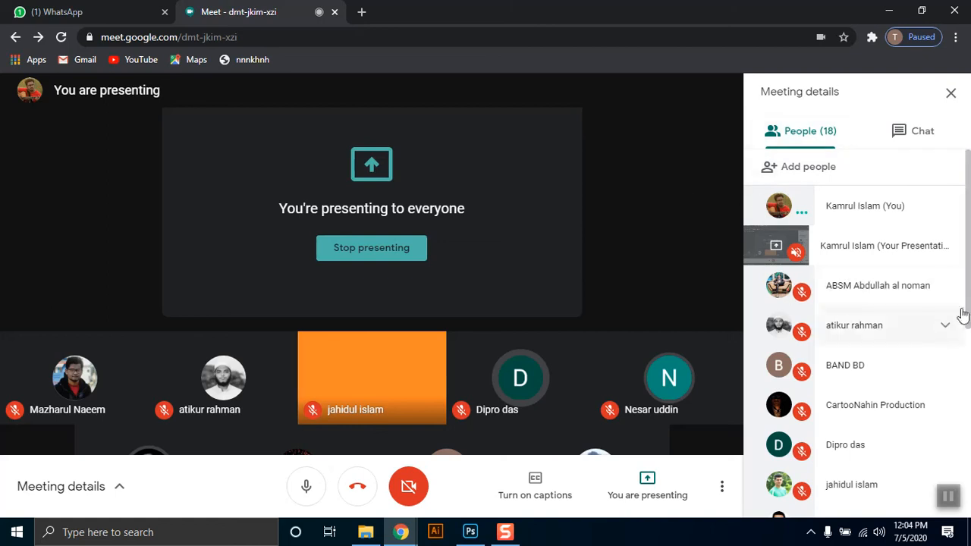
{"action": "left_click_drag", "start_coordinate": [970, 302], "coordinate": [969, 416]}
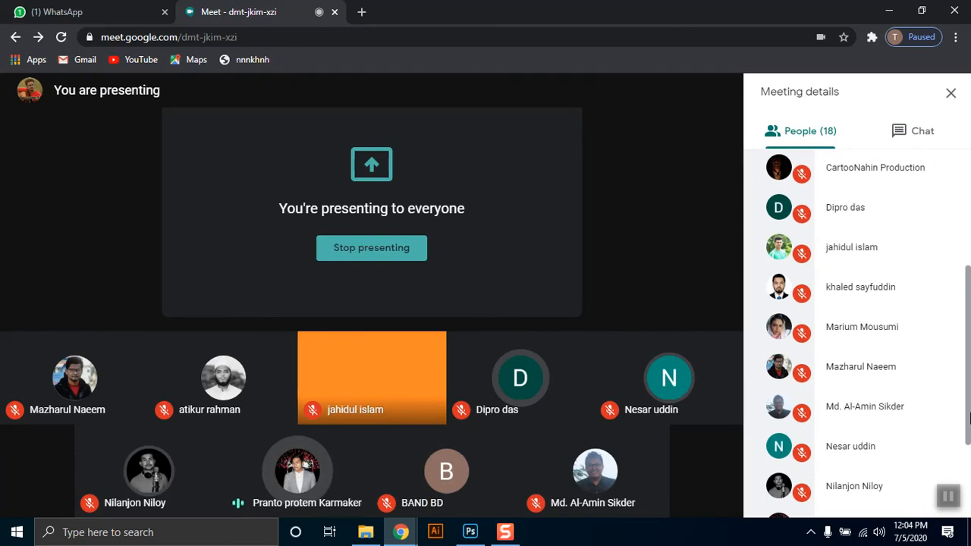
{"action": "left_click", "coordinate": [889, 11]}
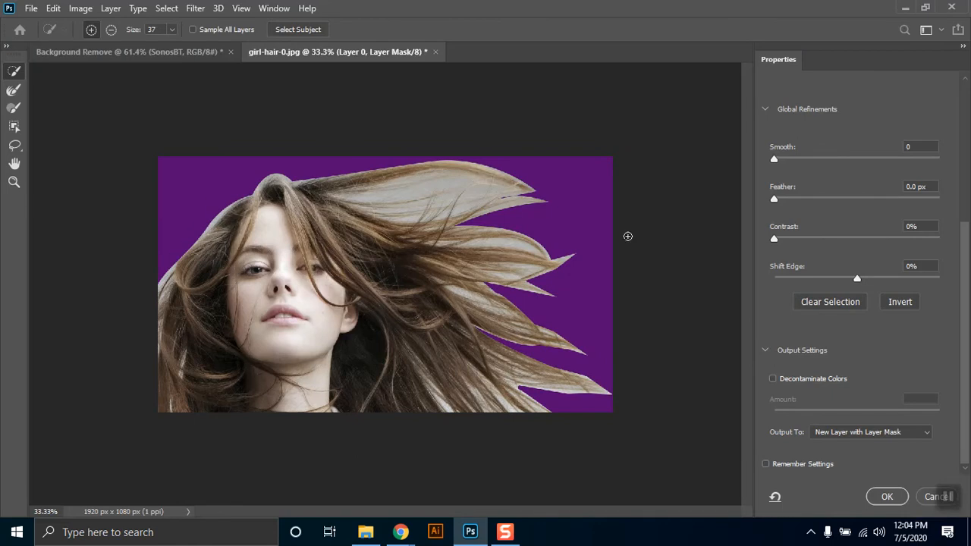
Exit Select and Mask, reopen it for Layer 0's mask and set the output to New Layer with Layer Mask
{"action": "left_click", "coordinate": [885, 496]}
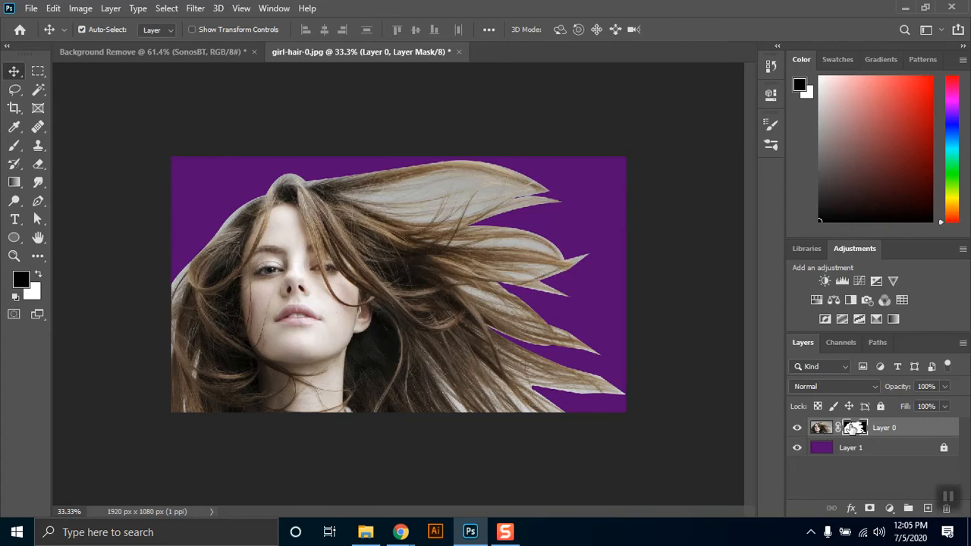
{"action": "left_click", "coordinate": [166, 7]}
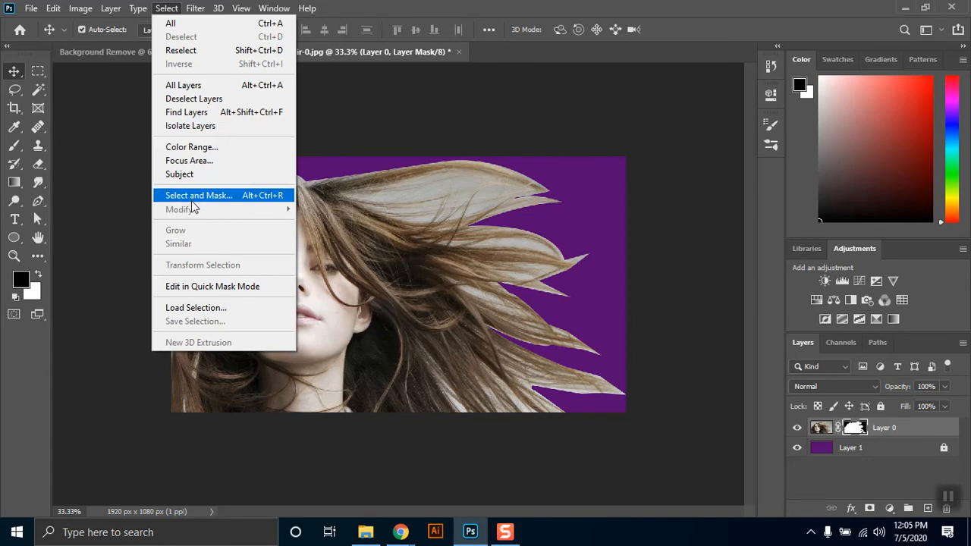
{"action": "left_click", "coordinate": [278, 199]}
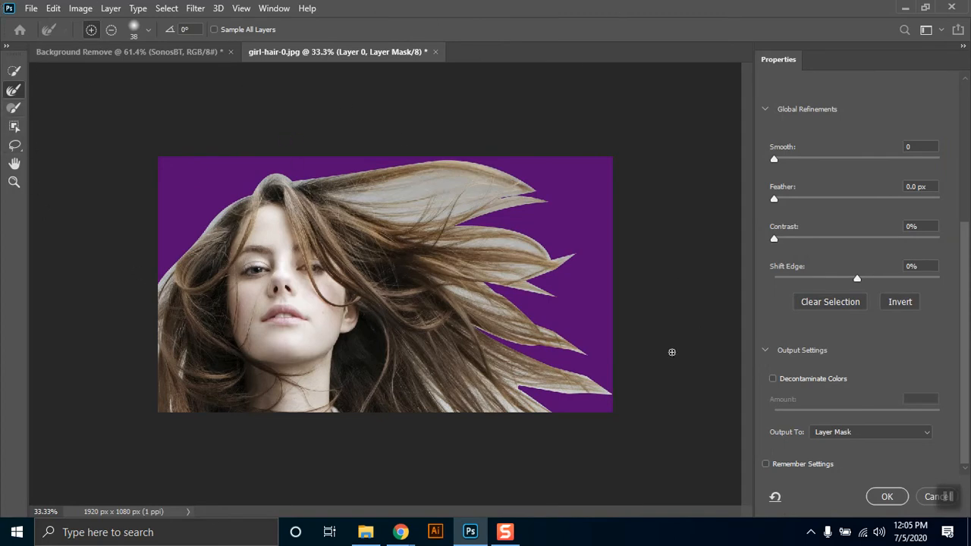
{"action": "left_click_drag", "start_coordinate": [963, 273], "coordinate": [968, 392]}
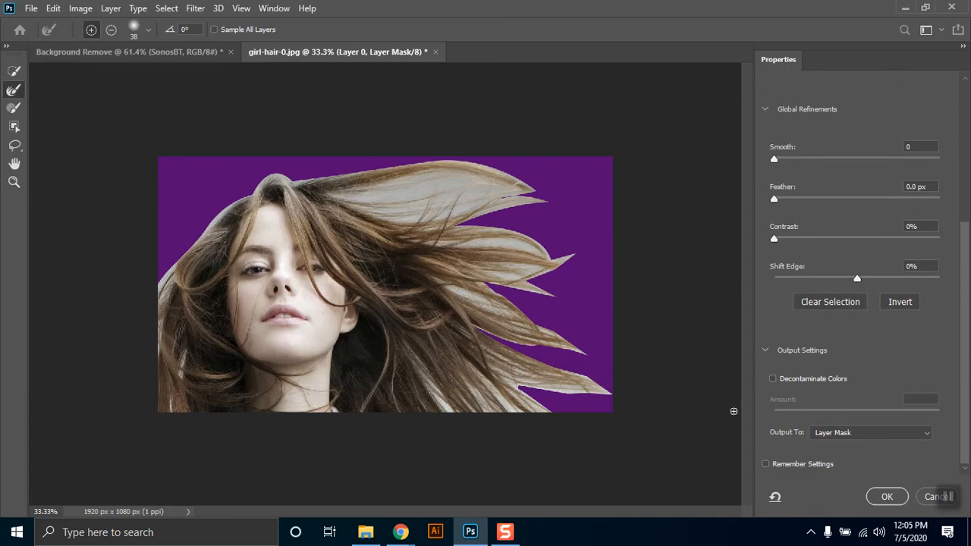
{"action": "left_click", "coordinate": [870, 437]}
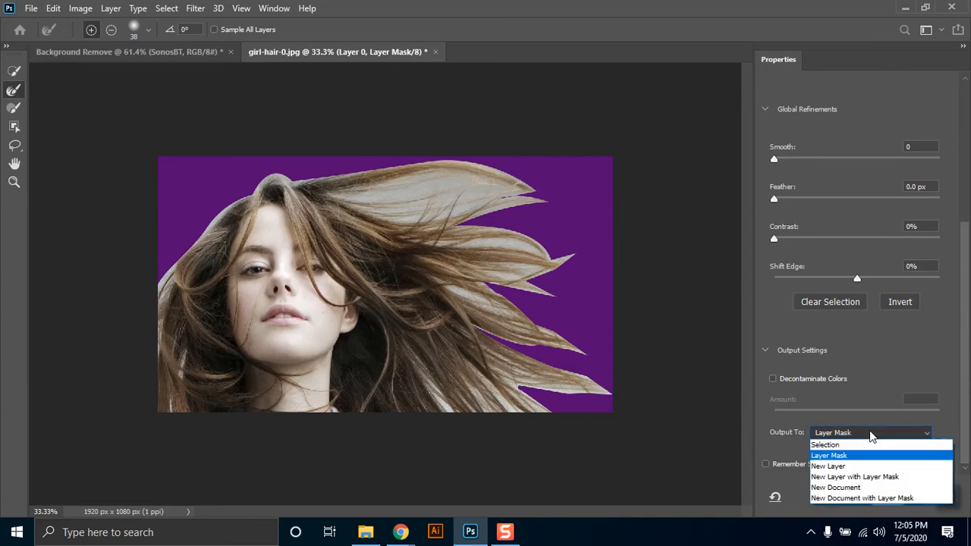
{"action": "left_click", "coordinate": [897, 477]}
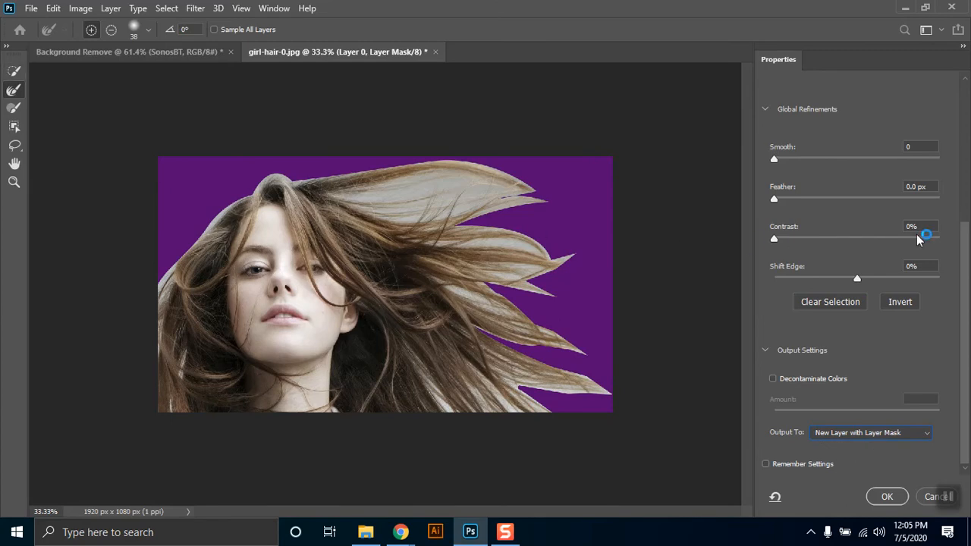
{"action": "left_click_drag", "start_coordinate": [966, 294], "coordinate": [961, 171]}
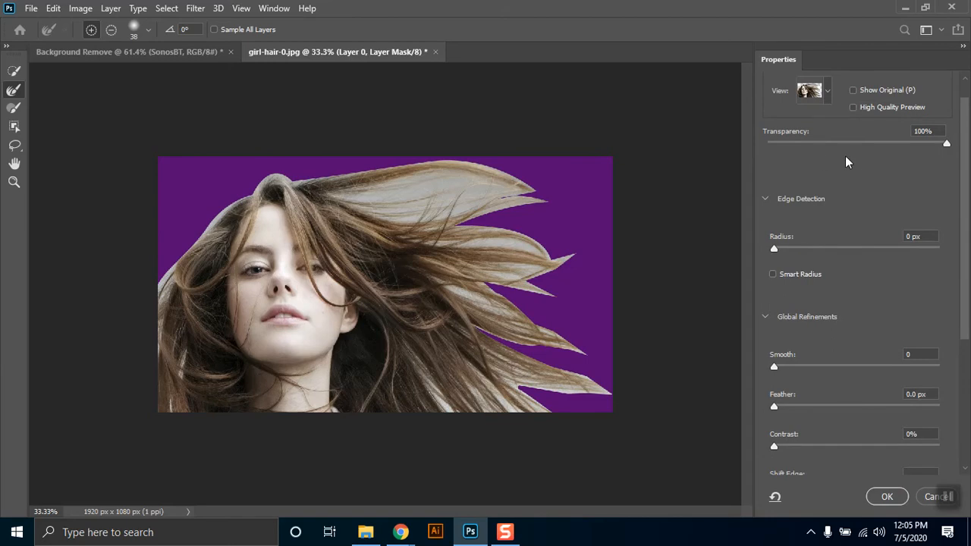
{"action": "left_click", "coordinate": [957, 145]}
{"action": "scroll", "coordinate": [968, 288], "scroll_direction": "down", "scroll_amount": 5}
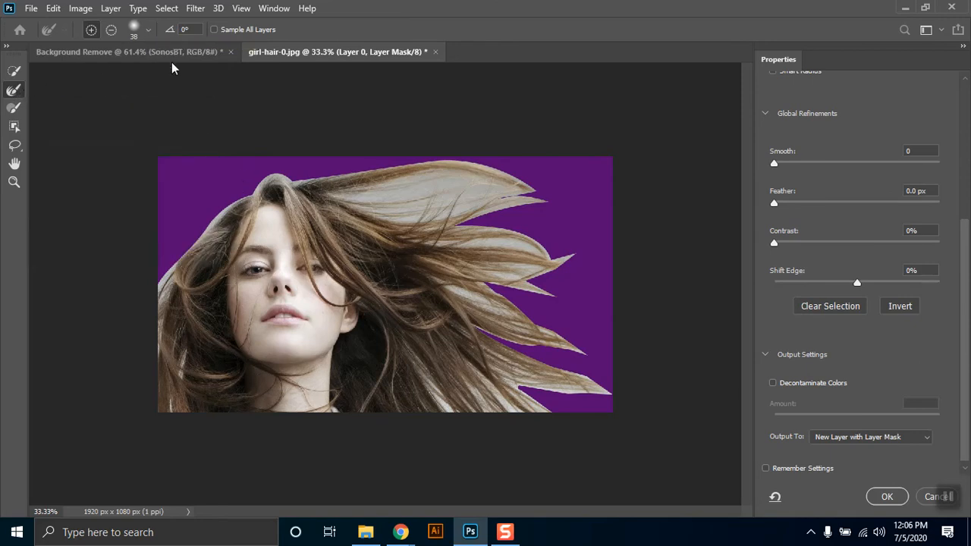
Set the Refine Edge Brush size to 50 px
{"action": "left_click", "coordinate": [149, 34]}
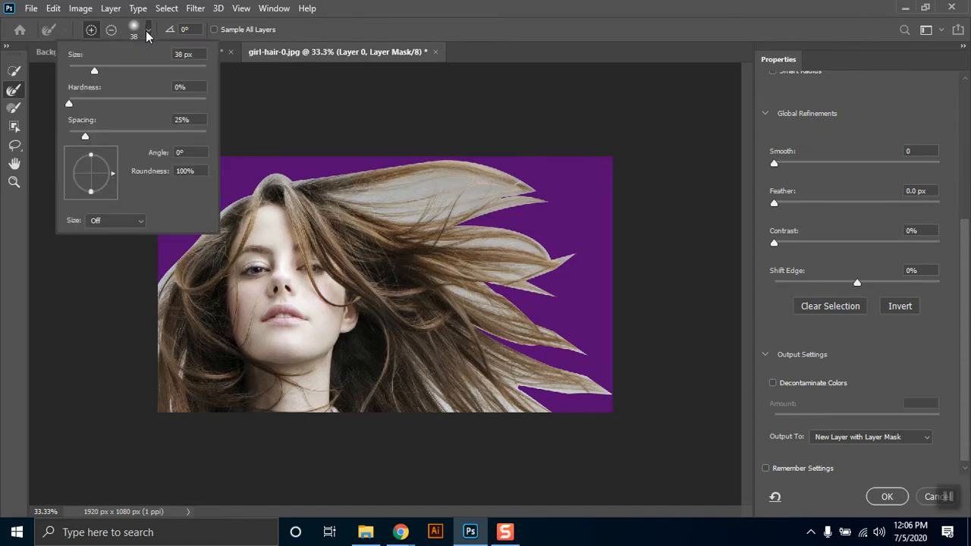
{"action": "left_click_drag", "start_coordinate": [94, 71], "coordinate": [168, 70]}
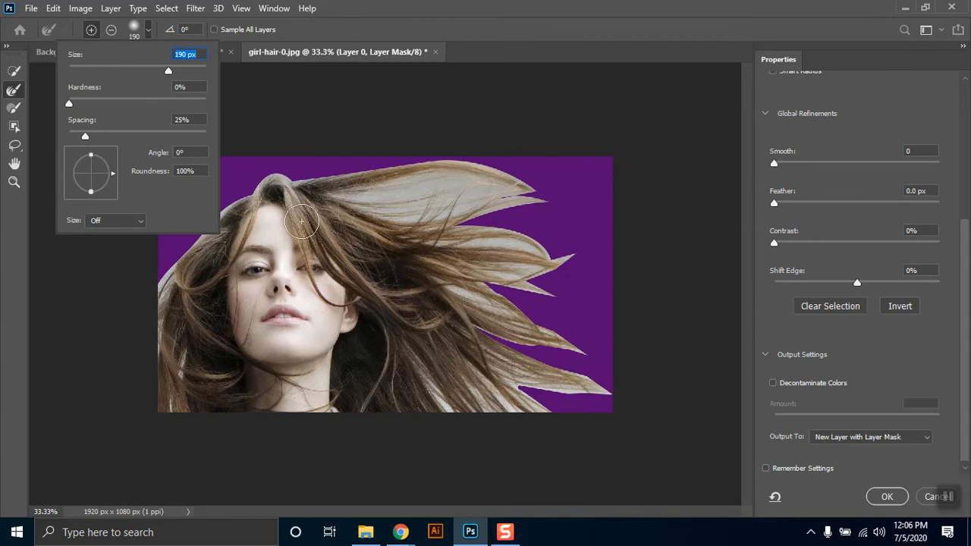
{"action": "left_click_drag", "start_coordinate": [145, 71], "coordinate": [142, 71]}
{"action": "left_click", "coordinate": [80, 71]}
{"action": "left_click", "coordinate": [96, 72]}
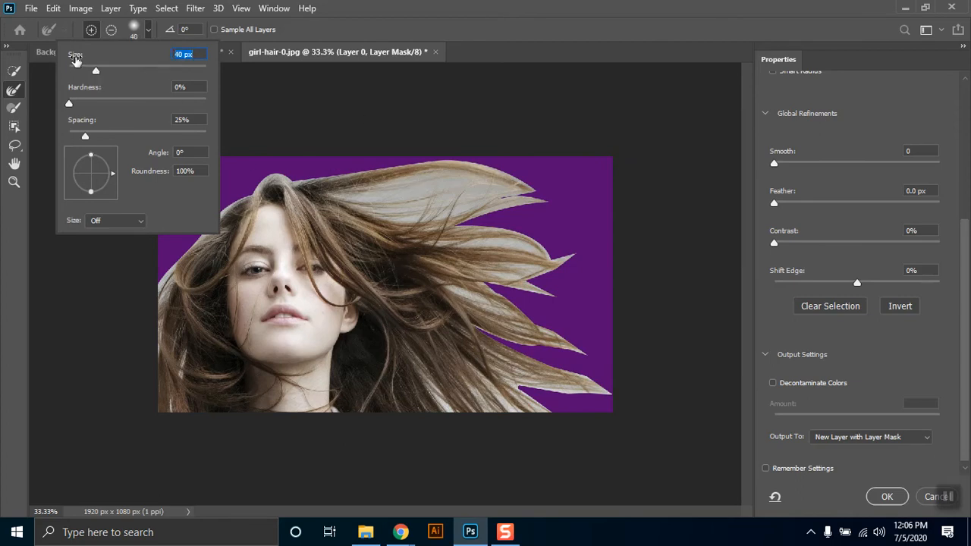
{"action": "type", "text": "50"}
{"action": "left_click", "coordinate": [329, 7]}
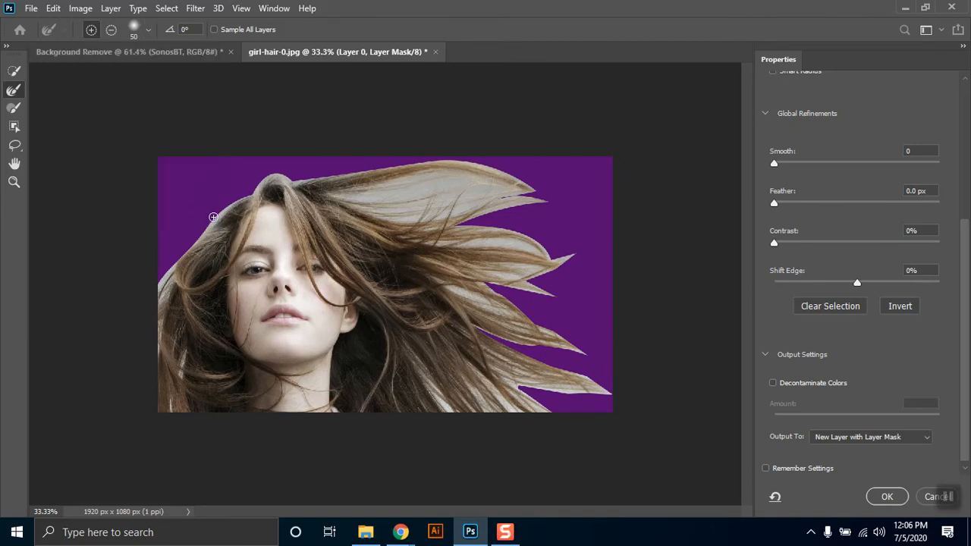
Try the Refine Edge Brush along the hair on the crown and the left side of the head, and cancel Select and Mask
{"action": "left_click_drag", "start_coordinate": [289, 183], "coordinate": [254, 194]}
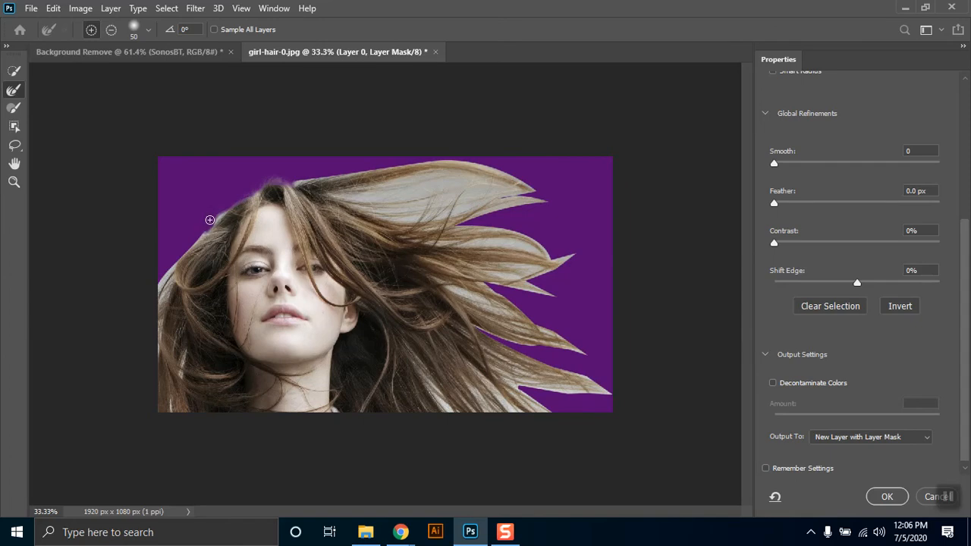
{"action": "left_click_drag", "start_coordinate": [225, 206], "coordinate": [205, 229]}
{"action": "mouse_move", "coordinate": [331, 196]}
{"action": "left_mouse_down"}
{"action": "mouse_move", "coordinate": [449, 174]}
{"action": "mouse_move", "coordinate": [515, 189]}
{"action": "left_mouse_up"}
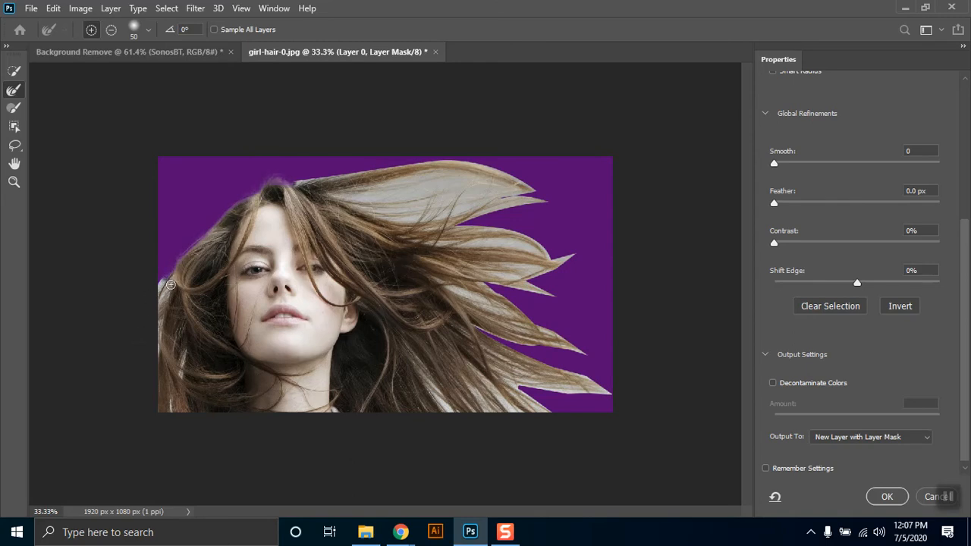
{"action": "left_click_drag", "start_coordinate": [161, 278], "coordinate": [151, 304]}
{"action": "left_click_drag", "start_coordinate": [155, 340], "coordinate": [154, 355]}
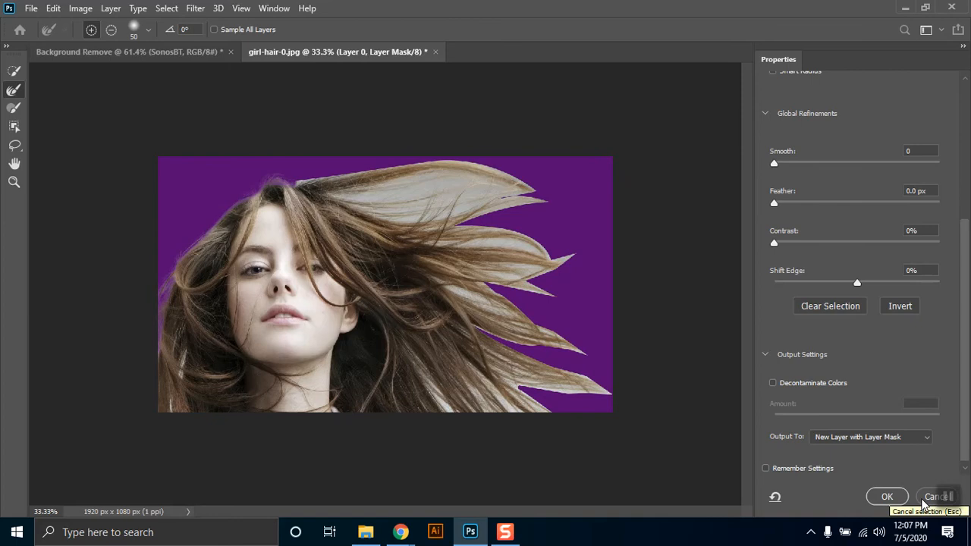
{"action": "left_click", "coordinate": [924, 503]}
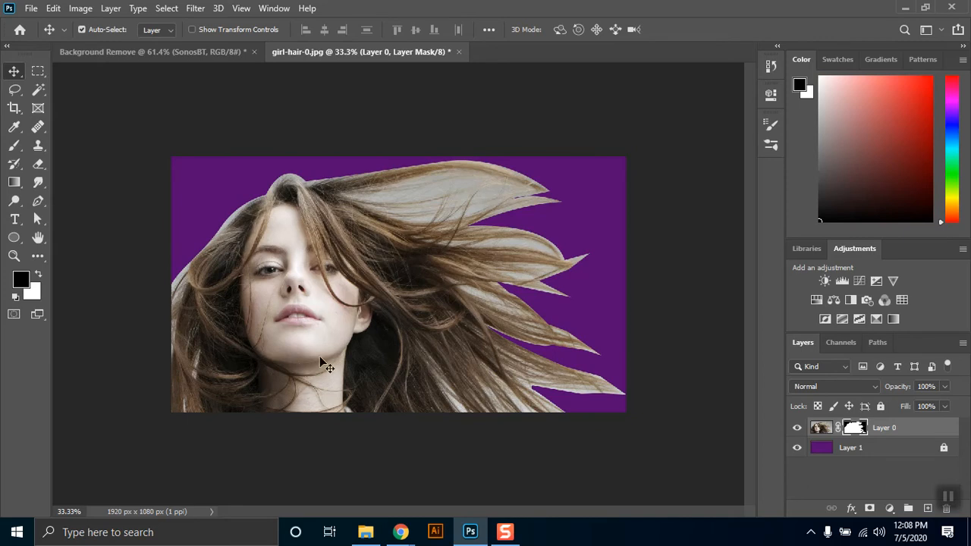
Select the layer mask of Layer 0 and open it in the Select and Mask workspace
{"action": "left_click", "coordinate": [821, 430]}
{"action": "left_click", "coordinate": [855, 430]}
{"action": "left_click", "coordinate": [821, 428]}
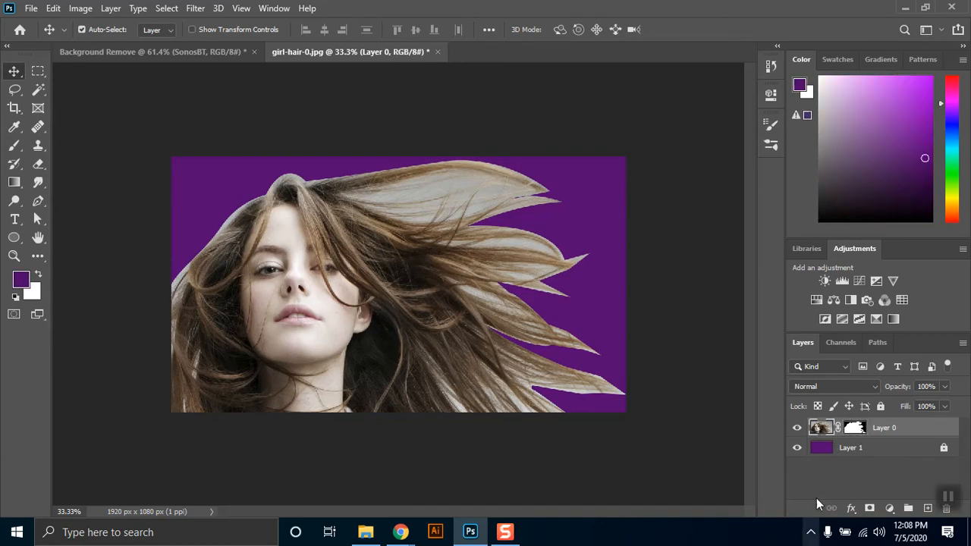
{"action": "left_click", "coordinate": [822, 451]}
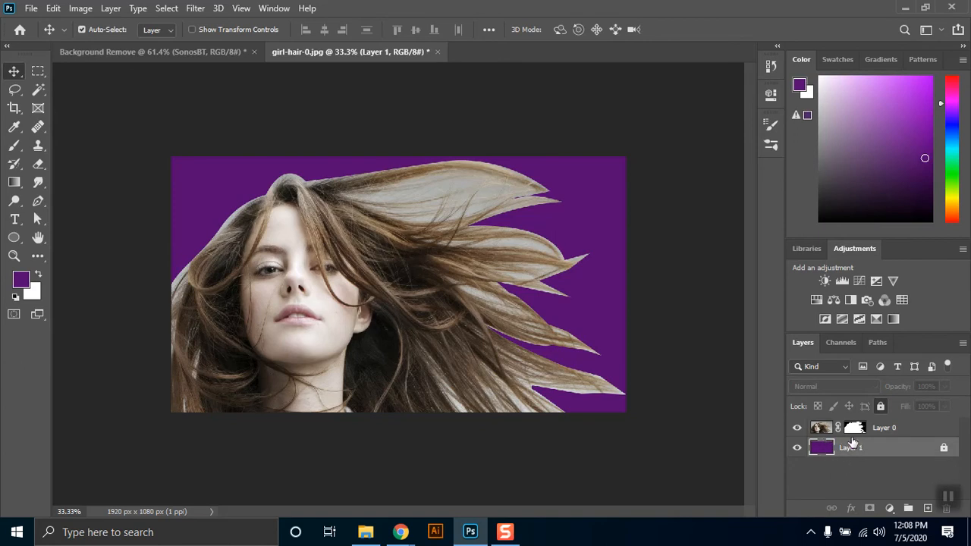
{"action": "left_click", "coordinate": [855, 430]}
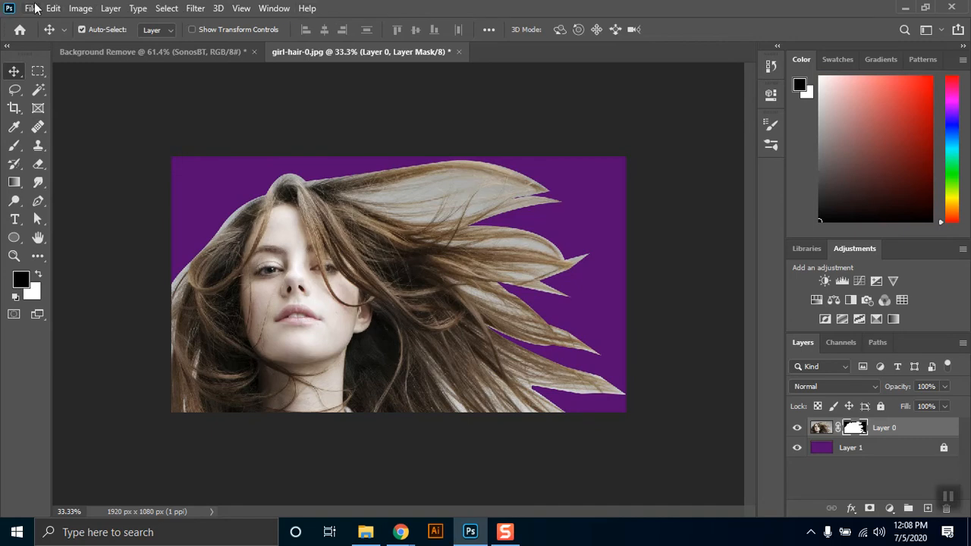
{"action": "left_click", "coordinate": [164, 13]}
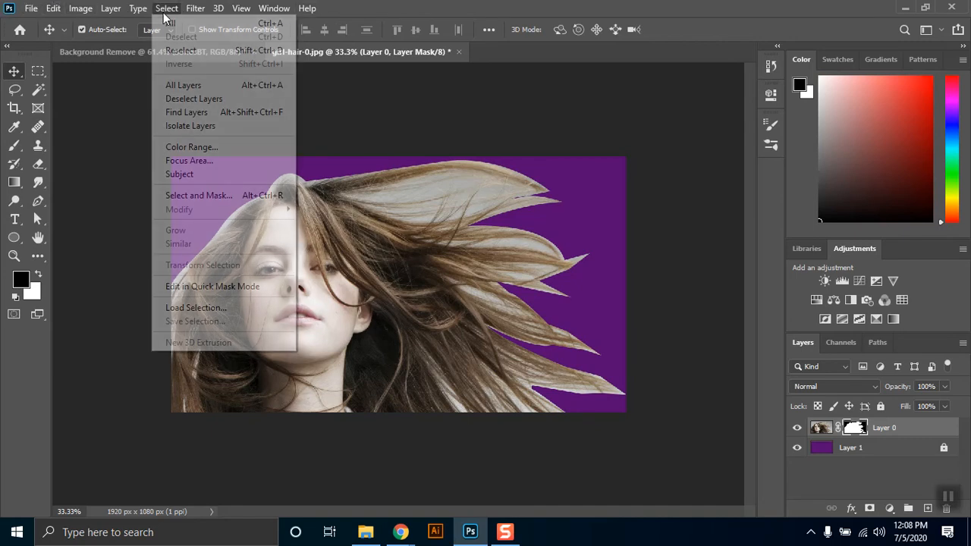
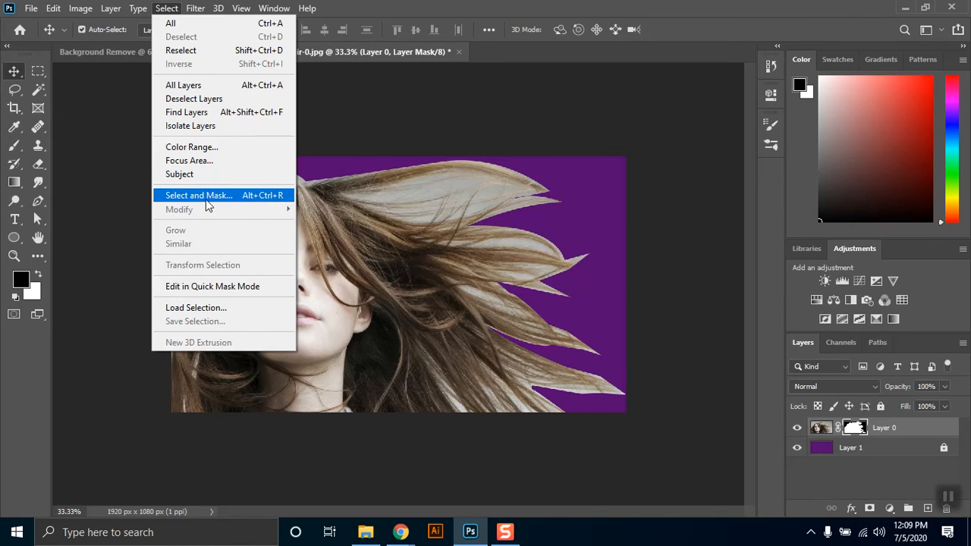
{"action": "left_click", "coordinate": [206, 199]}
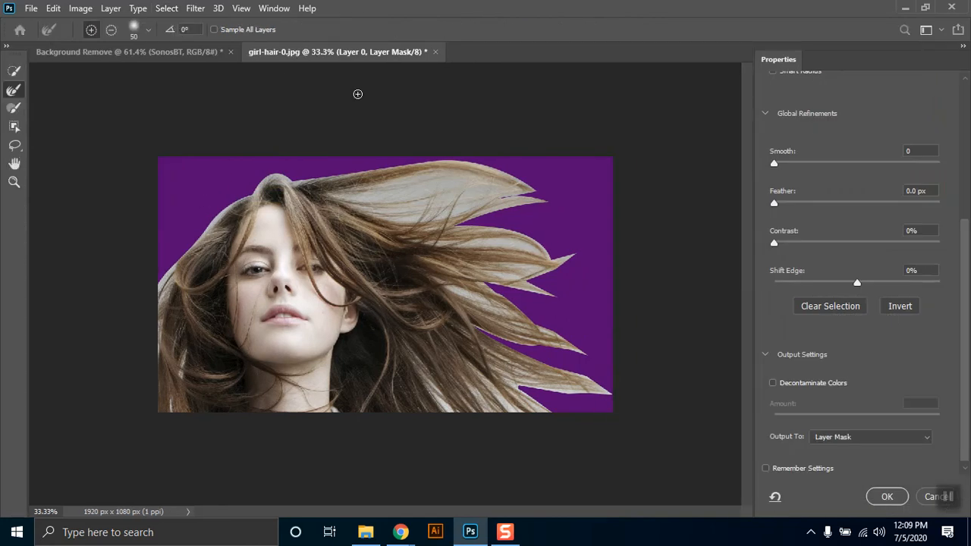
{"action": "left_click", "coordinate": [163, 9]}
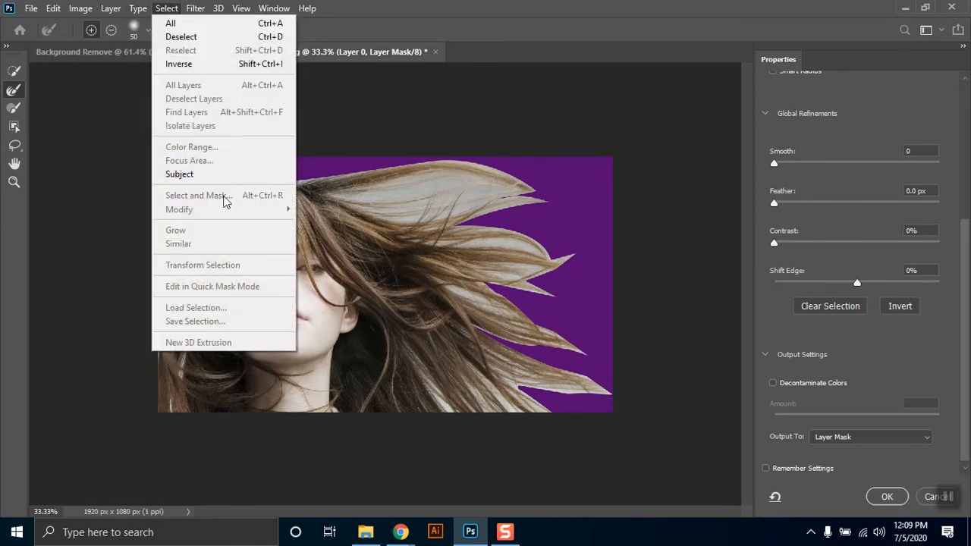
{"action": "mouse_move", "coordinate": [274, 8]}
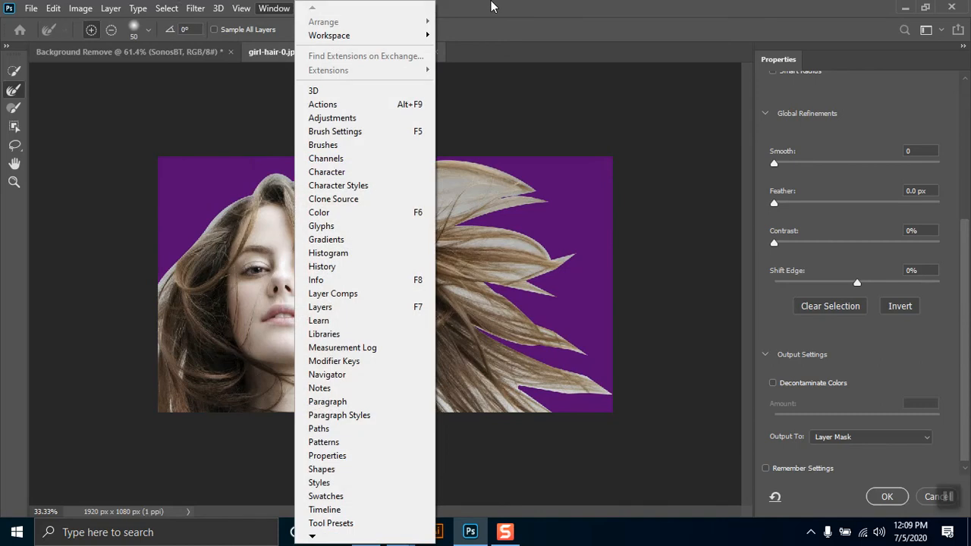
{"action": "left_click", "coordinate": [490, 6]}
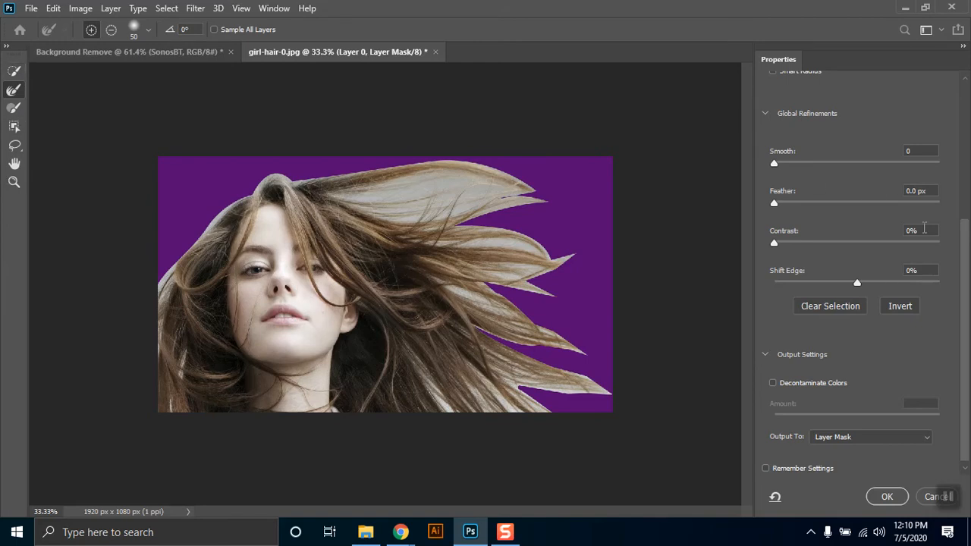
Set the Select and Mask output to New Layer with Layer Mask
{"action": "left_click_drag", "start_coordinate": [965, 260], "coordinate": [965, 116]}
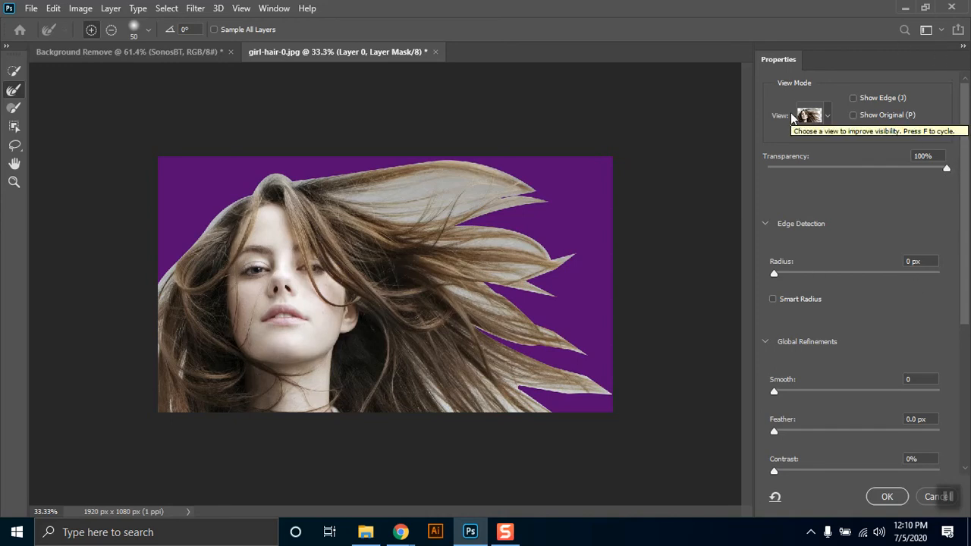
{"action": "scroll", "coordinate": [962, 215], "scroll_direction": "down", "scroll_amount": 1}
{"action": "left_click_drag", "start_coordinate": [961, 215], "coordinate": [960, 334]}
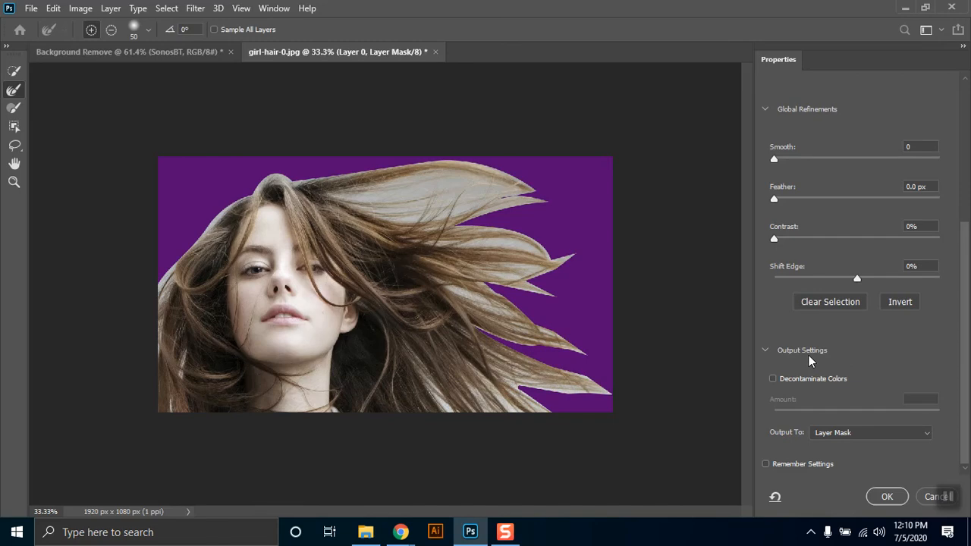
{"action": "left_click", "coordinate": [765, 350]}
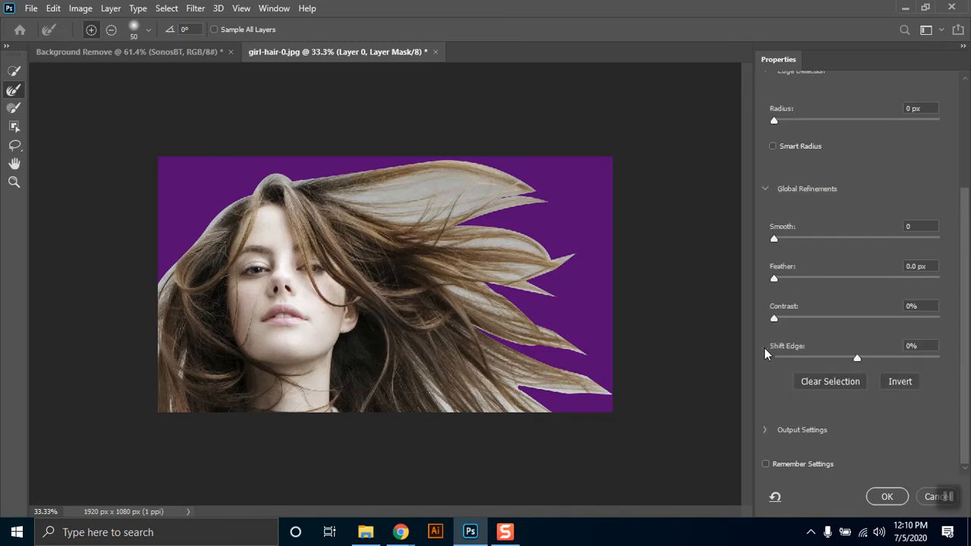
{"action": "left_click", "coordinate": [765, 430]}
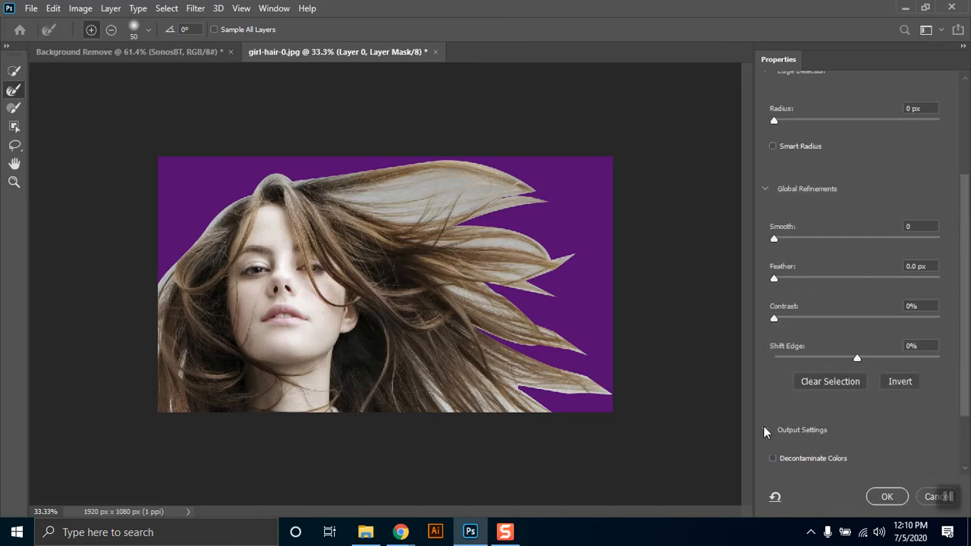
{"action": "left_click_drag", "start_coordinate": [967, 354], "coordinate": [970, 409]}
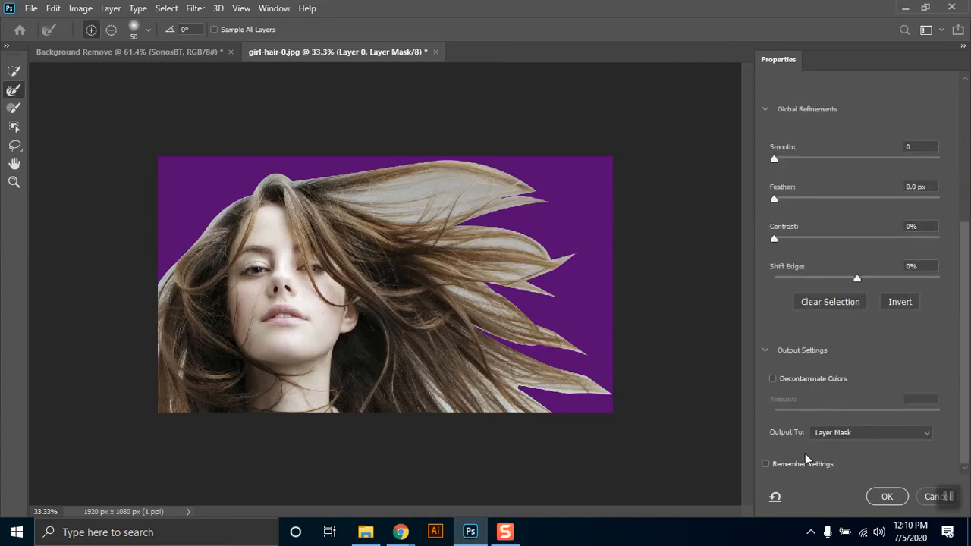
{"action": "left_click", "coordinate": [860, 437]}
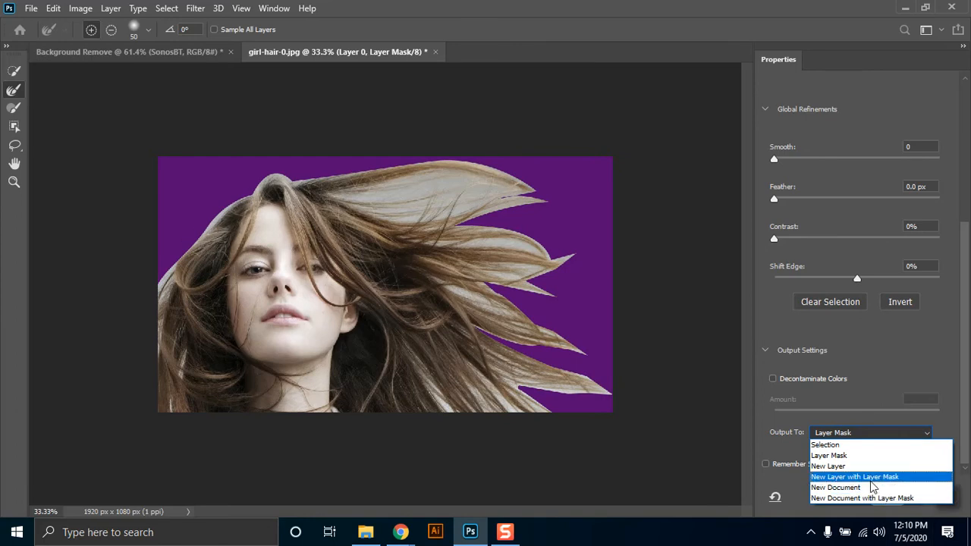
{"action": "left_click", "coordinate": [896, 479]}
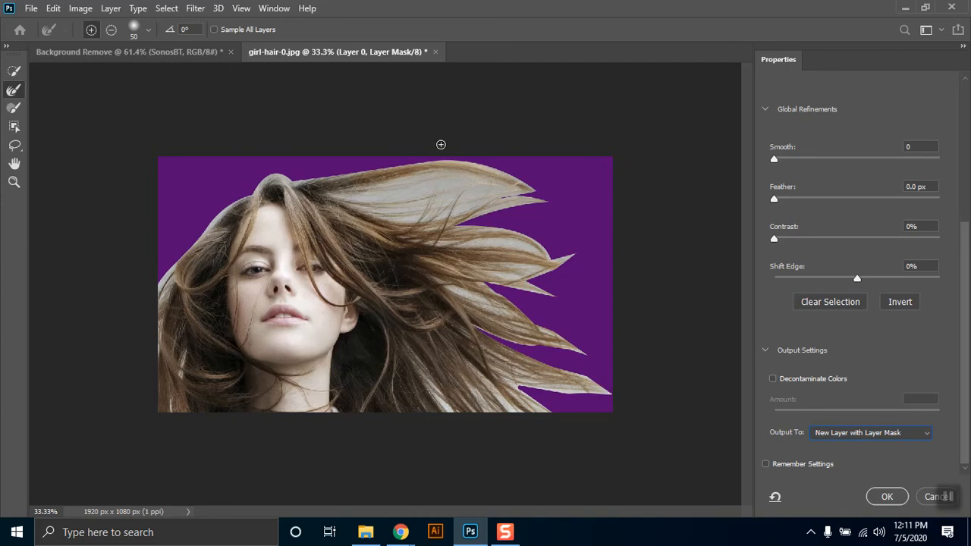
Refine the hair edge over the crown and down the left side of the head with a 50 px Refine Edge Brush
{"action": "left_click", "coordinate": [14, 91]}
{"action": "left_click", "coordinate": [149, 30]}
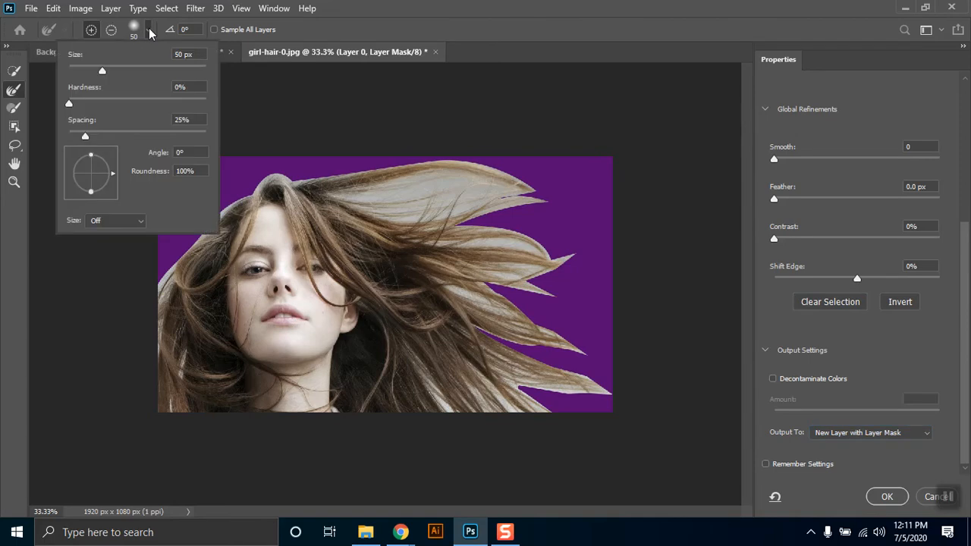
{"action": "mouse_move", "coordinate": [113, 71]}
{"action": "left_mouse_down"}
{"action": "mouse_move", "coordinate": [198, 71]}
{"action": "mouse_move", "coordinate": [93, 73]}
{"action": "left_mouse_up"}
{"action": "type", "text": "50"}
{"action": "left_click", "coordinate": [362, 11]}
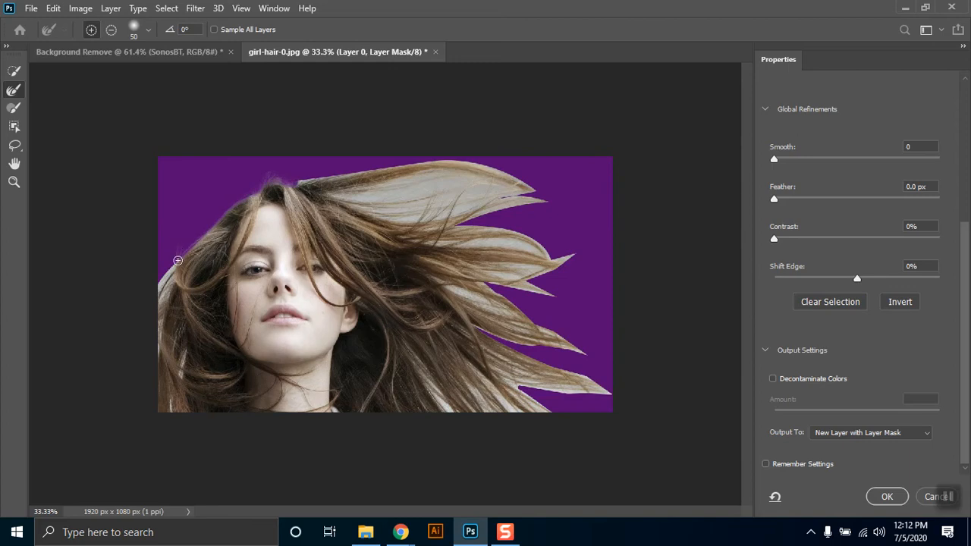
{"action": "left_click_drag", "start_coordinate": [173, 264], "coordinate": [158, 291]}
{"action": "mouse_move", "coordinate": [157, 304]}
{"action": "left_mouse_down"}
{"action": "mouse_move", "coordinate": [154, 332]}
{"action": "mouse_move", "coordinate": [171, 280]}
{"action": "mouse_move", "coordinate": [162, 305]}
{"action": "left_mouse_up"}
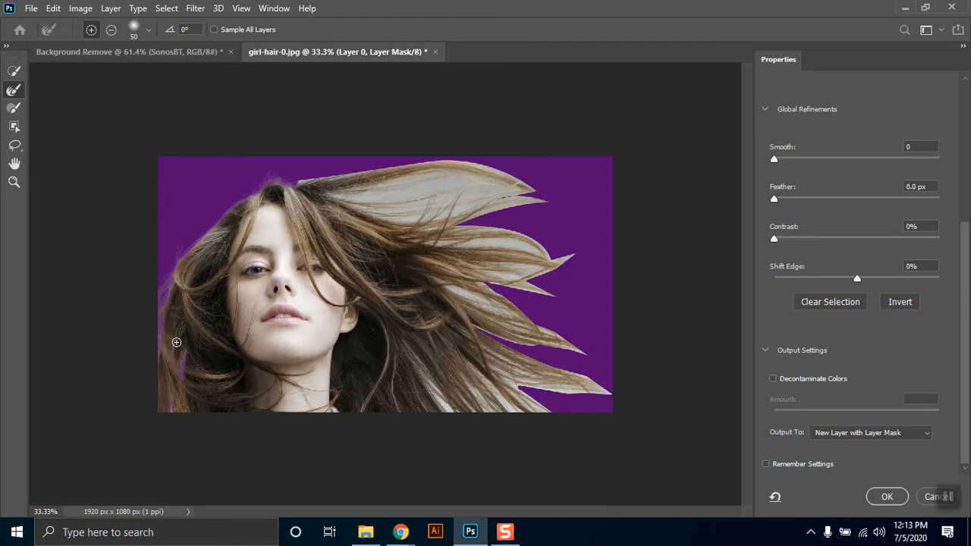
Set the Refine Edge Brush size to 21 px
{"action": "left_click", "coordinate": [110, 30]}
{"action": "left_click", "coordinate": [148, 30]}
{"action": "left_click_drag", "start_coordinate": [126, 70], "coordinate": [82, 70]}
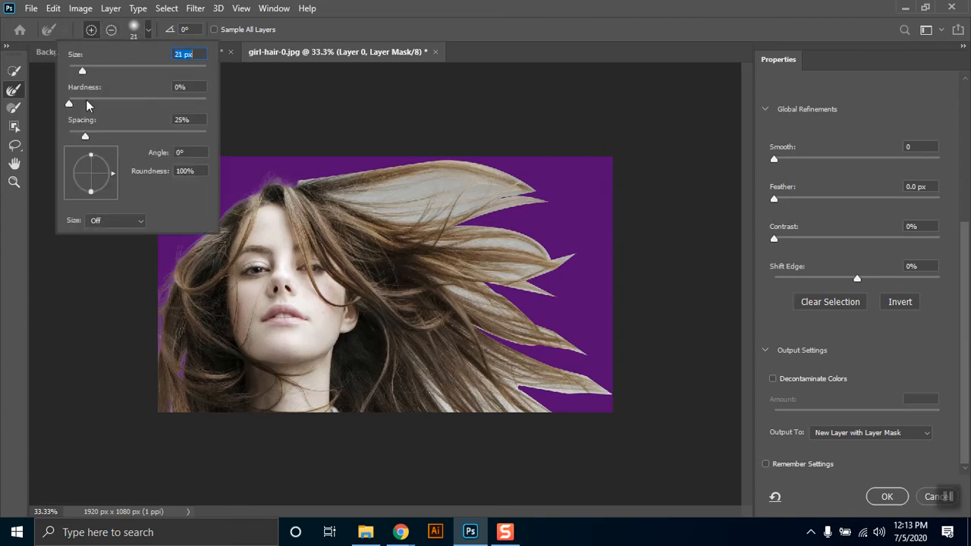
{"action": "left_click", "coordinate": [183, 326]}
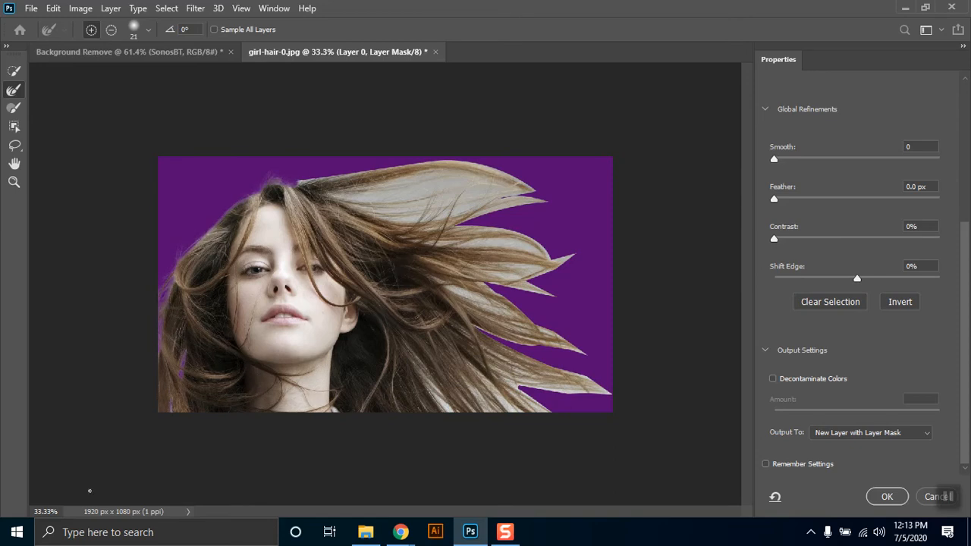
Set the Refine Edge Brush to 50 px and refine the hair's upper edge from the crown to the tip of the uppermost lock
{"action": "key", "text": "alt"}
{"action": "scroll", "coordinate": [161, 334], "scroll_direction": "up", "scroll_amount": 3}
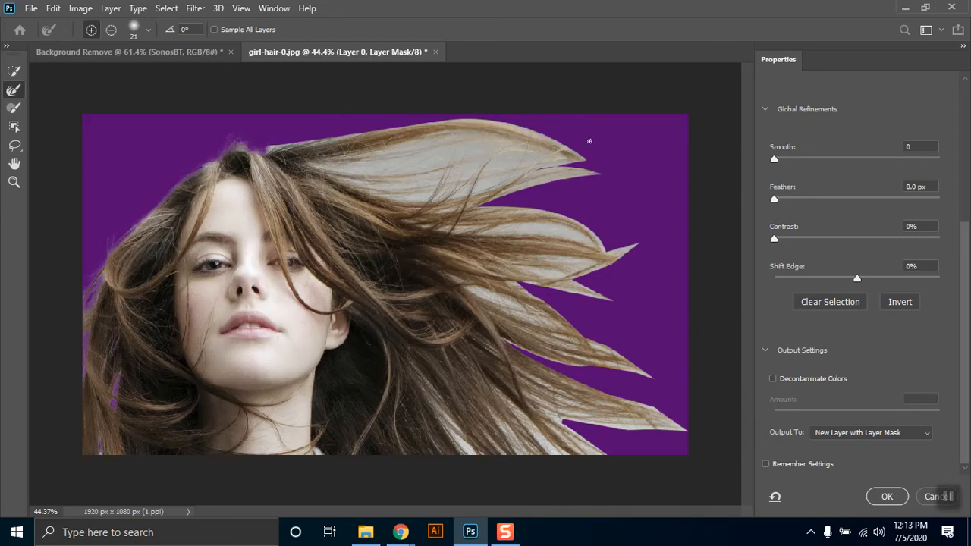
{"action": "left_click", "coordinate": [144, 30]}
{"action": "left_click_drag", "start_coordinate": [85, 73], "coordinate": [104, 70]}
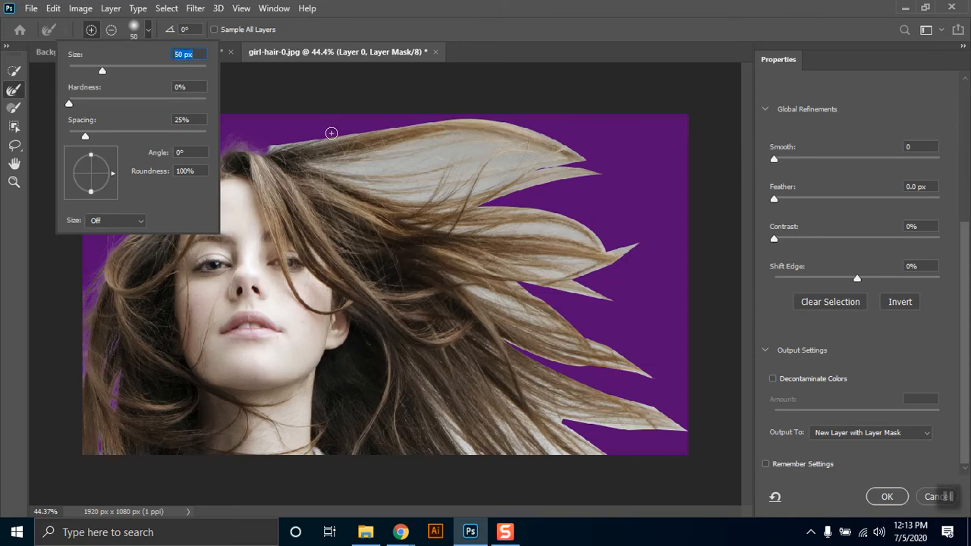
{"action": "left_click", "coordinate": [271, 149]}
{"action": "mouse_move", "coordinate": [273, 148]}
{"action": "left_mouse_down"}
{"action": "mouse_move", "coordinate": [295, 138]}
{"action": "mouse_move", "coordinate": [299, 147]}
{"action": "left_mouse_up"}
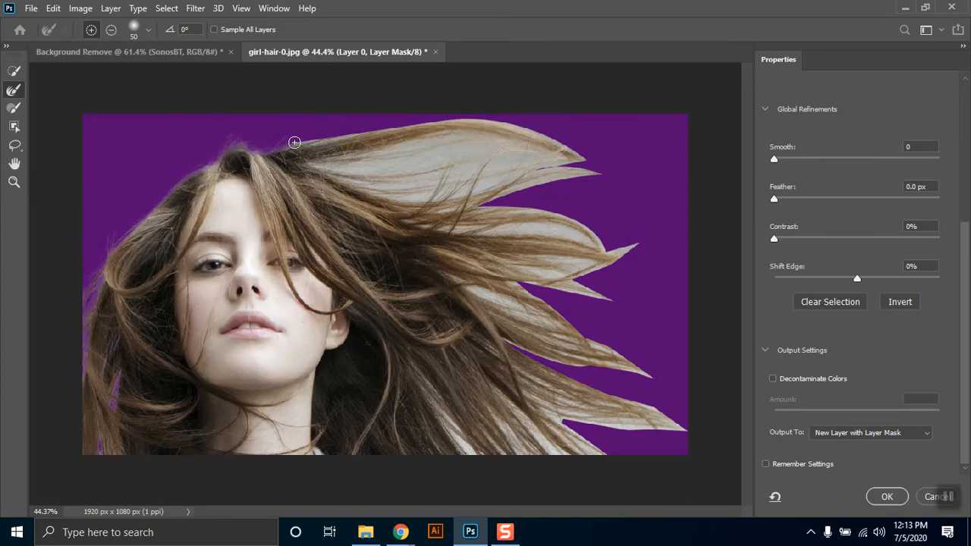
{"action": "left_click_drag", "start_coordinate": [313, 139], "coordinate": [380, 129]}
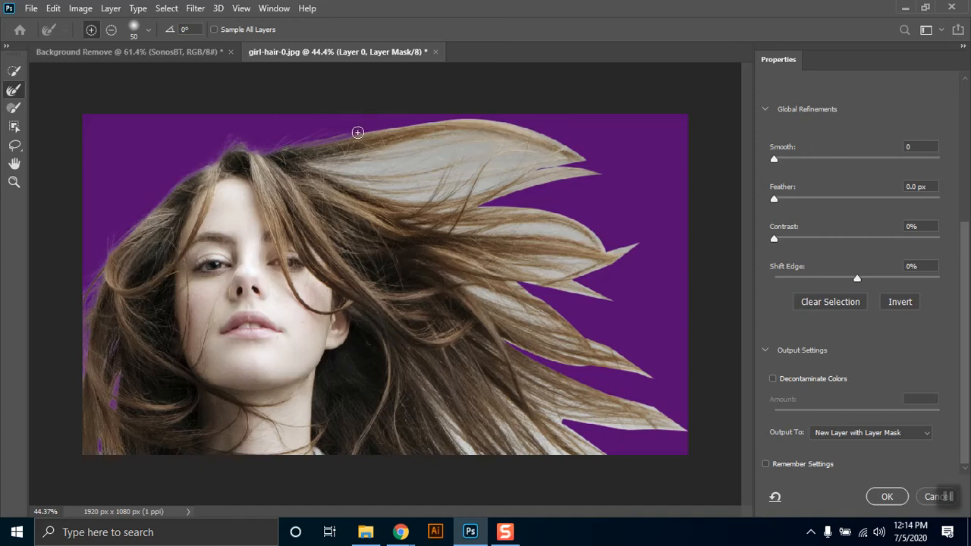
{"action": "mouse_move", "coordinate": [361, 133]}
{"action": "left_mouse_down"}
{"action": "mouse_move", "coordinate": [412, 120]}
{"action": "mouse_move", "coordinate": [444, 124]}
{"action": "mouse_move", "coordinate": [418, 121]}
{"action": "mouse_move", "coordinate": [438, 117]}
{"action": "mouse_move", "coordinate": [485, 149]}
{"action": "left_mouse_up"}
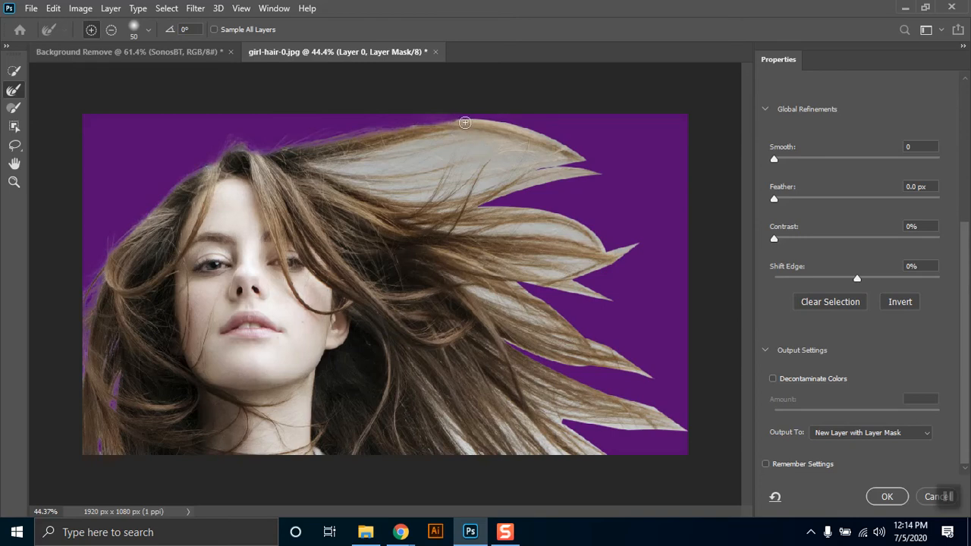
{"action": "mouse_move", "coordinate": [457, 120]}
{"action": "left_mouse_down"}
{"action": "mouse_move", "coordinate": [577, 142]}
{"action": "mouse_move", "coordinate": [455, 116]}
{"action": "mouse_move", "coordinate": [498, 136]}
{"action": "mouse_move", "coordinate": [476, 119]}
{"action": "mouse_move", "coordinate": [531, 133]}
{"action": "mouse_move", "coordinate": [512, 133]}
{"action": "mouse_move", "coordinate": [514, 158]}
{"action": "mouse_move", "coordinate": [512, 130]}
{"action": "mouse_move", "coordinate": [590, 160]}
{"action": "left_mouse_up"}
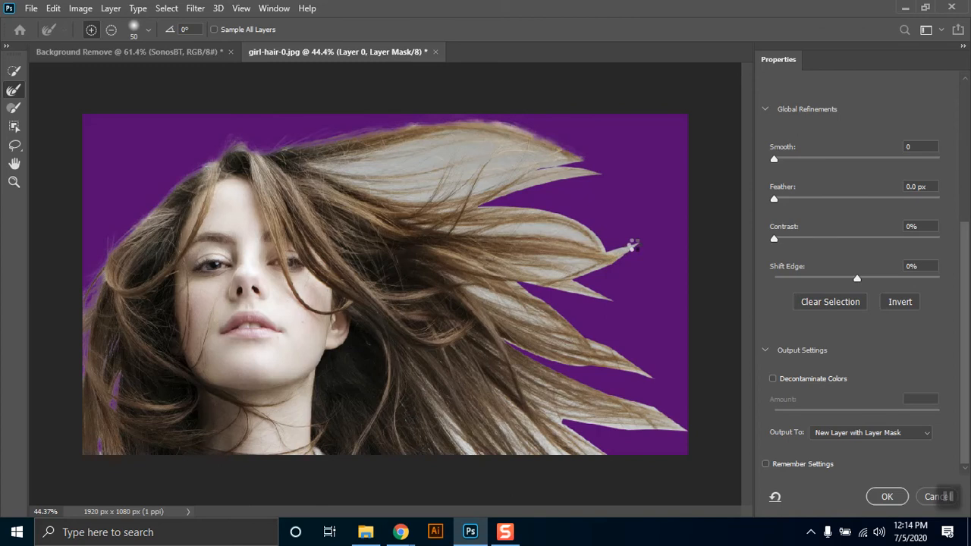
Brush over the tips and gaps of the middle locks and the lower strands to refine their edges
{"action": "left_click", "coordinate": [643, 249]}
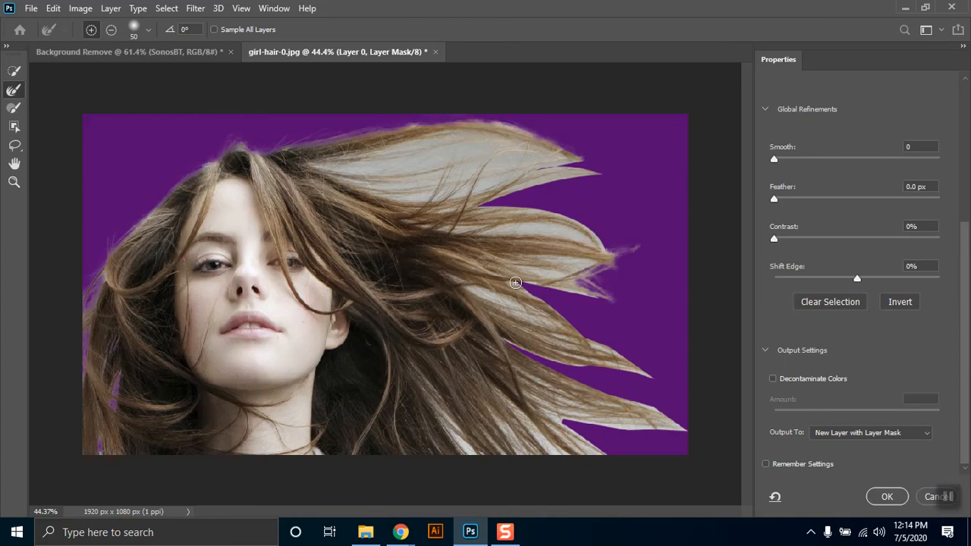
{"action": "left_click_drag", "start_coordinate": [519, 283], "coordinate": [561, 289]}
{"action": "left_click_drag", "start_coordinate": [472, 456], "coordinate": [478, 459]}
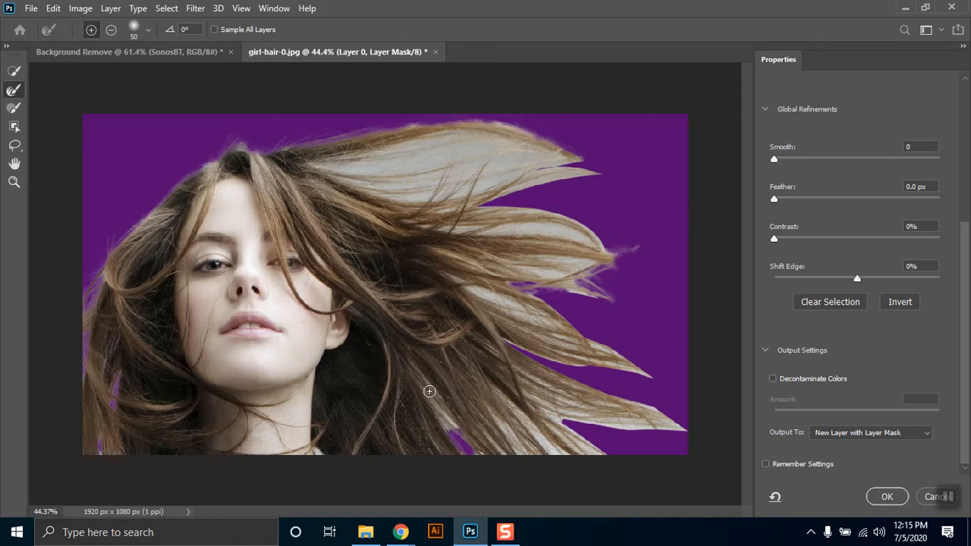
{"action": "left_click_drag", "start_coordinate": [427, 400], "coordinate": [425, 392]}
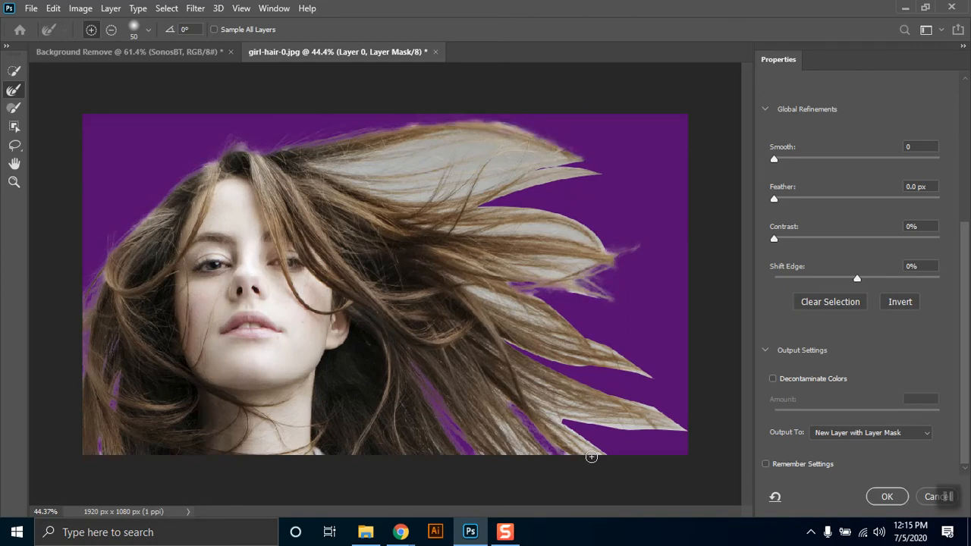
{"action": "mouse_move", "coordinate": [595, 459]}
{"action": "left_mouse_down"}
{"action": "mouse_move", "coordinate": [563, 426]}
{"action": "mouse_move", "coordinate": [609, 465]}
{"action": "left_mouse_up"}
{"action": "mouse_move", "coordinate": [472, 292]}
{"action": "left_mouse_down"}
{"action": "mouse_move", "coordinate": [519, 308]}
{"action": "mouse_move", "coordinate": [539, 293]}
{"action": "mouse_move", "coordinate": [587, 339]}
{"action": "mouse_move", "coordinate": [656, 377]}
{"action": "mouse_move", "coordinate": [568, 365]}
{"action": "mouse_move", "coordinate": [582, 369]}
{"action": "left_mouse_up"}
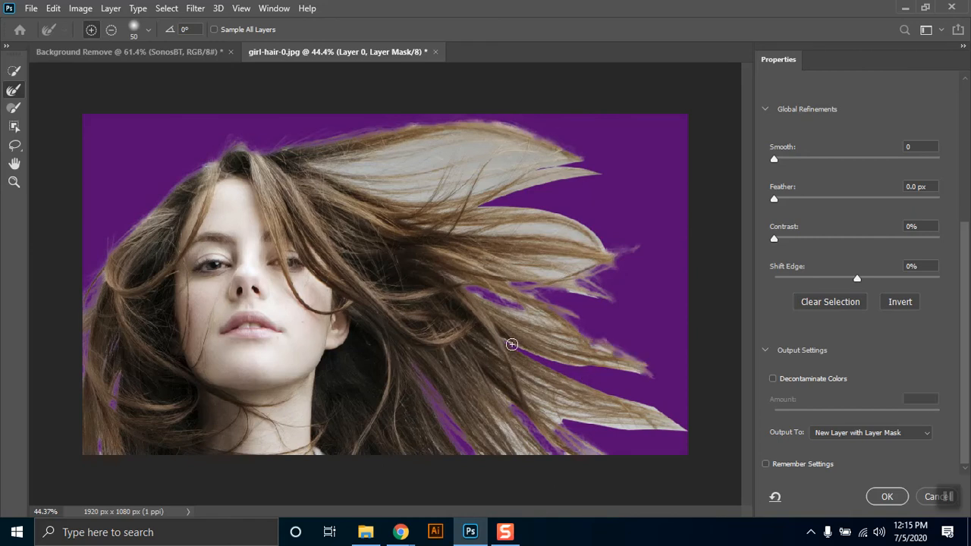
Brush over the pale background between the strands of the uppermost lock and retouch its upper edge
{"action": "left_click_drag", "start_coordinate": [320, 162], "coordinate": [468, 150]}
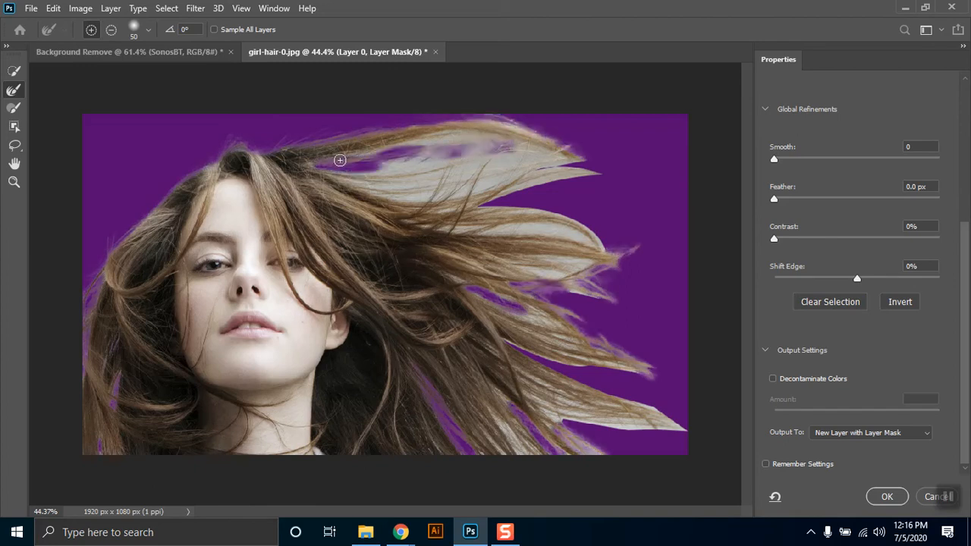
{"action": "mouse_move", "coordinate": [340, 160]}
{"action": "left_mouse_down"}
{"action": "mouse_move", "coordinate": [480, 137]}
{"action": "mouse_move", "coordinate": [513, 146]}
{"action": "mouse_move", "coordinate": [492, 144]}
{"action": "mouse_move", "coordinate": [528, 151]}
{"action": "left_mouse_up"}
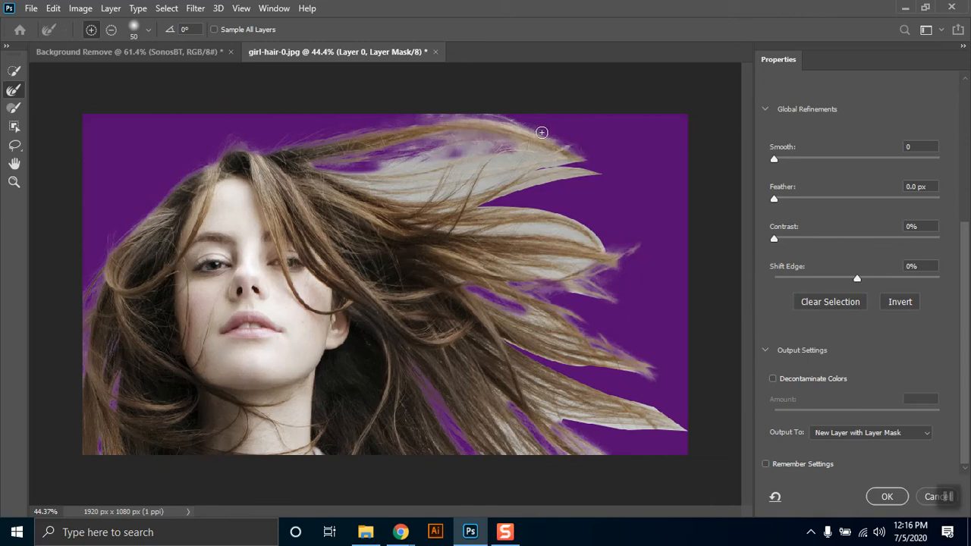
{"action": "left_click_drag", "start_coordinate": [519, 121], "coordinate": [522, 122]}
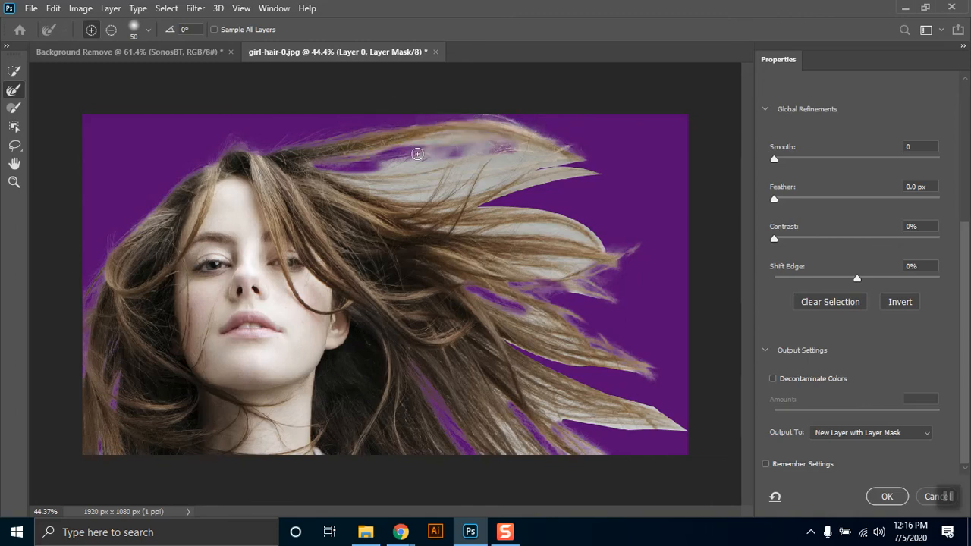
{"action": "left_click_drag", "start_coordinate": [414, 147], "coordinate": [418, 146]}
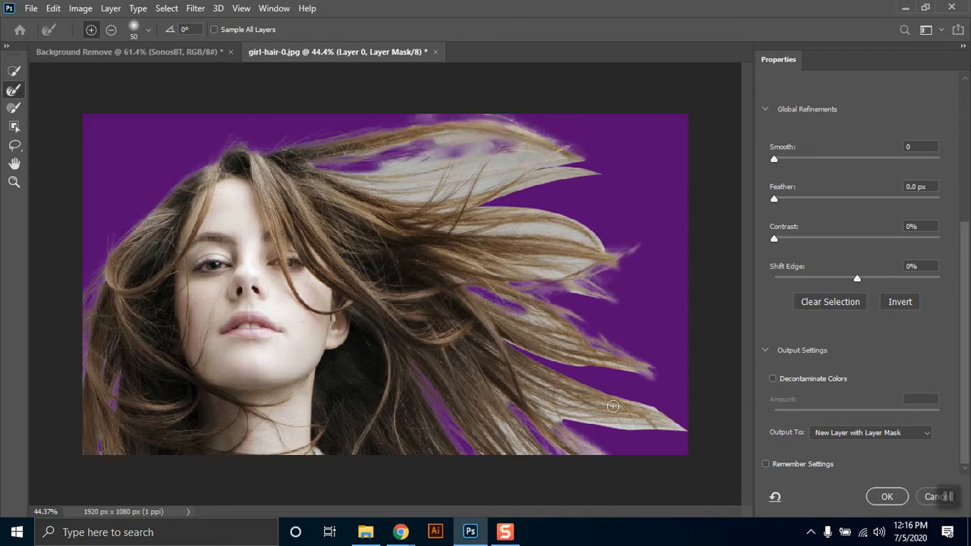
Brush along the lower and upper edges of the lowest long lock out to its tip to refine the hair edge
{"action": "left_click_drag", "start_coordinate": [547, 411], "coordinate": [575, 420]}
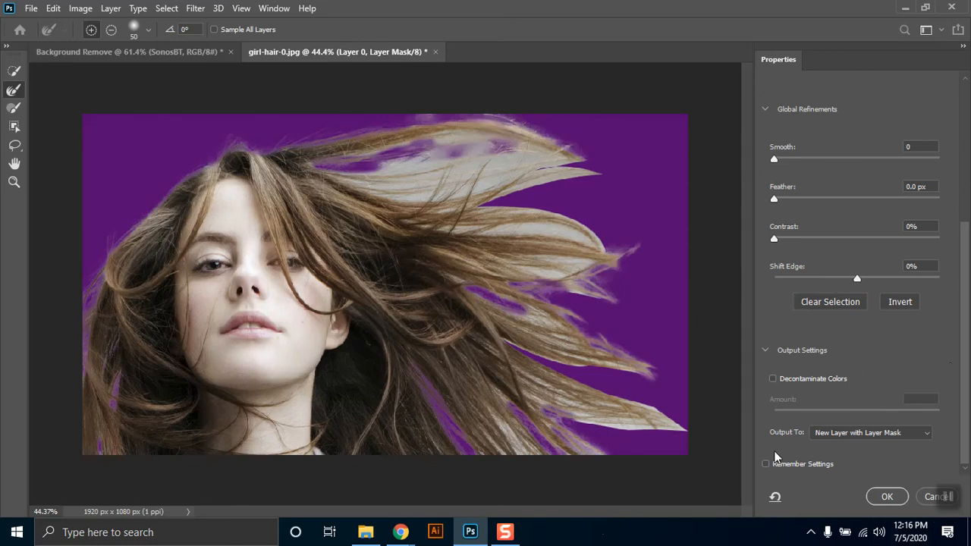
{"action": "mouse_move", "coordinate": [591, 426]}
{"action": "left_mouse_down"}
{"action": "mouse_move", "coordinate": [571, 417]}
{"action": "mouse_move", "coordinate": [609, 423]}
{"action": "left_mouse_up"}
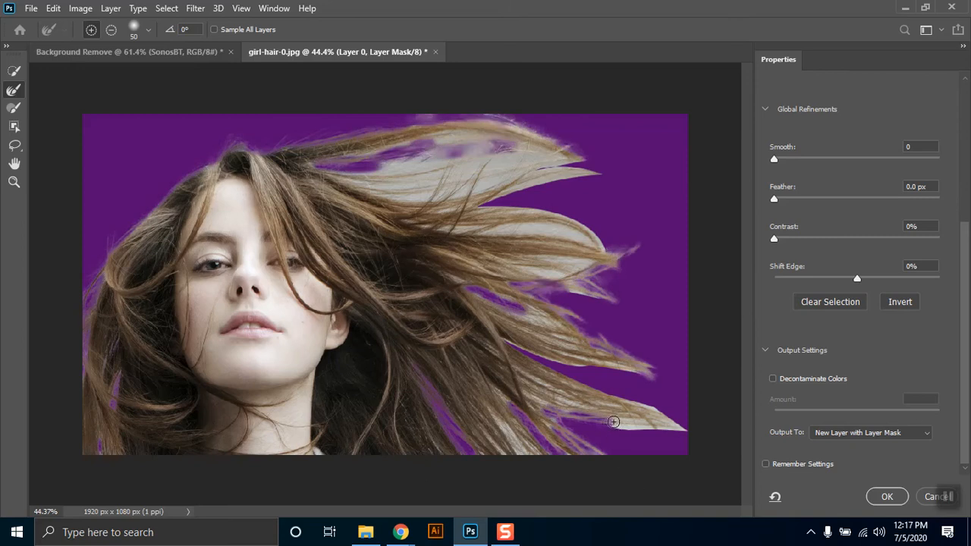
{"action": "left_click_drag", "start_coordinate": [626, 423], "coordinate": [638, 434]}
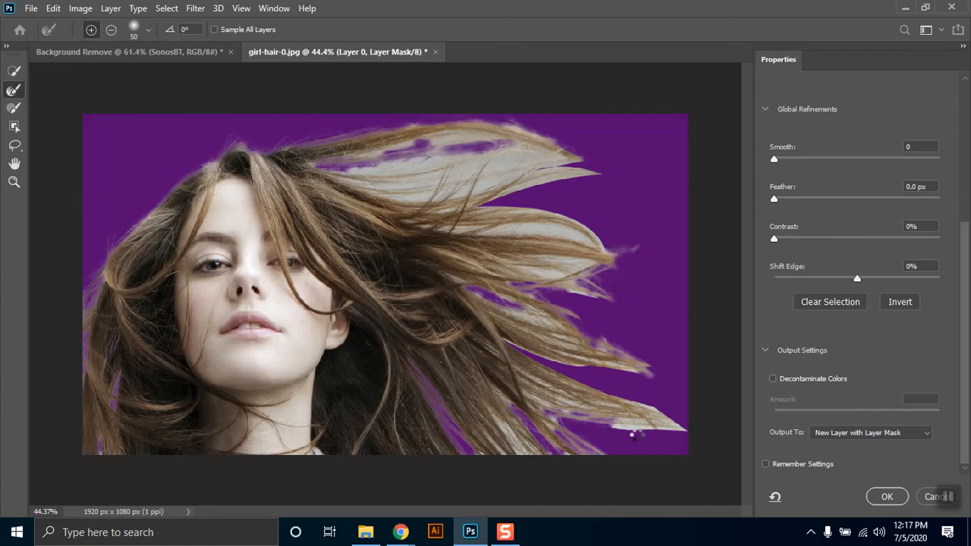
{"action": "mouse_move", "coordinate": [638, 435]}
{"action": "left_mouse_down"}
{"action": "mouse_move", "coordinate": [616, 426]}
{"action": "mouse_move", "coordinate": [674, 430]}
{"action": "left_mouse_up"}
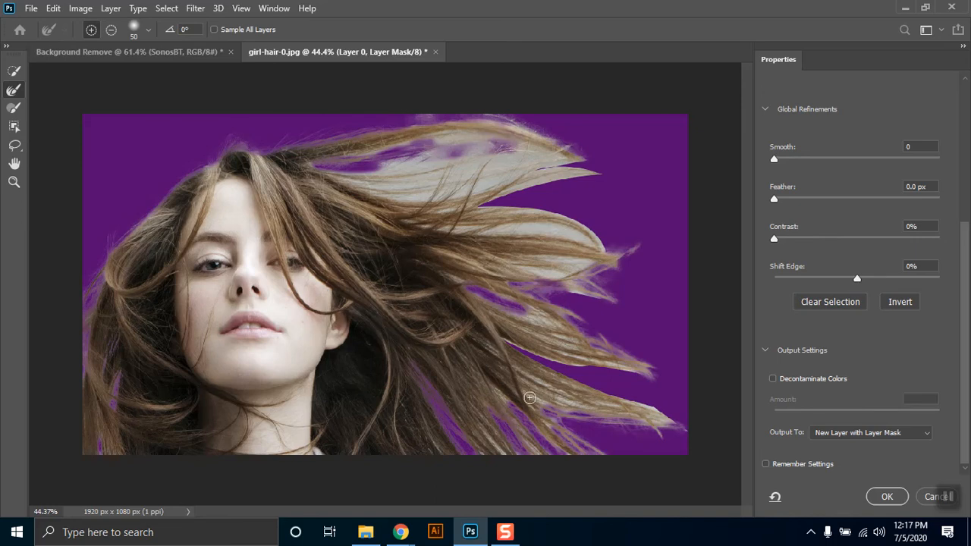
{"action": "left_click_drag", "start_coordinate": [636, 401], "coordinate": [673, 423]}
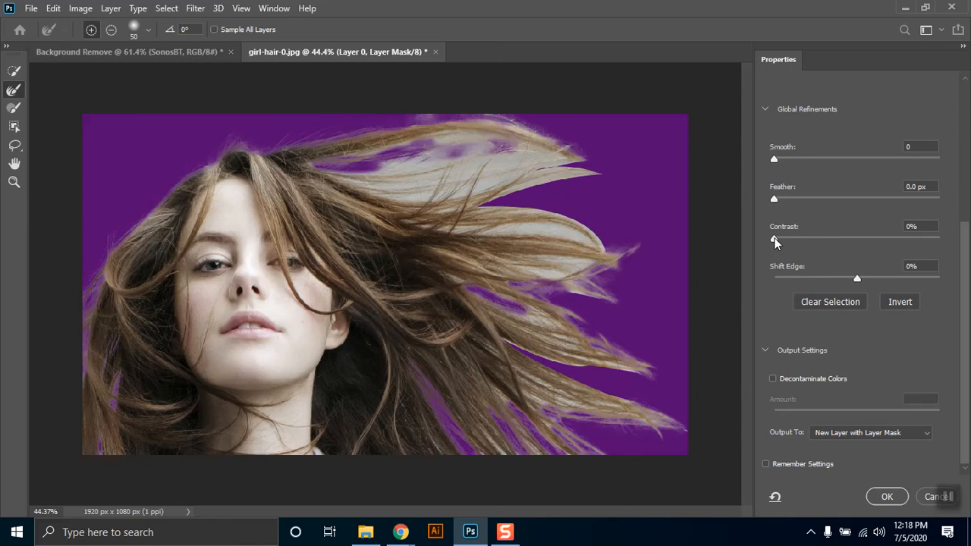
Set the selection edge's Contrast to 32%
{"action": "left_click", "coordinate": [826, 240]}
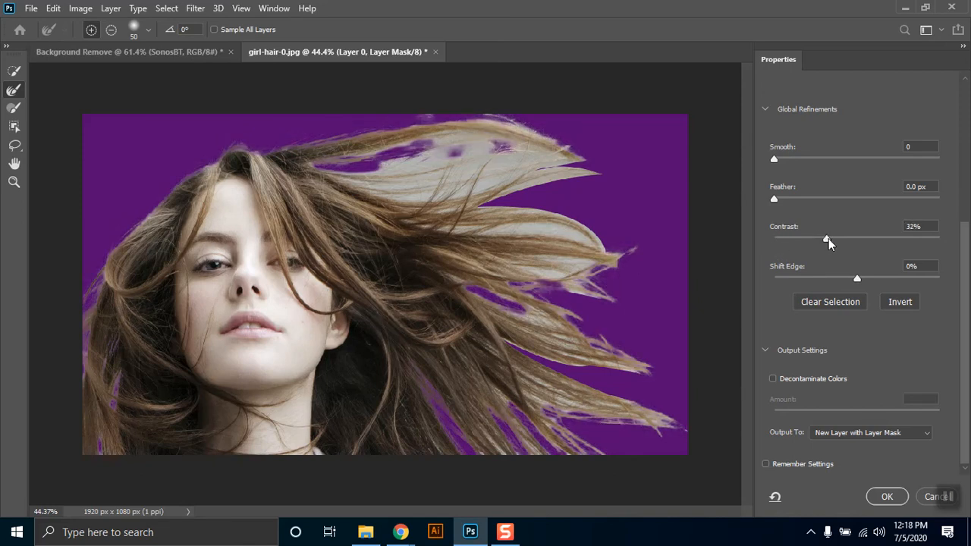
Set the mask refinement contrast to 21% and output the result as a new layer with layer mask
{"action": "left_click_drag", "start_coordinate": [829, 240], "coordinate": [859, 240]}
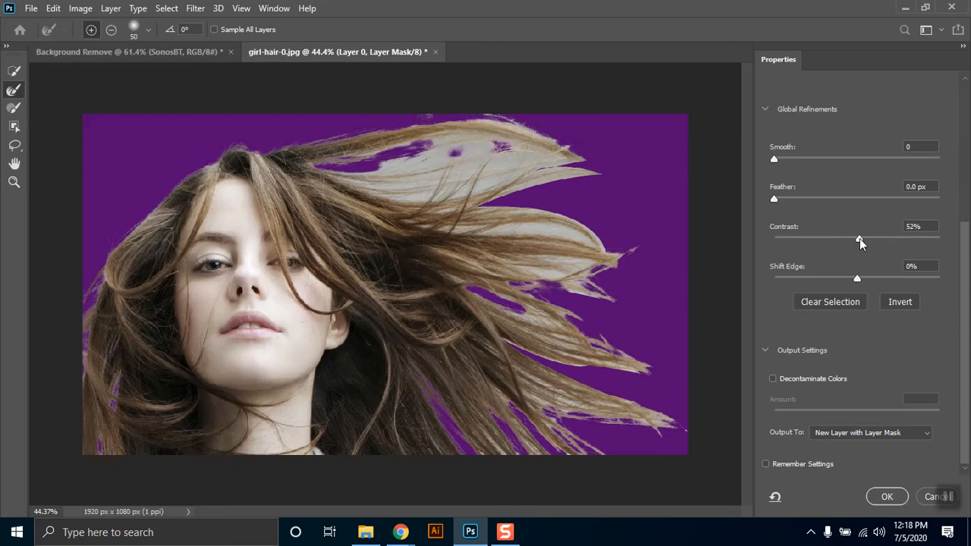
{"action": "left_click", "coordinate": [880, 240]}
{"action": "left_click", "coordinate": [771, 240]}
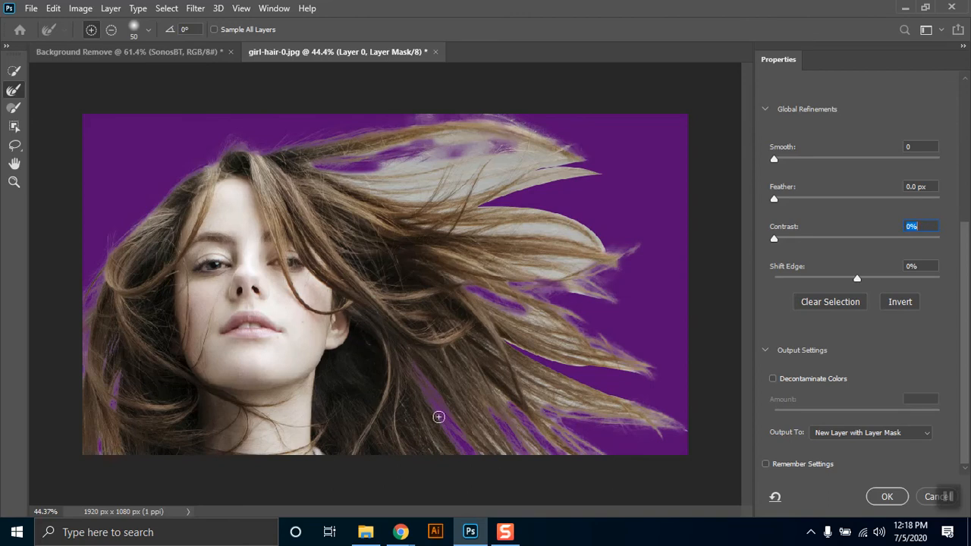
{"action": "left_click_drag", "start_coordinate": [793, 242], "coordinate": [796, 236]}
{"action": "left_click_drag", "start_coordinate": [799, 241], "coordinate": [808, 238]}
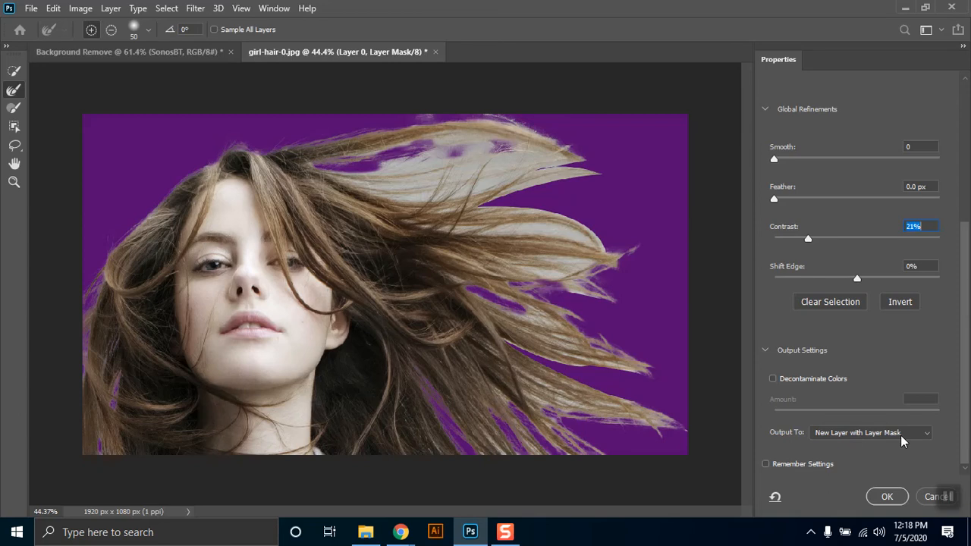
{"action": "left_click", "coordinate": [890, 494]}
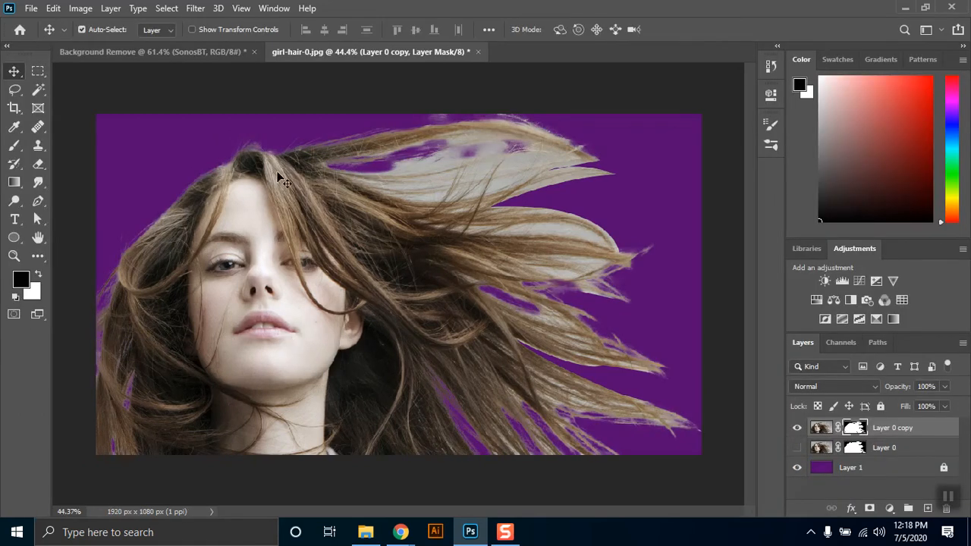
Compare the original Layer 0 cutout with Layer 0 copy by switching their visibility, ending with only the copy shown above the purple background
{"action": "left_click", "coordinate": [797, 448]}
{"action": "left_click", "coordinate": [797, 428]}
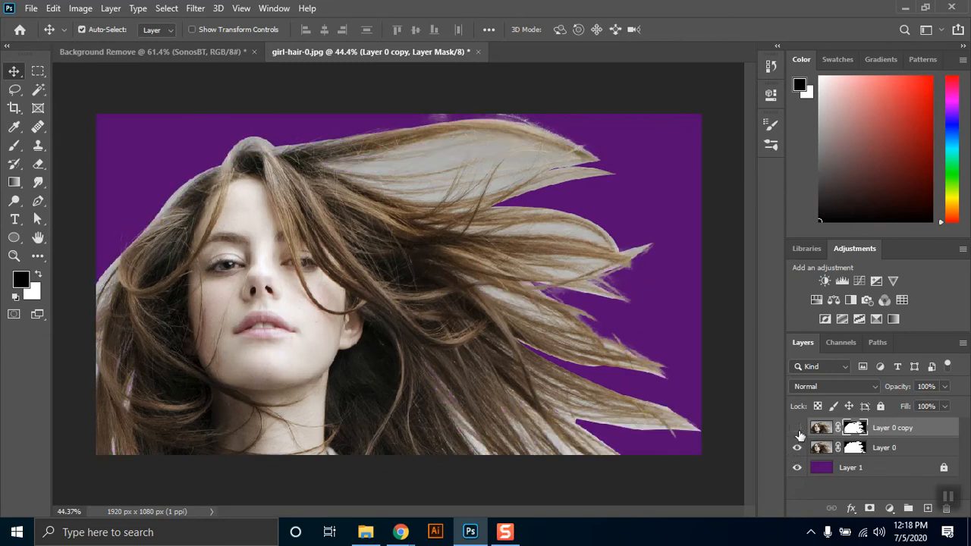
{"action": "left_click", "coordinate": [894, 453]}
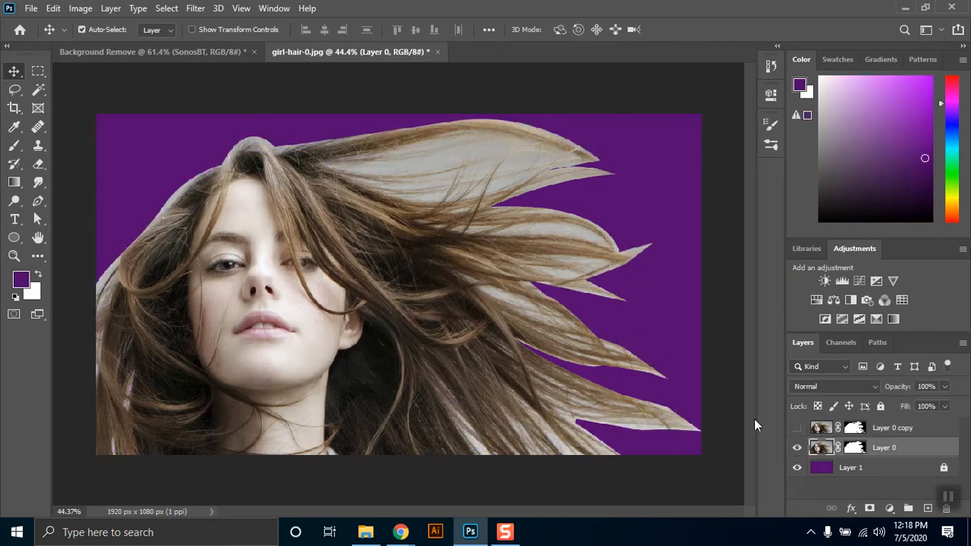
{"action": "left_click", "coordinate": [167, 9]}
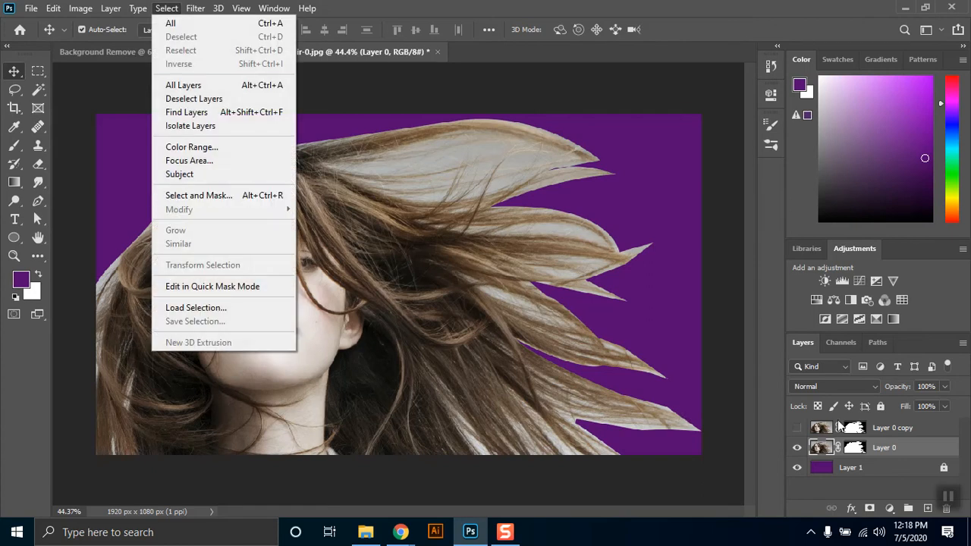
{"action": "left_click", "coordinate": [854, 448]}
{"action": "left_click", "coordinate": [795, 450]}
{"action": "left_click", "coordinate": [797, 431]}
{"action": "left_click", "coordinate": [796, 448]}
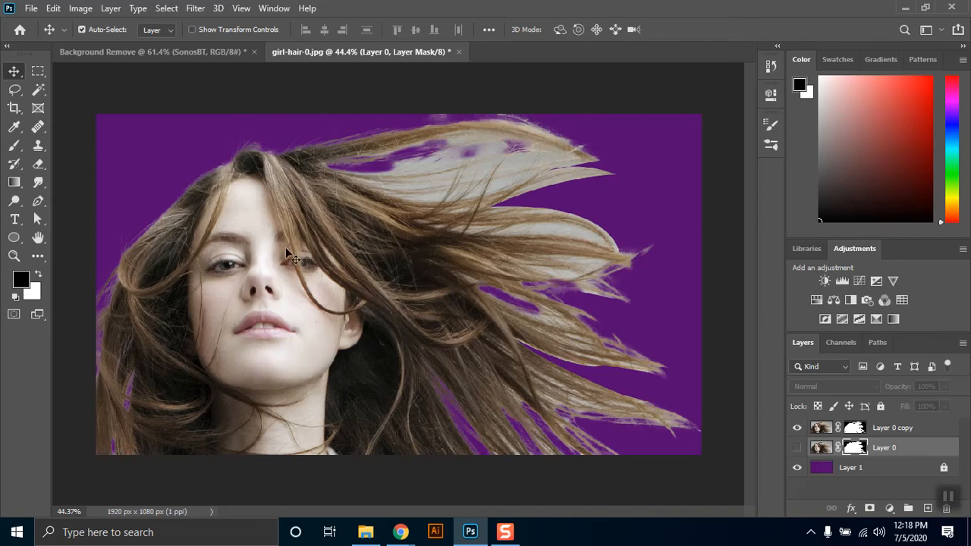
Open the layer mask of Layer 0 copy in Select and Mask
{"action": "left_click", "coordinate": [855, 430]}
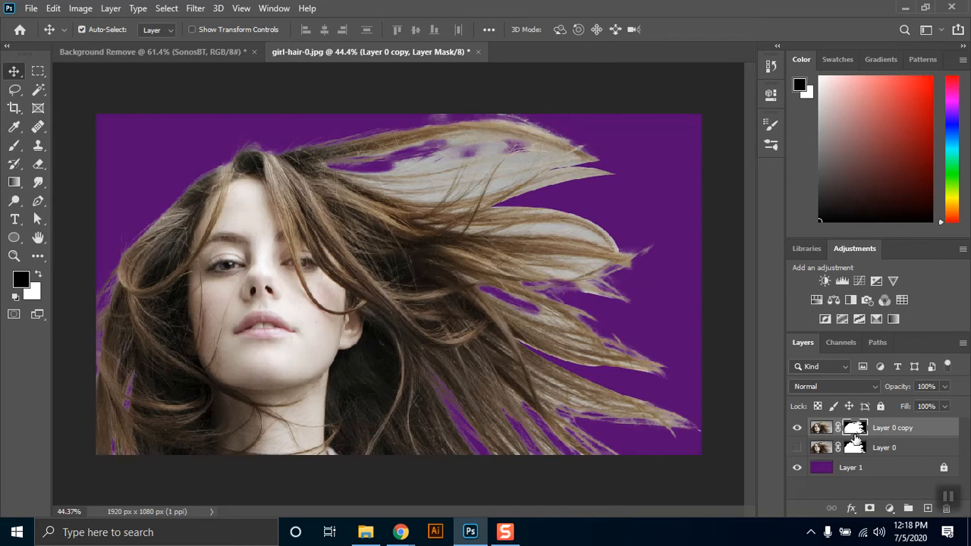
{"action": "left_click", "coordinate": [171, 7]}
{"action": "mouse_move", "coordinate": [133, 8]}
{"action": "mouse_move", "coordinate": [167, 9]}
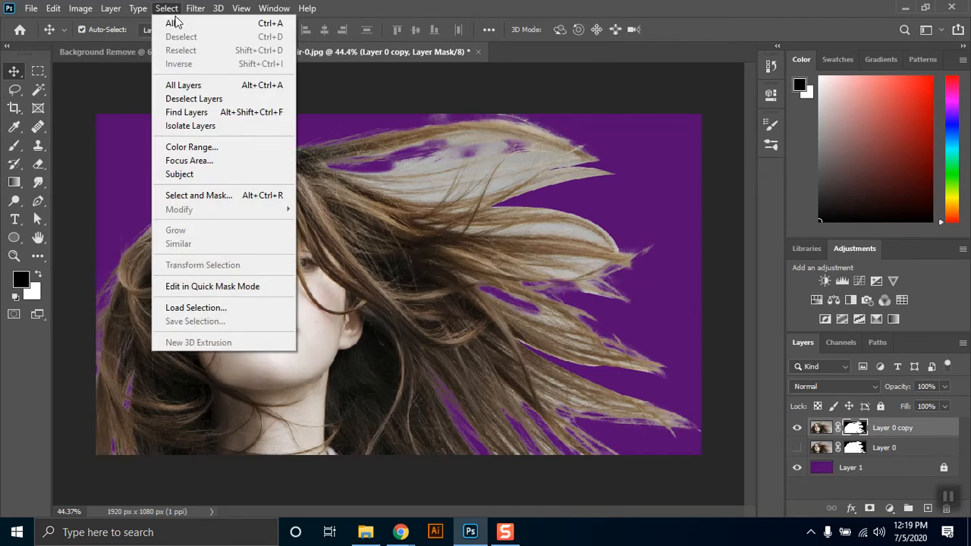
{"action": "left_click", "coordinate": [204, 196]}
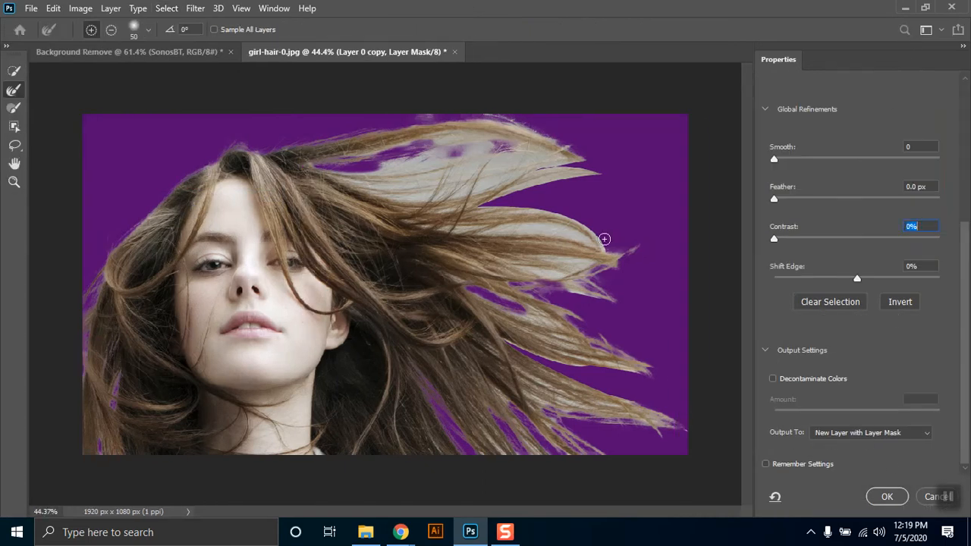
Try adding to and then subtracting from the selection in the upper hair gap with the Quick Selection tool, undoing each stroke
{"action": "left_click", "coordinate": [16, 72]}
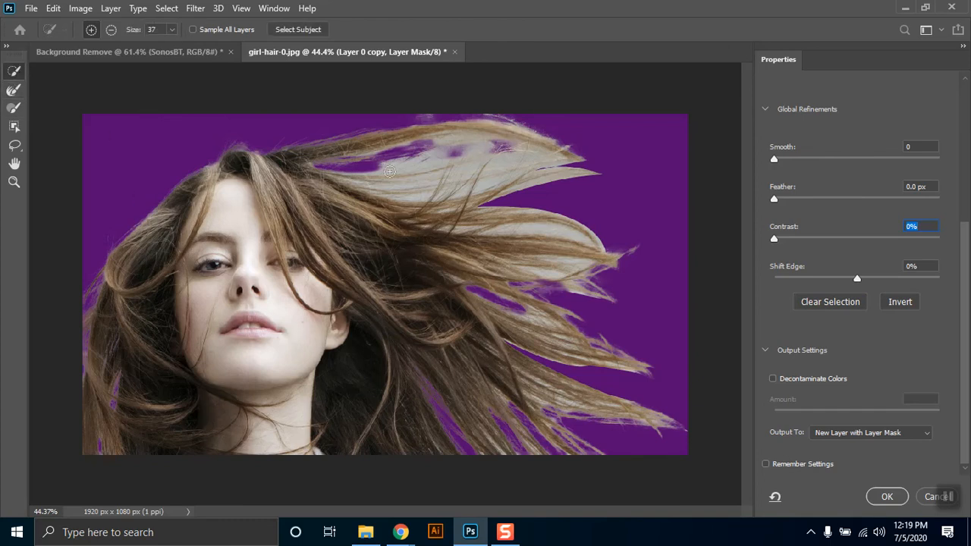
{"action": "left_click_drag", "start_coordinate": [426, 167], "coordinate": [440, 166]}
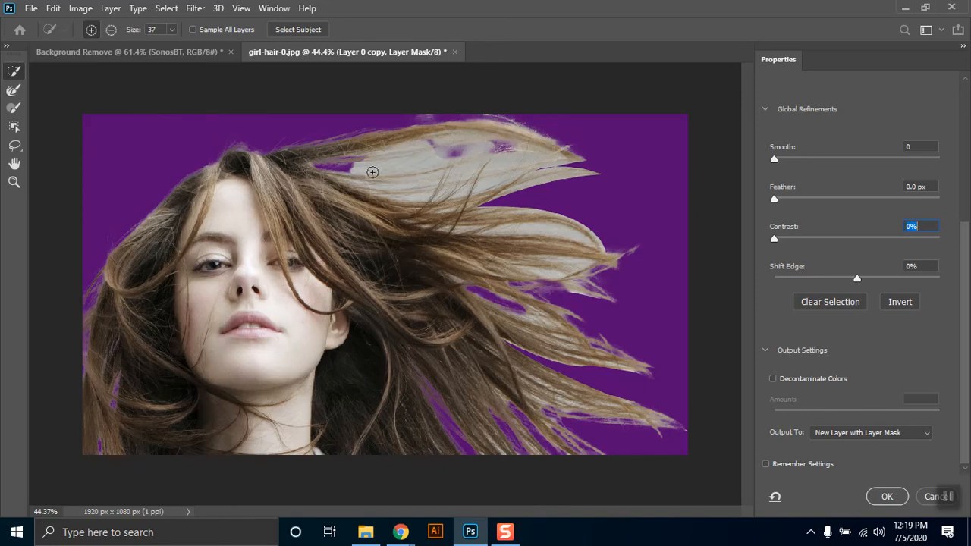
{"action": "key", "text": "ctrl+z"}
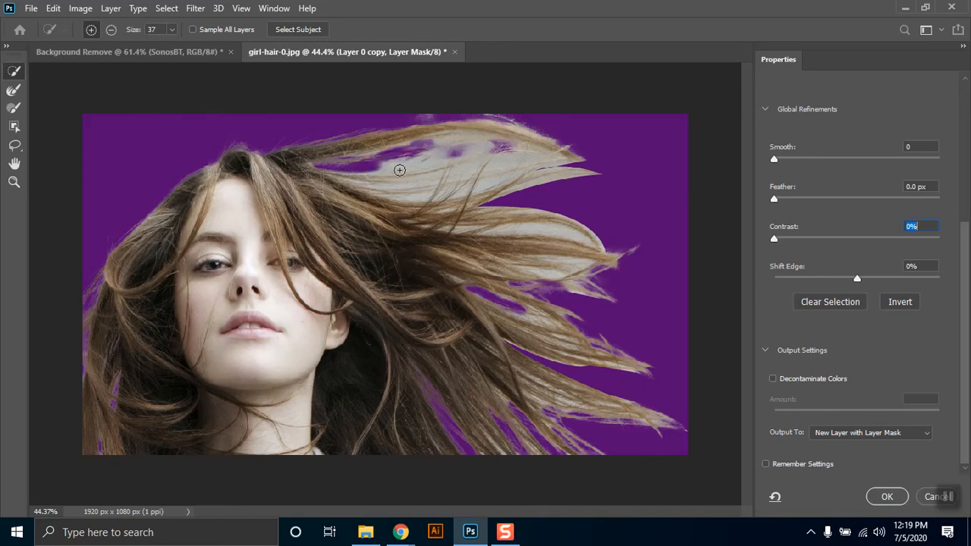
{"action": "left_click", "coordinate": [111, 29]}
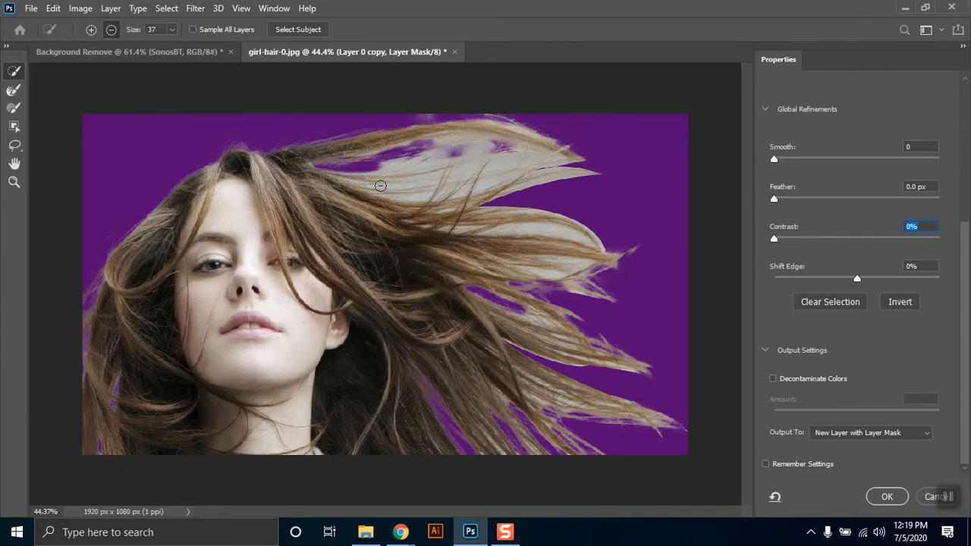
{"action": "left_click_drag", "start_coordinate": [413, 165], "coordinate": [523, 162]}
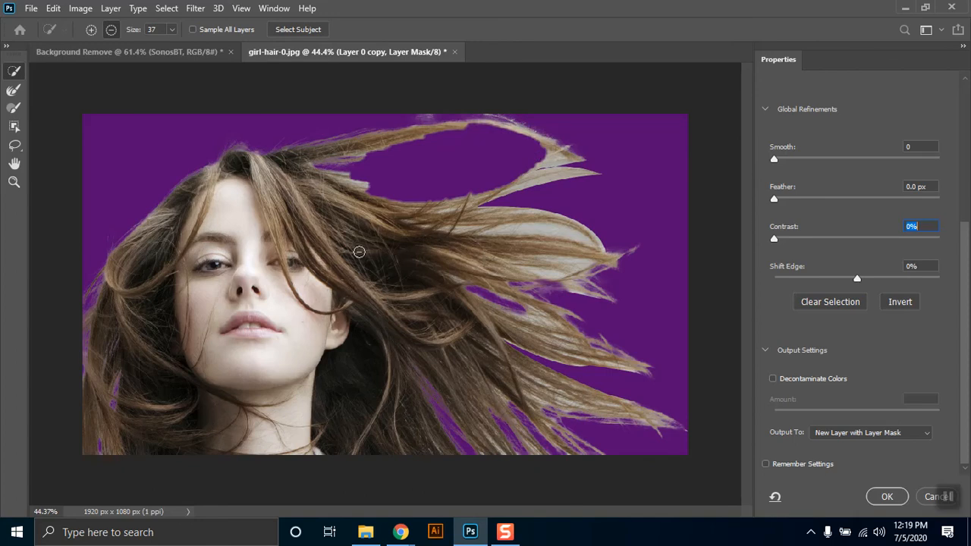
{"action": "key", "text": "ctrl+z"}
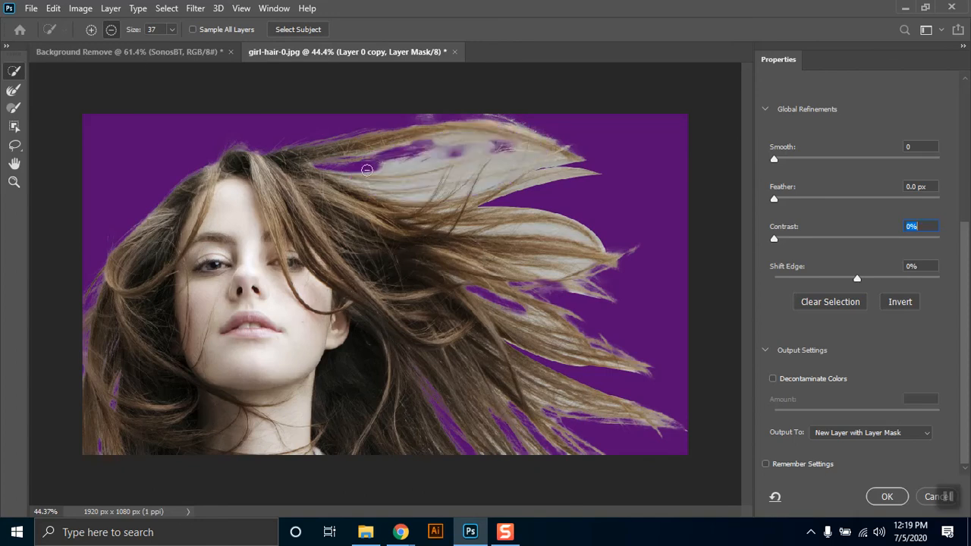
Subtract the light background between the flying hair strands using a size 12 Quick Selection brush, and output to a new masked layer
{"action": "left_click", "coordinate": [173, 30]}
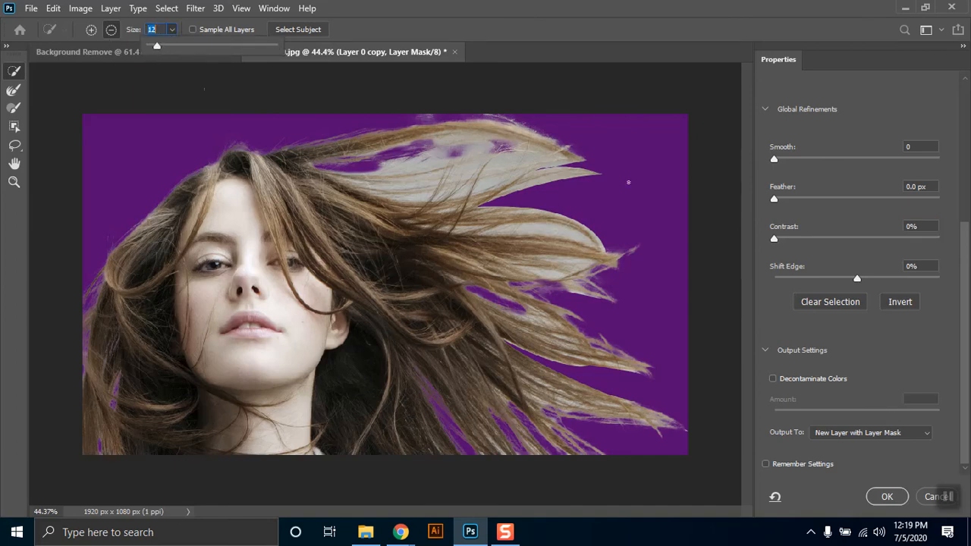
{"action": "left_click", "coordinate": [392, 165]}
{"action": "mouse_move", "coordinate": [436, 157]}
{"action": "left_mouse_down"}
{"action": "mouse_move", "coordinate": [456, 136]}
{"action": "mouse_move", "coordinate": [501, 148]}
{"action": "left_mouse_up"}
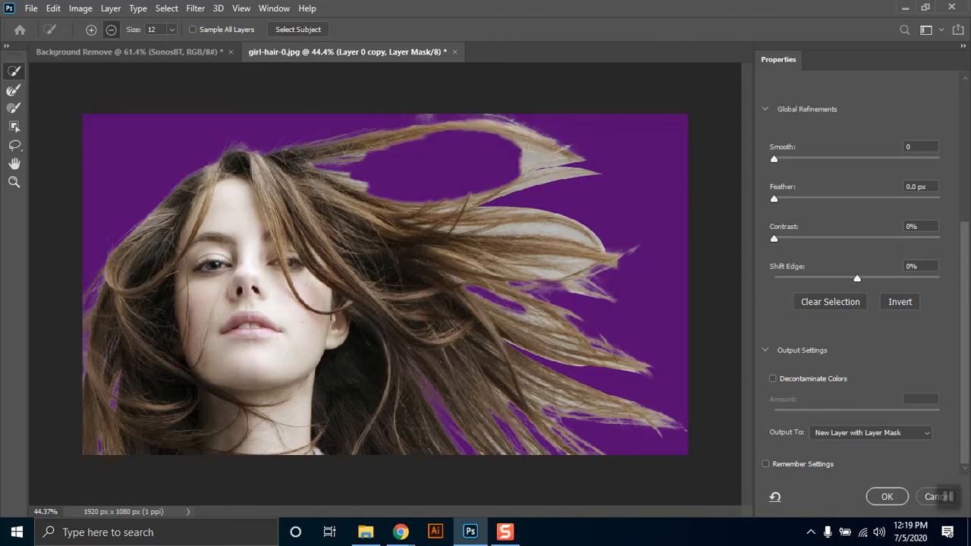
{"action": "left_click_drag", "start_coordinate": [524, 229], "coordinate": [542, 228]}
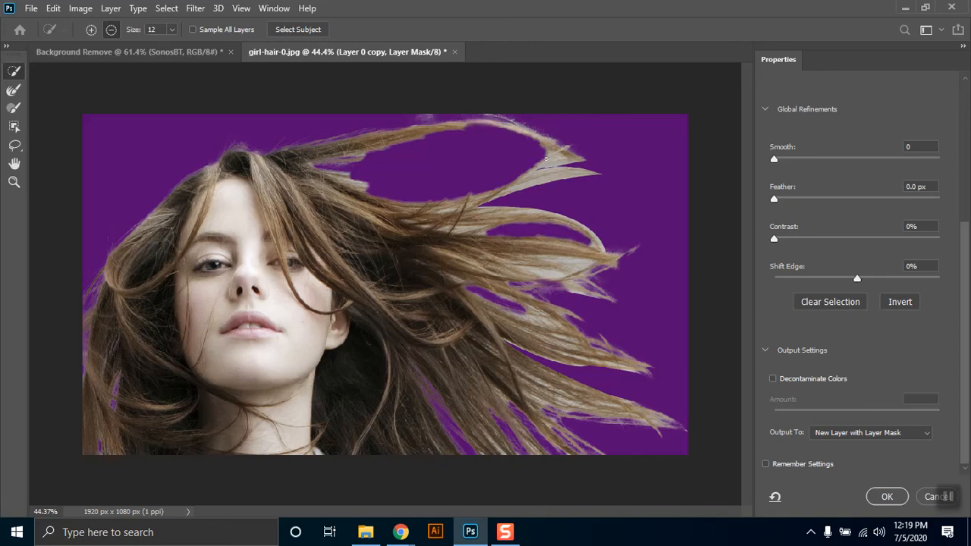
{"action": "left_click", "coordinate": [554, 159]}
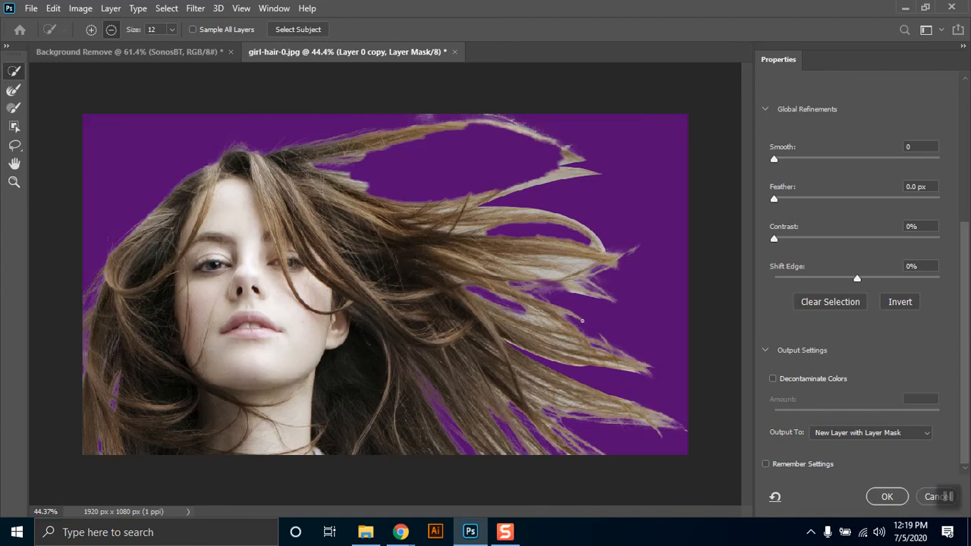
{"action": "mouse_move", "coordinate": [554, 273]}
{"action": "left_mouse_down"}
{"action": "mouse_move", "coordinate": [578, 277]}
{"action": "mouse_move", "coordinate": [539, 267]}
{"action": "left_mouse_up"}
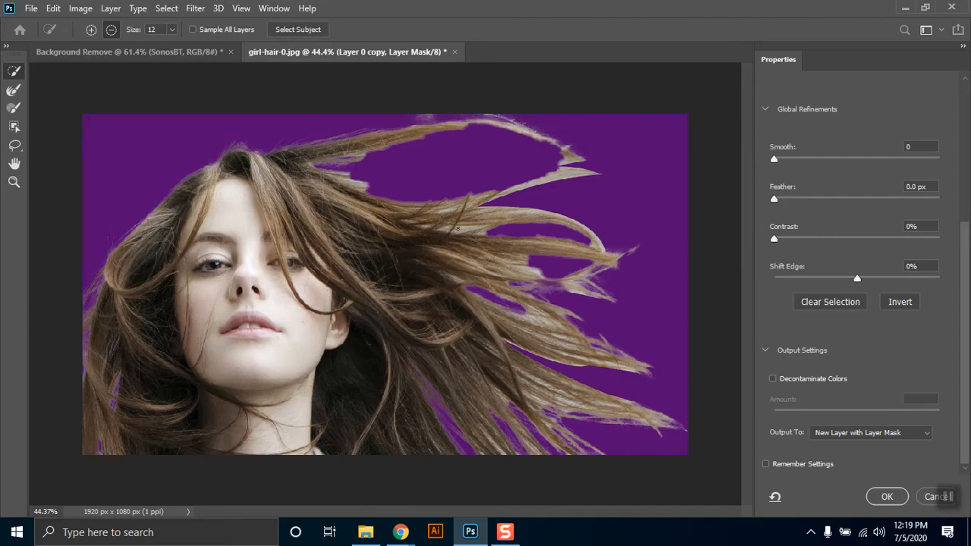
{"action": "left_click", "coordinate": [562, 172]}
{"action": "left_click", "coordinate": [893, 498]}
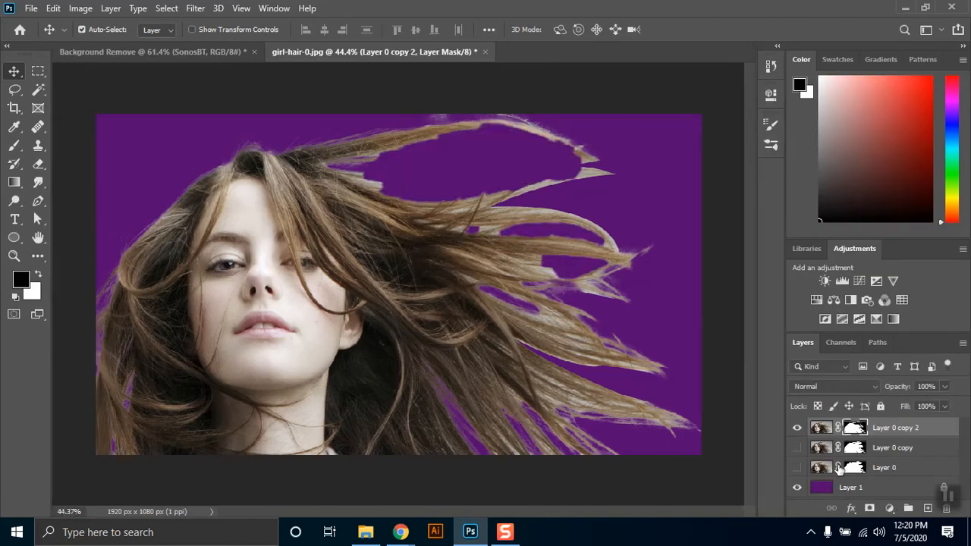
Compare the hair edges of Layer 0 copy 2 and Layer 0 copy by toggling their visibility
{"action": "left_click", "coordinate": [797, 448]}
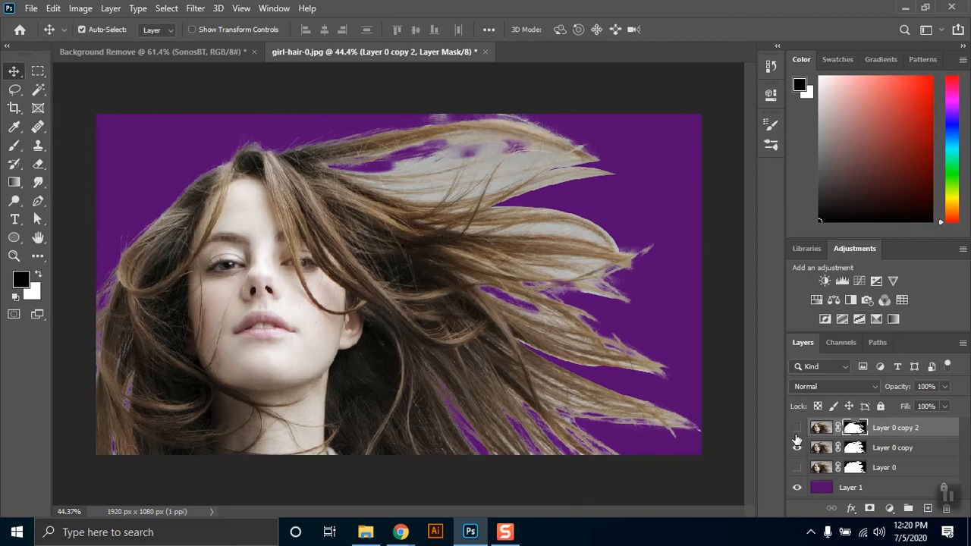
{"action": "left_click", "coordinate": [796, 447]}
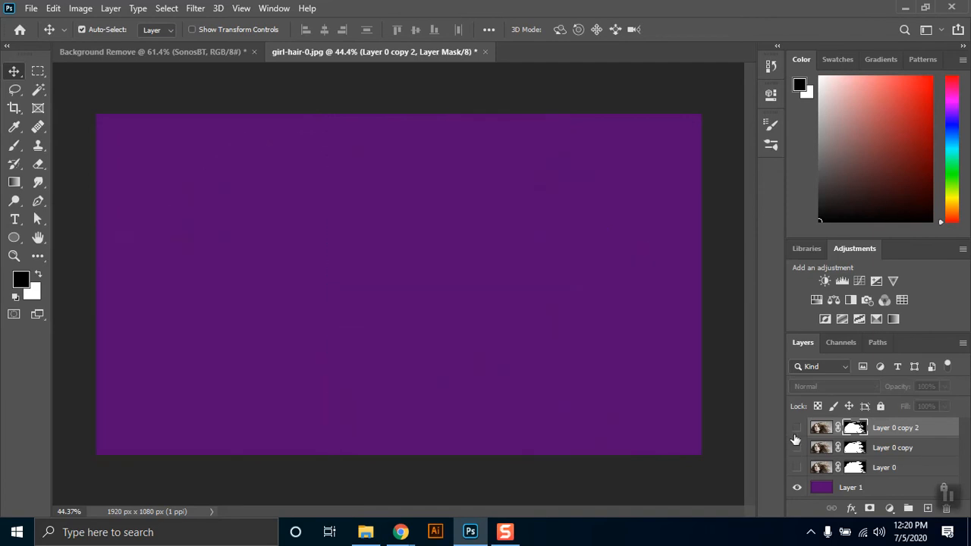
{"action": "left_click", "coordinate": [796, 428]}
{"action": "left_click", "coordinate": [798, 447]}
{"action": "left_click", "coordinate": [797, 447]}
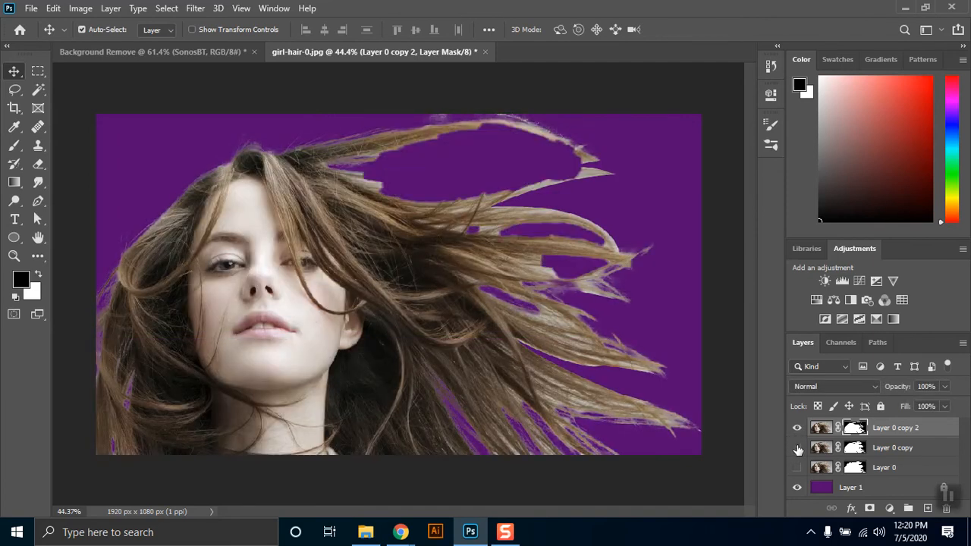
{"action": "left_click", "coordinate": [798, 447]}
{"action": "left_click", "coordinate": [797, 448]}
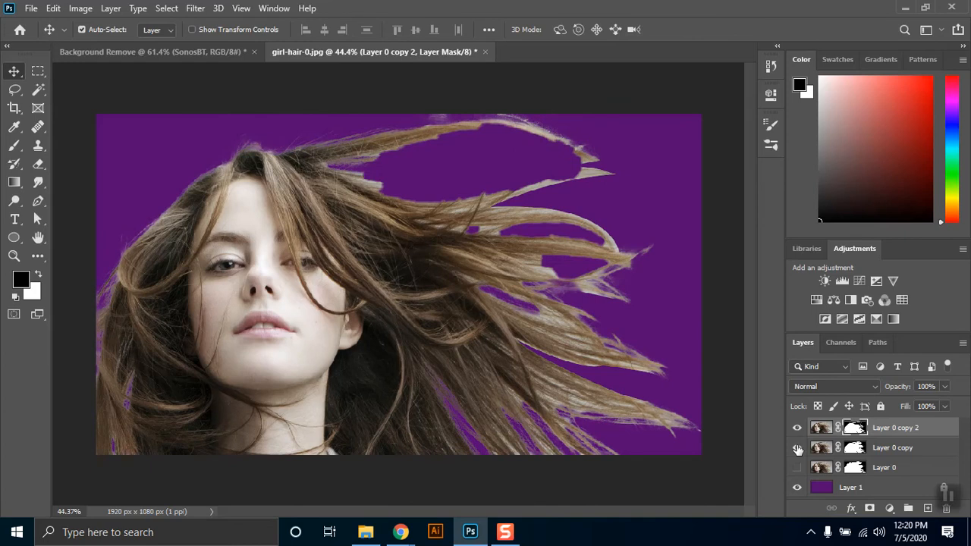
{"action": "left_click", "coordinate": [797, 448]}
{"action": "left_click", "coordinate": [796, 447]}
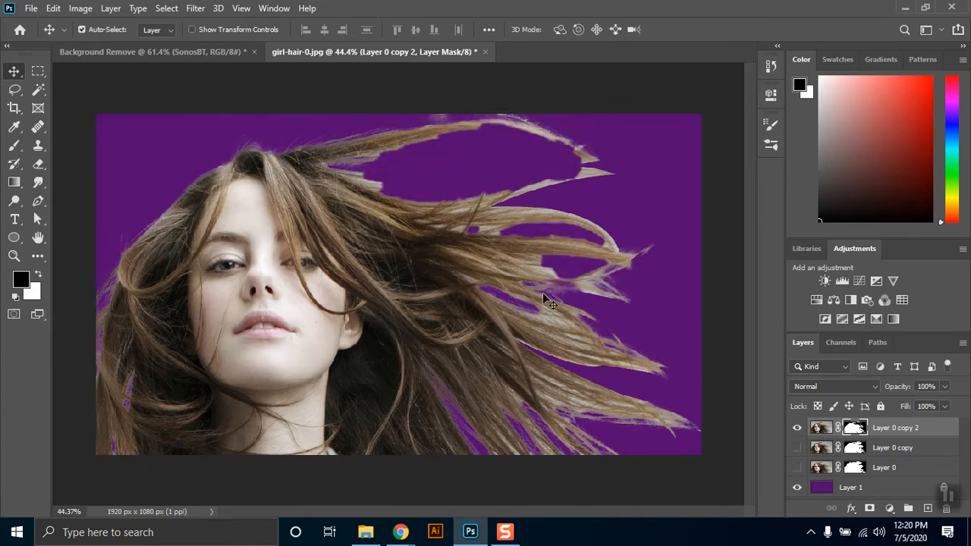
{"action": "left_click", "coordinate": [797, 448]}
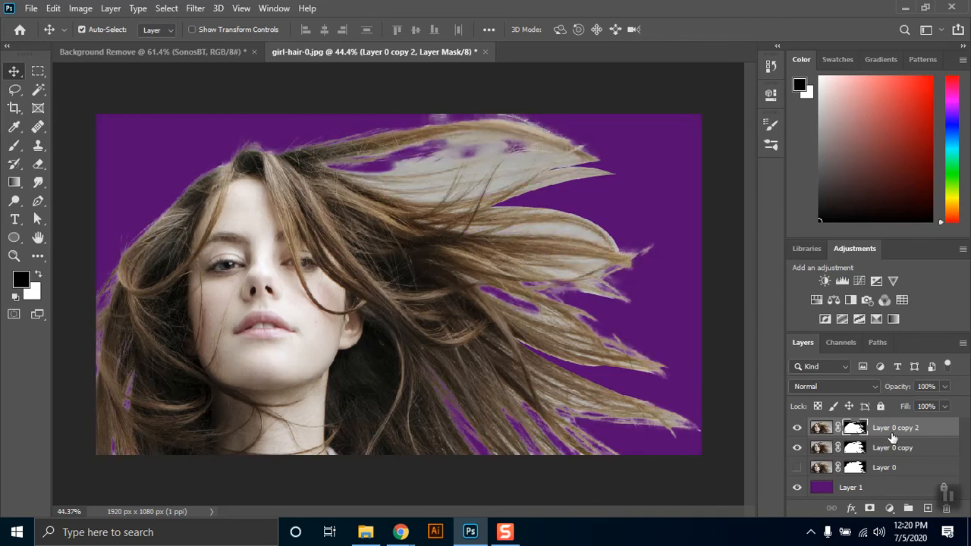
Check Layer 0 copy 2 once more against Layer 0 copy, and delete Layer 0 copy 2
{"action": "left_click", "coordinate": [889, 433]}
{"action": "left_click", "coordinate": [796, 428]}
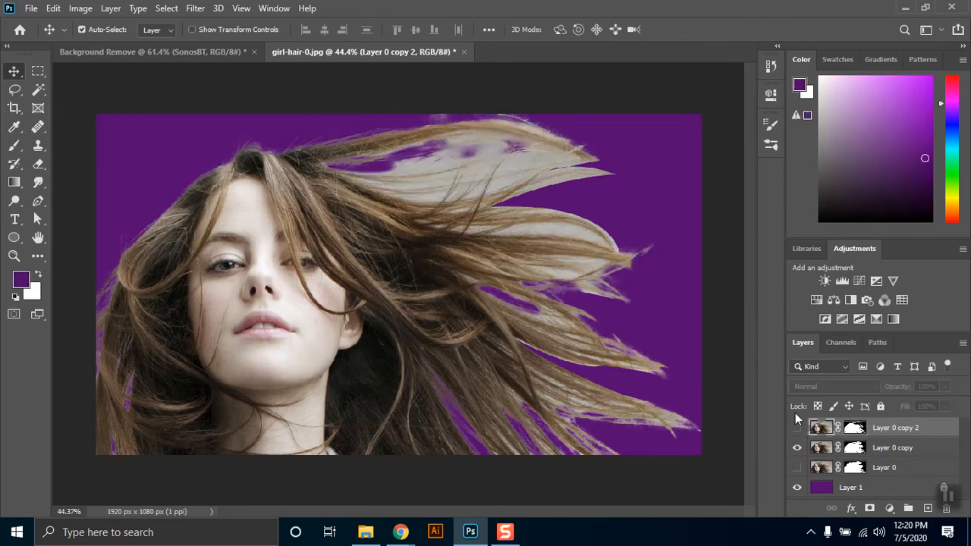
{"action": "left_click", "coordinate": [880, 449]}
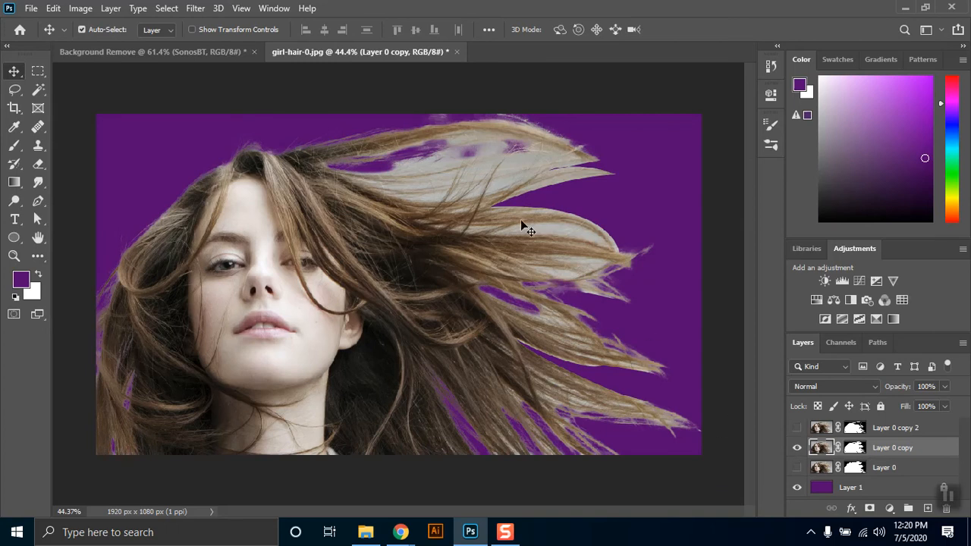
{"action": "left_click", "coordinate": [797, 428]}
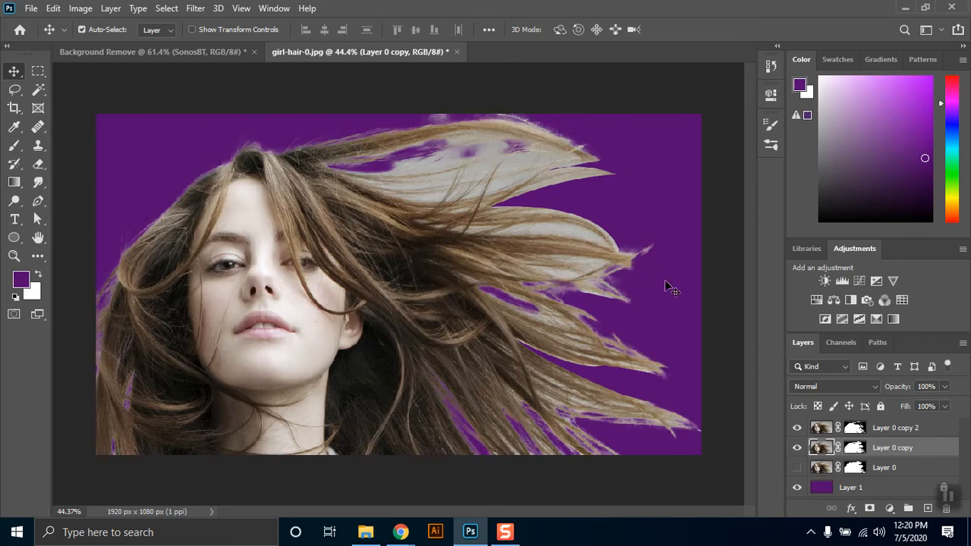
{"action": "left_click", "coordinate": [797, 428]}
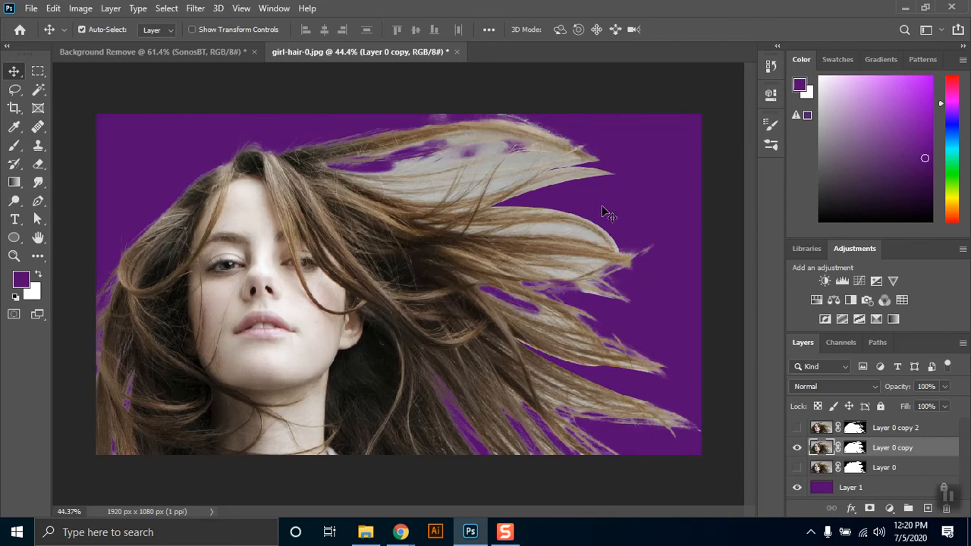
{"action": "left_click", "coordinate": [874, 431]}
{"action": "key", "text": "Delete"}
On the Layer 0 copy mask, draw a curved Pen path from the crown under the upper strands and out past their tips
{"action": "left_click", "coordinate": [865, 433]}
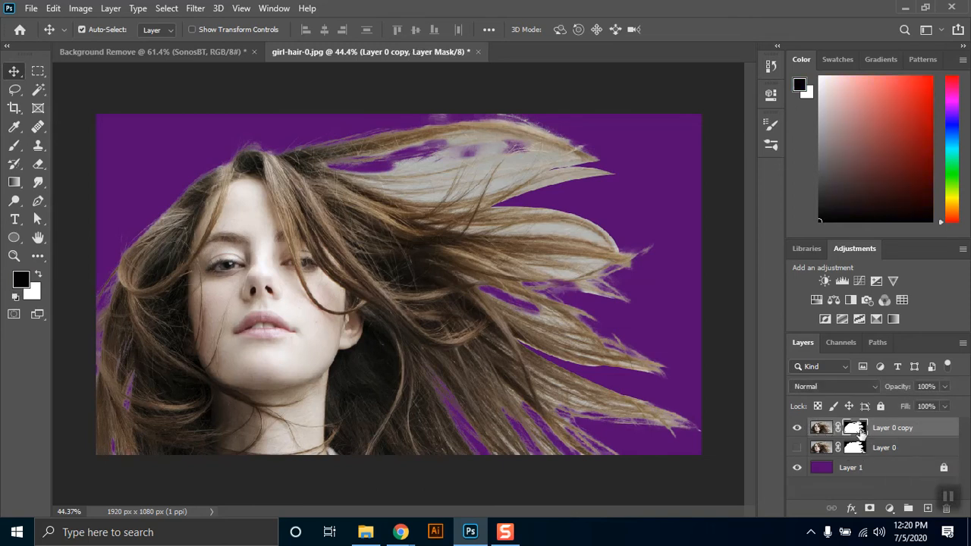
{"action": "key", "text": "p"}
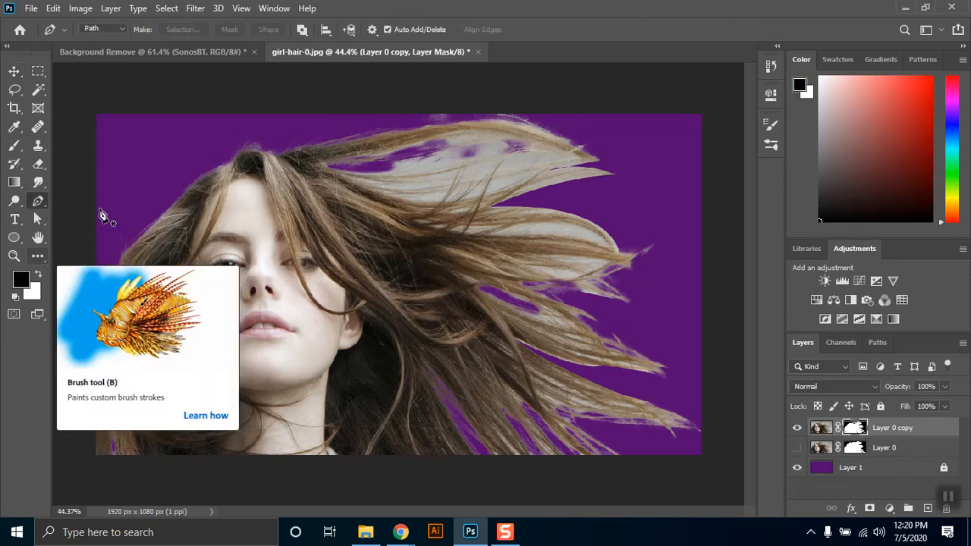
{"action": "left_click", "coordinate": [277, 154]}
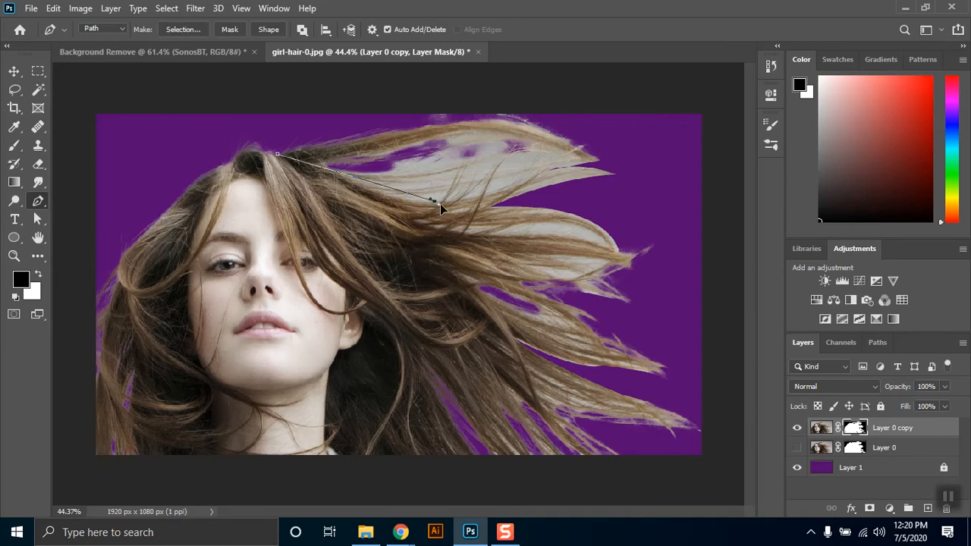
{"action": "left_click_drag", "start_coordinate": [356, 183], "coordinate": [417, 233]}
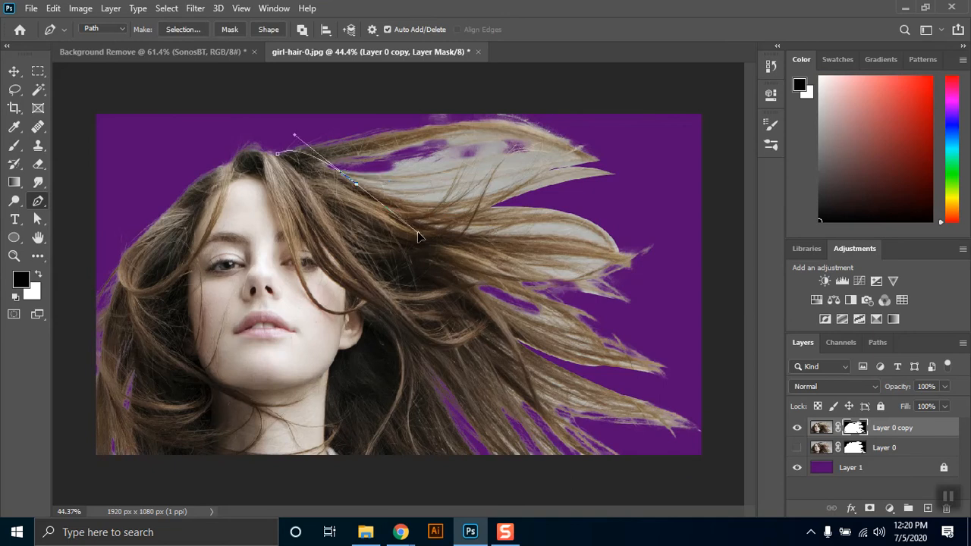
{"action": "left_click", "coordinate": [355, 183], "text": "alt"}
{"action": "left_click_drag", "start_coordinate": [578, 160], "coordinate": [713, 80]}
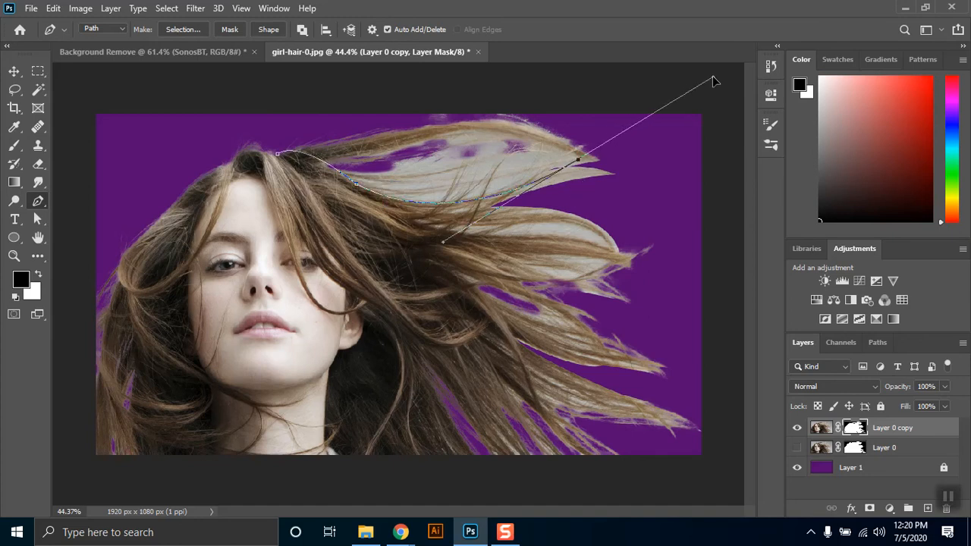
{"action": "left_click", "coordinate": [579, 160], "text": "alt"}
{"action": "left_click_drag", "start_coordinate": [644, 190], "coordinate": [677, 237]}
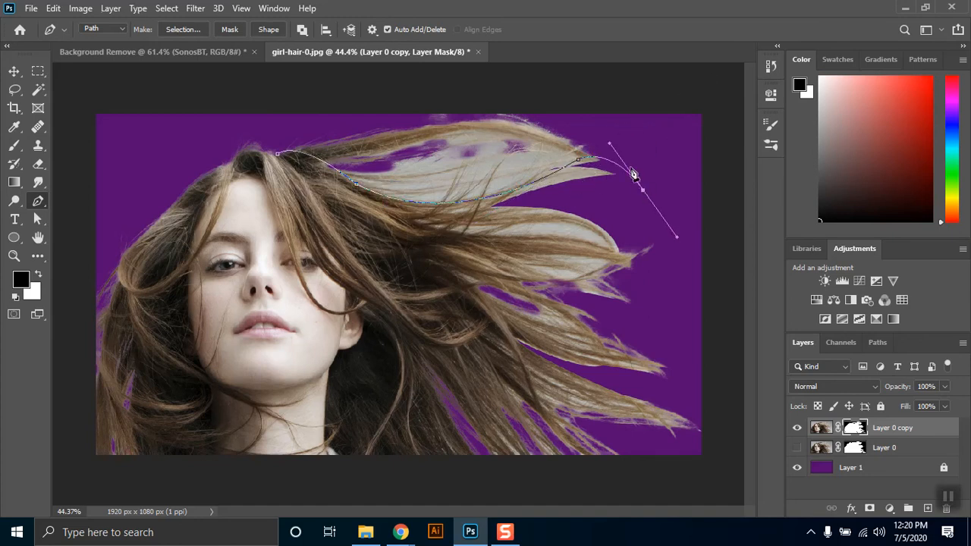
{"action": "left_click", "coordinate": [643, 191], "text": "alt"}
Complete the path over the top of the upper flying strands and convert it to a selection
{"action": "left_click", "coordinate": [604, 117]}
{"action": "left_click", "coordinate": [469, 85]}
{"action": "left_click", "coordinate": [329, 102]}
{"action": "left_click", "coordinate": [275, 140]}
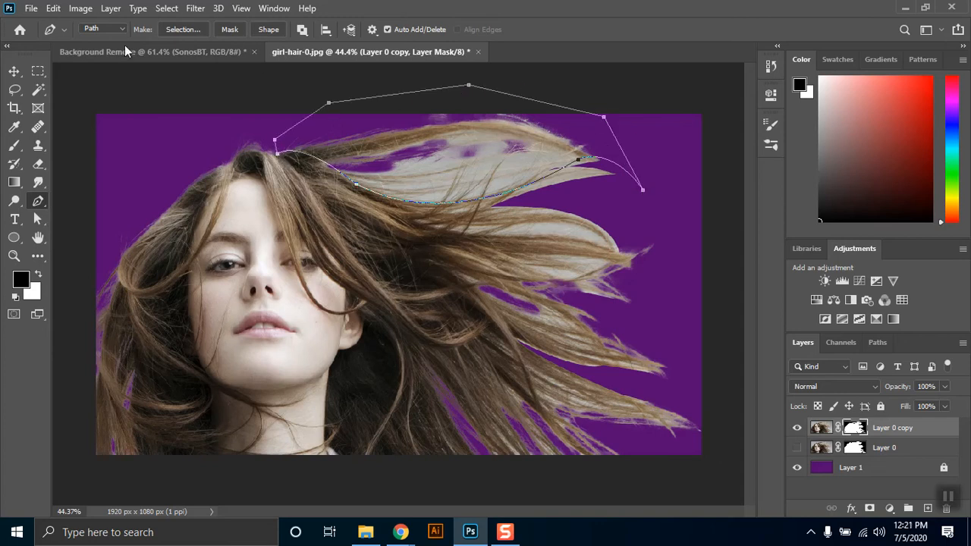
{"action": "left_click", "coordinate": [183, 29]}
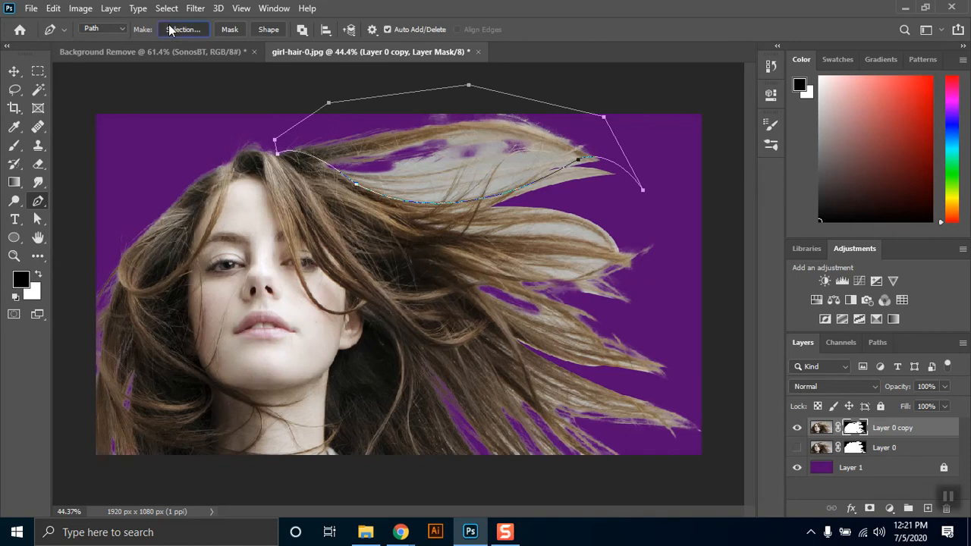
{"action": "key", "text": "Return"}
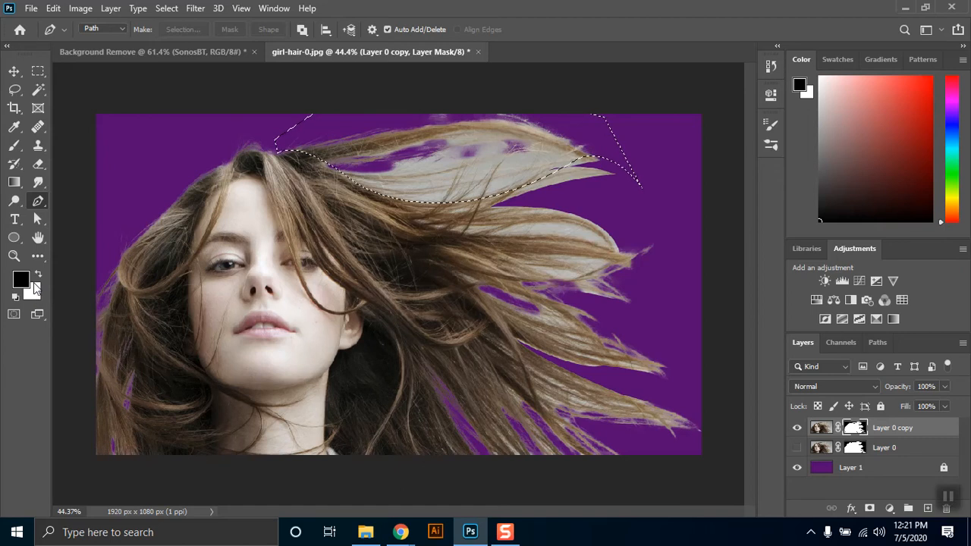
Fill the selected area of the mask with black to hide the upper strands, and deselect
{"action": "key", "text": "alt+BackSpace"}
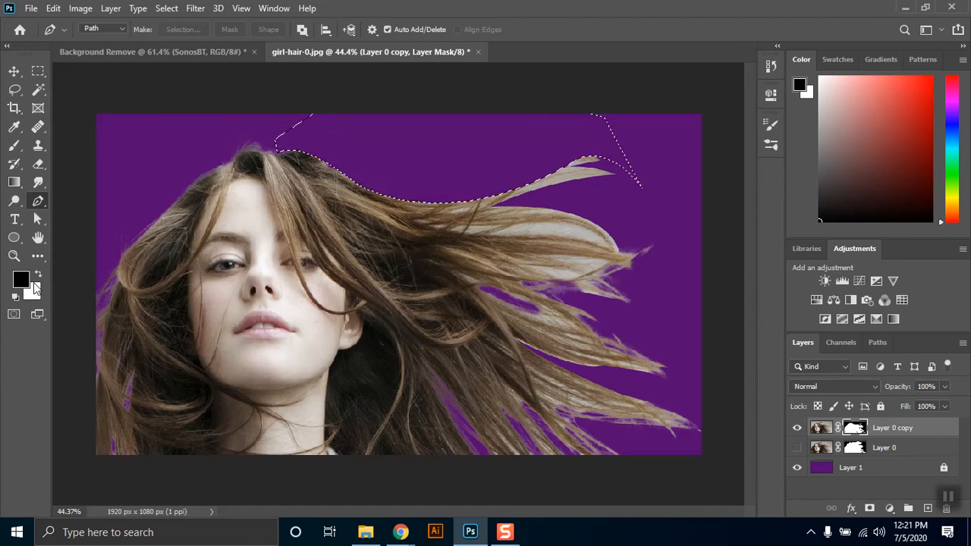
{"action": "left_click", "coordinate": [38, 71]}
{"action": "left_click", "coordinate": [409, 216]}
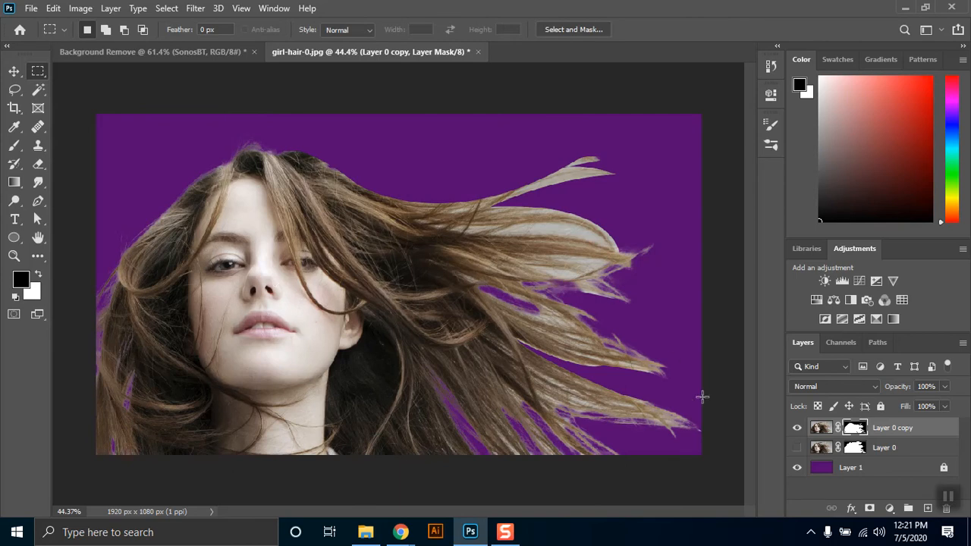
Load the Layer 0 copy mask as a selection, sample a dark brown hair colour for the Brush, and add a new empty layer above
{"action": "left_click", "coordinate": [854, 428], "text": "ctrl"}
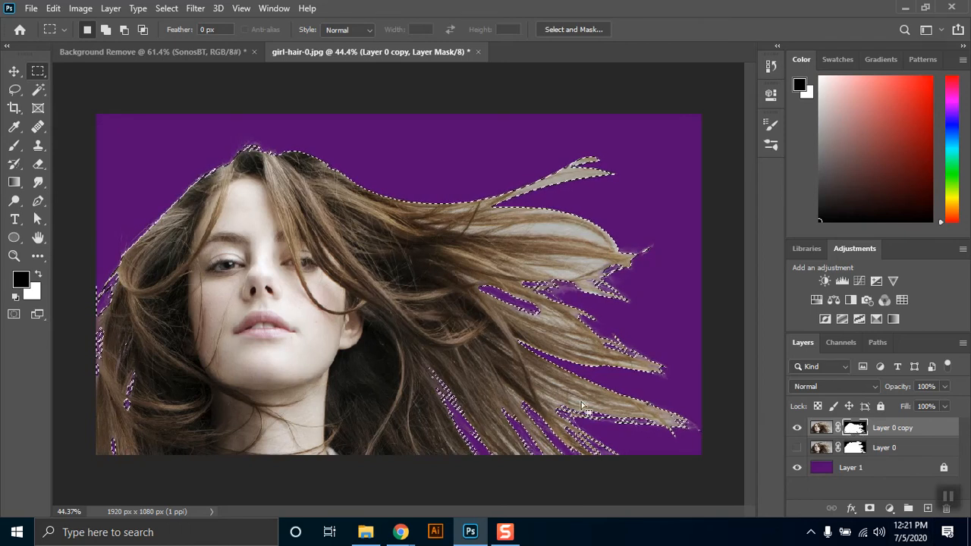
{"action": "left_click", "coordinate": [16, 127]}
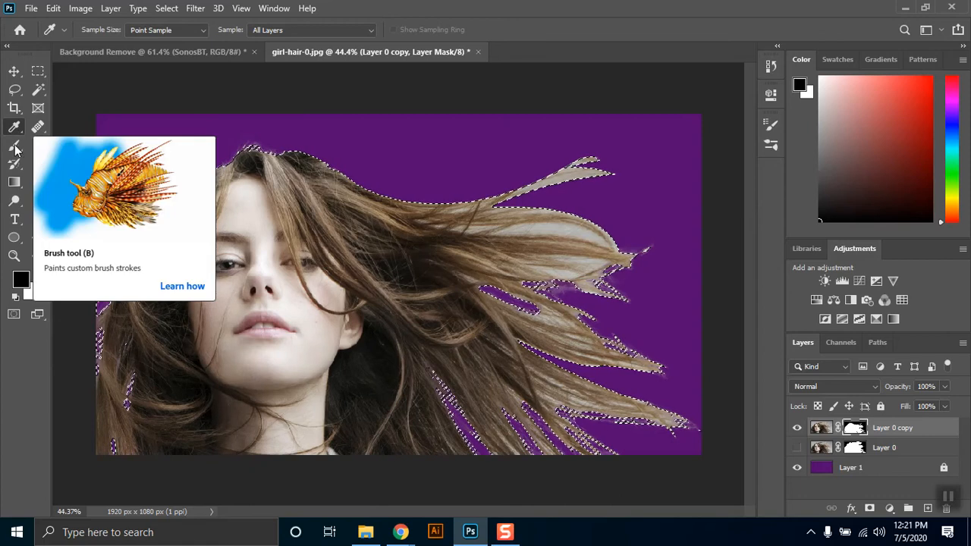
{"action": "left_click", "coordinate": [15, 146]}
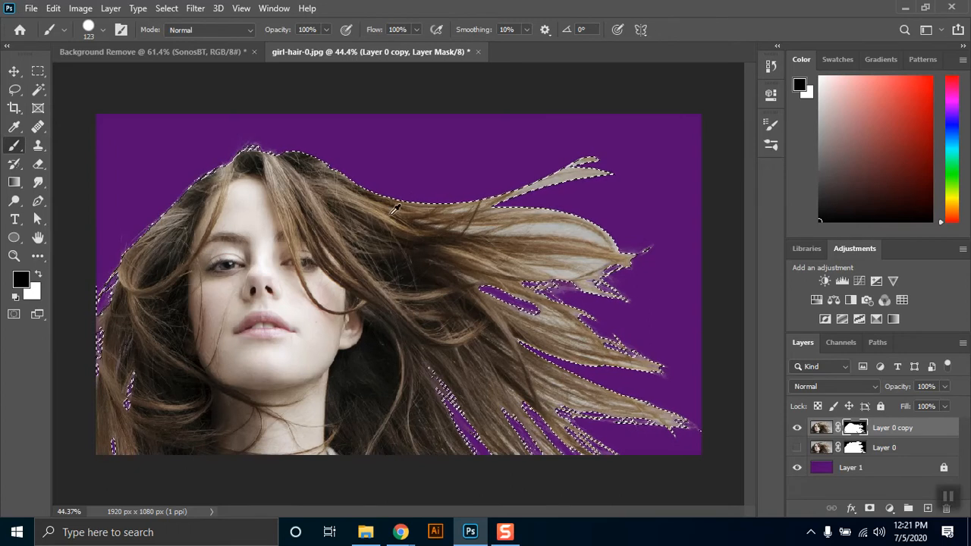
{"action": "key", "text": "x"}
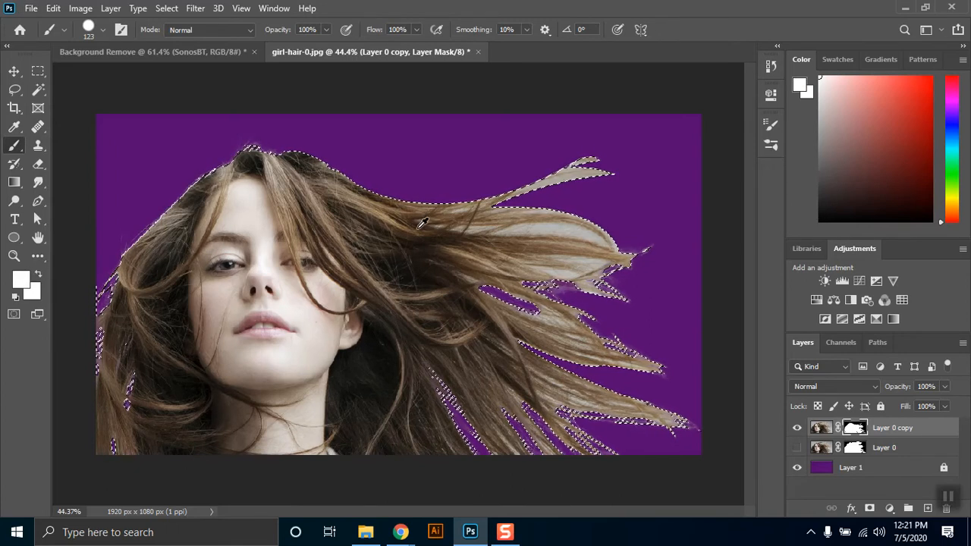
{"action": "left_click", "coordinate": [821, 428]}
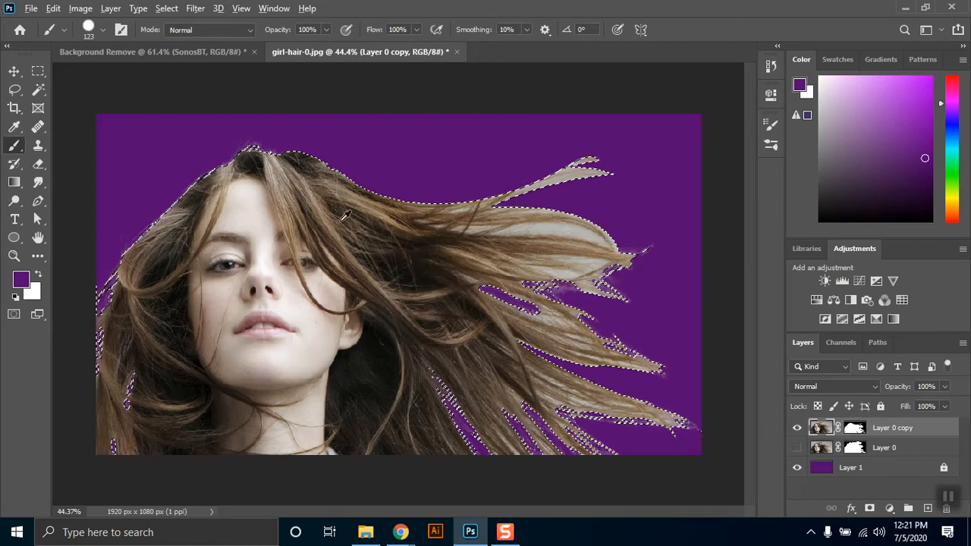
{"action": "left_click", "coordinate": [427, 227], "text": "alt"}
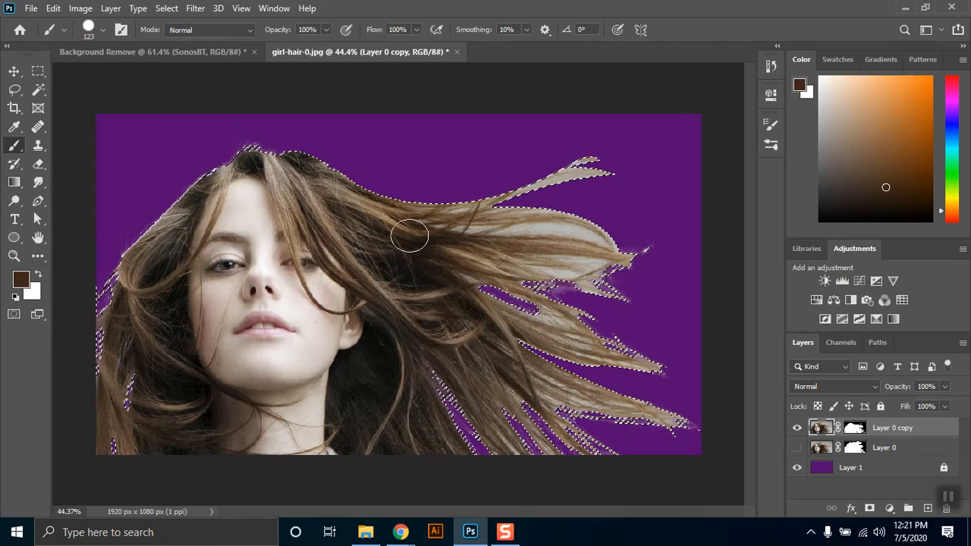
{"action": "left_click", "coordinate": [928, 509]}
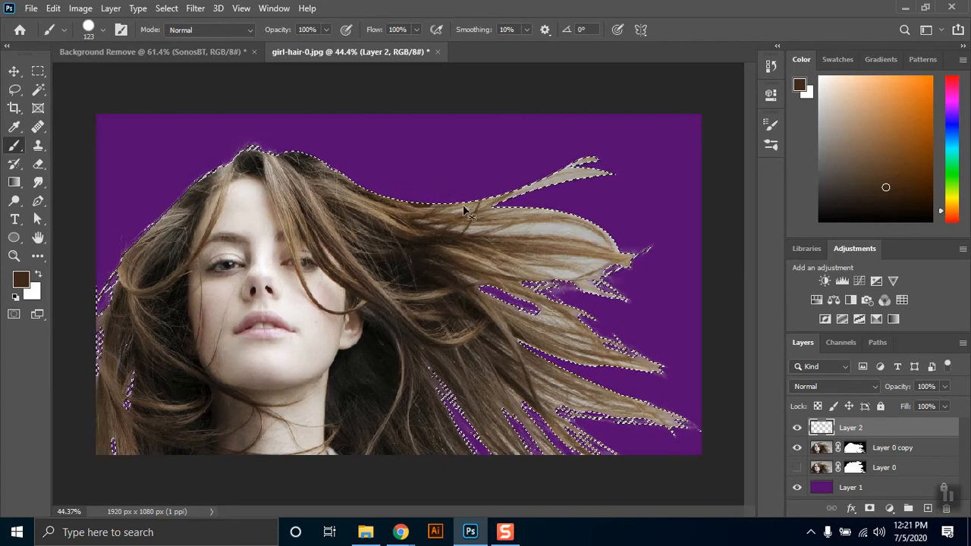
Set the round brush to 0% hardness and 4 px size, and sample a medium brown from the hair's upper edge
{"action": "right_click", "coordinate": [421, 195]}
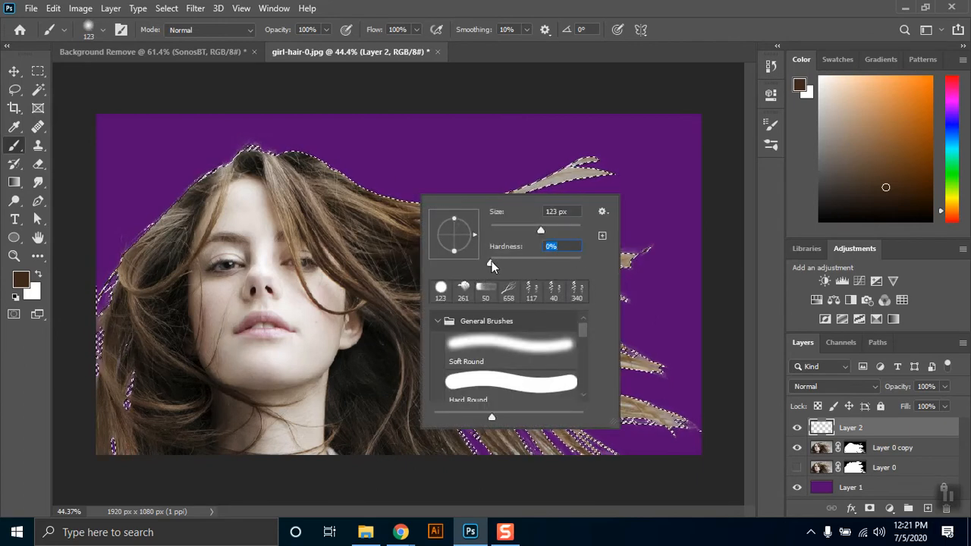
{"action": "left_click_drag", "start_coordinate": [540, 230], "coordinate": [494, 230]}
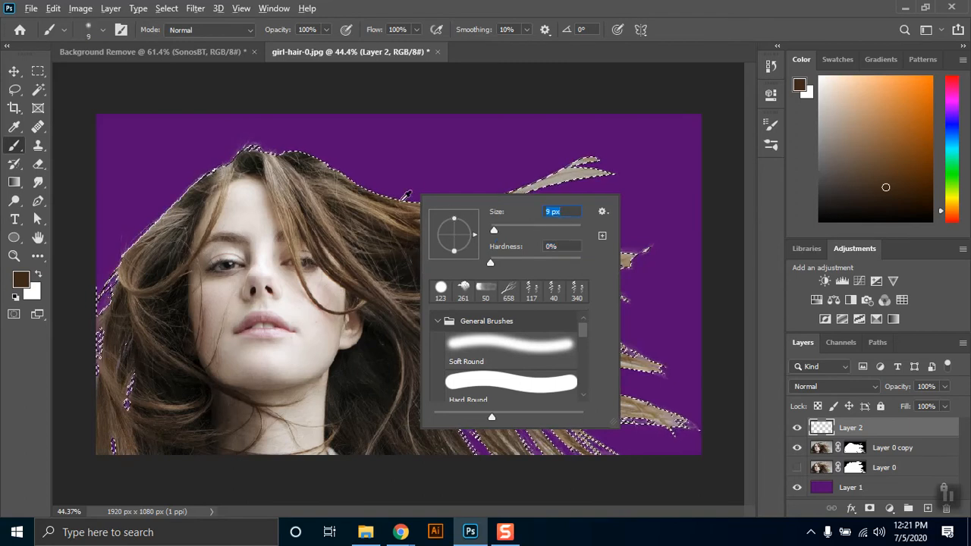
{"action": "left_click", "coordinate": [406, 195], "text": "alt"}
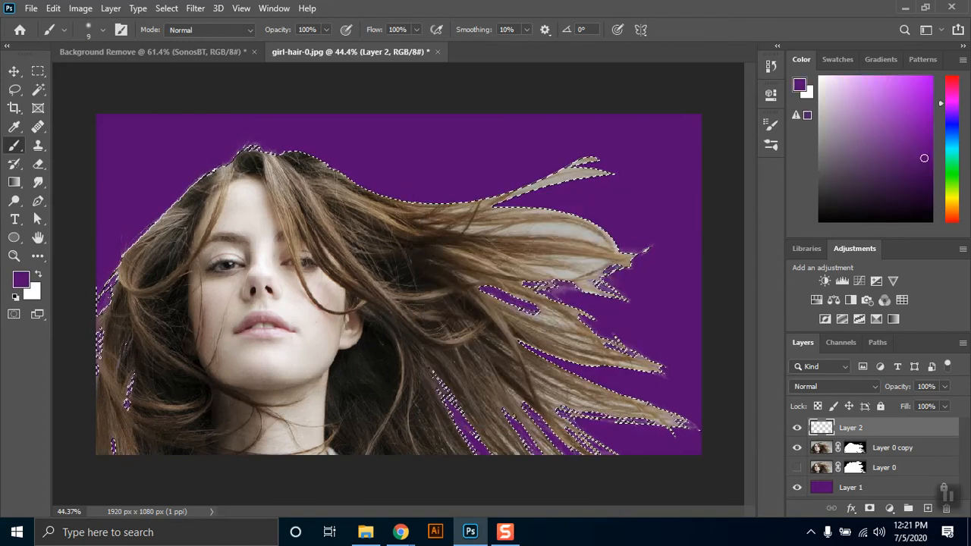
{"action": "left_click", "coordinate": [444, 212], "text": "alt"}
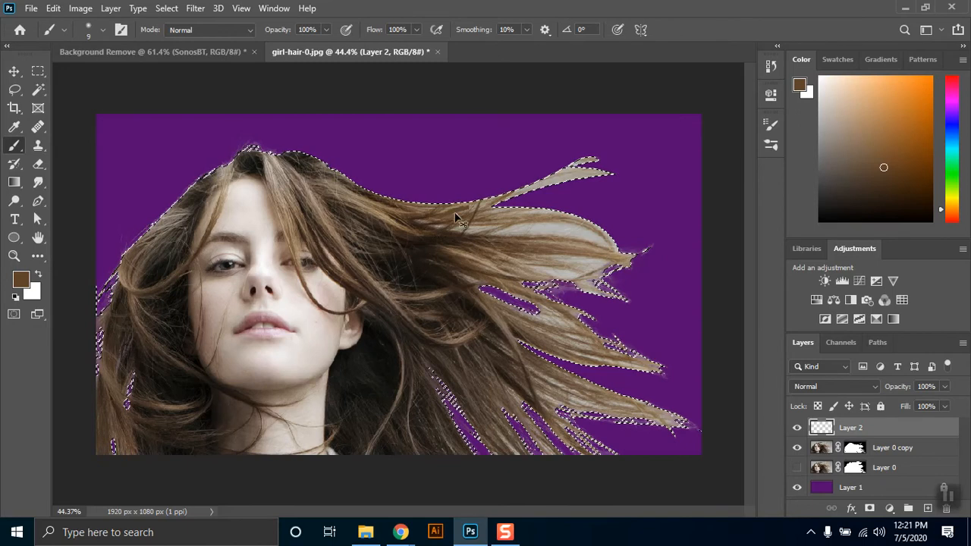
{"action": "right_click", "coordinate": [450, 217]}
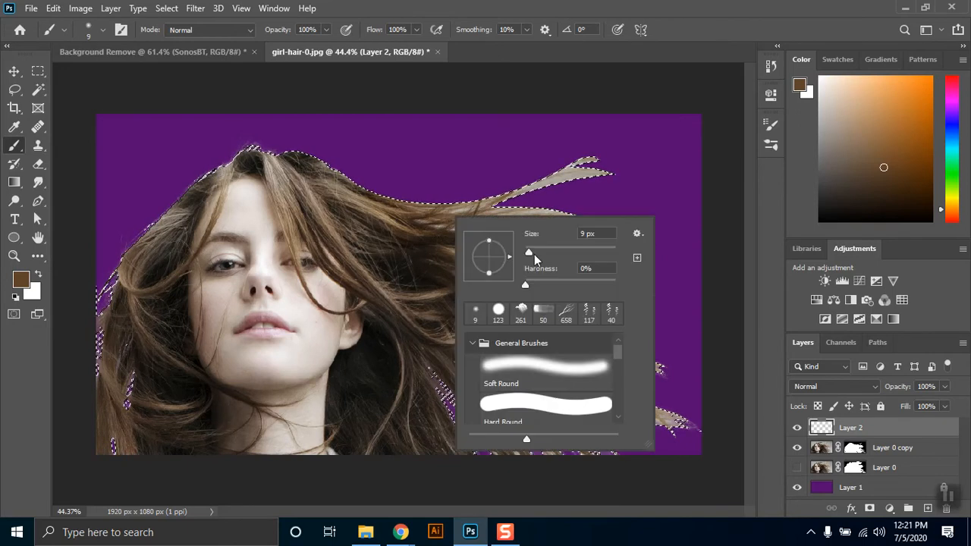
{"action": "left_click_drag", "start_coordinate": [534, 253], "coordinate": [528, 253]}
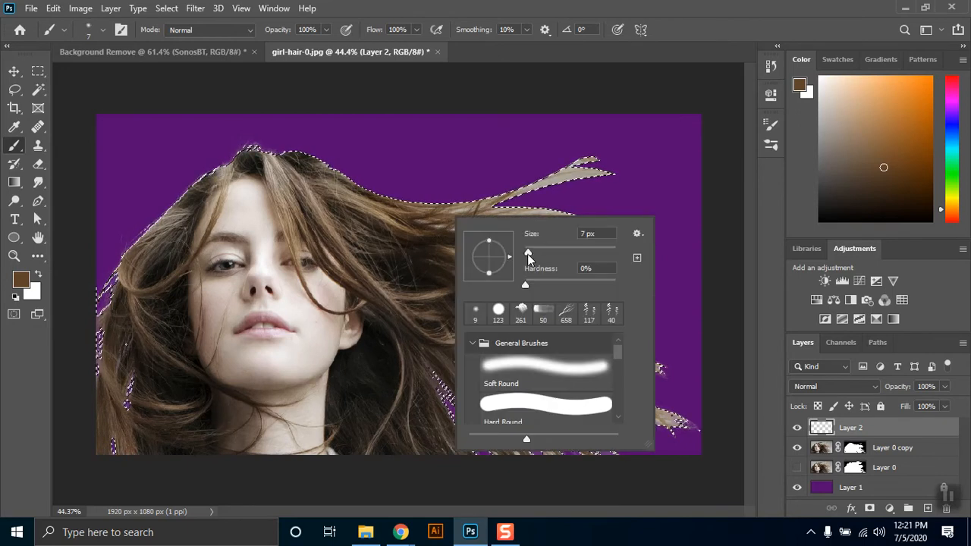
{"action": "left_click", "coordinate": [443, 212]}
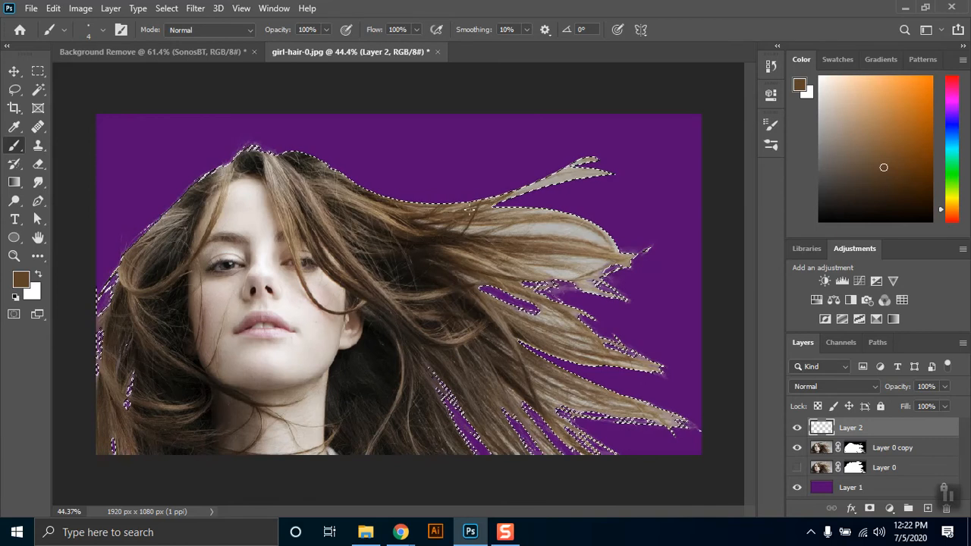
Sample several light and dark hair tones from the flying strands, ending with a dark brown as the foreground colour
{"action": "left_click", "coordinate": [490, 215], "text": "alt"}
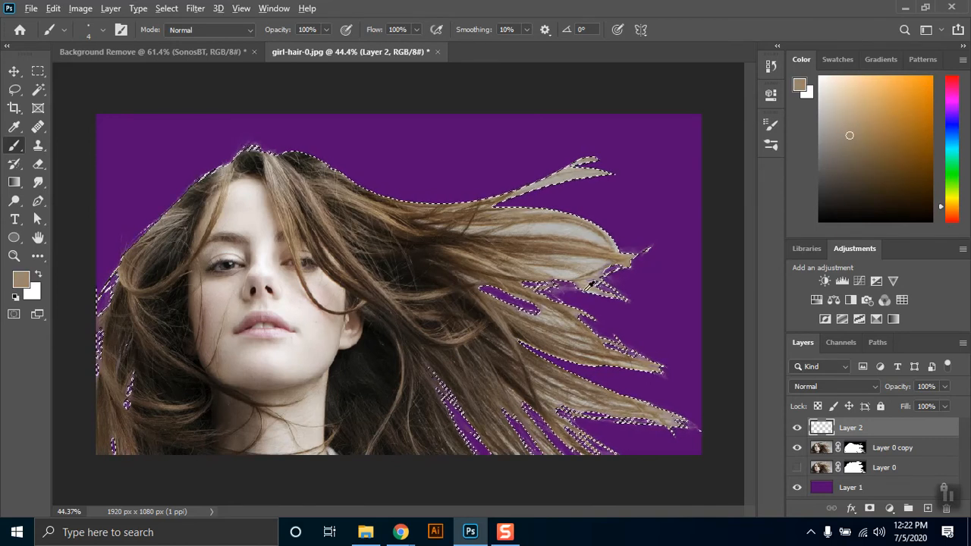
{"action": "left_click", "coordinate": [534, 420], "text": "alt"}
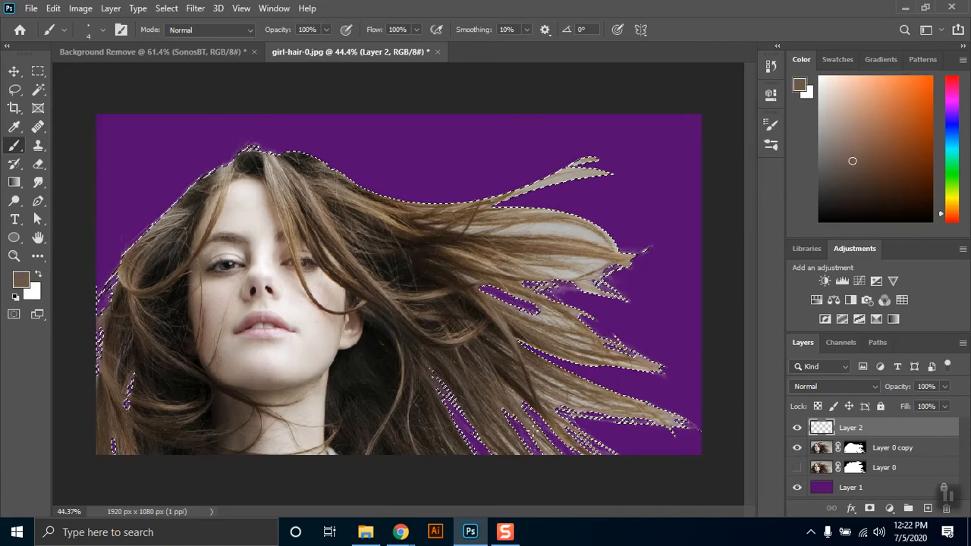
{"action": "left_click", "coordinate": [538, 432], "text": "alt"}
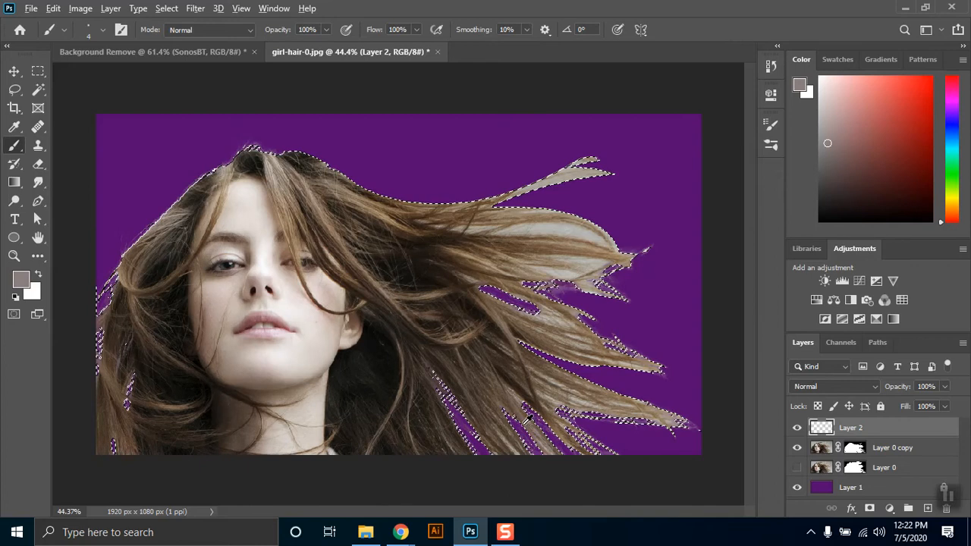
{"action": "left_click", "coordinate": [535, 290], "text": "alt"}
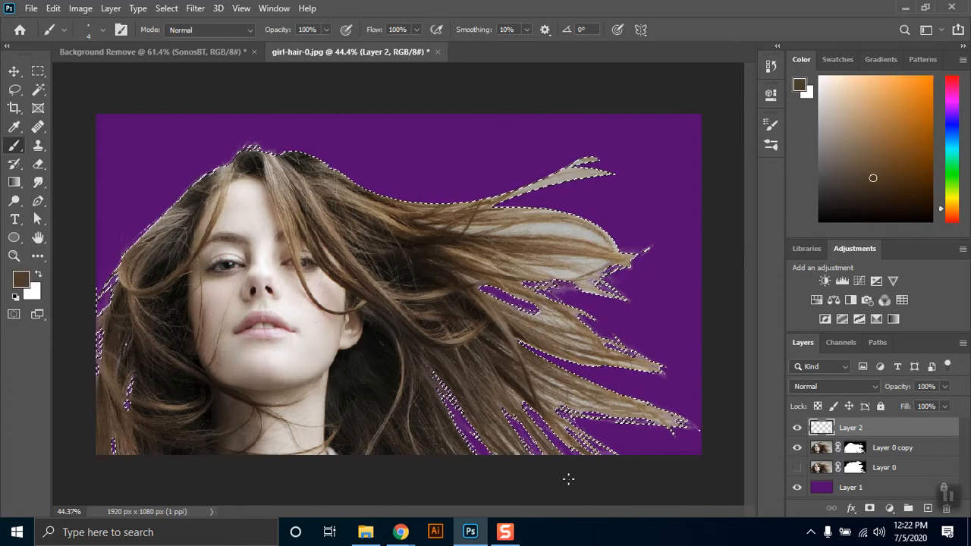
Choose the "hair brush" preset at 94 px from the brush library
{"action": "left_click", "coordinate": [773, 146]}
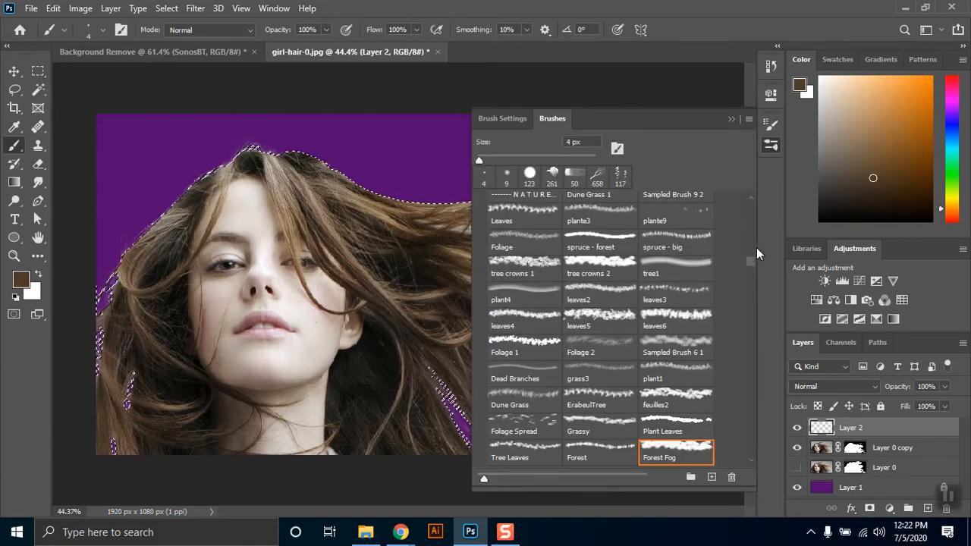
{"action": "left_click_drag", "start_coordinate": [751, 262], "coordinate": [749, 300]}
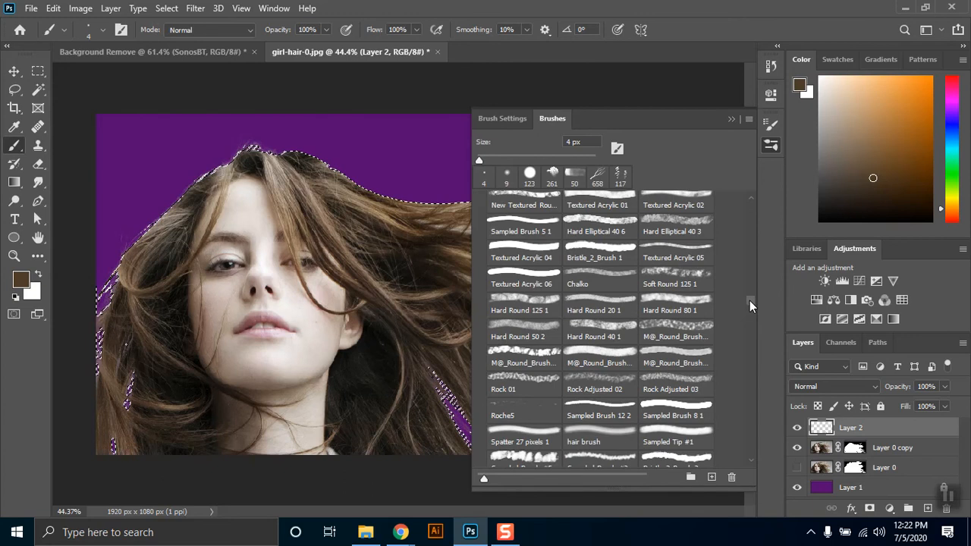
{"action": "left_click", "coordinate": [589, 437]}
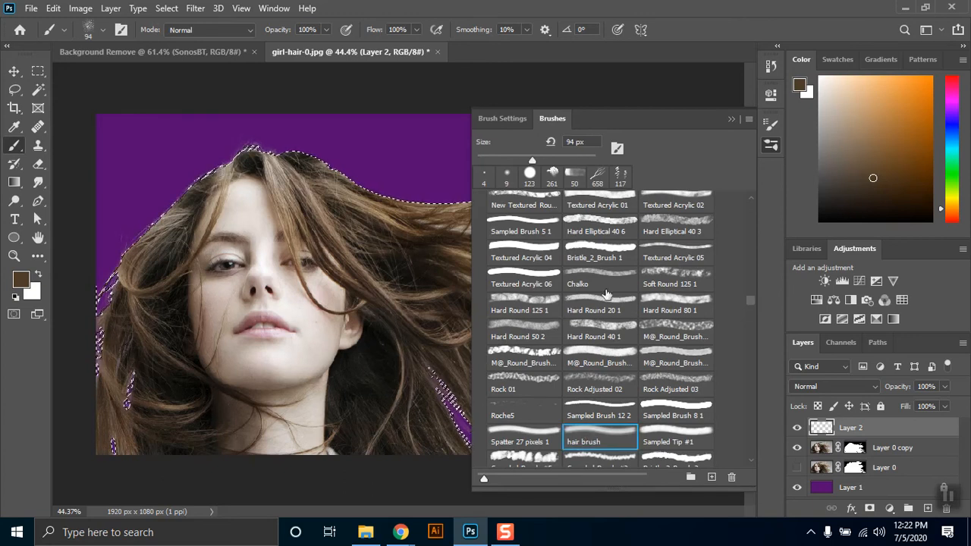
{"action": "left_click", "coordinate": [729, 118]}
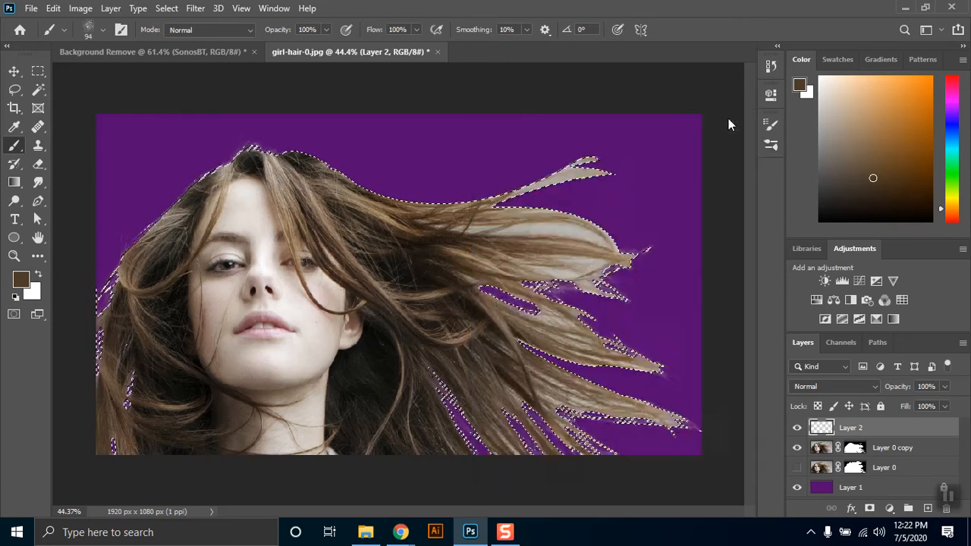
Sample a greyish light brown (8b786a) from the hair above the face as the background colour
{"action": "left_click", "coordinate": [32, 292]}
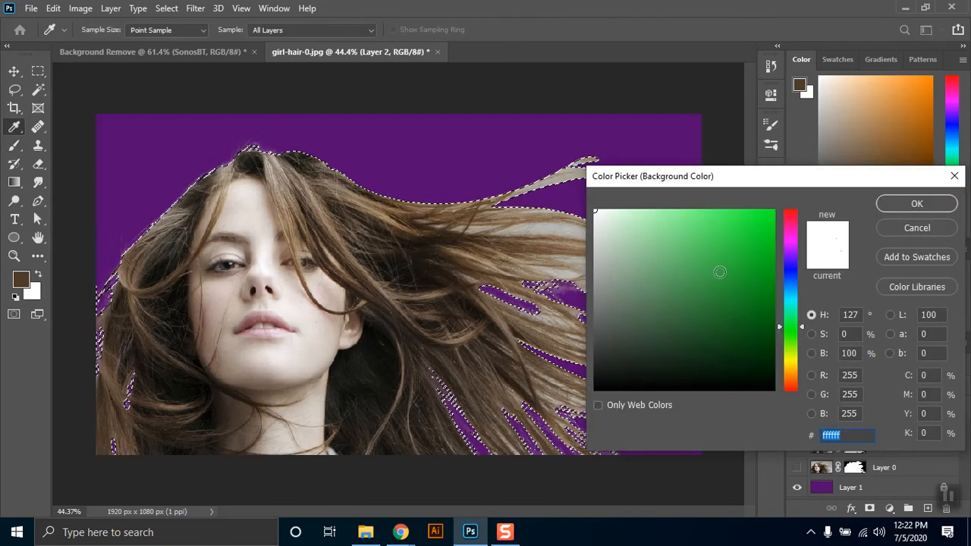
{"action": "left_click", "coordinate": [791, 379]}
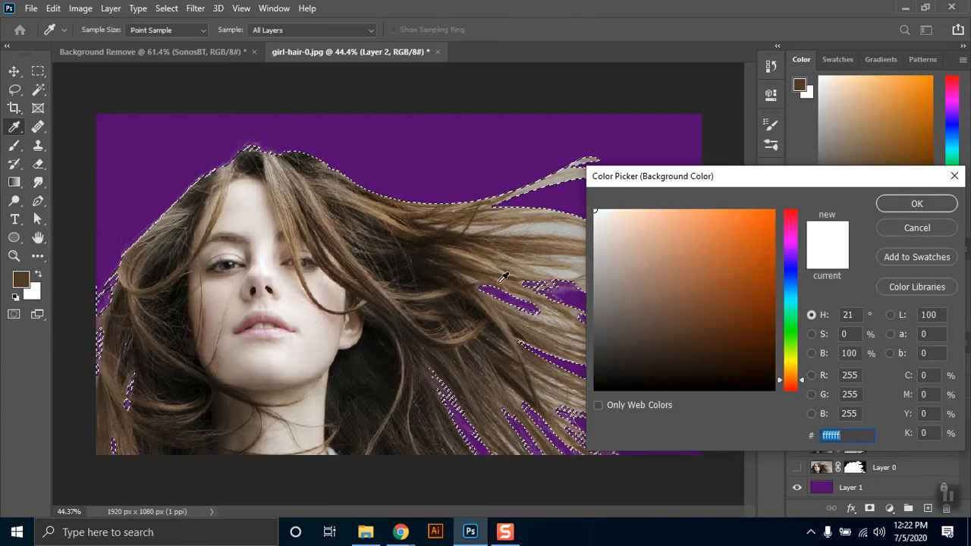
{"action": "left_click", "coordinate": [430, 264]}
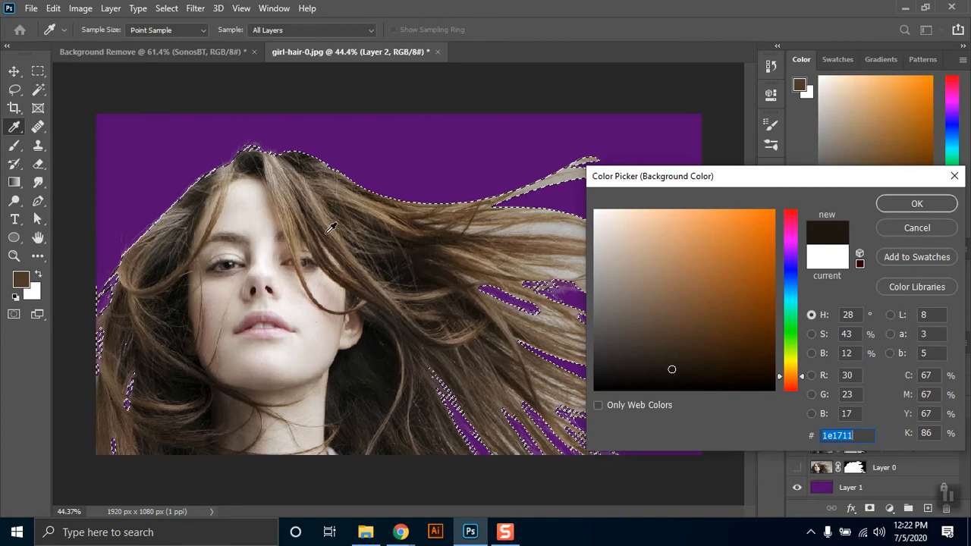
{"action": "left_click", "coordinate": [286, 189]}
{"action": "left_click", "coordinate": [933, 207]}
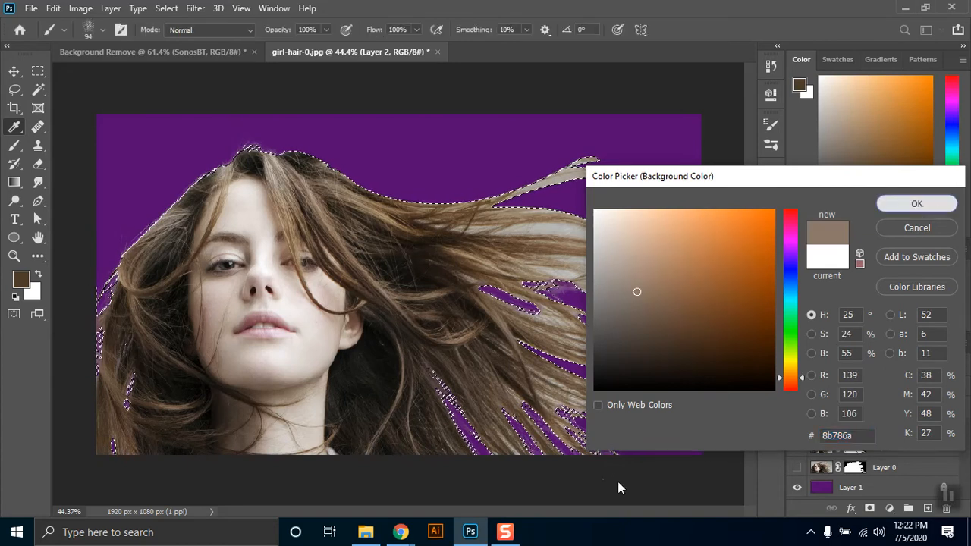
Try a brown hair brush stroke at 94 px along the lowest flying strand
{"action": "mouse_move", "coordinate": [579, 392]}
{"action": "left_mouse_down"}
{"action": "mouse_move", "coordinate": [700, 460]}
{"action": "mouse_move", "coordinate": [584, 396]}
{"action": "mouse_move", "coordinate": [662, 422]}
{"action": "mouse_move", "coordinate": [471, 351]}
{"action": "mouse_move", "coordinate": [530, 383]}
{"action": "left_mouse_up"}
{"action": "key", "text": "ctrl+z"}
{"action": "key", "text": "ctrl+z"}
{"action": "key", "text": "ctrl+z"}
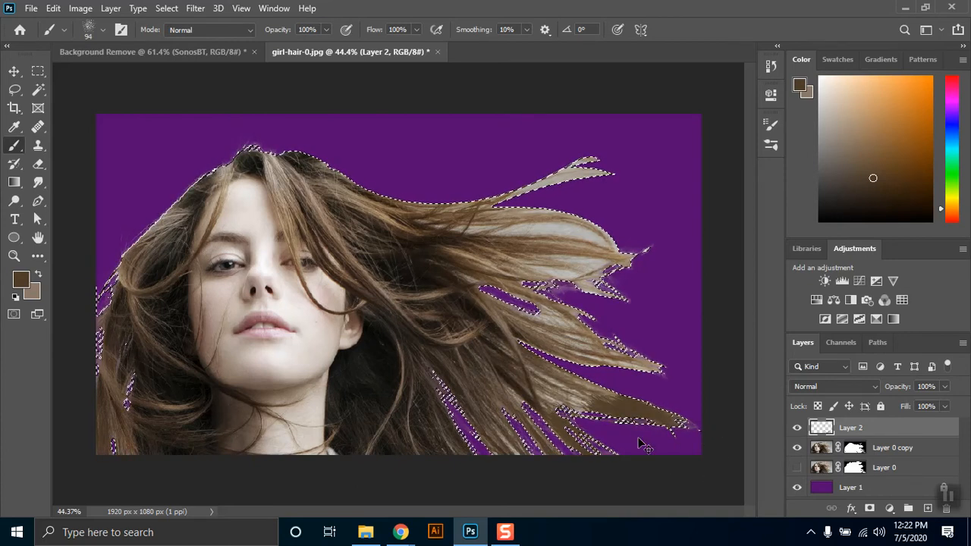
{"action": "key", "text": "ctrl+z"}
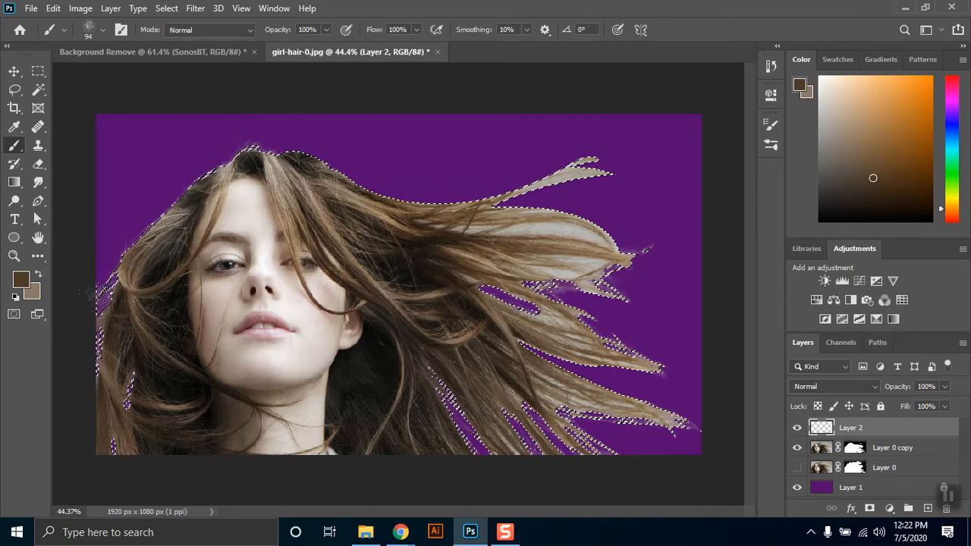
Set the foreground colour to a very dark, near-black brown
{"action": "left_click", "coordinate": [20, 281]}
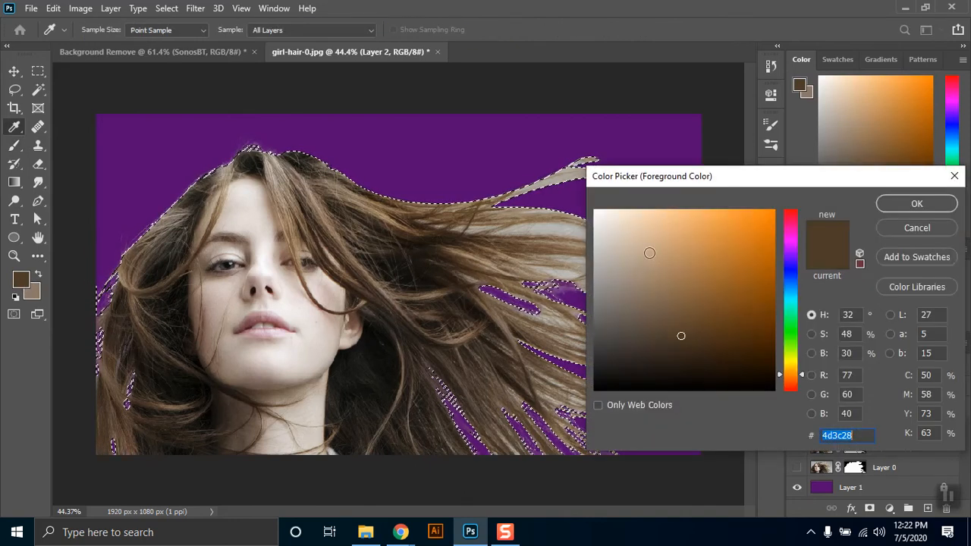
{"action": "left_click", "coordinate": [701, 367]}
{"action": "key", "text": "Return"}
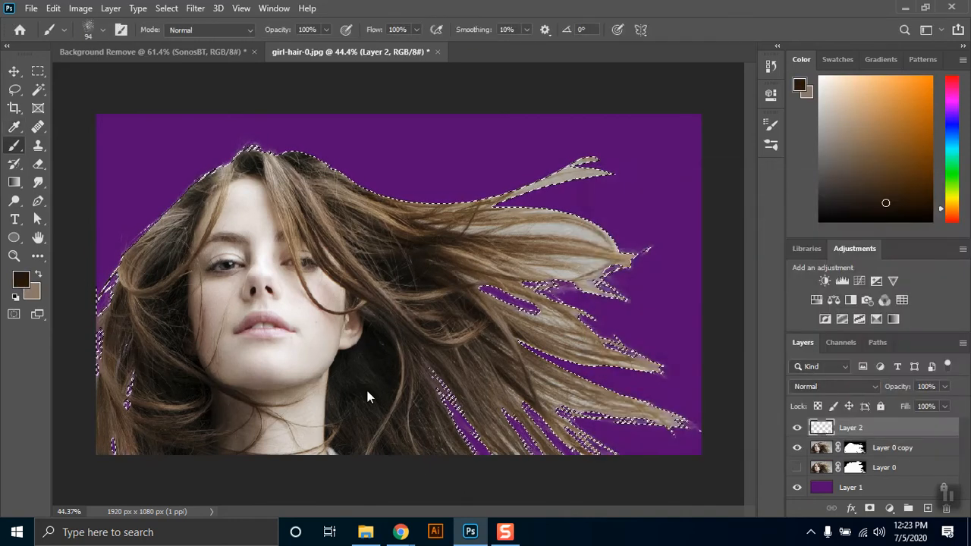
Reduce the hair brush size to 40 px and further down to 12 px
{"action": "right_click", "coordinate": [121, 448]}
{"action": "left_click", "coordinate": [199, 316]}
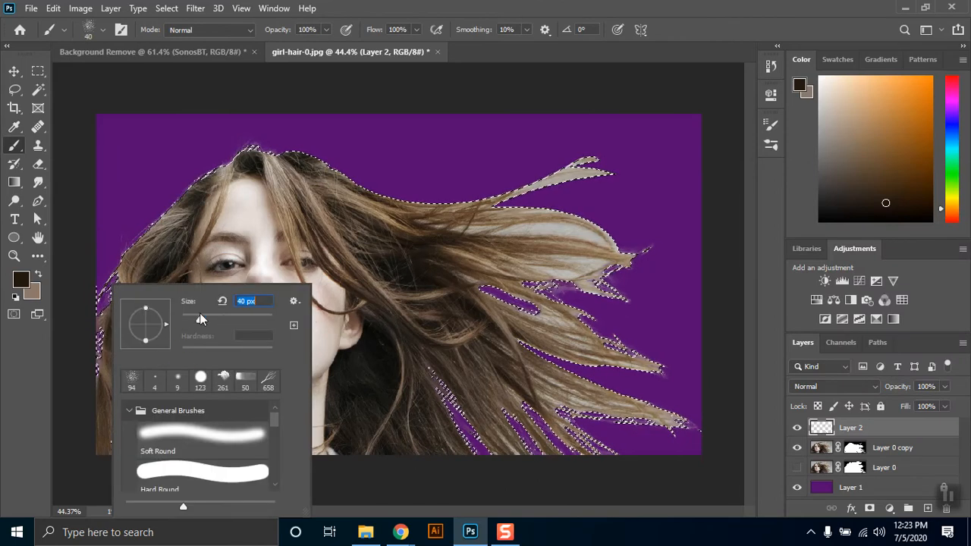
{"action": "key", "text": "Return"}
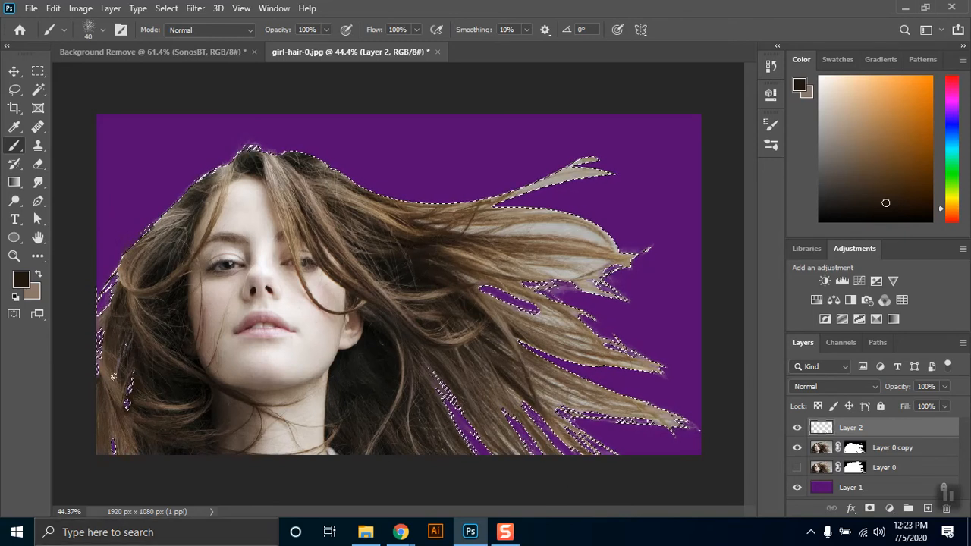
{"action": "right_click", "coordinate": [162, 400]}
{"action": "left_click_drag", "start_coordinate": [247, 318], "coordinate": [244, 319]}
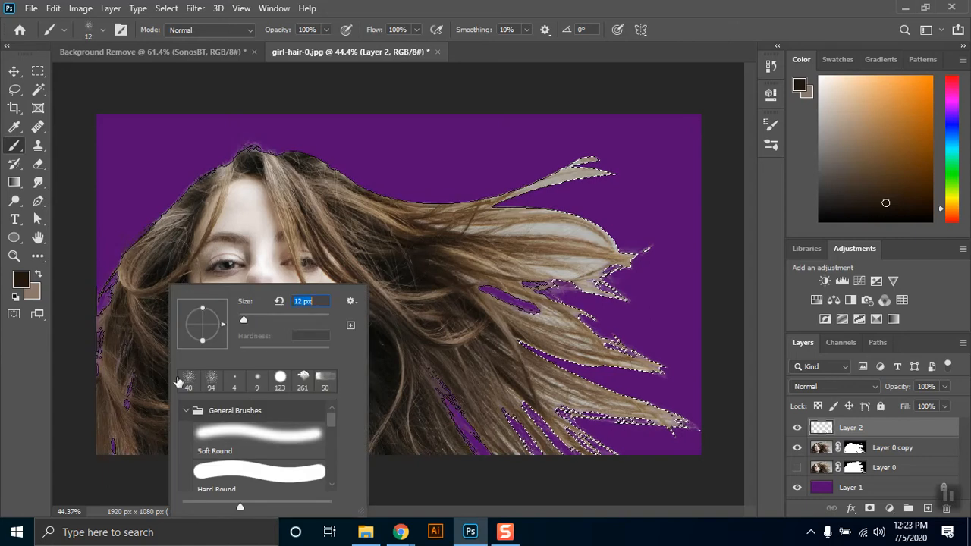
{"action": "key", "text": "Return"}
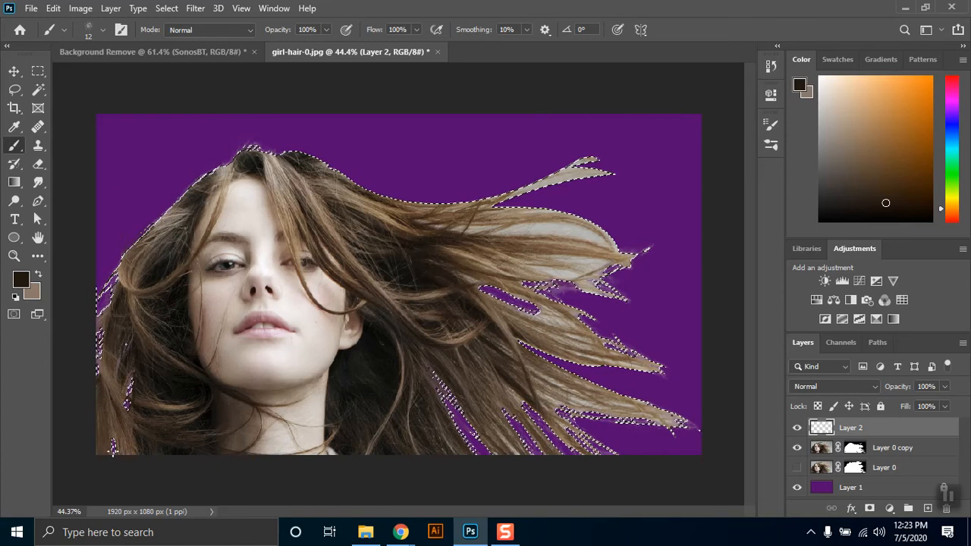
Clear the selection and toggle Layer 2's visibility to compare the hair with and without it
{"action": "left_click", "coordinate": [797, 428]}
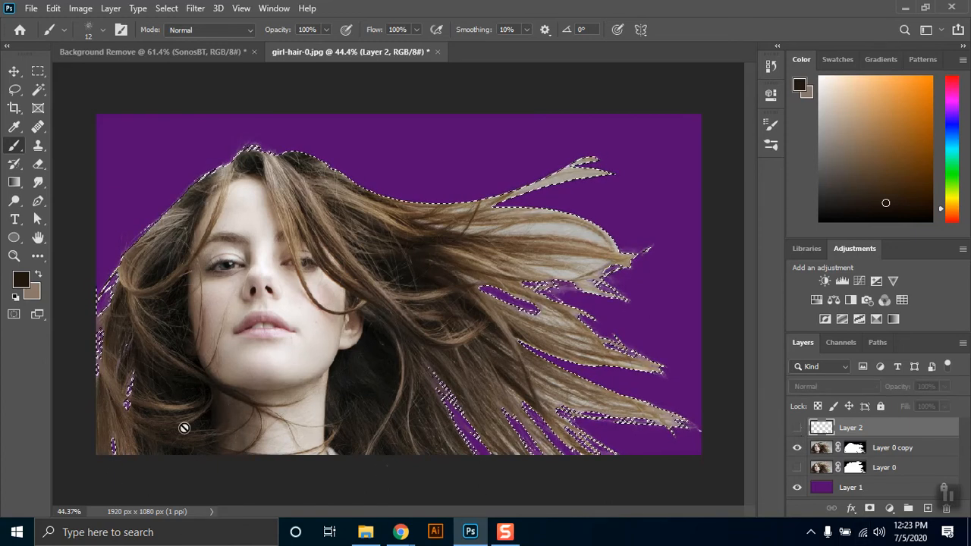
{"action": "left_click", "coordinate": [38, 71]}
{"action": "left_click", "coordinate": [462, 154]}
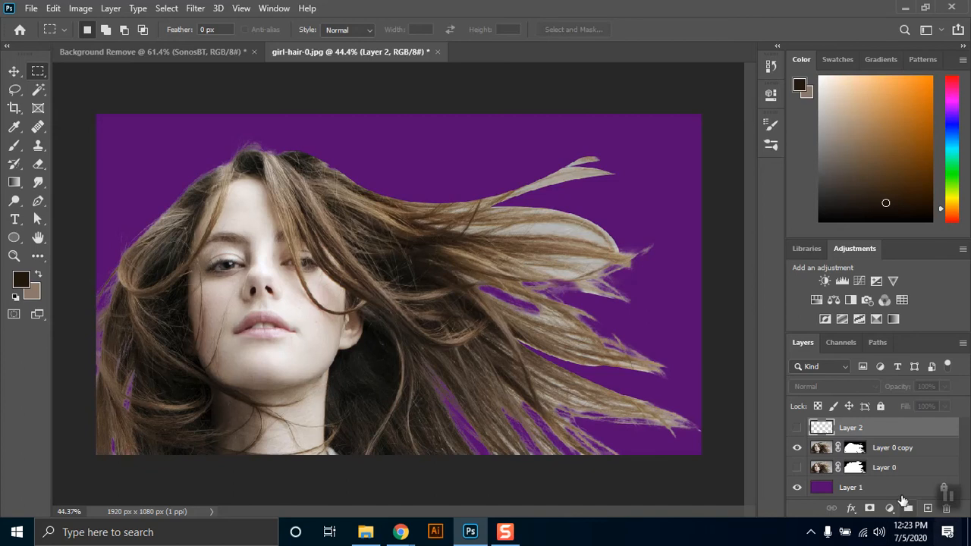
{"action": "left_click", "coordinate": [796, 430]}
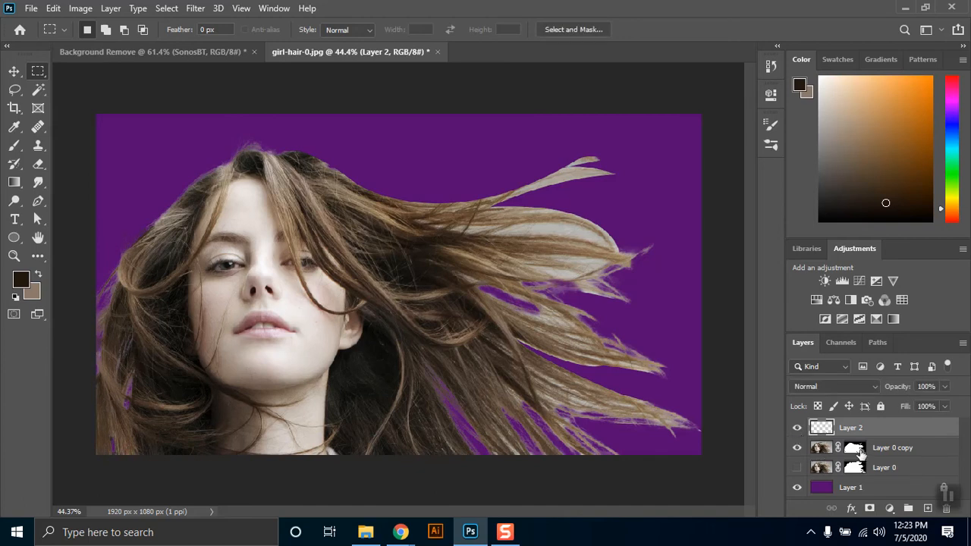
{"action": "left_click", "coordinate": [798, 428]}
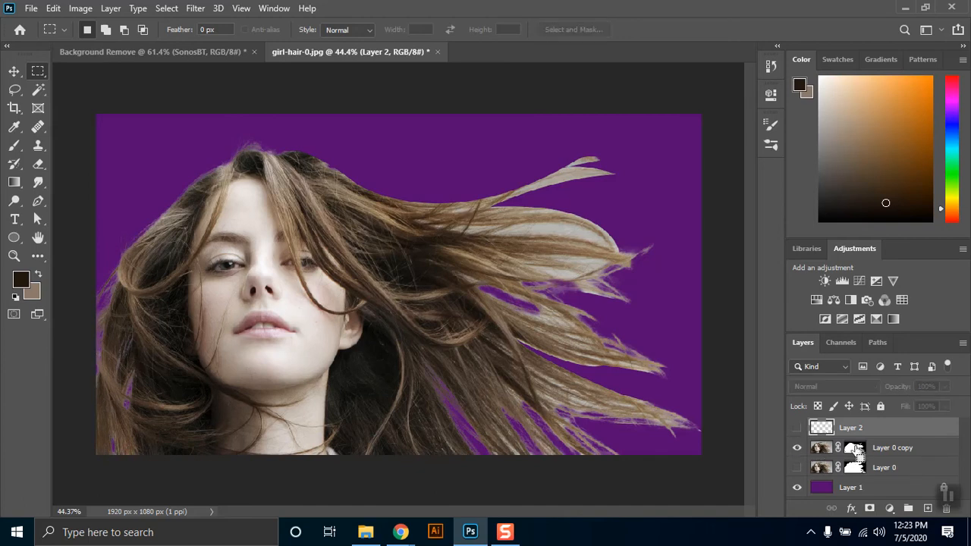
Load the Layer 0 copy mask as a selection, show Layer 2, and activate the Brush tool
{"action": "left_click", "coordinate": [855, 449], "text": "ctrl"}
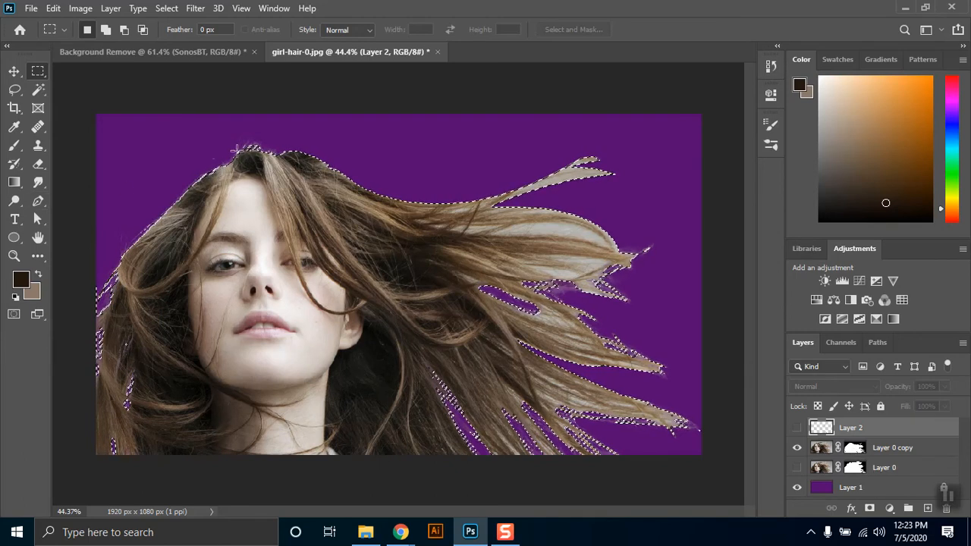
{"action": "left_click", "coordinate": [796, 428]}
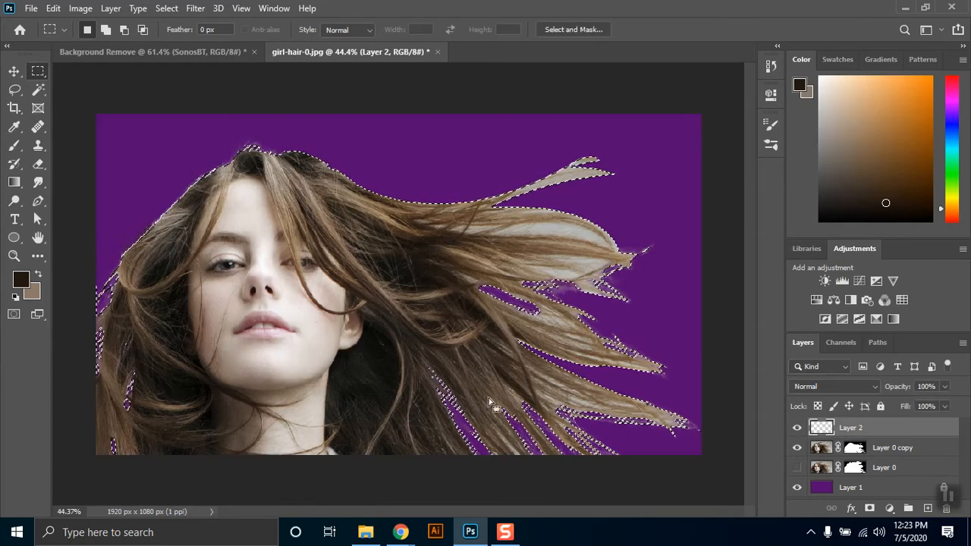
{"action": "key", "text": "b"}
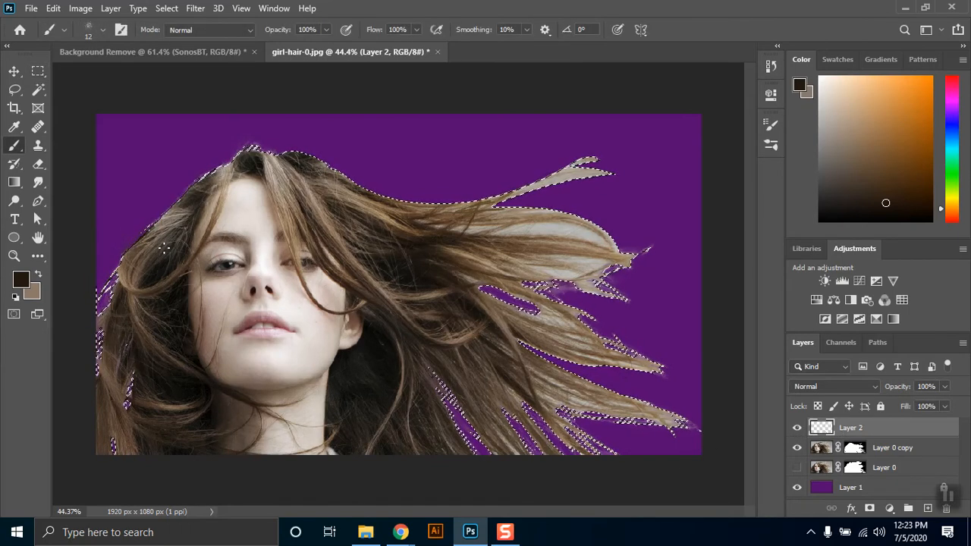
{"action": "left_click", "coordinate": [770, 146]}
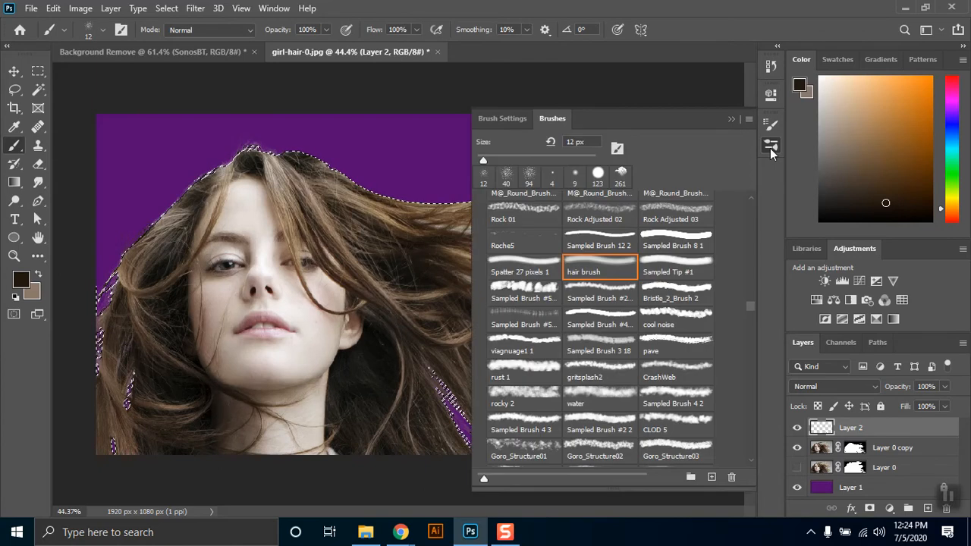
{"action": "left_click", "coordinate": [271, 9]}
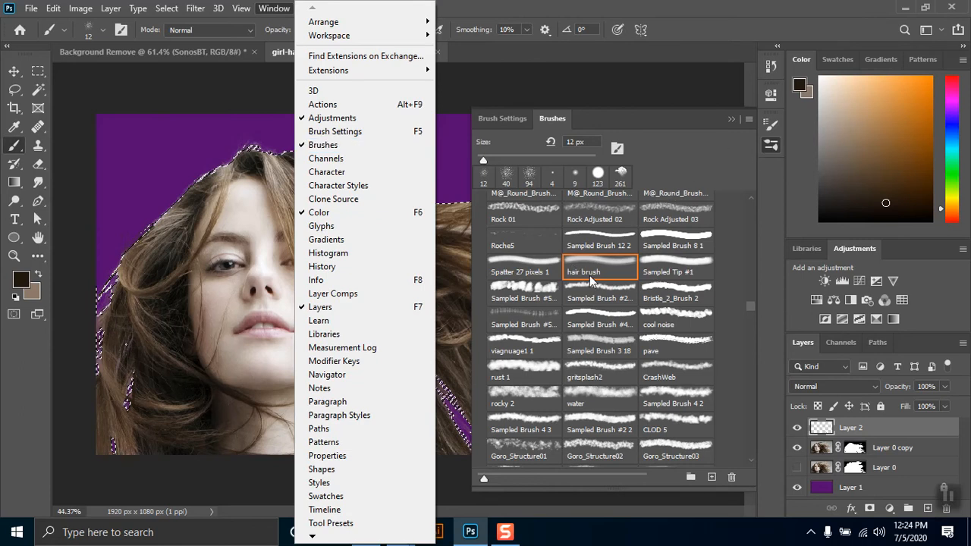
{"action": "left_click", "coordinate": [732, 119]}
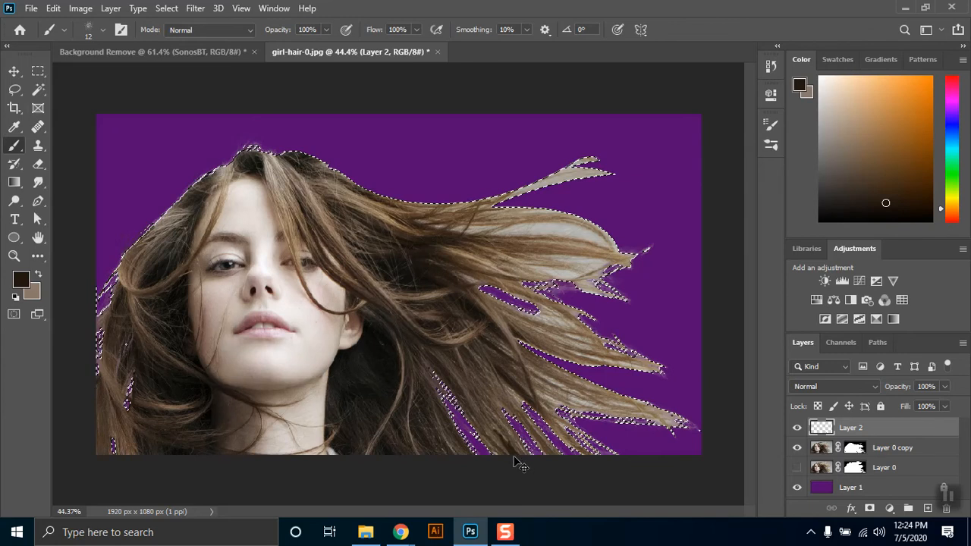
Set the hair brush size to 6 px
{"action": "right_click", "coordinate": [553, 288]}
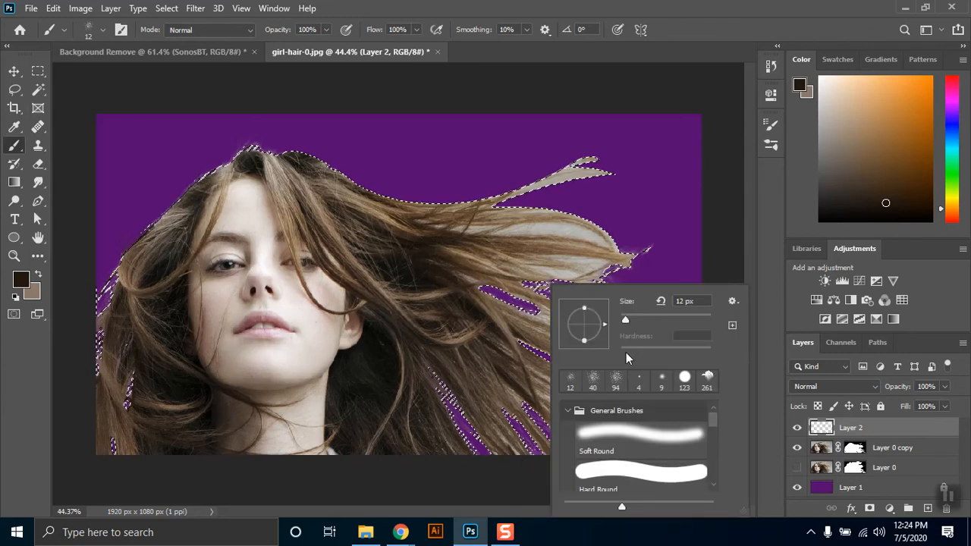
{"action": "left_click_drag", "start_coordinate": [625, 319], "coordinate": [623, 320]}
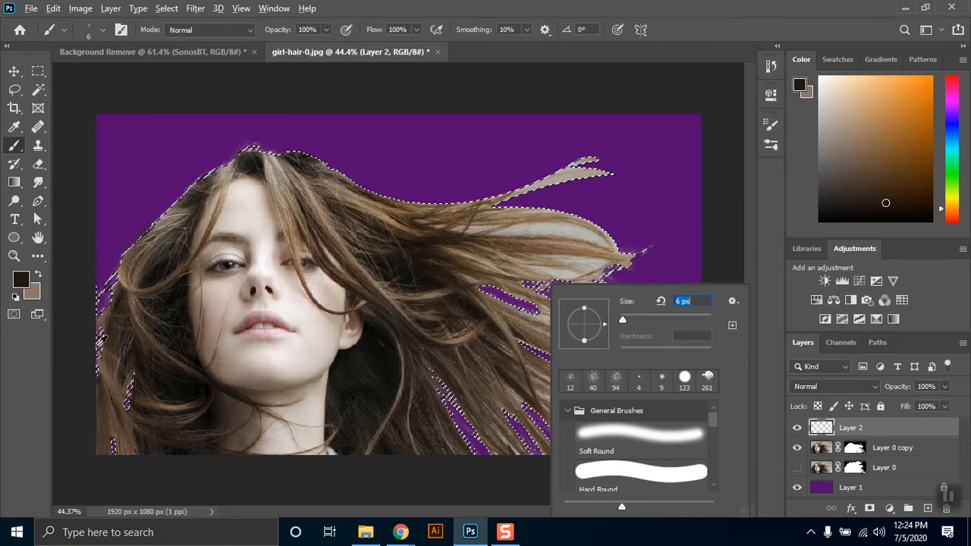
{"action": "left_click", "coordinate": [538, 7]}
Paint thin dark brown strands on Layer 2 over the lower flying hair and its tips
{"action": "scroll", "coordinate": [114, 429], "scroll_direction": "up", "scroll_amount": 5}
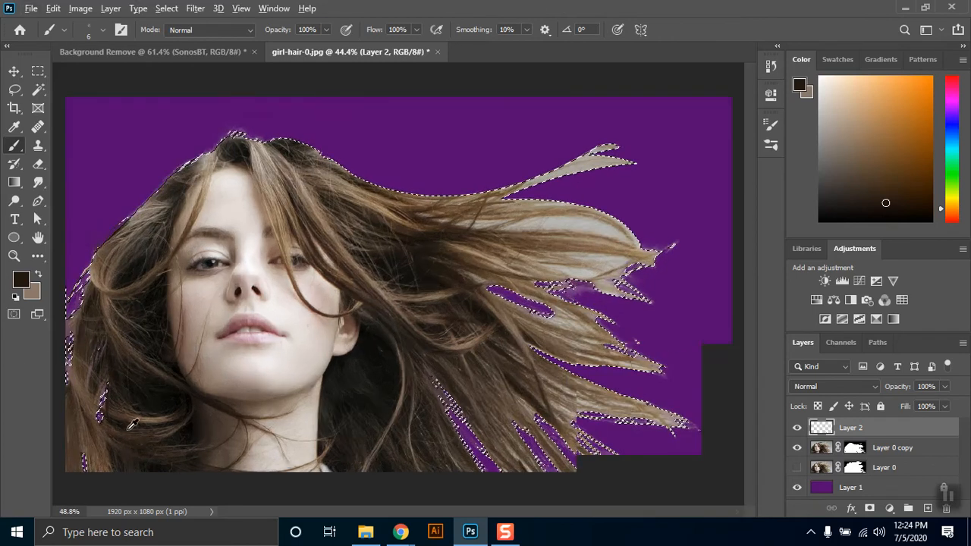
{"action": "scroll", "coordinate": [453, 451], "scroll_direction": "up", "scroll_amount": 4}
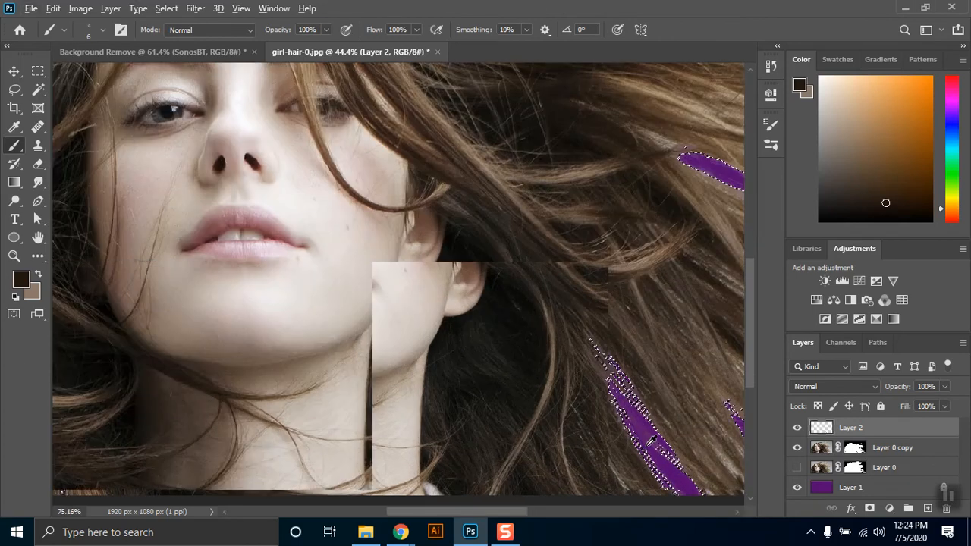
{"action": "scroll", "coordinate": [636, 414], "scroll_direction": "up", "scroll_amount": 4}
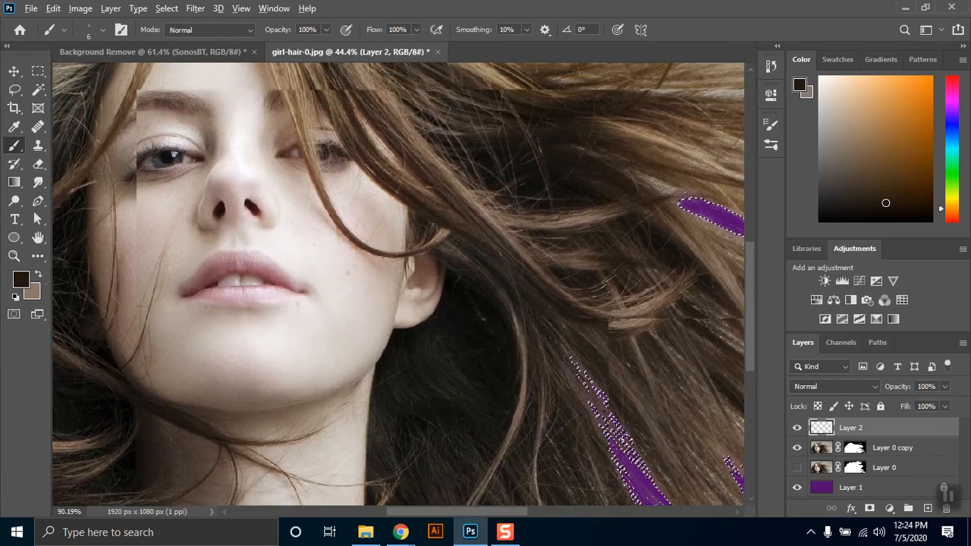
{"action": "scroll", "coordinate": [598, 422], "scroll_direction": "up", "scroll_amount": 4}
{"action": "mouse_move", "coordinate": [598, 422]}
{"action": "left_mouse_down"}
{"action": "mouse_move", "coordinate": [559, 342]}
{"action": "mouse_move", "coordinate": [465, 233]}
{"action": "left_mouse_up"}
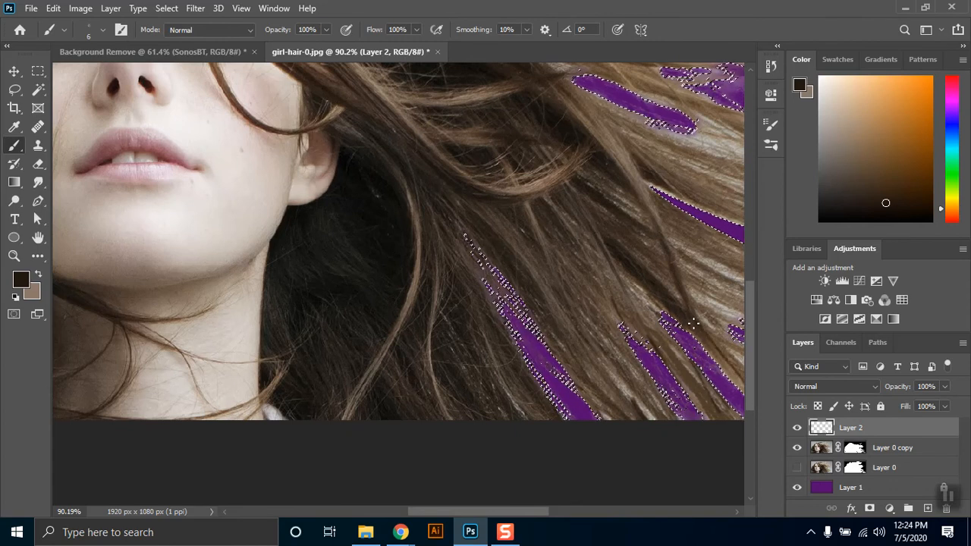
{"action": "scroll", "coordinate": [503, 256], "scroll_direction": "right", "scroll_amount": 5}
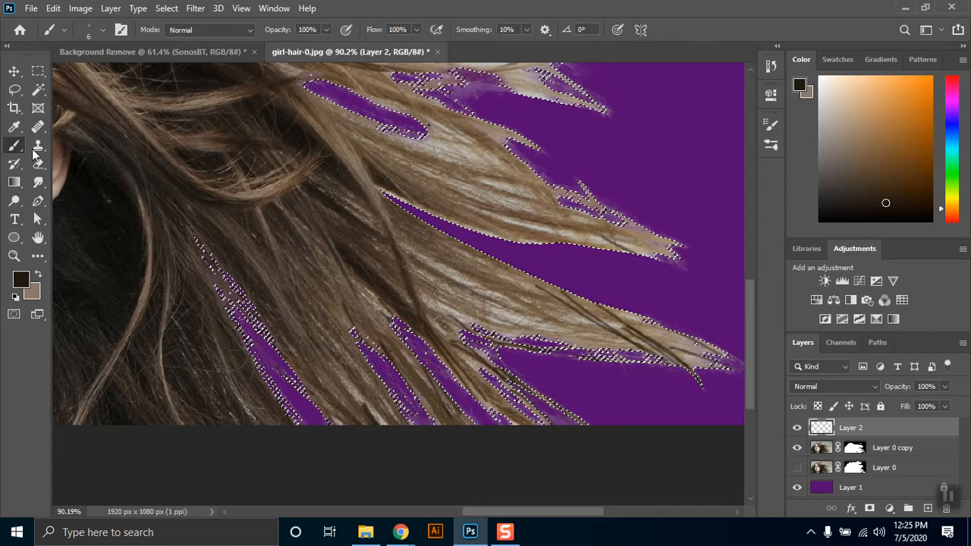
Sample several light, medium and dark browns from the flying strands, ending with a light brown as the foreground colour
{"action": "left_click", "coordinate": [603, 227], "text": "alt"}
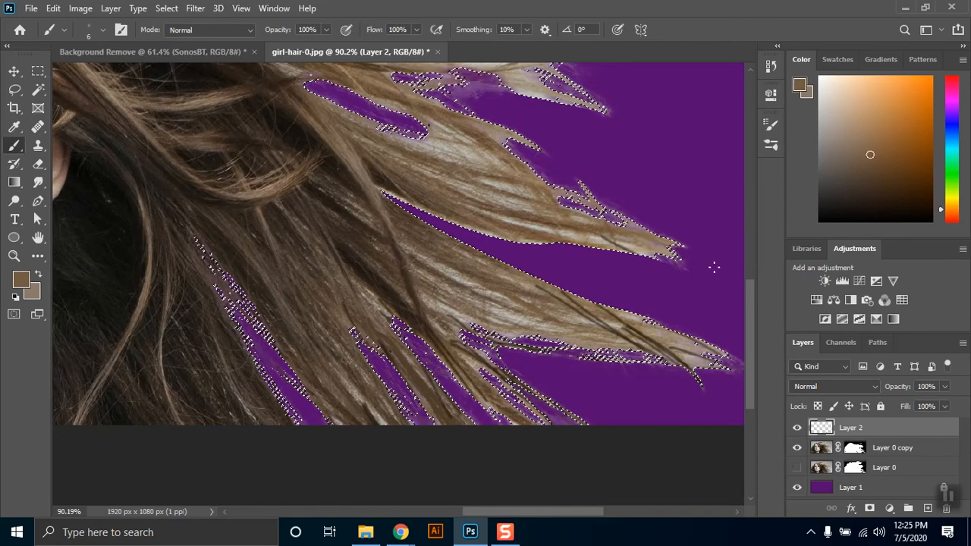
{"action": "left_click", "coordinate": [598, 227], "text": "alt"}
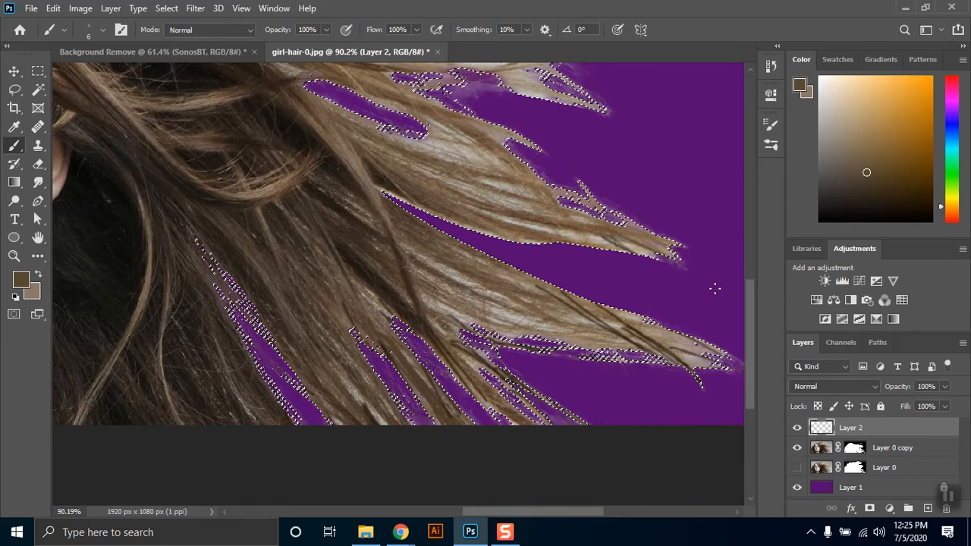
{"action": "left_click", "coordinate": [528, 78], "text": "alt"}
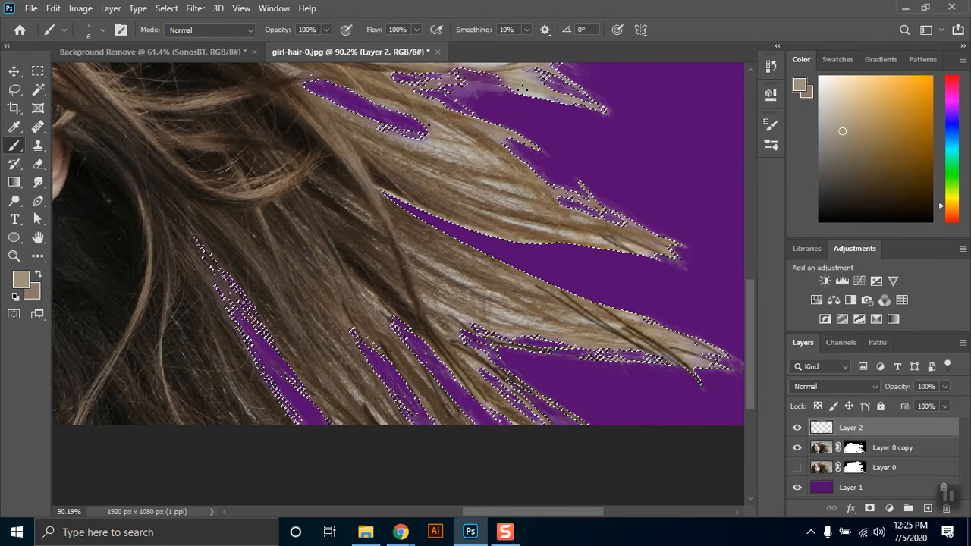
{"action": "left_click", "coordinate": [489, 132], "text": "alt"}
{"action": "left_click", "coordinate": [476, 126], "text": "alt"}
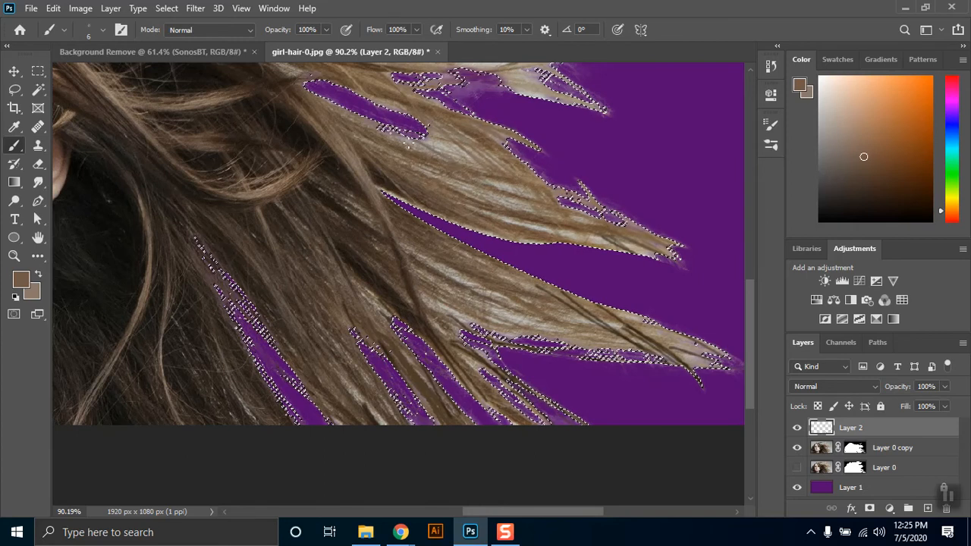
{"action": "left_click", "coordinate": [384, 177], "text": "alt"}
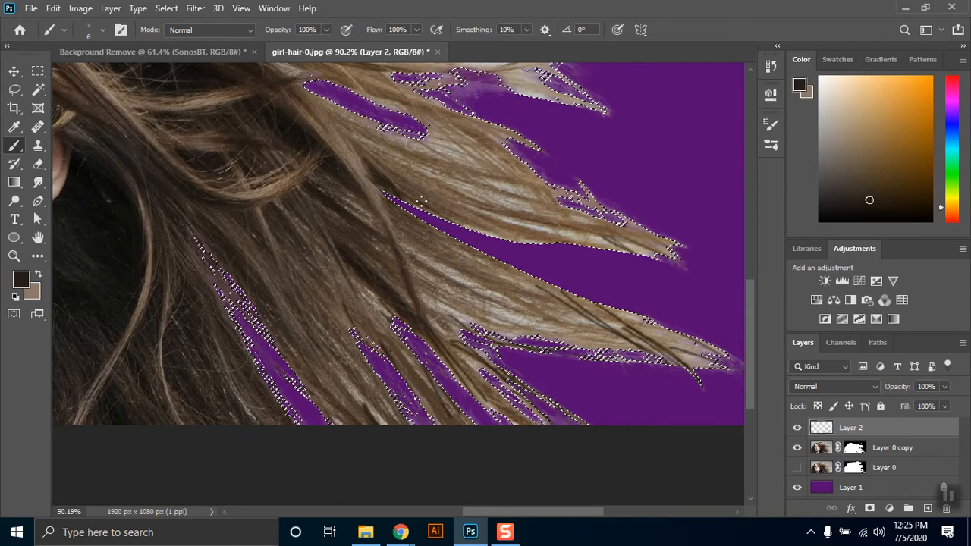
{"action": "left_click", "coordinate": [505, 244], "text": "alt"}
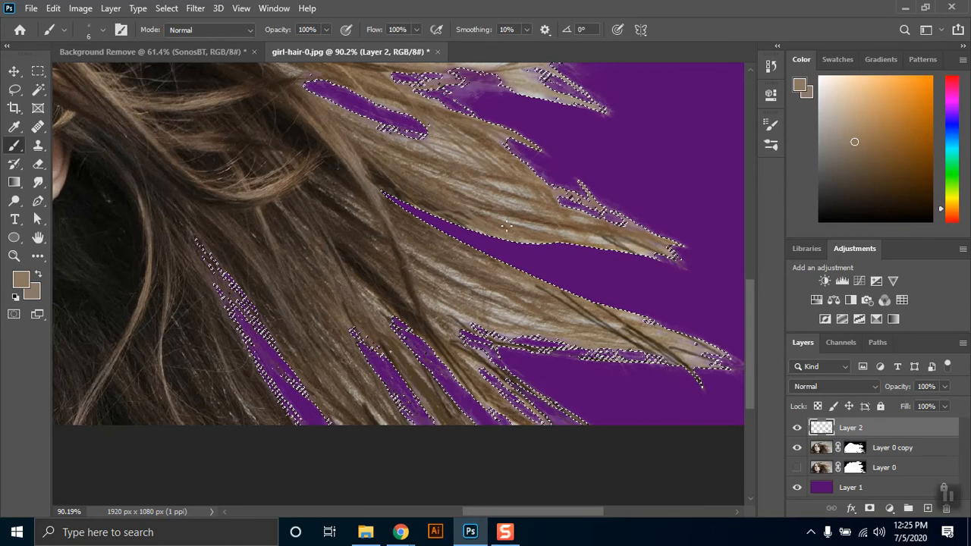
Sample a darker brown from the flying hair strands as the foreground colour and clear the selection around the hair
{"action": "left_click", "coordinate": [517, 211], "text": "alt"}
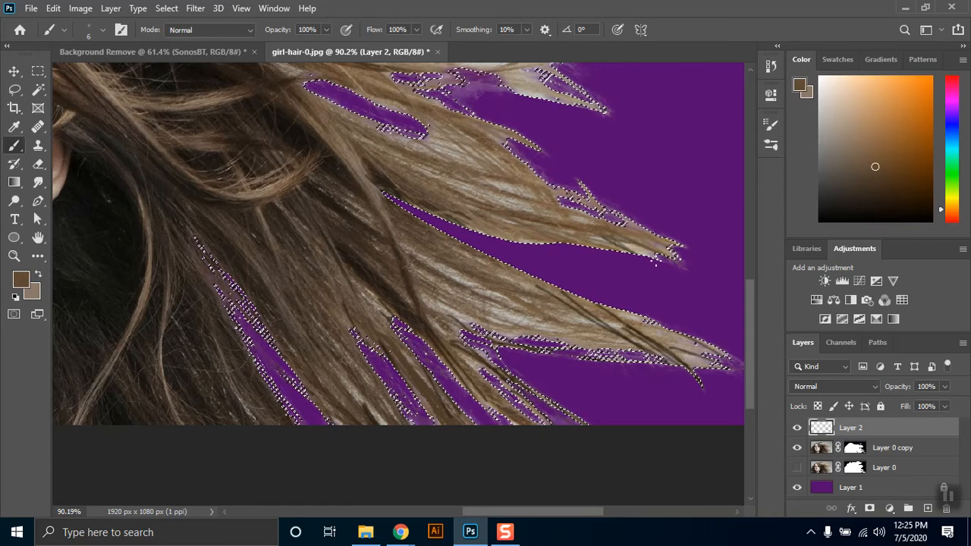
{"action": "scroll", "coordinate": [563, 227], "scroll_direction": "down", "scroll_amount": 2}
{"action": "scroll", "coordinate": [733, 466], "scroll_direction": "down", "scroll_amount": 5}
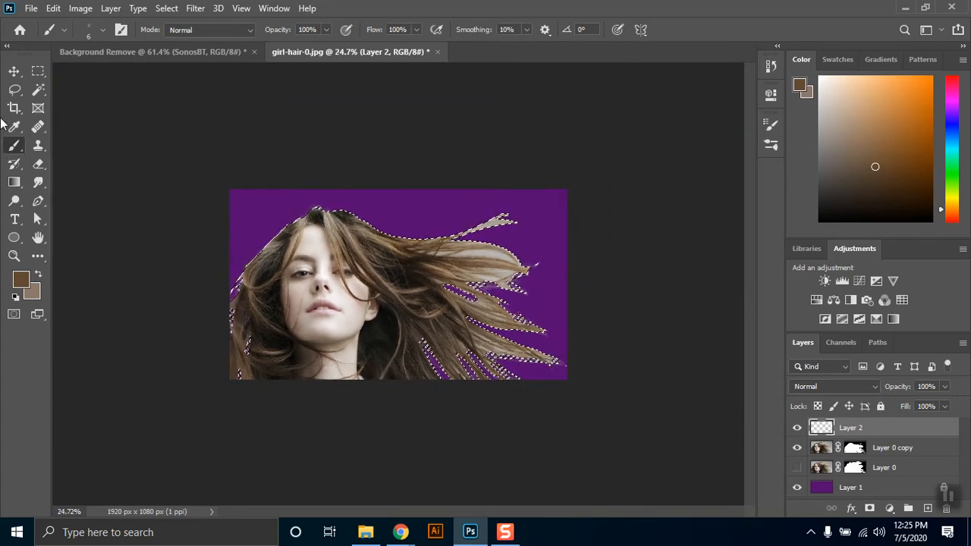
{"action": "key", "text": "m"}
{"action": "left_click", "coordinate": [453, 260]}
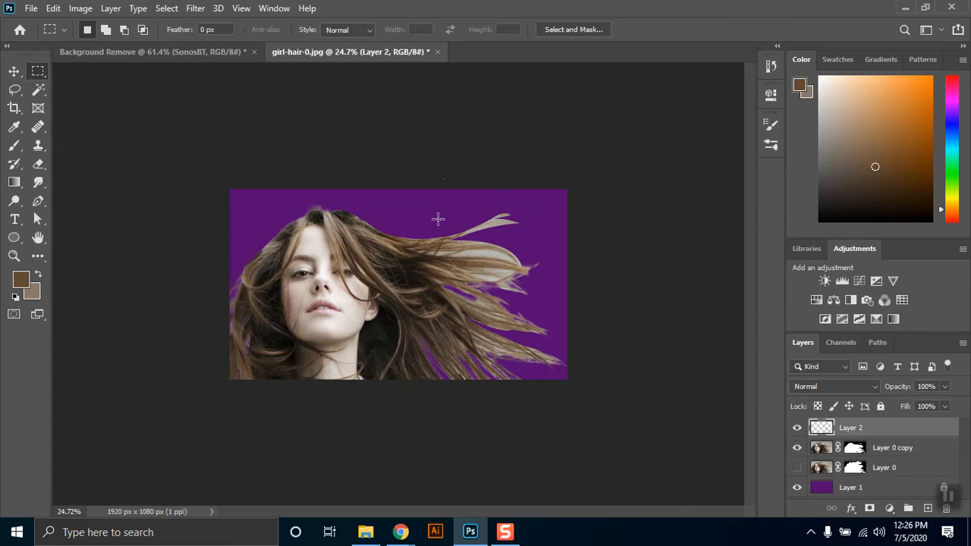
Compare the cutout with and without the purple Layer 1, leaving Layer 1 hidden
{"action": "left_click", "coordinate": [795, 488]}
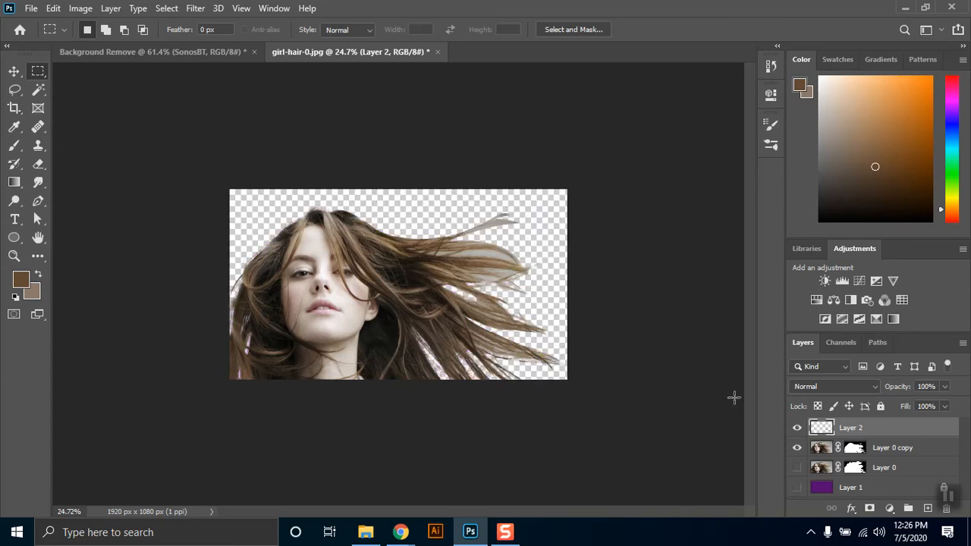
{"action": "left_click", "coordinate": [797, 490]}
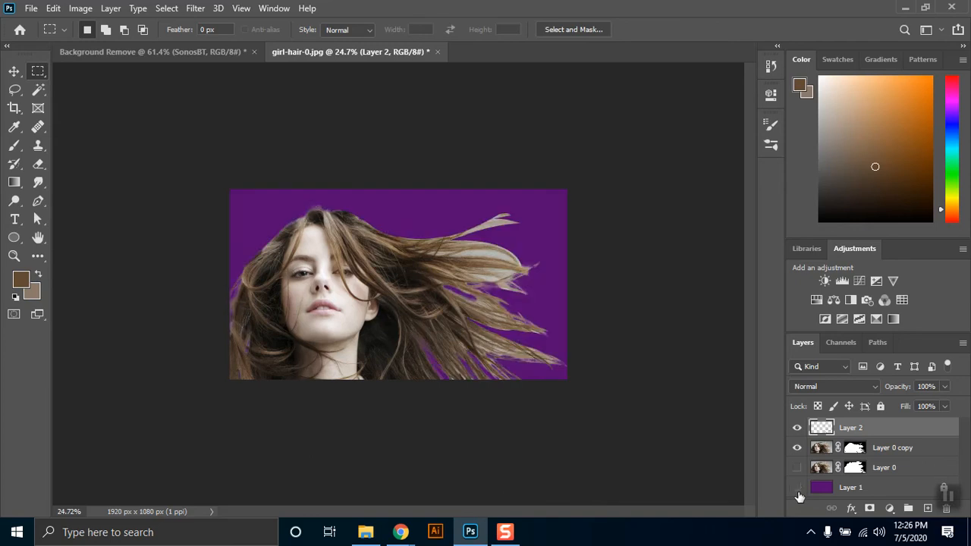
{"action": "left_click", "coordinate": [797, 488]}
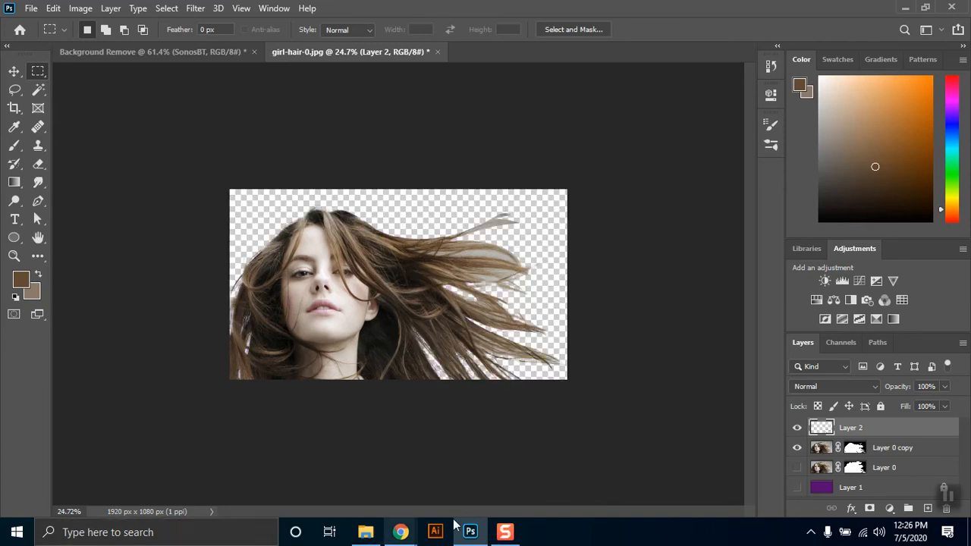
Place the bg image from the Class 3 folder into the girl-hair-0.jpg document
{"action": "left_click", "coordinate": [366, 531]}
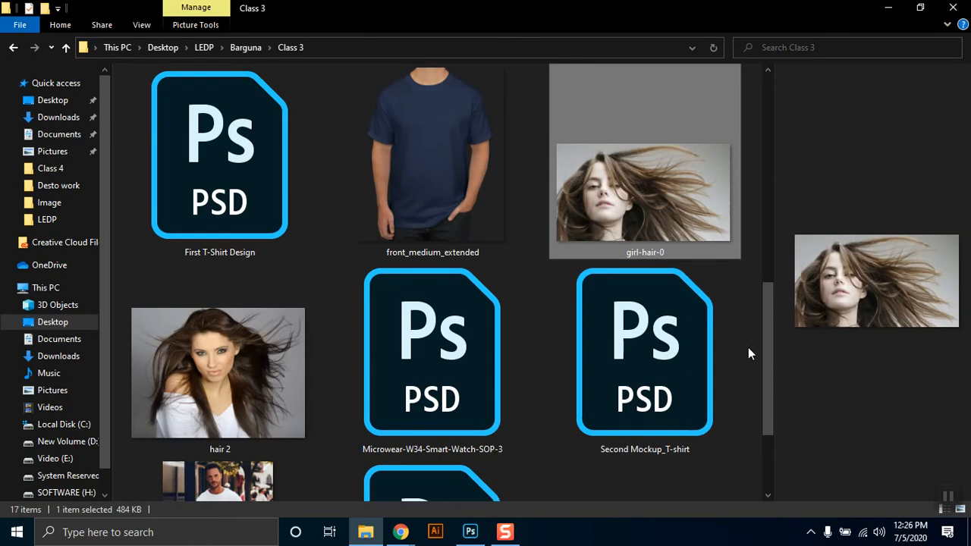
{"action": "left_click_drag", "start_coordinate": [769, 325], "coordinate": [784, 108]}
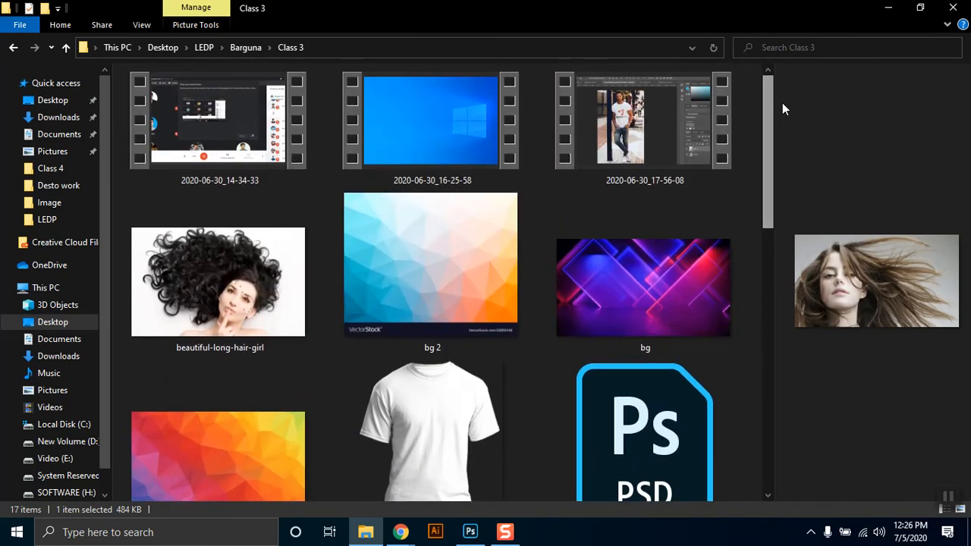
{"action": "left_click", "coordinate": [623, 261]}
{"action": "left_click_drag", "start_coordinate": [660, 269], "coordinate": [457, 314]}
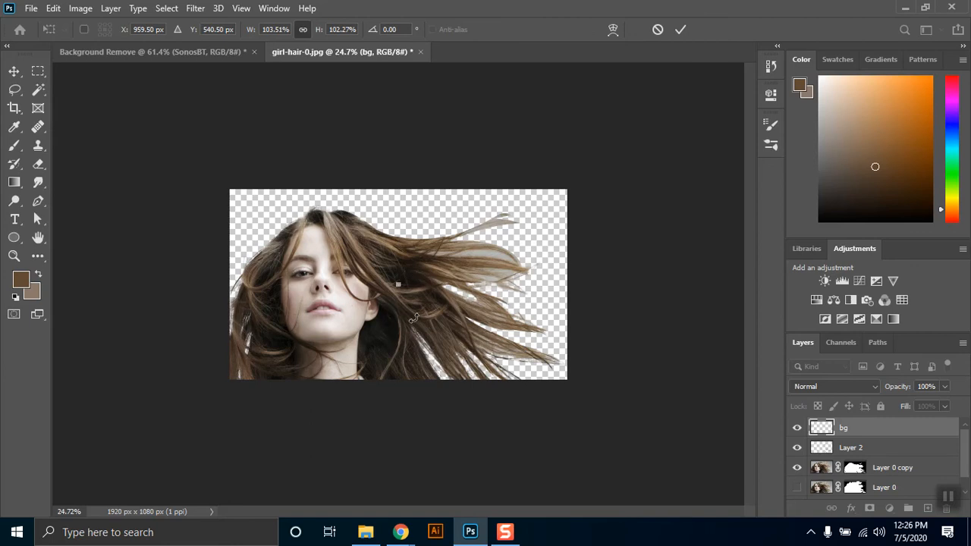
Enlarge the placed bg image to cover the whole canvas and send it beneath all other layers
{"action": "left_click_drag", "start_coordinate": [402, 289], "coordinate": [568, 410]}
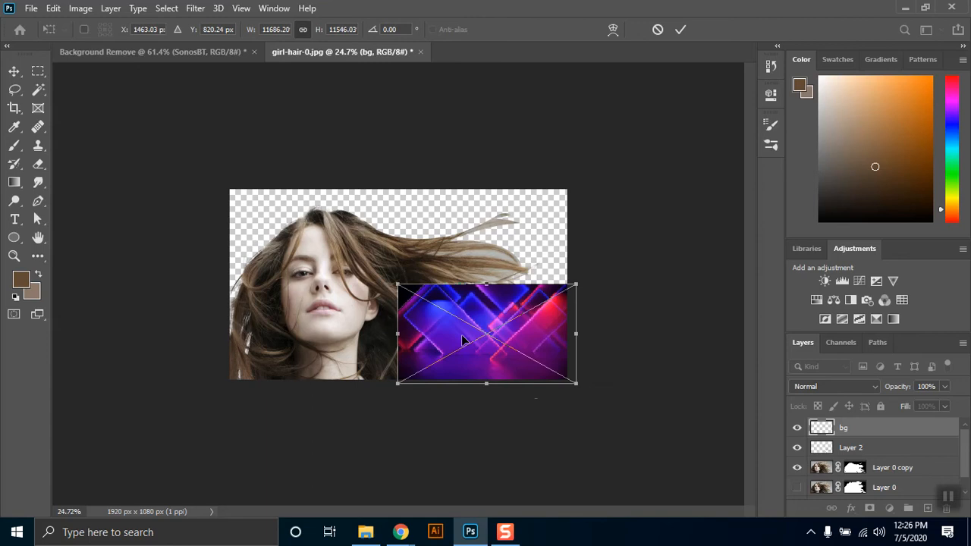
{"action": "left_click_drag", "start_coordinate": [400, 285], "coordinate": [229, 160]}
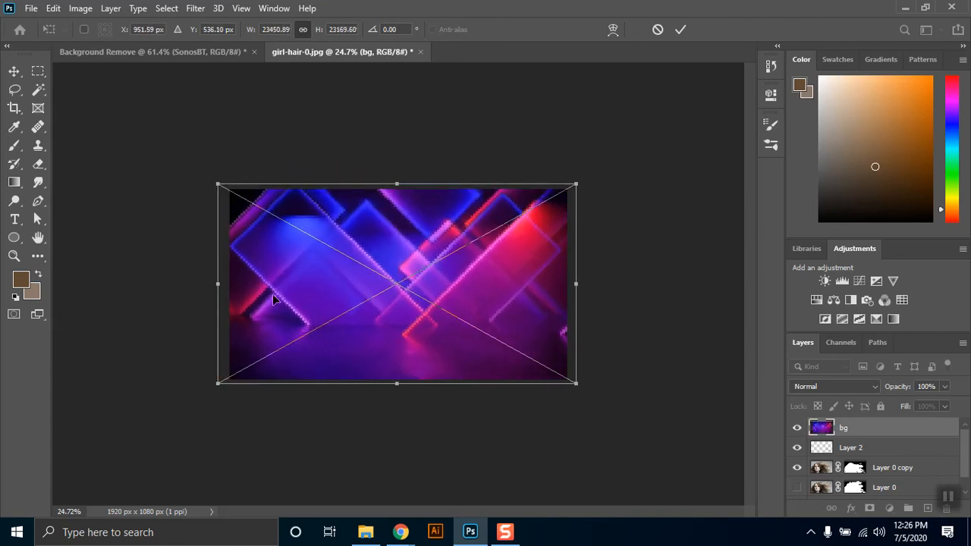
{"action": "key", "text": "Return"}
{"action": "key", "text": "ctrl+shift+bracketleft"}
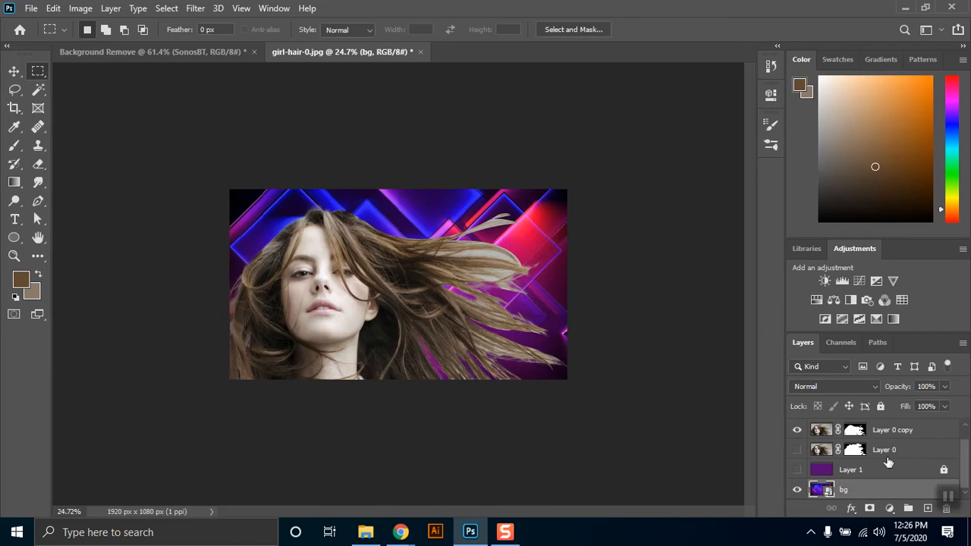
Toggle the visibility of Layer 0 copy and Layer 2 to compare the cutout hair against the new background
{"action": "left_click", "coordinate": [796, 430]}
{"action": "left_click", "coordinate": [796, 430]}
{"action": "left_click", "coordinate": [796, 431]}
{"action": "left_click", "coordinate": [796, 430]}
{"action": "key", "text": "ctrl+shift+alt+n"}
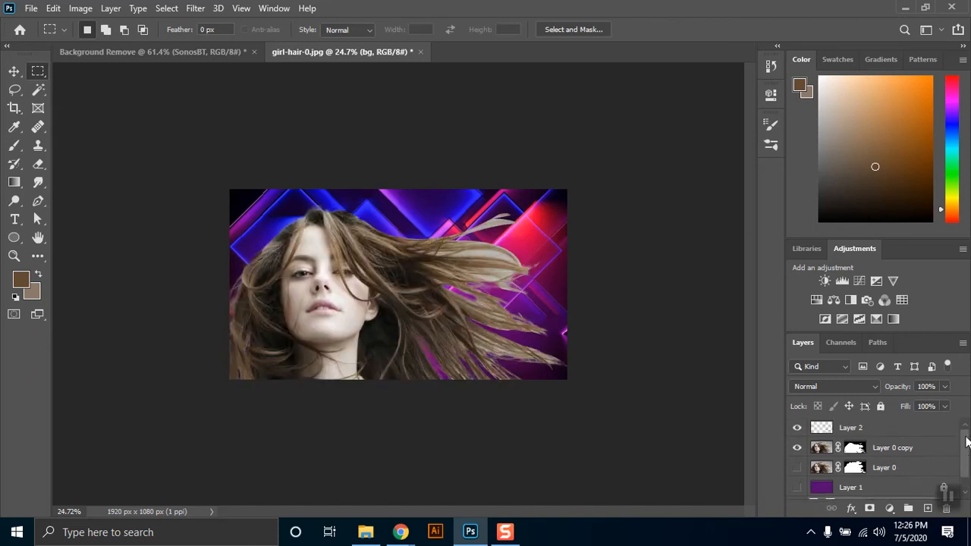
{"action": "left_click", "coordinate": [797, 430]}
{"action": "left_click", "coordinate": [797, 430]}
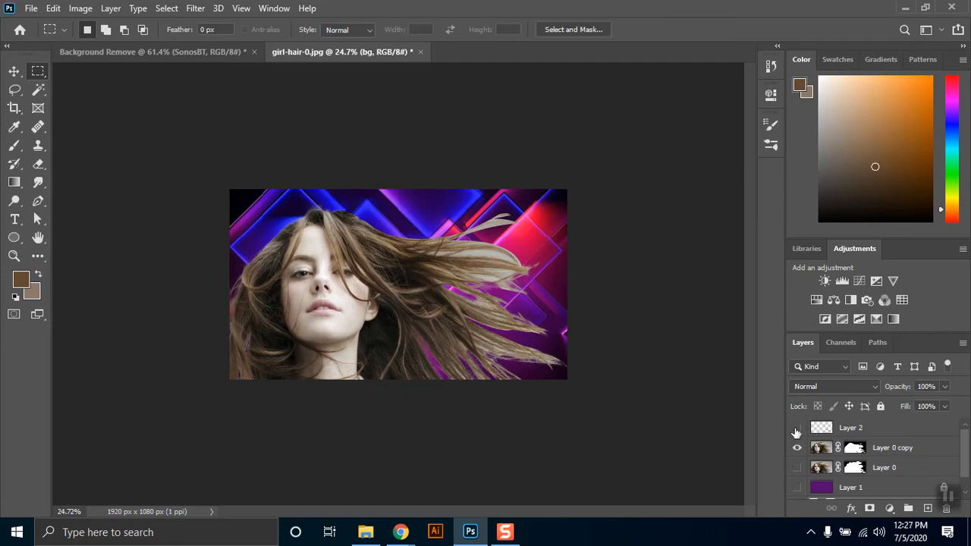
{"action": "left_click", "coordinate": [796, 429]}
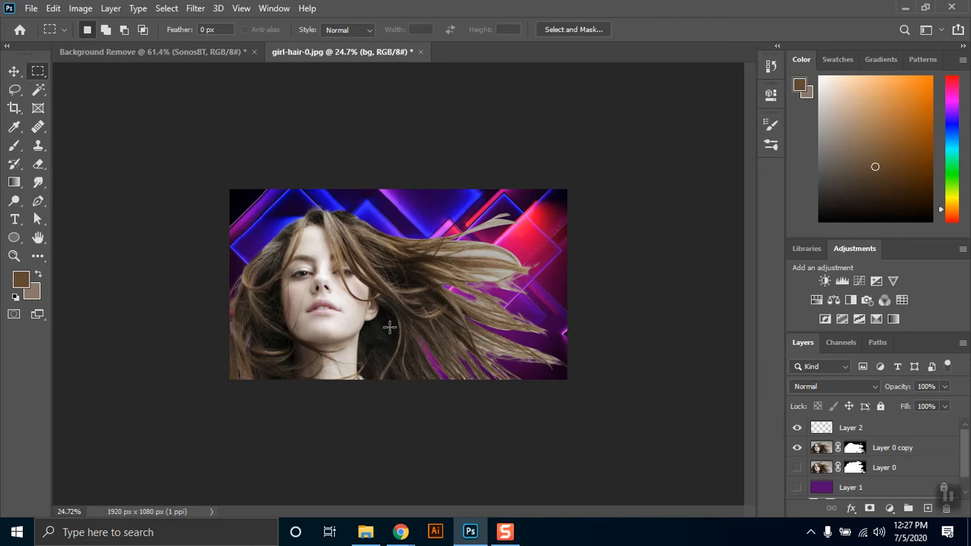
Make Layer 2 the active layer and return to the Rectangular Marquee tool
{"action": "left_click", "coordinate": [39, 164]}
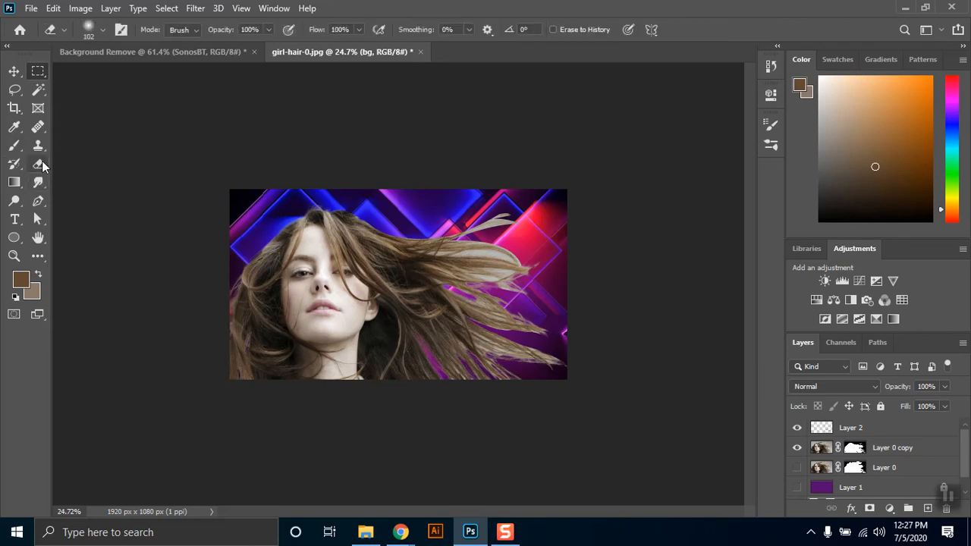
{"action": "left_click", "coordinate": [819, 431]}
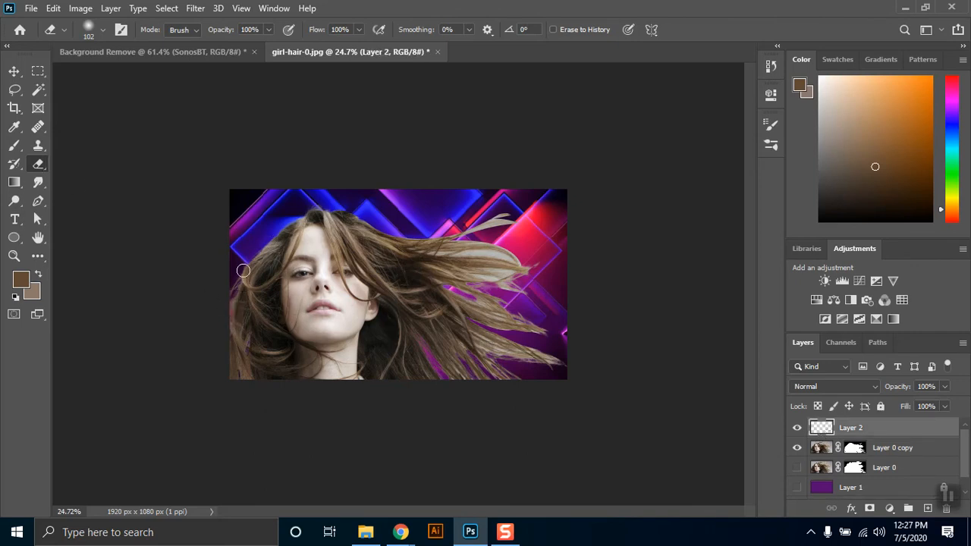
{"action": "left_click", "coordinate": [38, 71]}
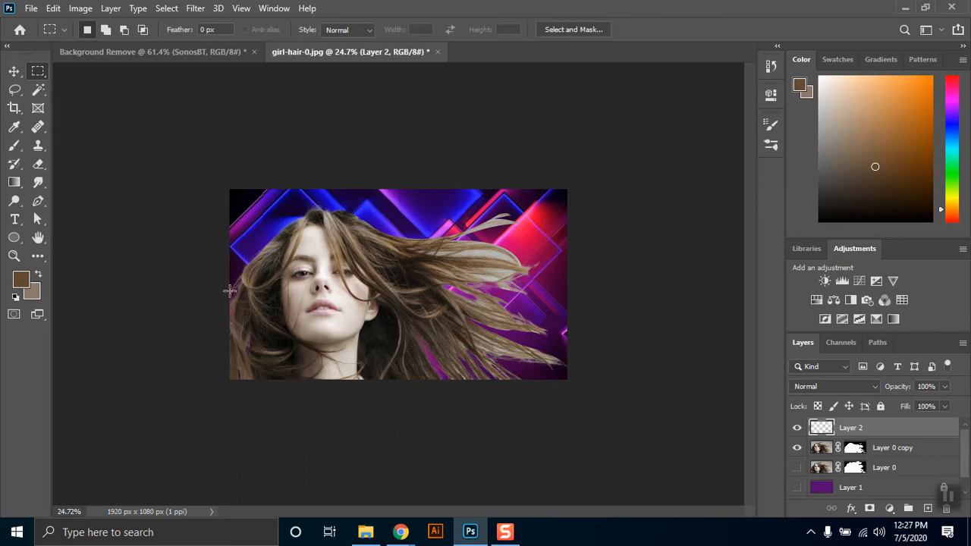
{"action": "left_click", "coordinate": [166, 8]}
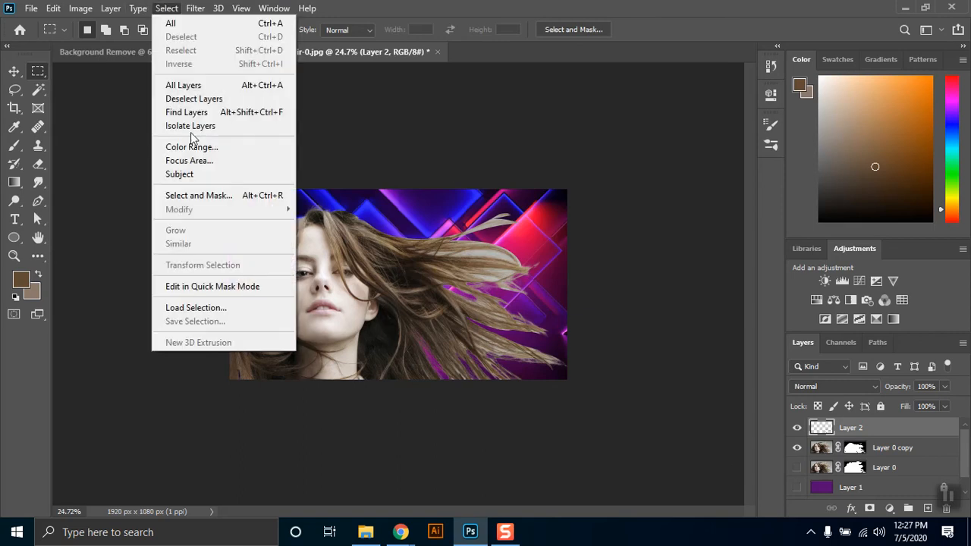
{"action": "left_click", "coordinate": [647, 6]}
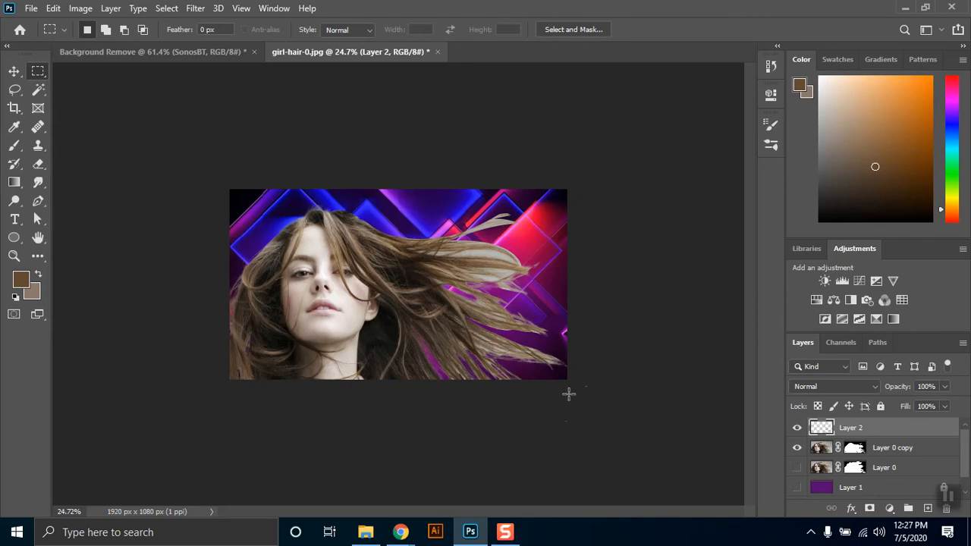
Compare the hair with and without Layer 0 copy and Layer 2, leaving Layer 0 copy visible and Layer 2 hidden
{"action": "left_click", "coordinate": [798, 448]}
{"action": "left_click", "coordinate": [797, 428]}
{"action": "left_click", "coordinate": [797, 448]}
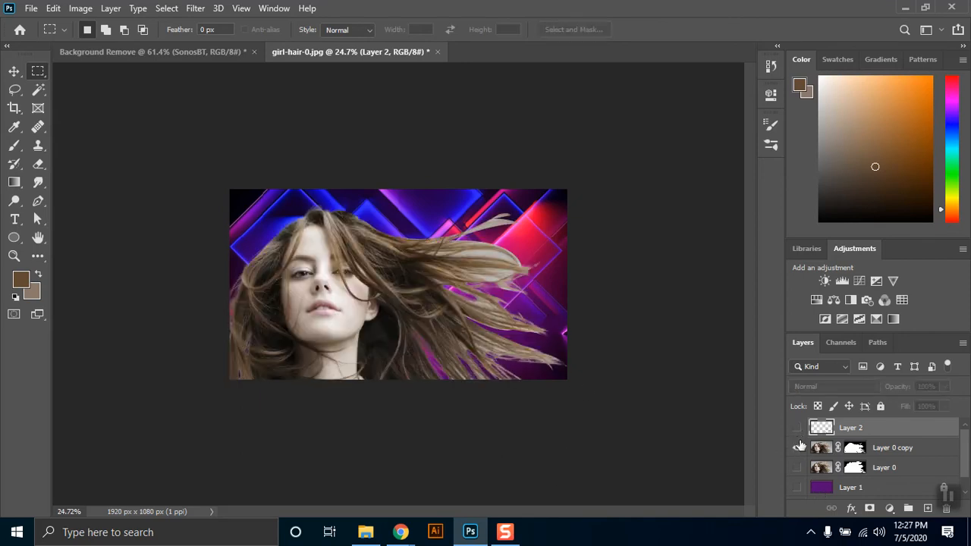
{"action": "left_click", "coordinate": [797, 428]}
{"action": "left_click", "coordinate": [798, 428]}
{"action": "left_click", "coordinate": [797, 427]}
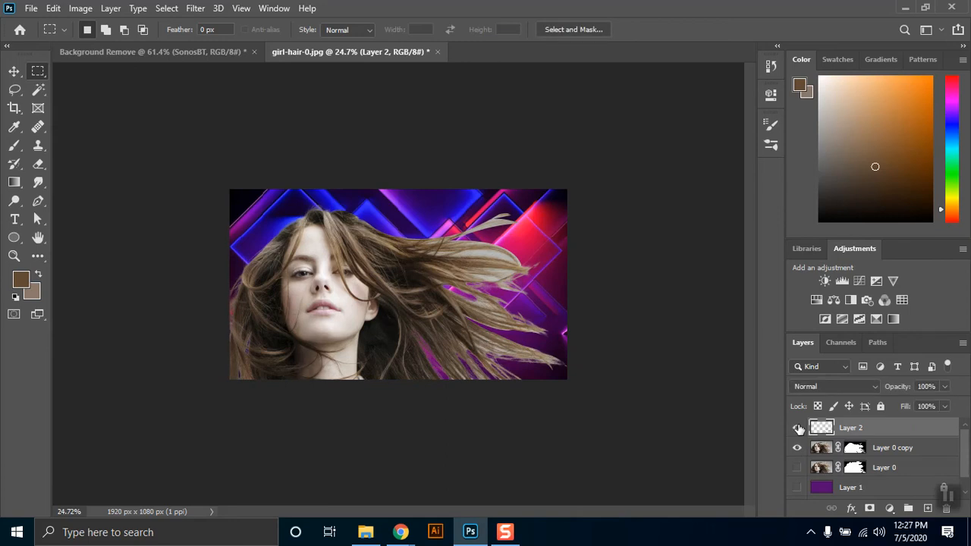
{"action": "left_click", "coordinate": [797, 428]}
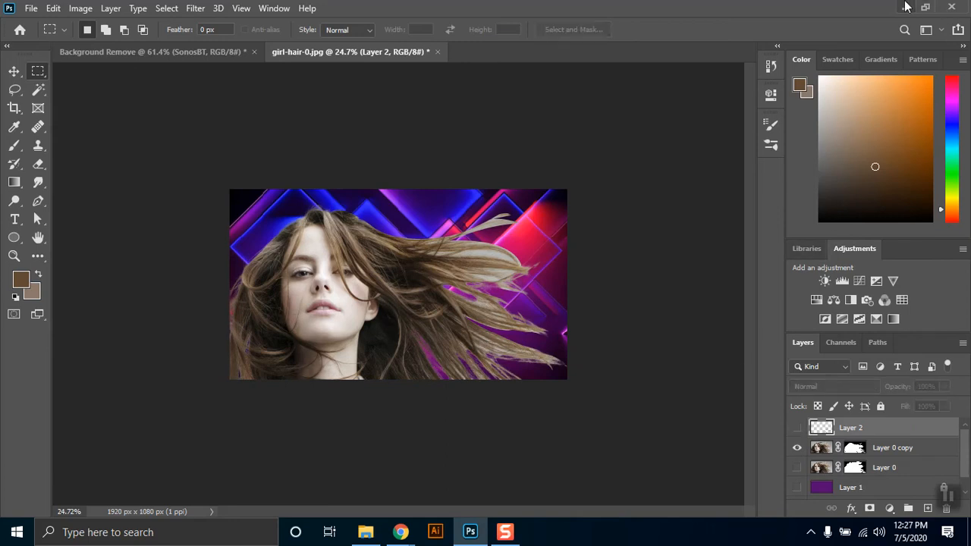
Open the hair 2 image from the Class 3 folder as a separate document
{"action": "left_click", "coordinate": [905, 7]}
{"action": "left_click_drag", "start_coordinate": [768, 200], "coordinate": [789, 460]}
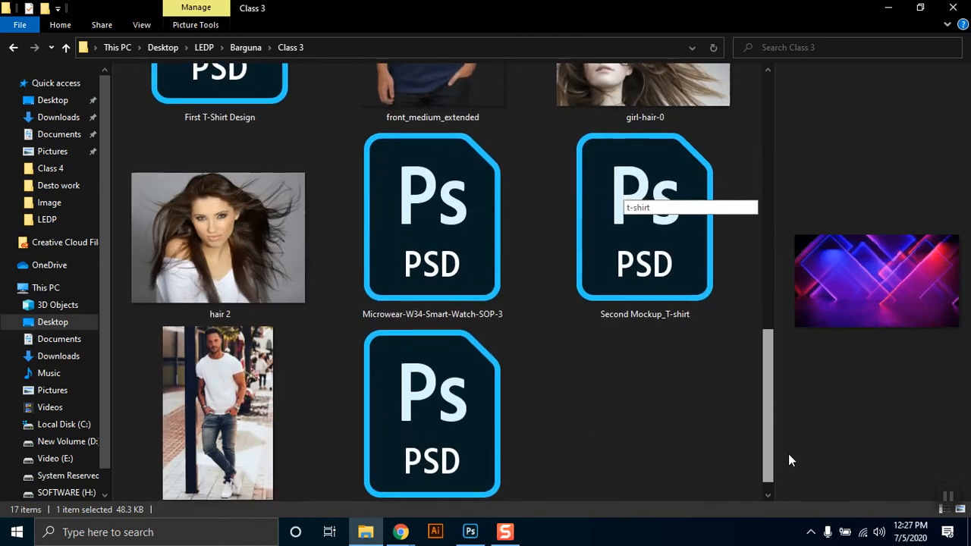
{"action": "left_click", "coordinate": [190, 212]}
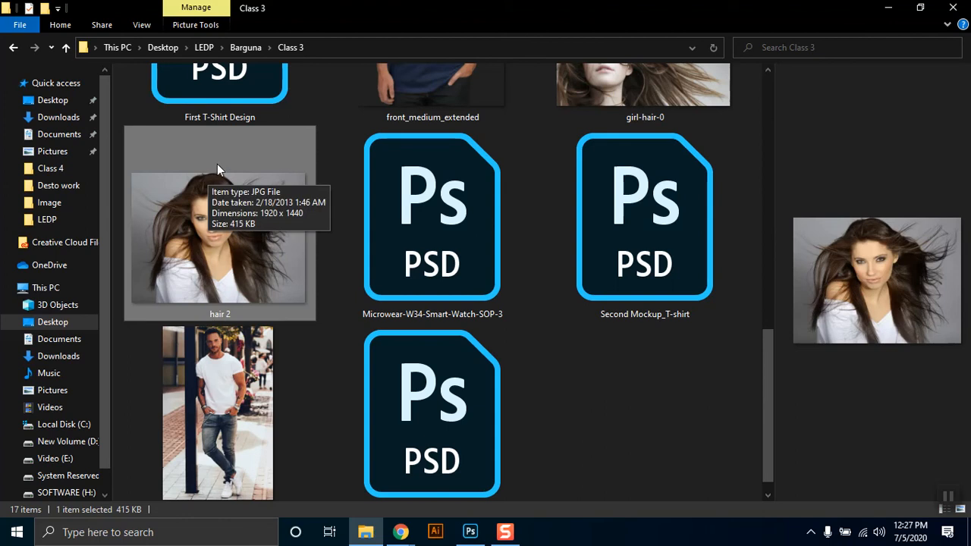
{"action": "left_click_drag", "start_coordinate": [208, 173], "coordinate": [490, 48]}
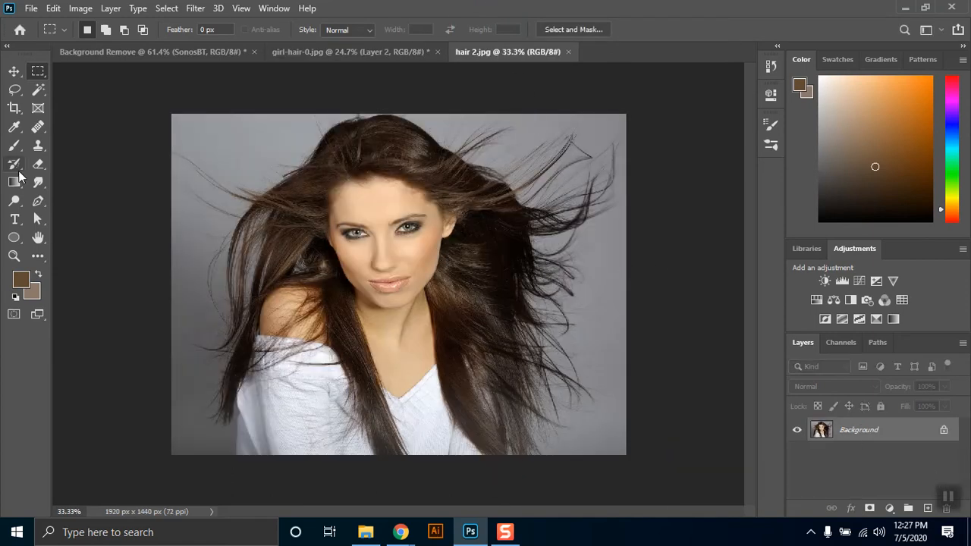
Start a Pen tool path at the image's lower edge, tracing up the white sleeve and around the tip of the left hair lock
{"action": "left_click", "coordinate": [37, 200]}
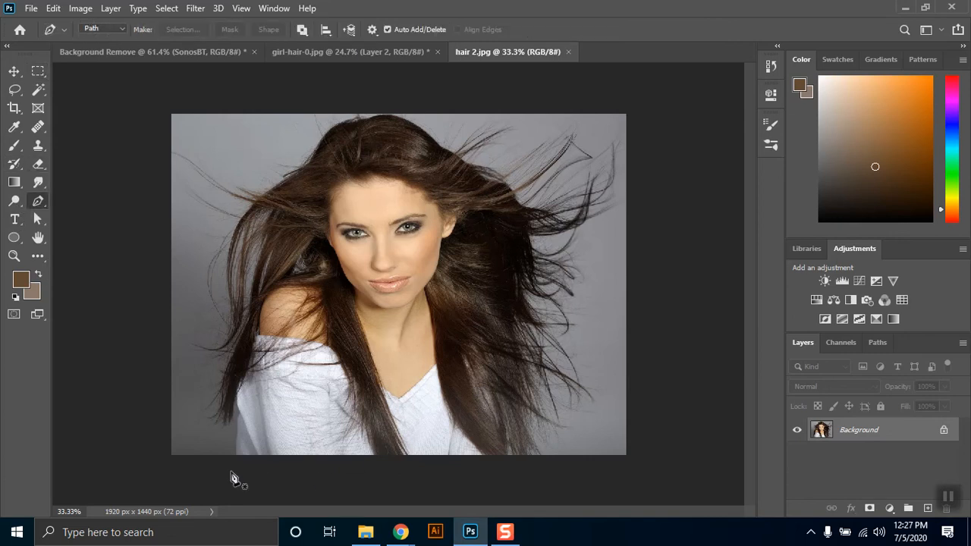
{"action": "left_click", "coordinate": [230, 461]}
{"action": "key", "text": "ctrl+z"}
{"action": "left_click", "coordinate": [235, 455]}
{"action": "left_click", "coordinate": [240, 414]}
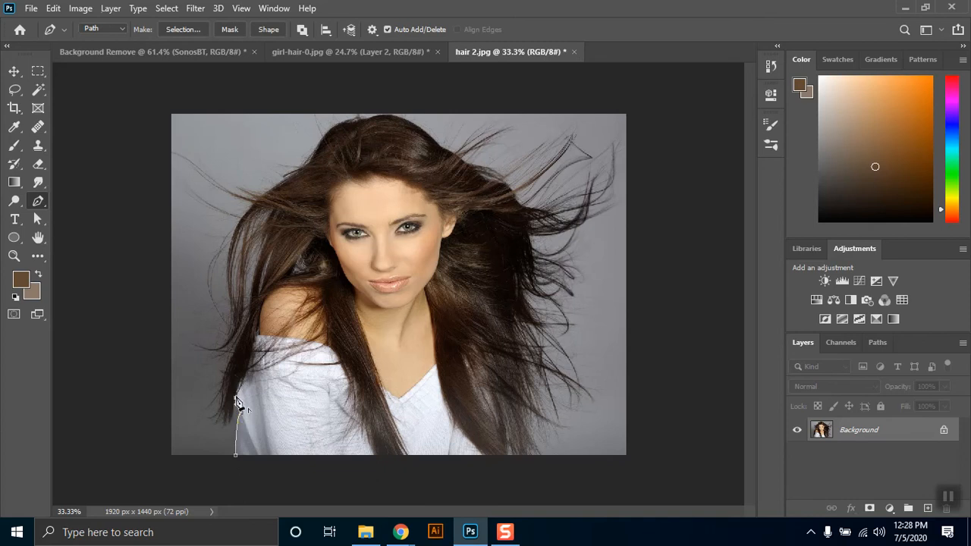
{"action": "left_click_drag", "start_coordinate": [225, 427], "coordinate": [214, 430]}
{"action": "left_click_drag", "start_coordinate": [216, 395], "coordinate": [235, 349]}
{"action": "left_click", "coordinate": [215, 395], "text": "alt"}
Extend the path up through the left hair, back down around the inner lock, and around the stray strand tip beside the shoulder
{"action": "left_click", "coordinate": [250, 316]}
{"action": "left_click_drag", "start_coordinate": [266, 241], "coordinate": [284, 223]}
{"action": "left_click", "coordinate": [265, 241], "text": "alt"}
{"action": "left_click", "coordinate": [272, 211], "text": "alt"}
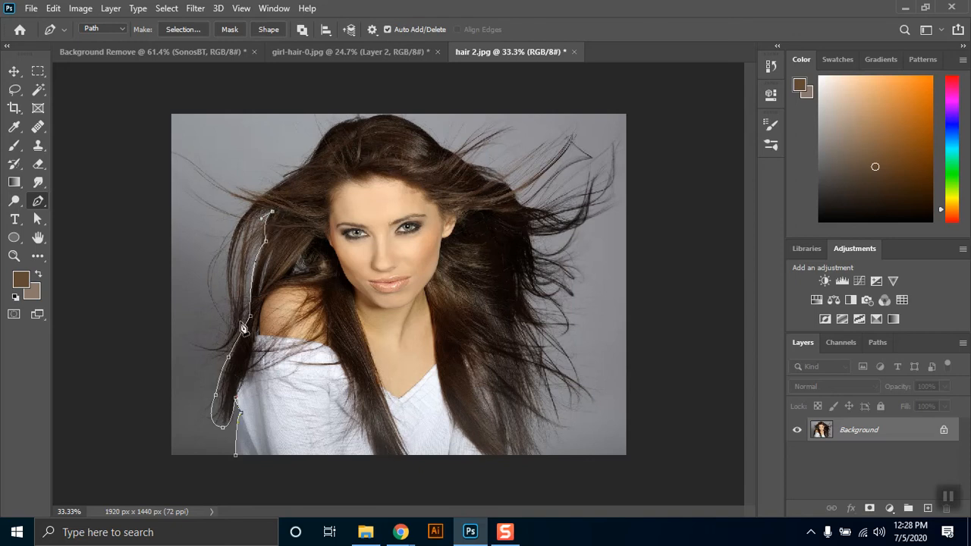
{"action": "left_click_drag", "start_coordinate": [241, 290], "coordinate": [248, 367]}
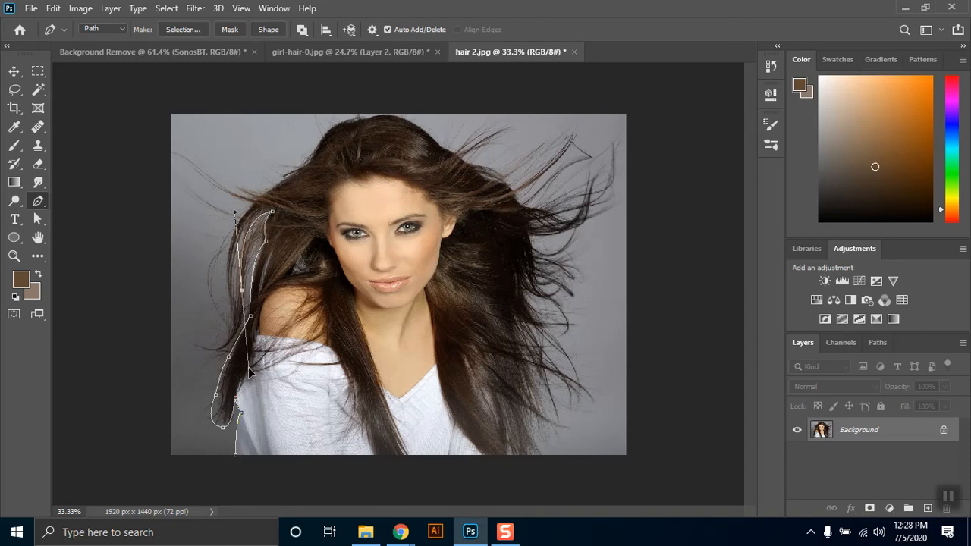
{"action": "left_click_drag", "start_coordinate": [191, 343], "coordinate": [139, 303]}
{"action": "left_click", "coordinate": [192, 343], "text": "alt"}
{"action": "left_click_drag", "start_coordinate": [231, 333], "coordinate": [239, 305]}
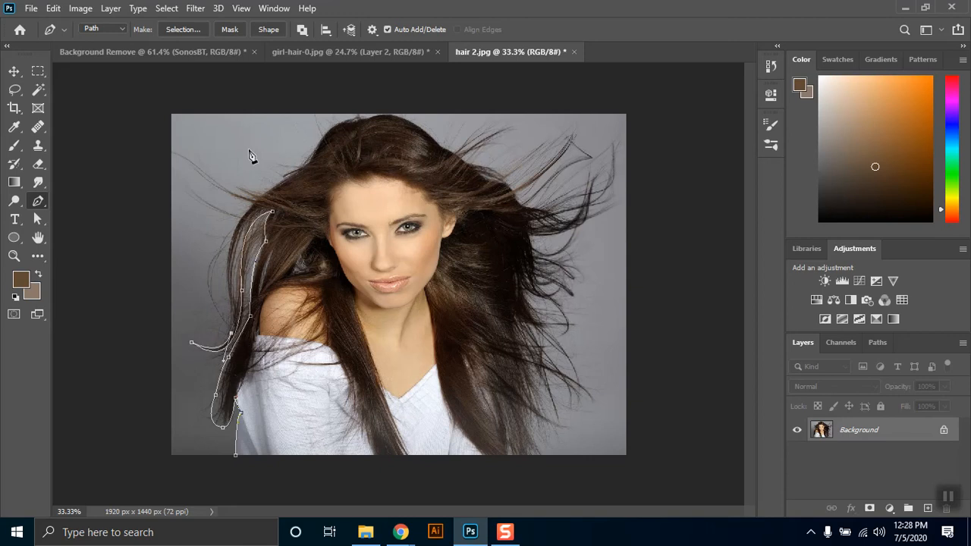
Continue the path up the outer edge of the left hair to the side of the head below the crown
{"action": "left_click", "coordinate": [271, 211]}
{"action": "left_click_drag", "start_coordinate": [303, 171], "coordinate": [404, 131]}
{"action": "key", "text": "ctrl+z"}
{"action": "left_click_drag", "start_coordinate": [231, 248], "coordinate": [238, 222]}
{"action": "left_click", "coordinate": [232, 248], "text": "alt"}
{"action": "left_click", "coordinate": [302, 171]}
{"action": "left_click_drag", "start_coordinate": [304, 172], "coordinate": [363, 152]}
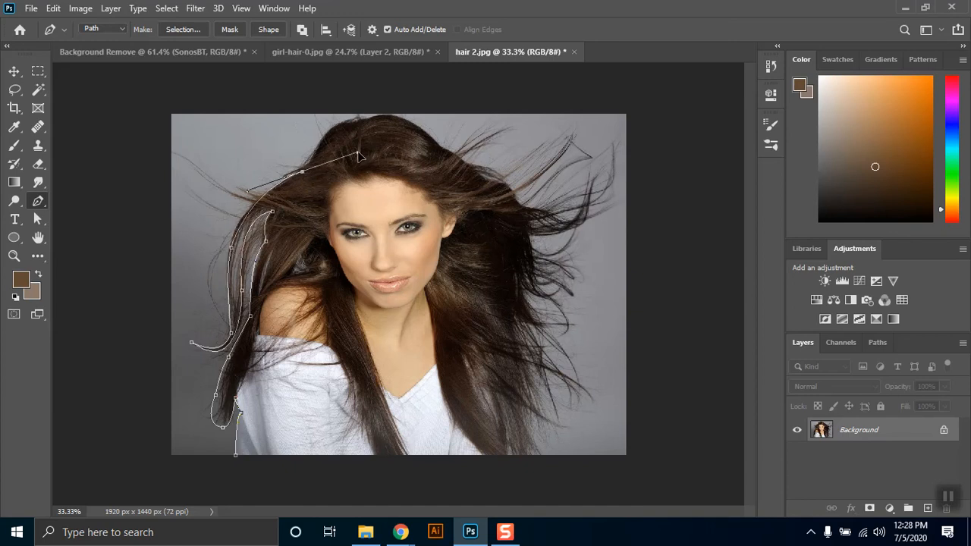
{"action": "left_click", "coordinate": [303, 172], "text": "alt"}
Continue the path over the crown and down the right side of the hair to the tip of the upper flying strand
{"action": "left_click_drag", "start_coordinate": [360, 121], "coordinate": [526, 216]}
{"action": "left_click", "coordinate": [442, 148]}
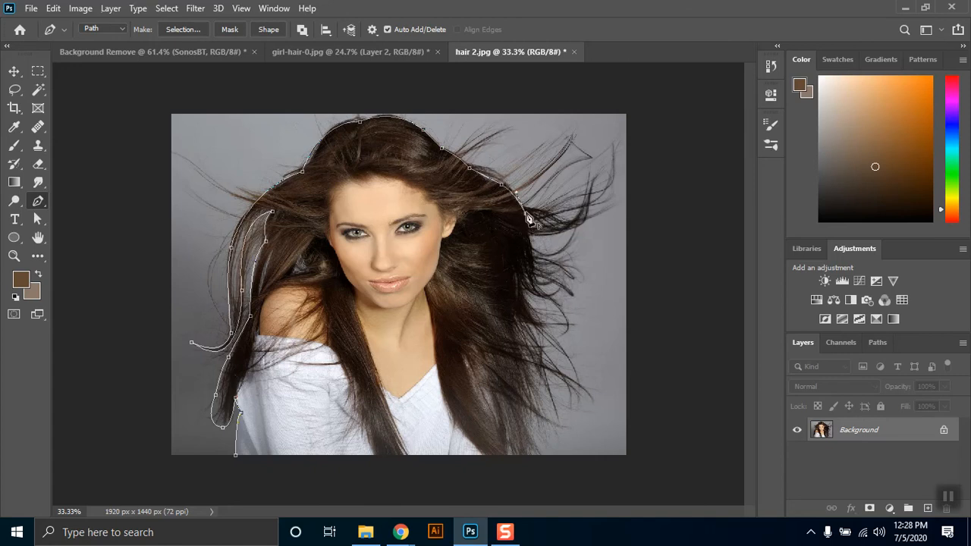
{"action": "left_click", "coordinate": [562, 220]}
{"action": "left_click", "coordinate": [580, 220]}
Trace the path back from the upper strand and around the two pointed locks midway down the right side of the hair
{"action": "left_click_drag", "start_coordinate": [529, 235], "coordinate": [497, 236]}
{"action": "left_click", "coordinate": [530, 235], "text": "alt"}
{"action": "left_click_drag", "start_coordinate": [586, 287], "coordinate": [586, 288]}
{"action": "left_click", "coordinate": [553, 291], "text": "alt"}
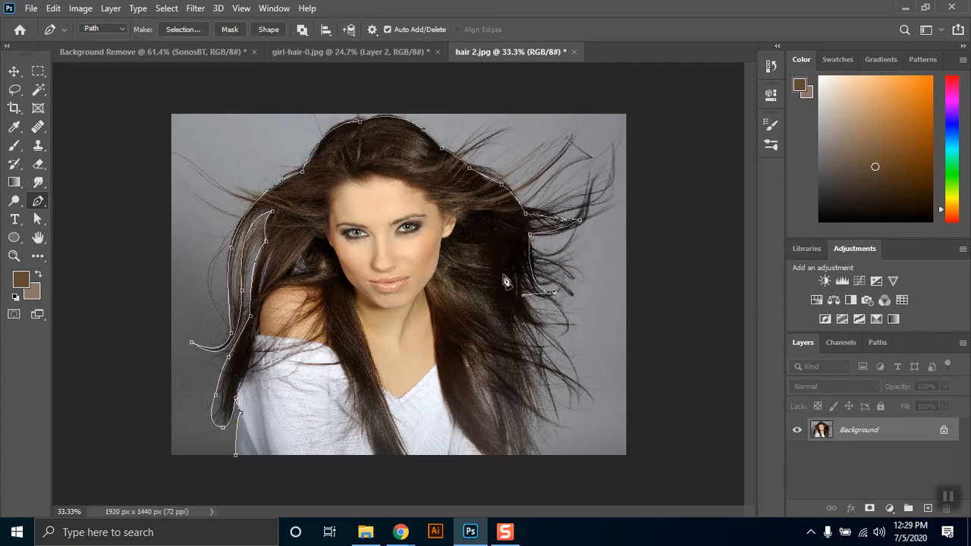
{"action": "left_click_drag", "start_coordinate": [514, 272], "coordinate": [527, 307]}
{"action": "left_click", "coordinate": [540, 326]}
{"action": "left_click", "coordinate": [513, 315]}
Extend the path down the lower right side of the hair to just past the image's lower edge
{"action": "left_click", "coordinate": [521, 359]}
{"action": "left_click", "coordinate": [518, 402]}
{"action": "left_click", "coordinate": [520, 423]}
{"action": "left_click", "coordinate": [521, 442]}
{"action": "left_click_drag", "start_coordinate": [522, 448], "coordinate": [524, 457]}
{"action": "left_click", "coordinate": [519, 423], "text": "alt"}
{"action": "left_click", "coordinate": [518, 459]}
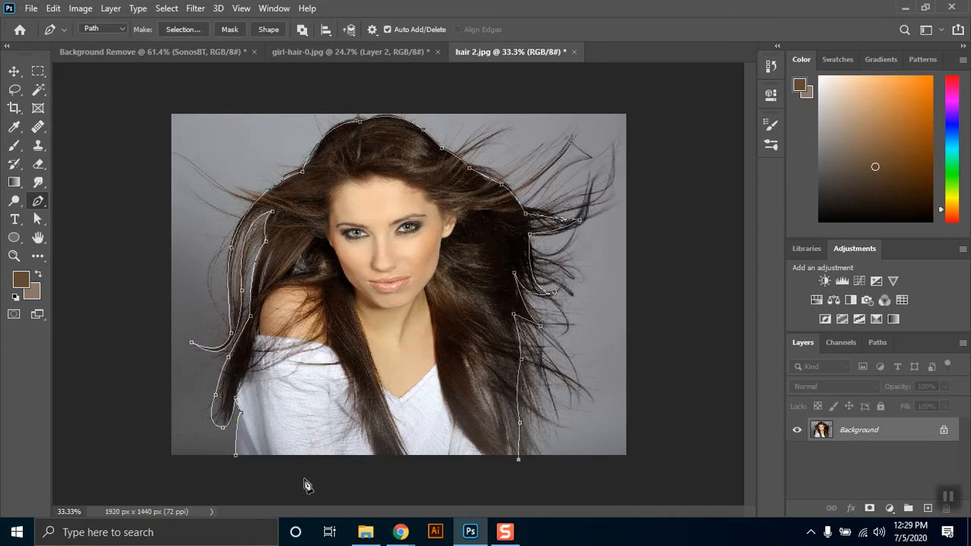
Finish the path along the image's lower edge and mask the layer with its anti-aliased selection, using a 0-pixel feather
{"action": "left_click", "coordinate": [236, 457]}
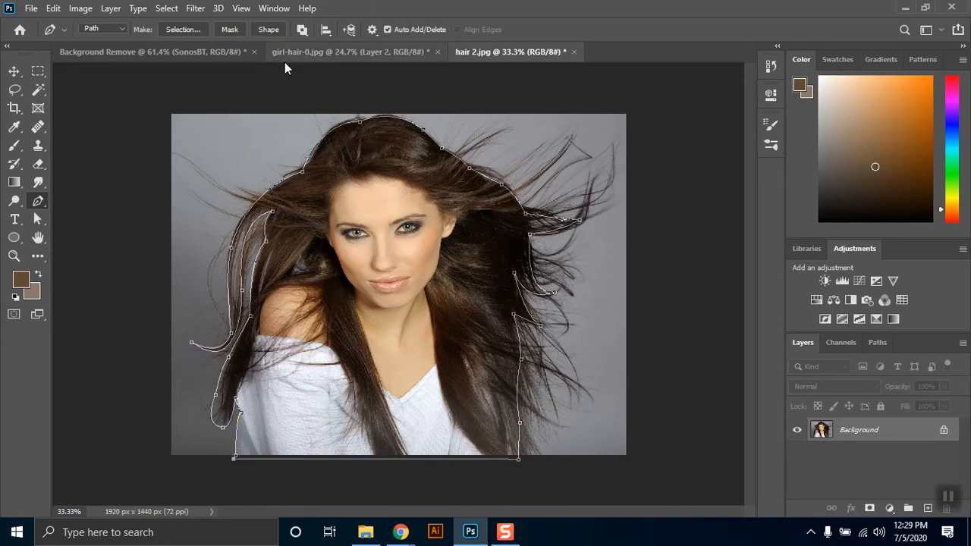
{"action": "left_click", "coordinate": [164, 30]}
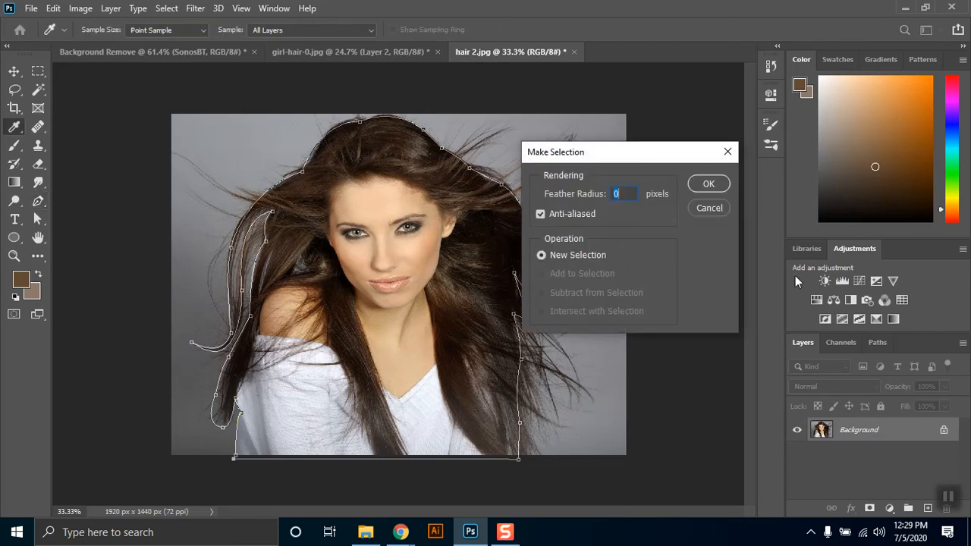
{"action": "left_click", "coordinate": [707, 188]}
{"action": "left_click", "coordinate": [869, 509]}
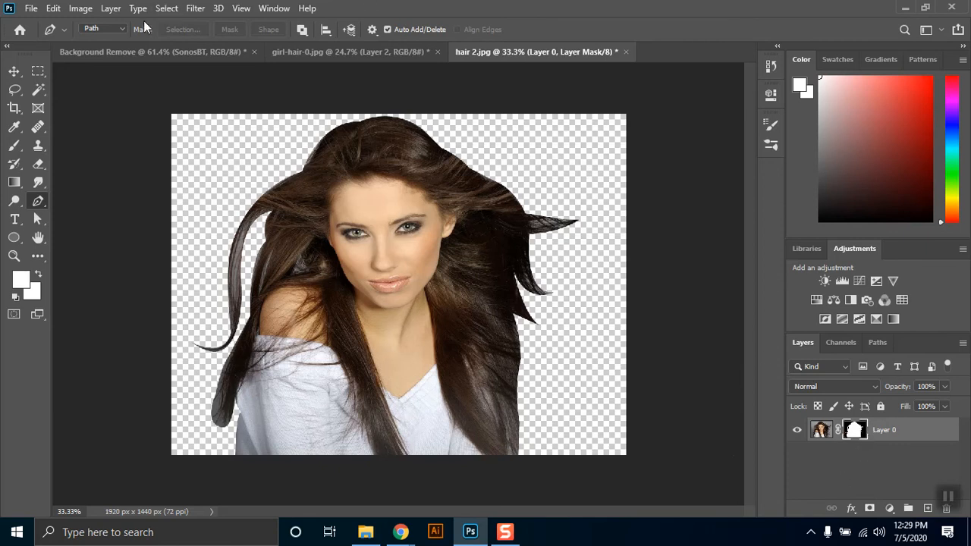
Open Select and Mask for the layer mask and refine the woman's upper left hair edge and thin outer strand with the Refine Edge Brush
{"action": "left_click", "coordinate": [170, 9]}
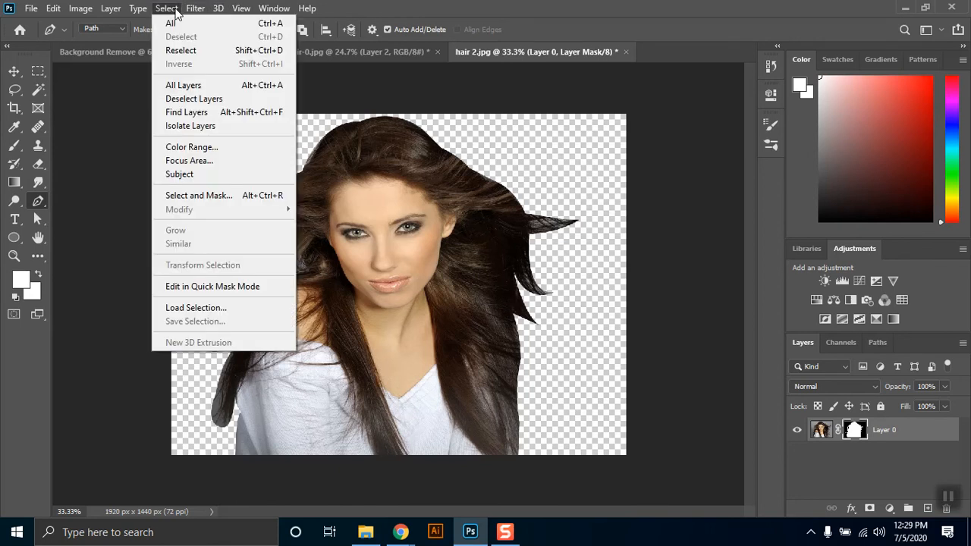
{"action": "left_click", "coordinate": [190, 194]}
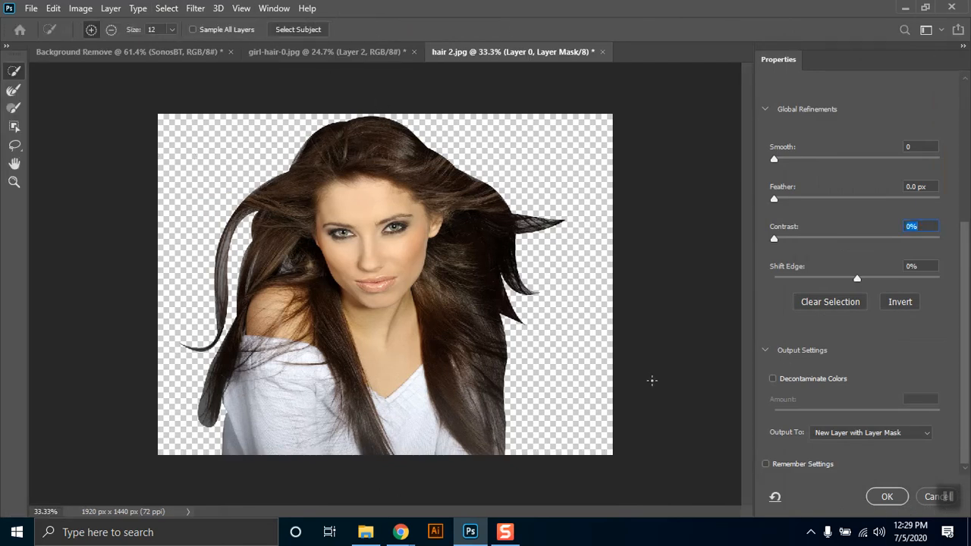
{"action": "left_click_drag", "start_coordinate": [965, 262], "coordinate": [969, 183]}
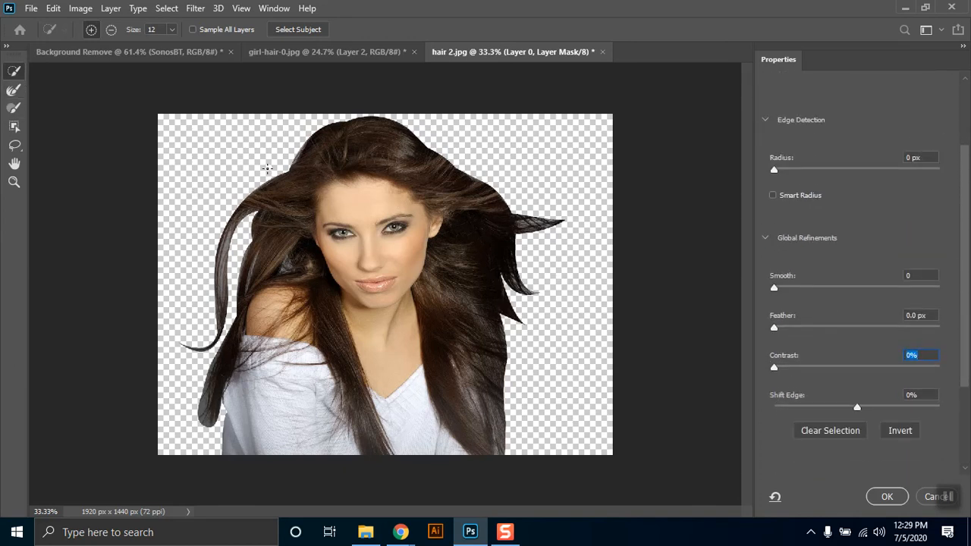
{"action": "left_click", "coordinate": [14, 89]}
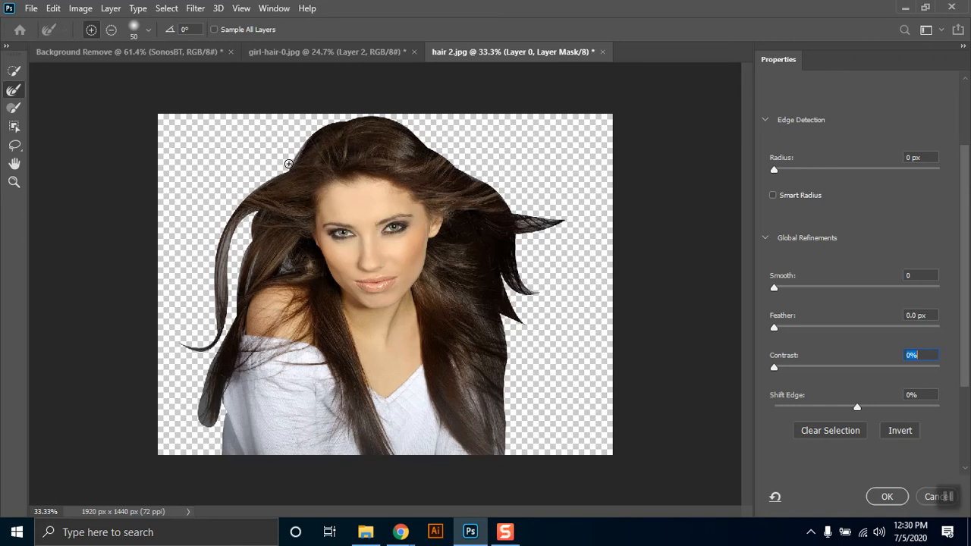
{"action": "left_click_drag", "start_coordinate": [288, 162], "coordinate": [242, 194]}
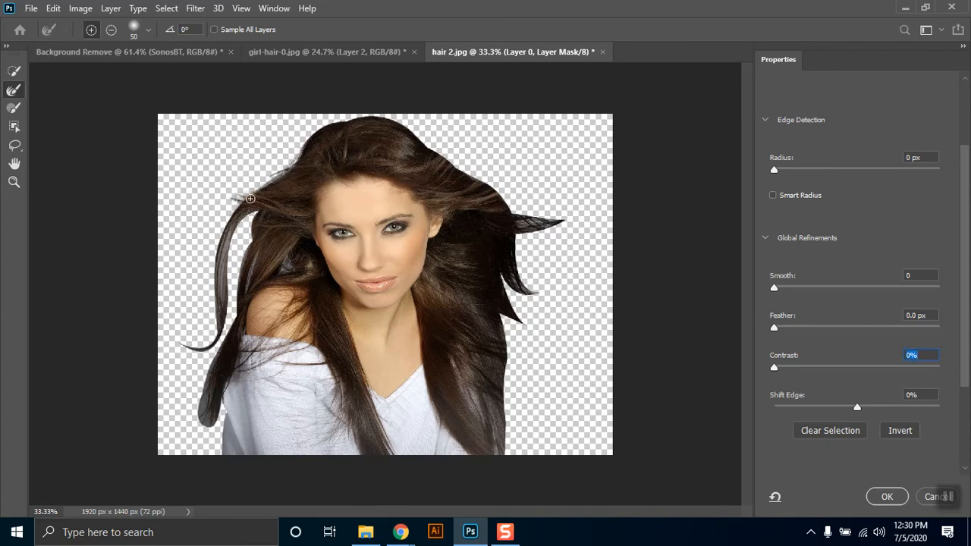
{"action": "mouse_move", "coordinate": [235, 205]}
{"action": "left_mouse_down"}
{"action": "mouse_move", "coordinate": [214, 335]}
{"action": "mouse_move", "coordinate": [191, 347]}
{"action": "mouse_move", "coordinate": [168, 317]}
{"action": "mouse_move", "coordinate": [183, 345]}
{"action": "mouse_move", "coordinate": [172, 400]}
{"action": "mouse_move", "coordinate": [175, 332]}
{"action": "mouse_move", "coordinate": [202, 269]}
{"action": "left_mouse_up"}
{"action": "mouse_move", "coordinate": [236, 230]}
{"action": "left_mouse_down"}
{"action": "mouse_move", "coordinate": [224, 261]}
{"action": "mouse_move", "coordinate": [226, 322]}
{"action": "left_mouse_up"}
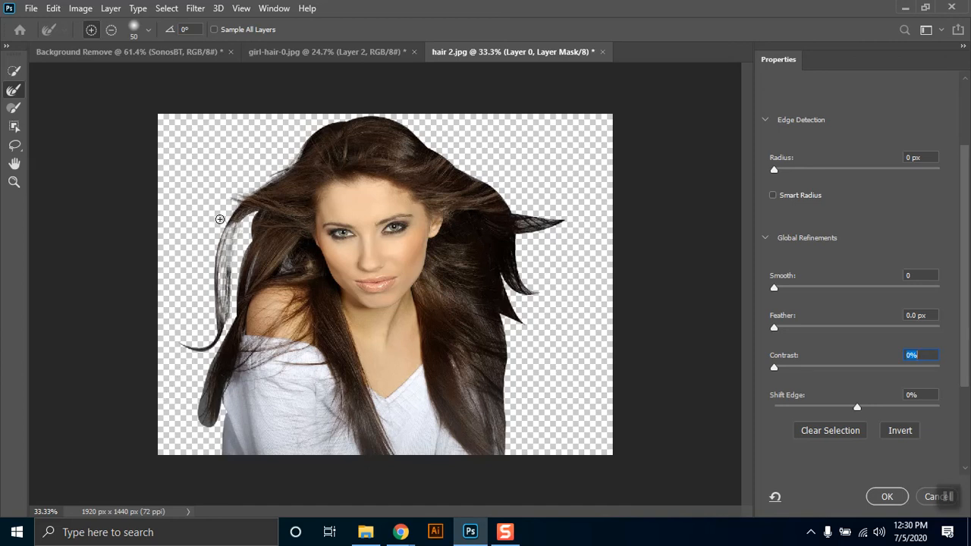
{"action": "left_click_drag", "start_coordinate": [215, 239], "coordinate": [198, 342]}
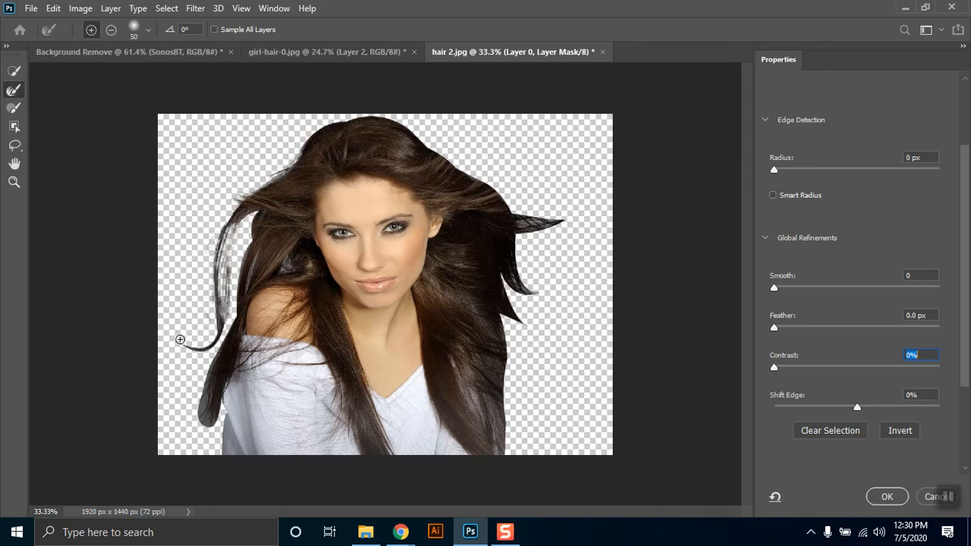
Refine the stray hairs at the upper left, the lower end of the outer strand and the lock beside the sleeve
{"action": "mouse_move", "coordinate": [228, 219]}
{"action": "left_mouse_down"}
{"action": "mouse_move", "coordinate": [236, 201]}
{"action": "mouse_move", "coordinate": [209, 206]}
{"action": "left_mouse_up"}
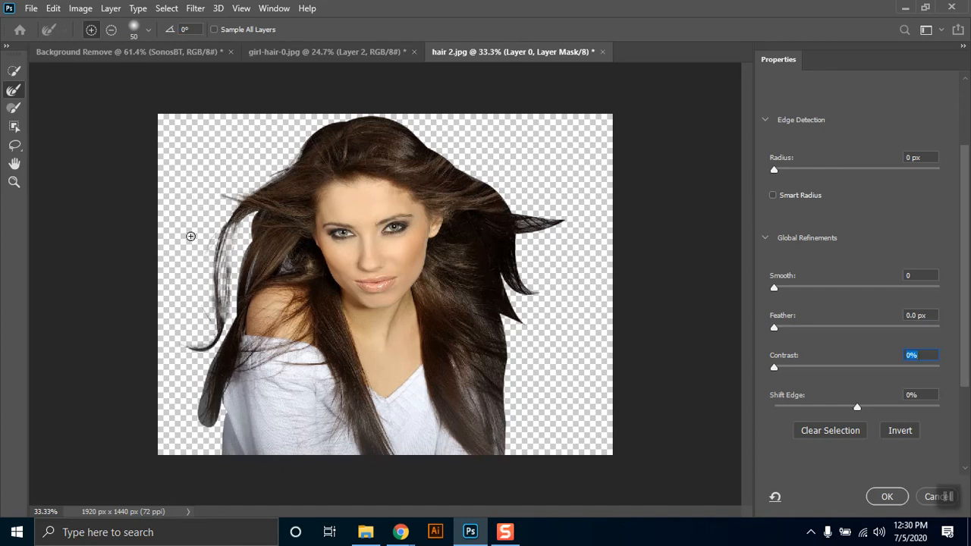
{"action": "left_click_drag", "start_coordinate": [222, 196], "coordinate": [256, 206]}
{"action": "left_click_drag", "start_coordinate": [220, 329], "coordinate": [224, 321]}
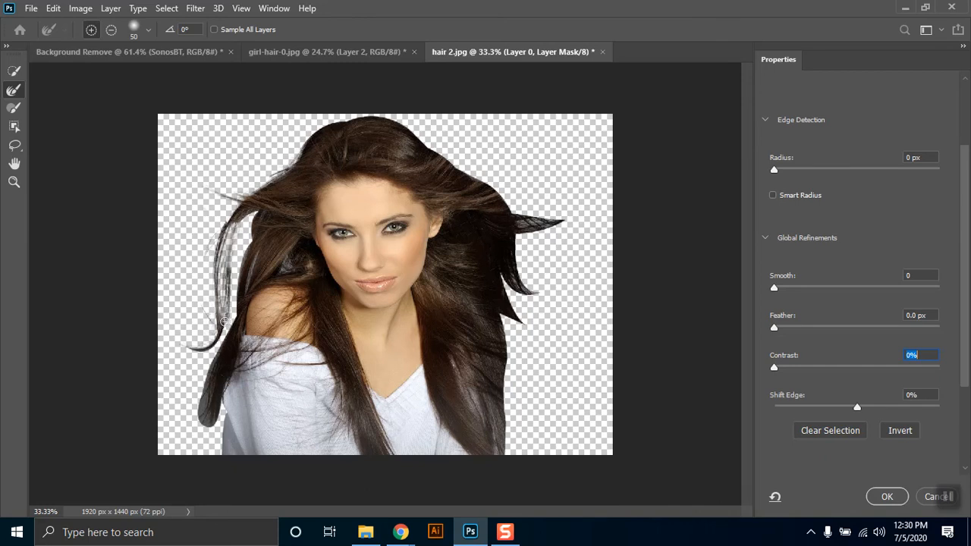
{"action": "left_click_drag", "start_coordinate": [210, 368], "coordinate": [200, 426]}
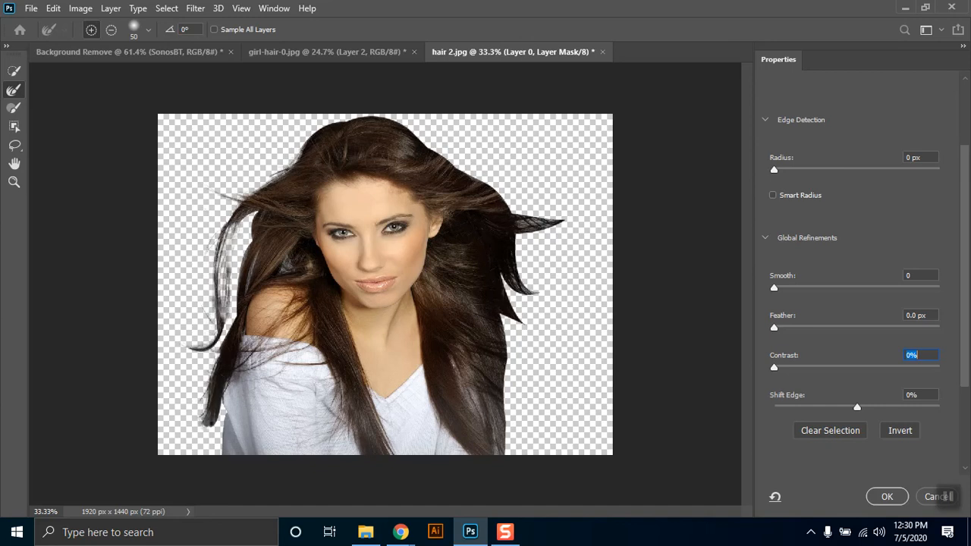
{"action": "left_click_drag", "start_coordinate": [210, 417], "coordinate": [205, 430]}
Refine the pointed right lock, the crown and the right hair edge down to its lower end
{"action": "left_click_drag", "start_coordinate": [552, 216], "coordinate": [564, 211]}
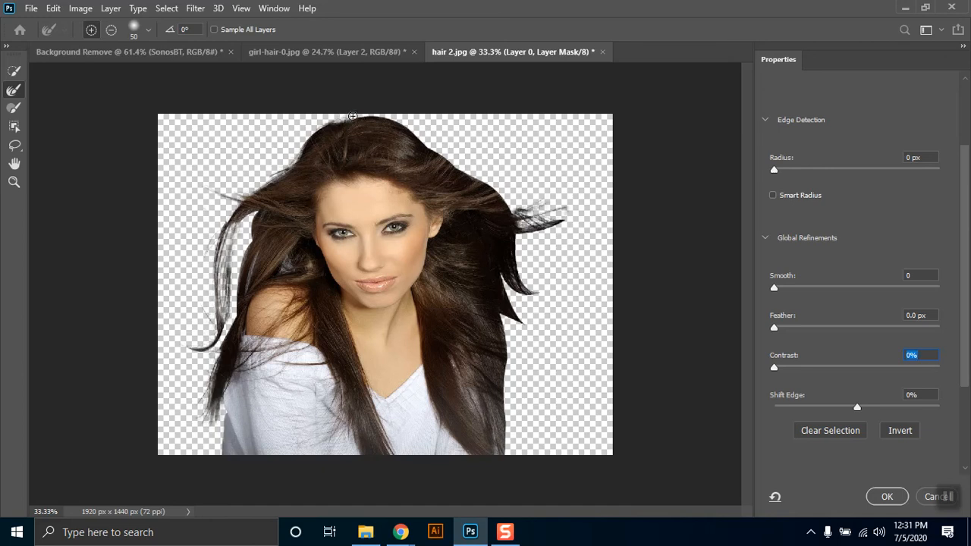
{"action": "left_click_drag", "start_coordinate": [363, 112], "coordinate": [387, 116]}
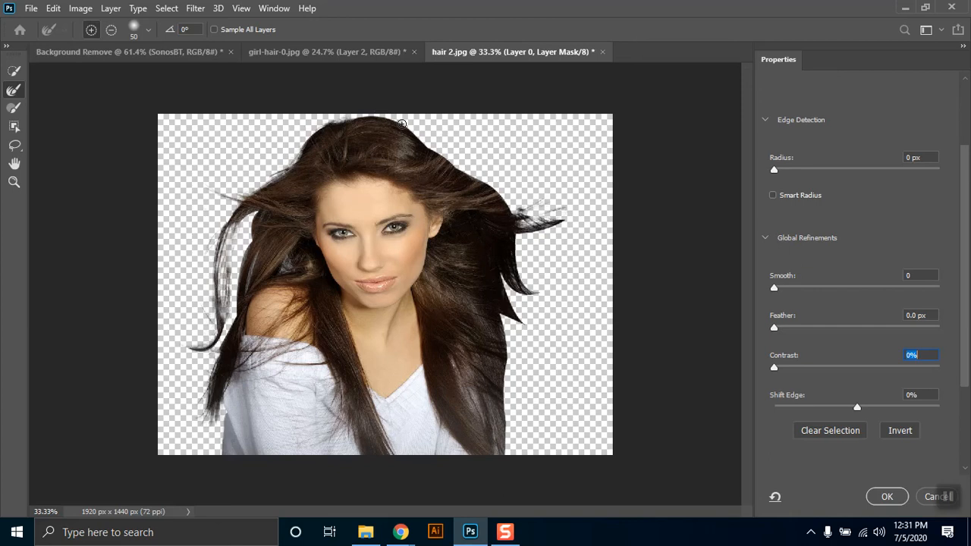
{"action": "left_click_drag", "start_coordinate": [427, 142], "coordinate": [443, 155]}
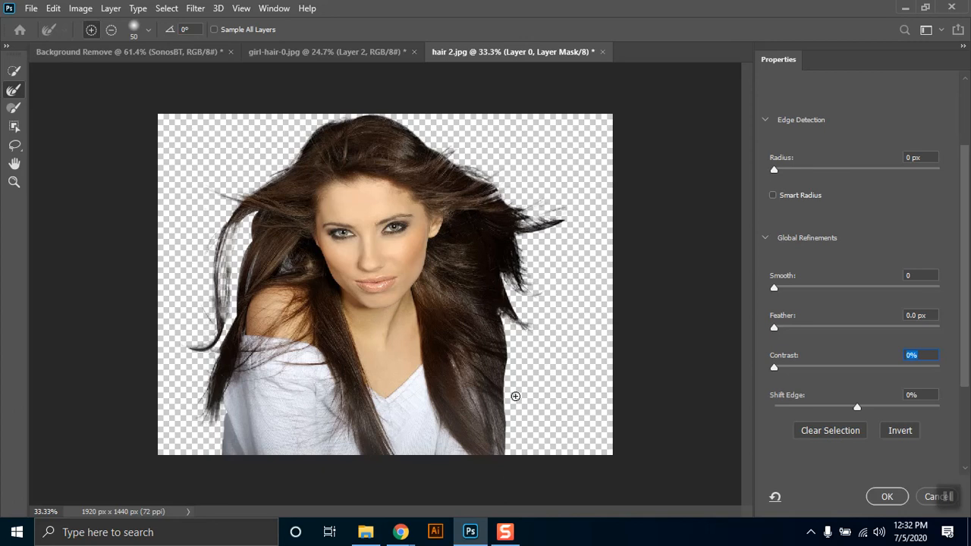
{"action": "left_click_drag", "start_coordinate": [505, 320], "coordinate": [502, 408]}
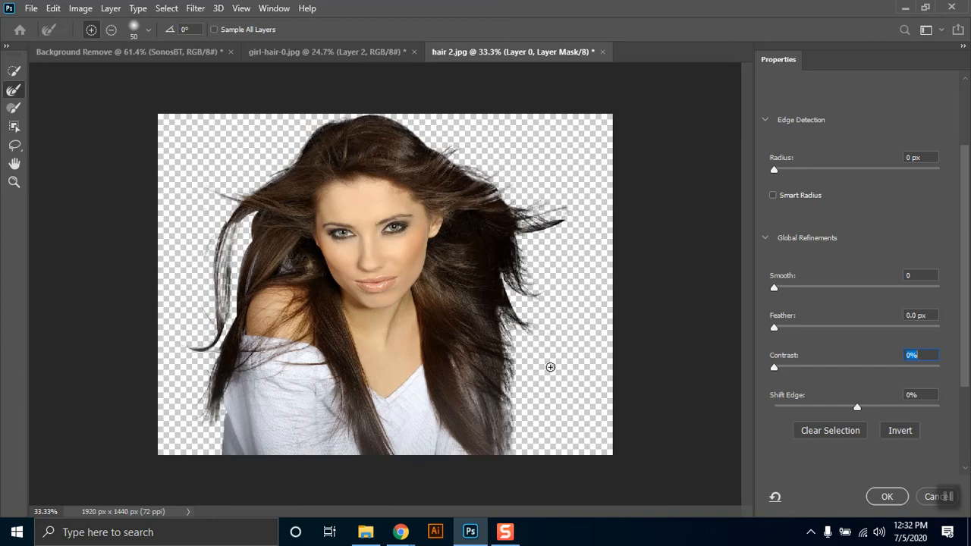
Clean up the mask along the thin left strand and set the mask edge contrast to 14%
{"action": "key", "text": "alt"}
{"action": "left_click_drag", "start_coordinate": [233, 225], "coordinate": [222, 314]}
{"action": "left_click", "coordinate": [807, 368]}
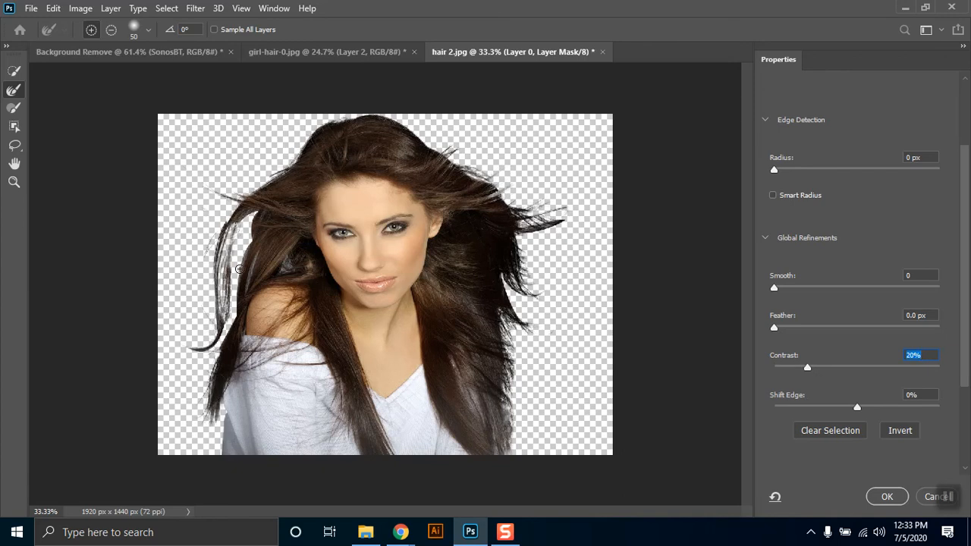
{"action": "left_click", "coordinate": [797, 367]}
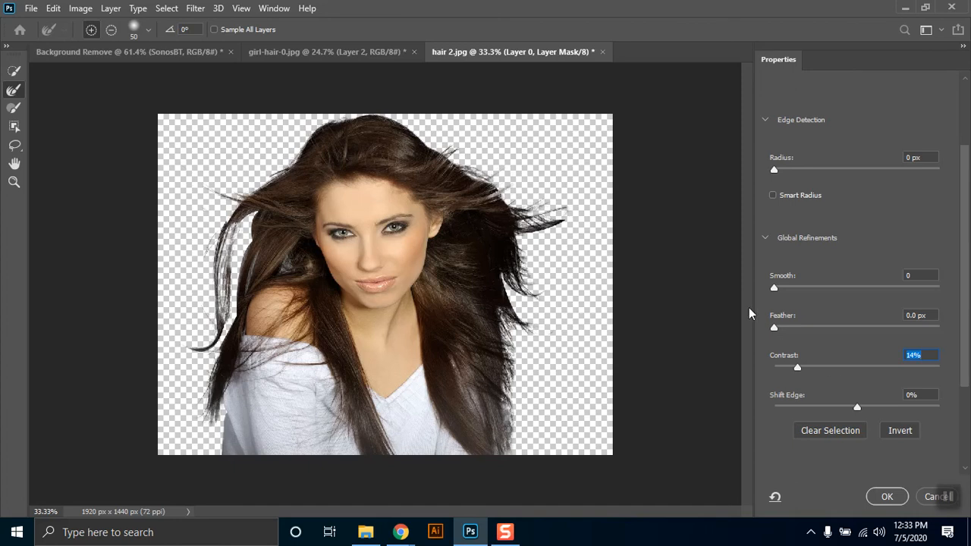
{"action": "left_click_drag", "start_coordinate": [961, 317], "coordinate": [963, 409]}
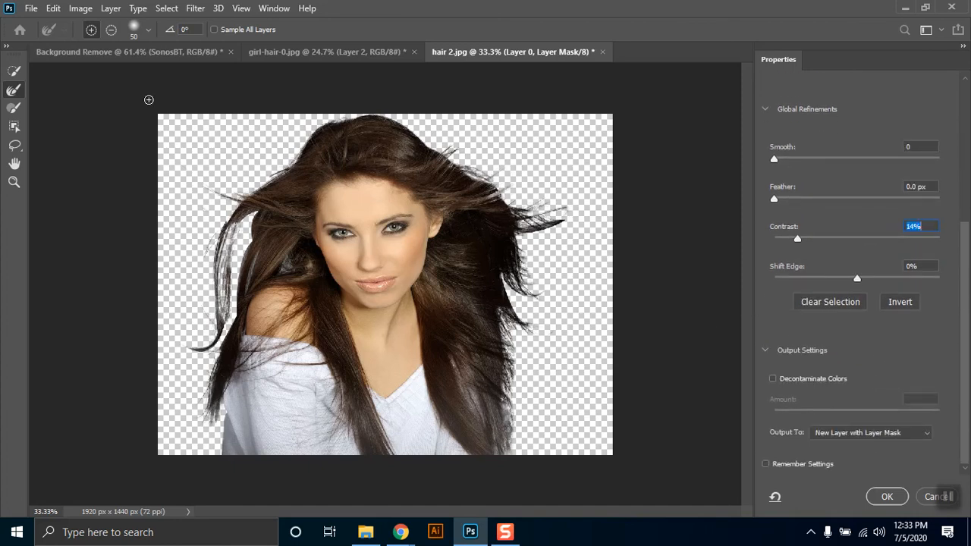
Subtract the background inside the thin left strand with the Quick Selection tool
{"action": "left_click", "coordinate": [14, 71]}
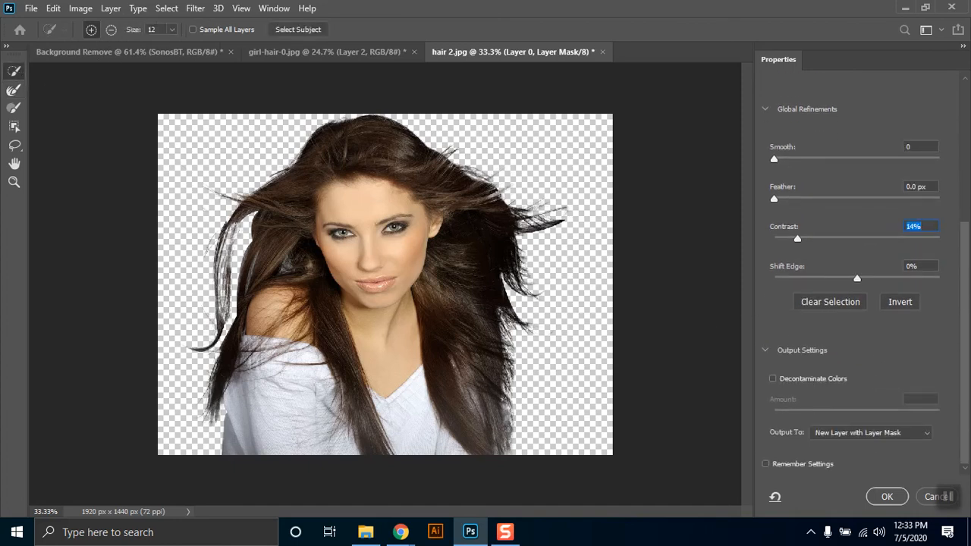
{"action": "left_click", "coordinate": [111, 29]}
{"action": "left_click_drag", "start_coordinate": [223, 275], "coordinate": [223, 312]}
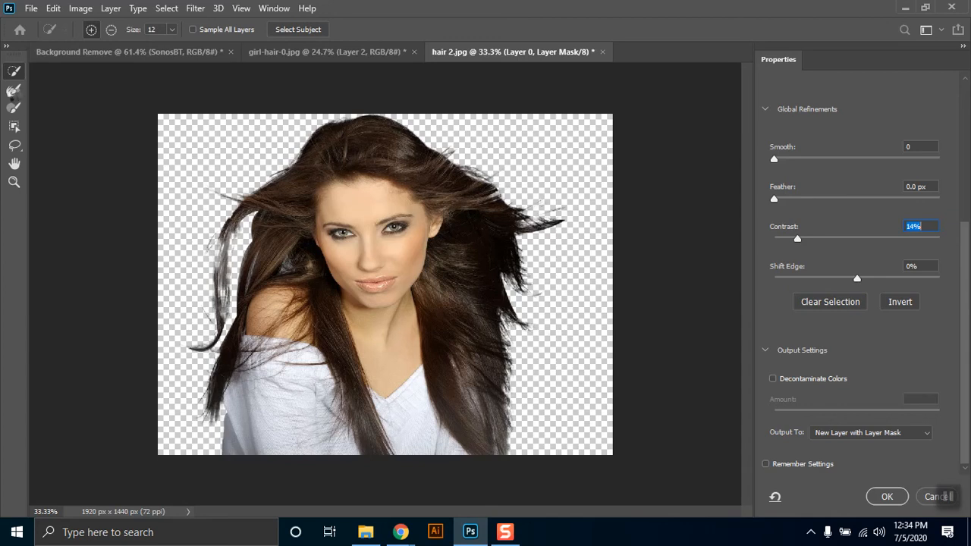
Set the Refine Edge Brush size to 25 px and refine the thin left strand and the upper left hair edge
{"action": "left_click", "coordinate": [13, 90]}
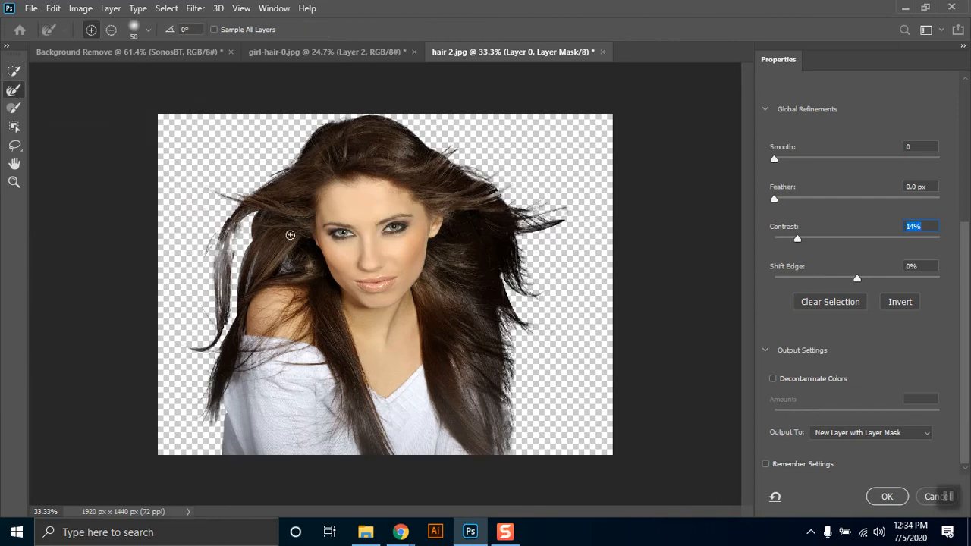
{"action": "right_click", "coordinate": [236, 238]}
{"action": "left_click_drag", "start_coordinate": [288, 267], "coordinate": [269, 271]}
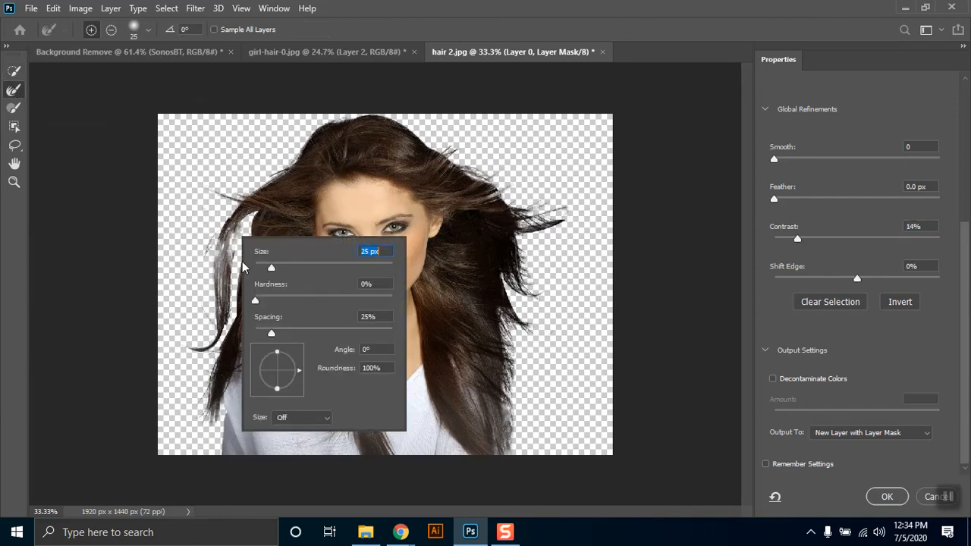
{"action": "key", "text": "Return"}
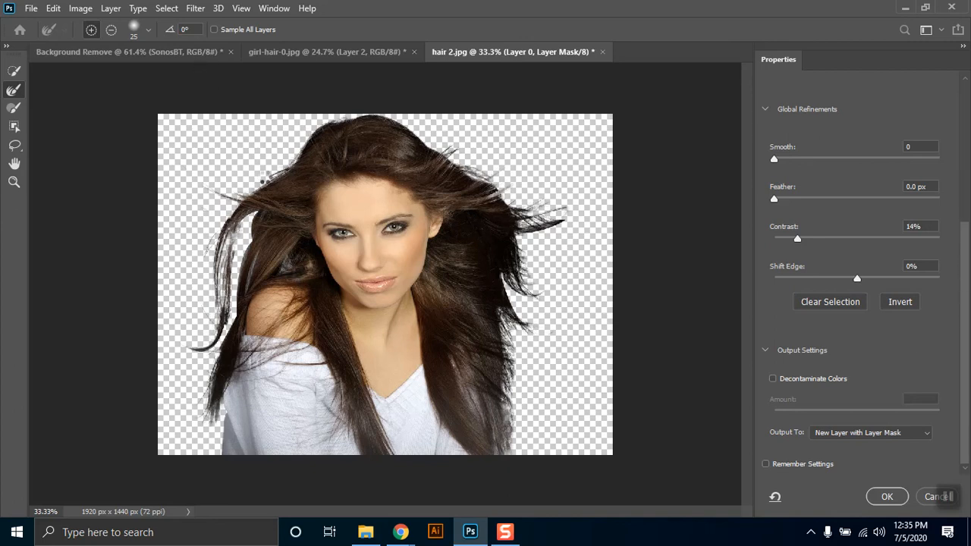
{"action": "left_click", "coordinate": [264, 179]}
Refine the flyaway hairs at the upper left and lower right with preview transparency at 56%, and set the transparency to 20%
{"action": "left_click", "coordinate": [867, 169]}
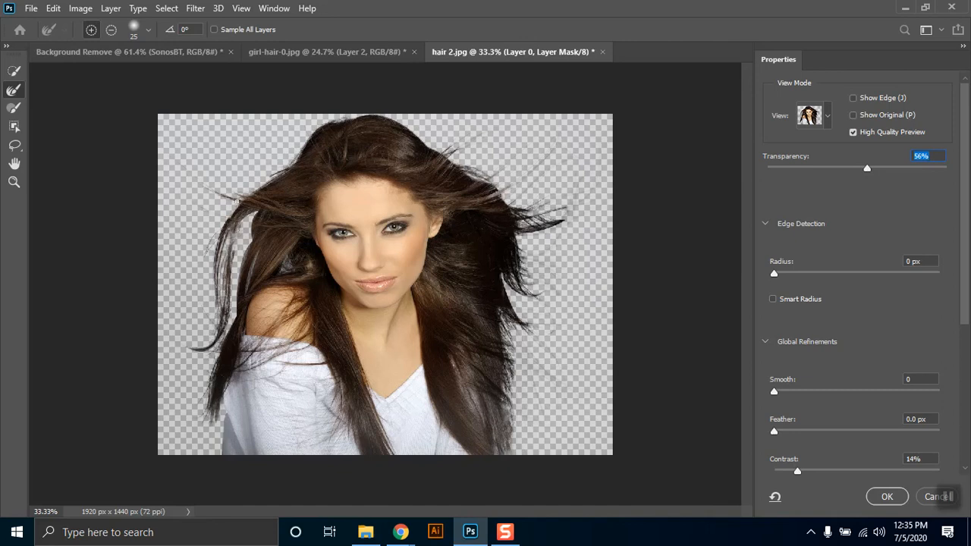
{"action": "left_click_drag", "start_coordinate": [237, 200], "coordinate": [195, 179]}
{"action": "mouse_move", "coordinate": [542, 378]}
{"action": "left_mouse_down"}
{"action": "mouse_move", "coordinate": [517, 342]}
{"action": "mouse_move", "coordinate": [555, 415]}
{"action": "left_mouse_up"}
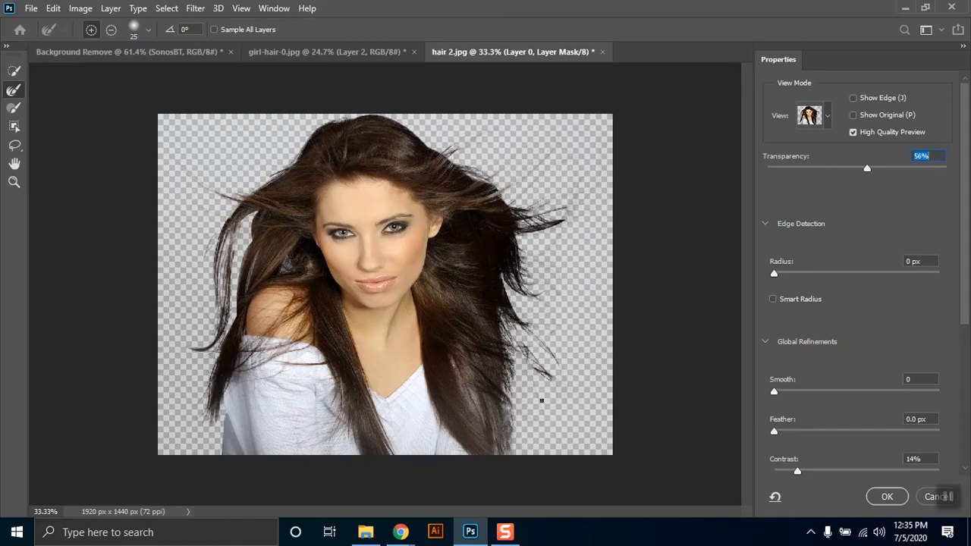
{"action": "left_click_drag", "start_coordinate": [536, 382], "coordinate": [524, 353]}
{"action": "type", "text": "20"}
{"action": "key", "text": "Return"}
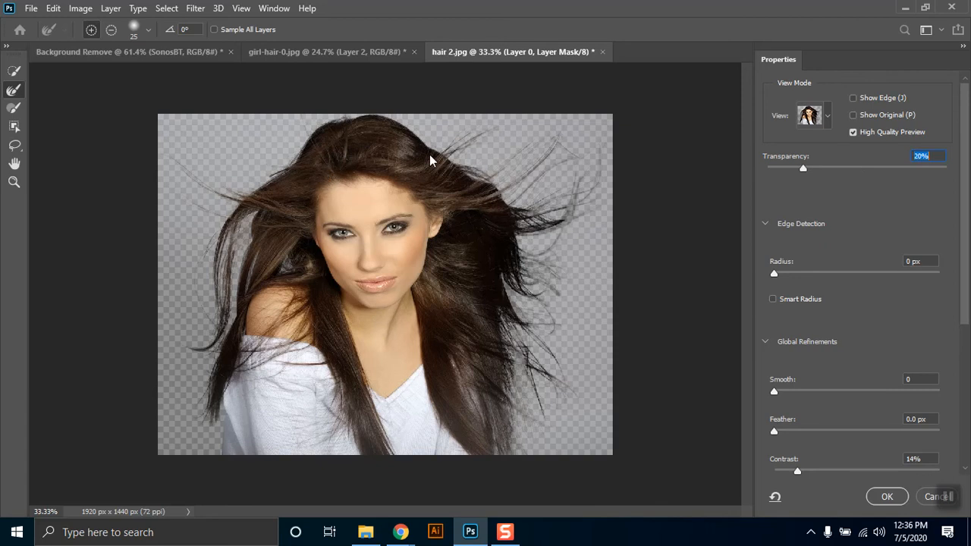
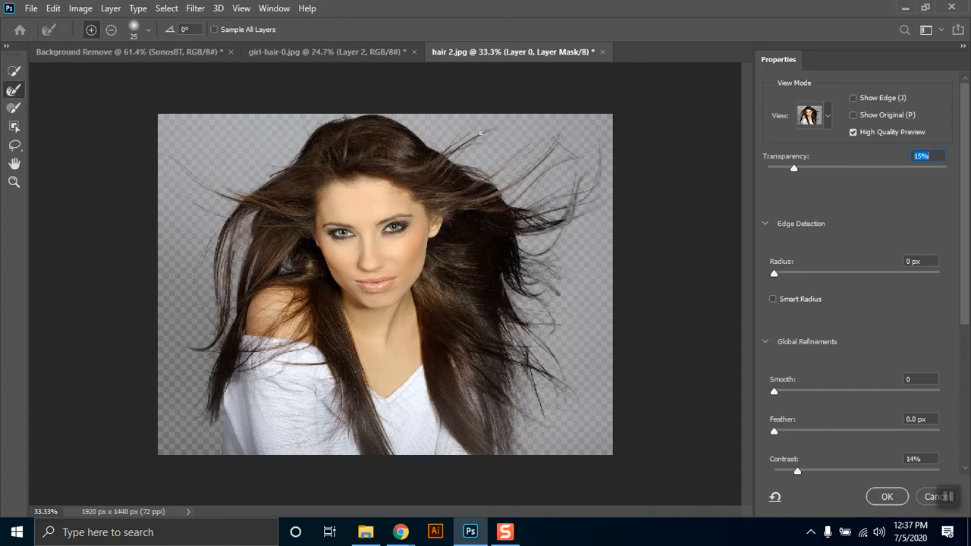
Check the cut-out at preview transparencies up to 100%, set it to 84%, and output the result as a new layer with layer mask
{"action": "left_click", "coordinate": [841, 168]}
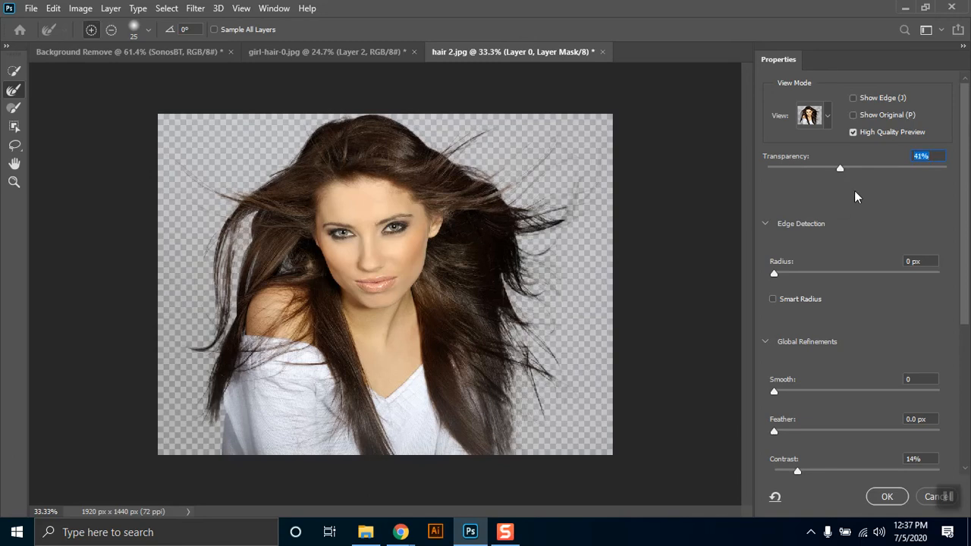
{"action": "left_click", "coordinate": [873, 168]}
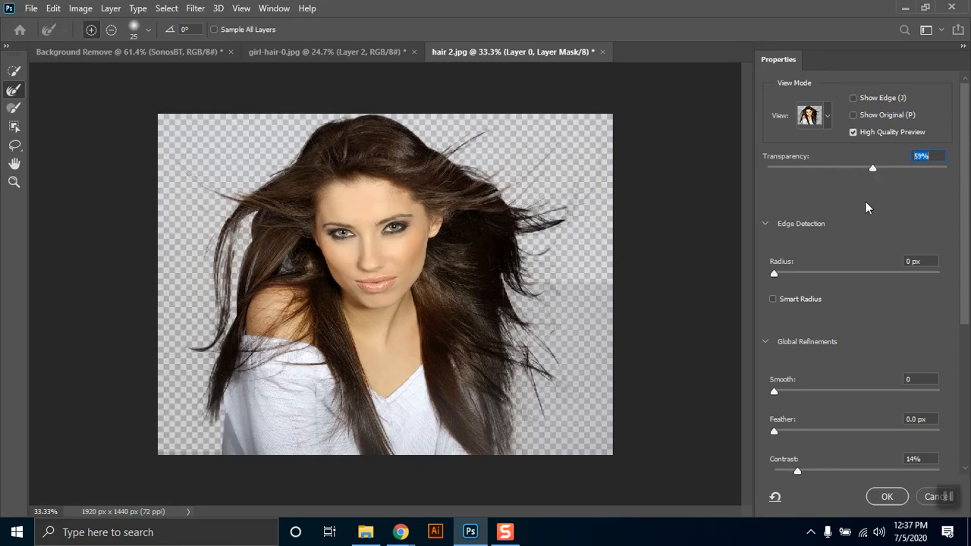
{"action": "left_click", "coordinate": [905, 168]}
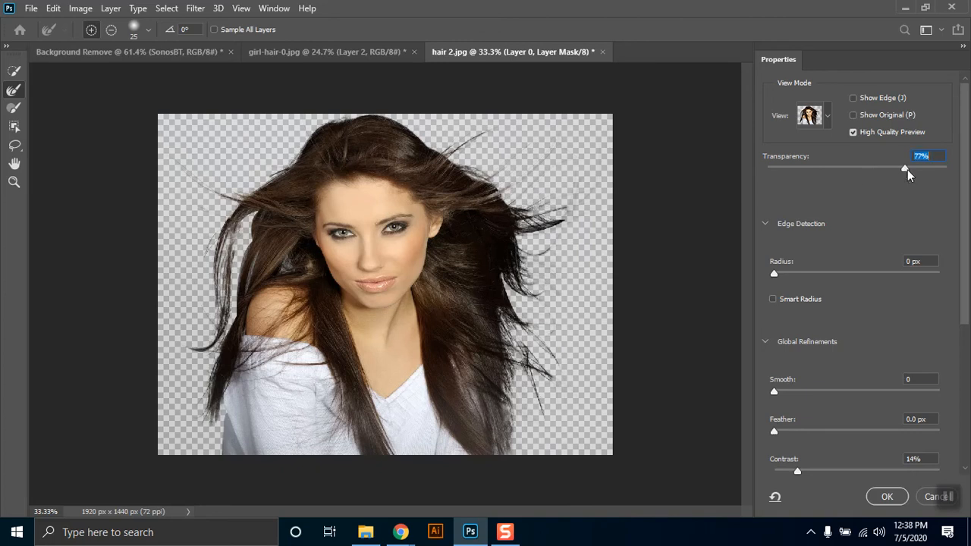
{"action": "left_click", "coordinate": [946, 168]}
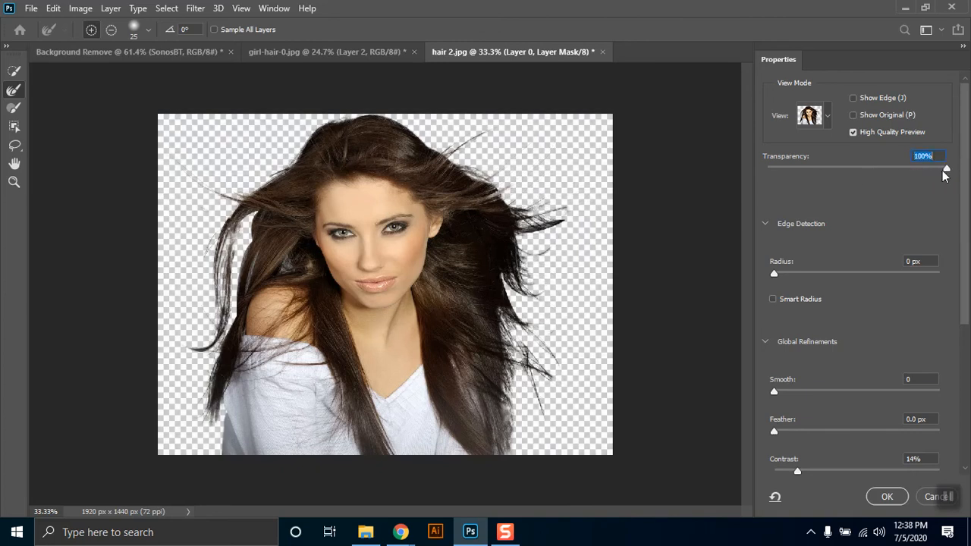
{"action": "left_click_drag", "start_coordinate": [947, 168], "coordinate": [916, 201]}
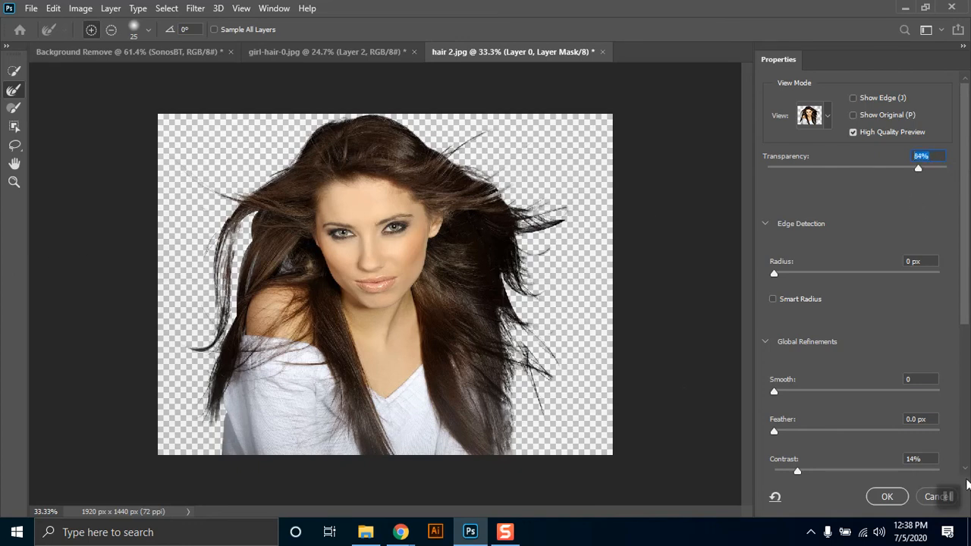
{"action": "left_click", "coordinate": [882, 497]}
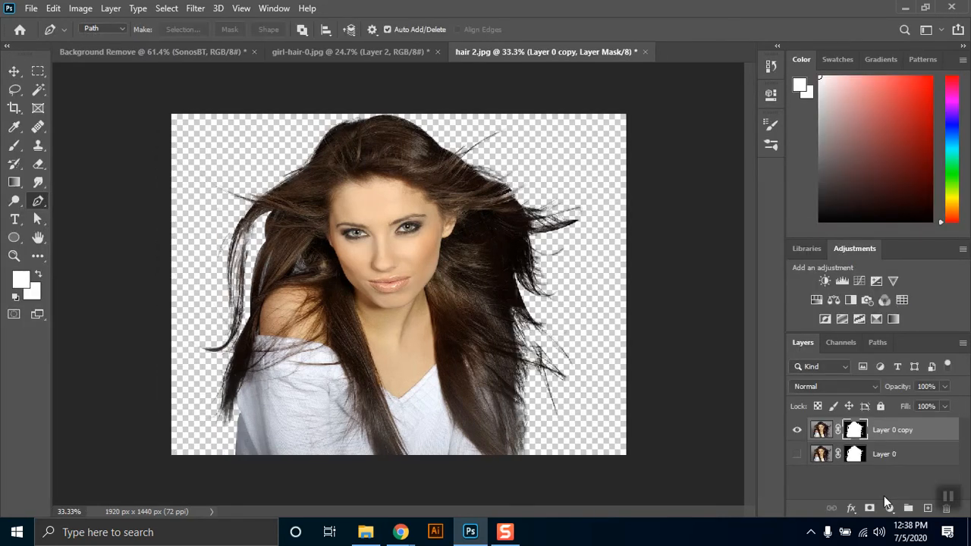
Compare the refined Layer 0 copy with the pen-path Layer 0 by toggling their visibility, leaving only Layer 0 copy shown
{"action": "left_click", "coordinate": [796, 454]}
{"action": "left_click", "coordinate": [796, 430]}
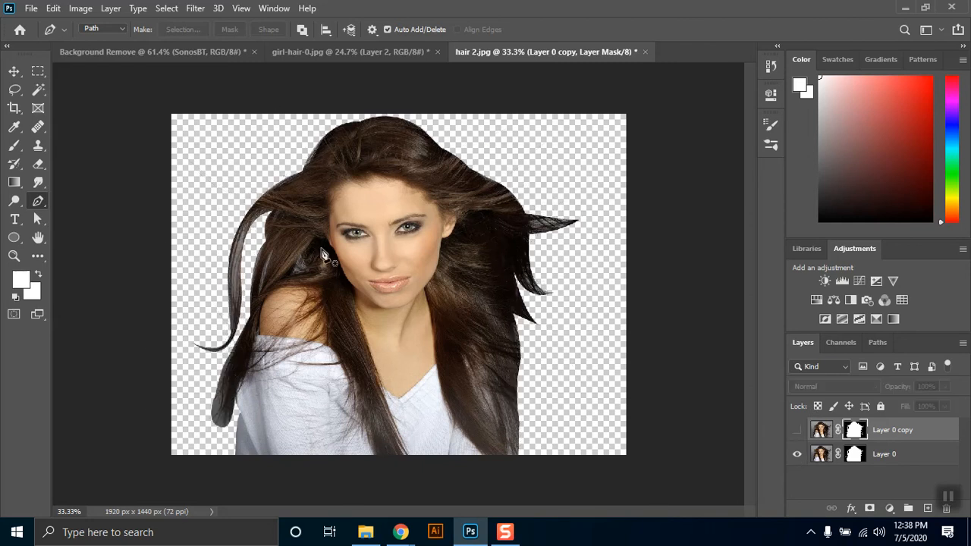
{"action": "left_click", "coordinate": [797, 453]}
{"action": "left_click", "coordinate": [797, 430]}
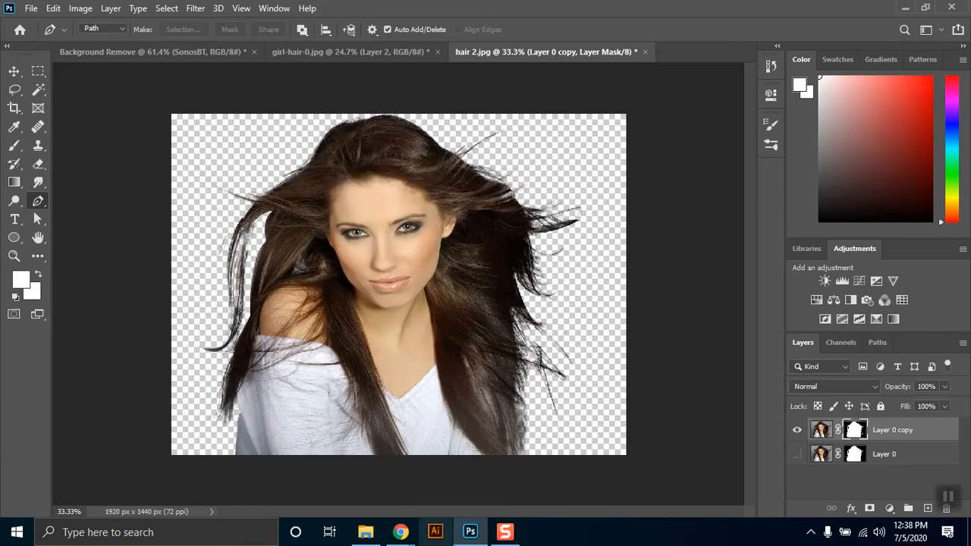
{"action": "left_click", "coordinate": [796, 430]}
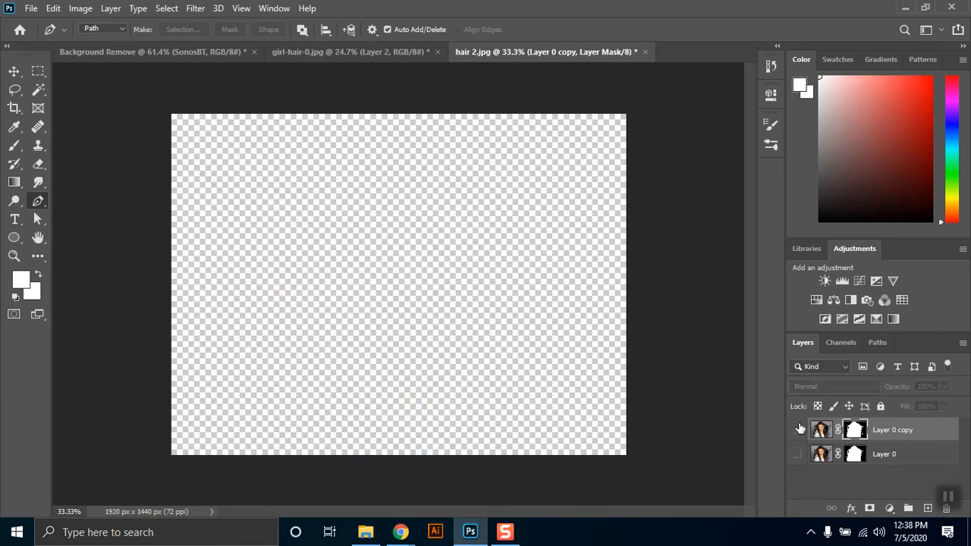
{"action": "left_click", "coordinate": [797, 454]}
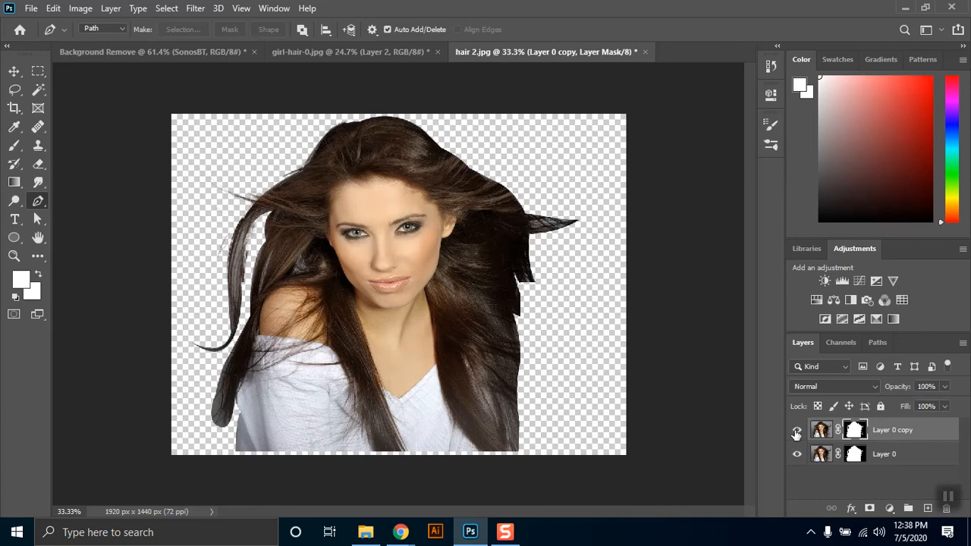
{"action": "left_click", "coordinate": [796, 430]}
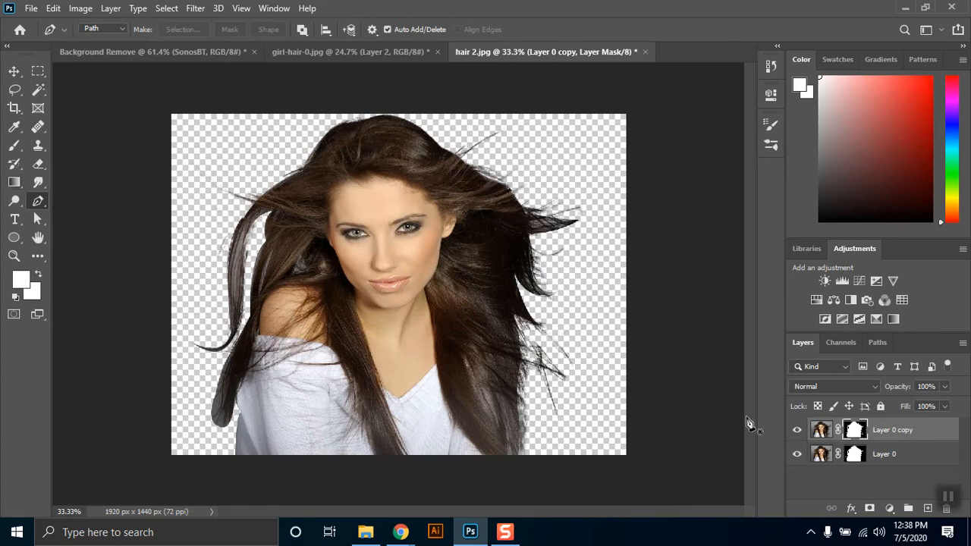
{"action": "left_click", "coordinate": [796, 430]}
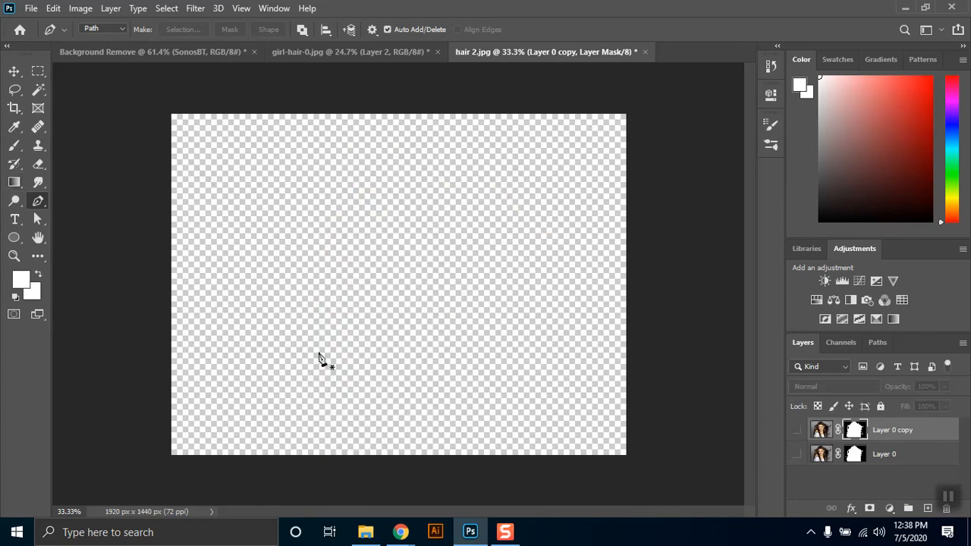
{"action": "left_click", "coordinate": [796, 456]}
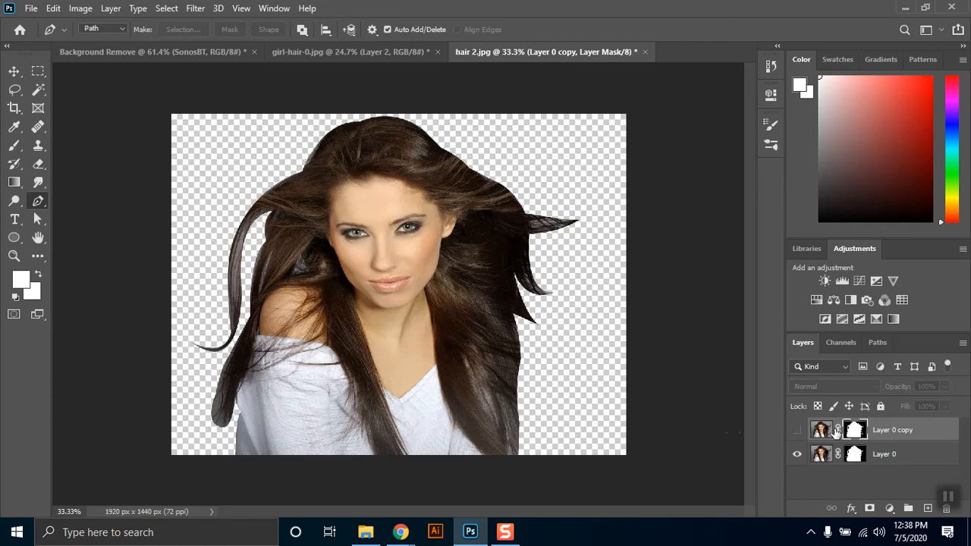
{"action": "left_click", "coordinate": [796, 429]}
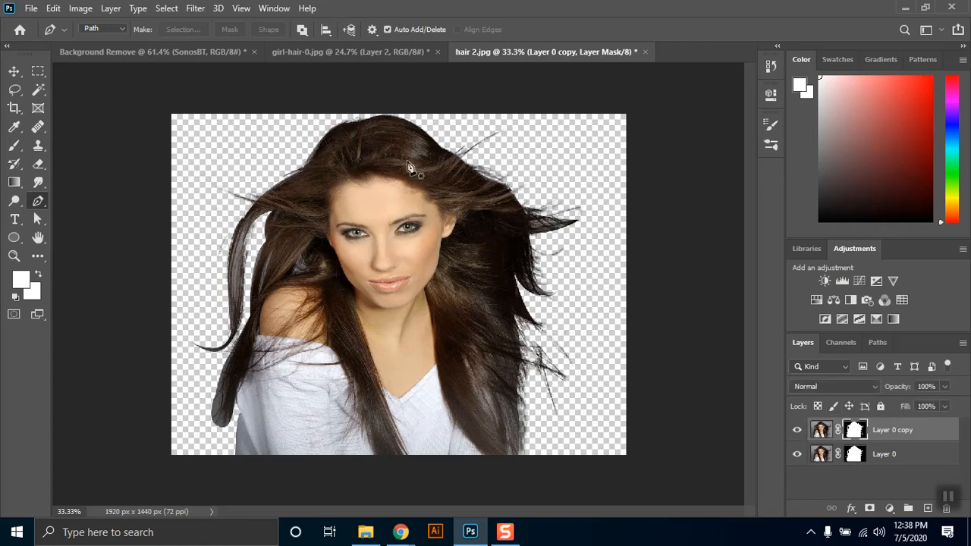
{"action": "left_click", "coordinate": [166, 8]}
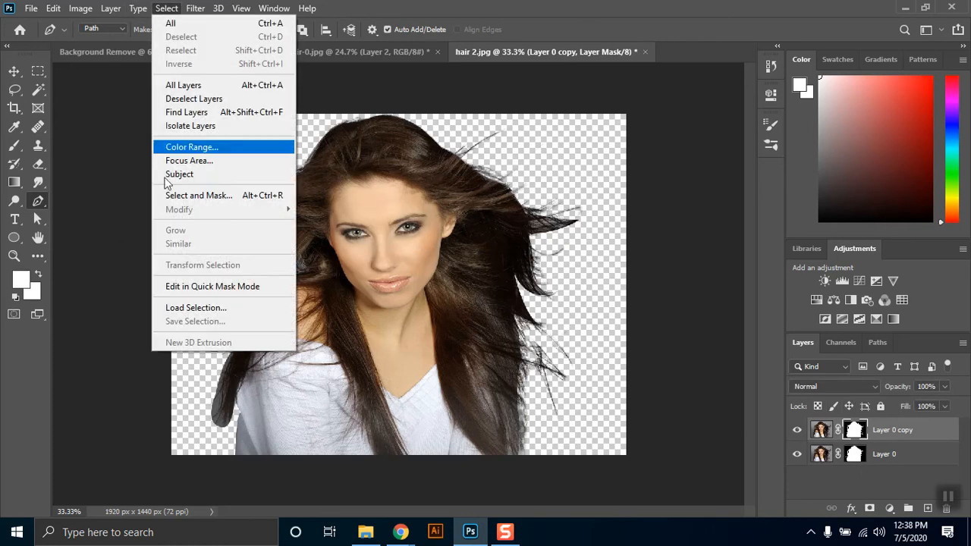
{"action": "left_click", "coordinate": [454, 7]}
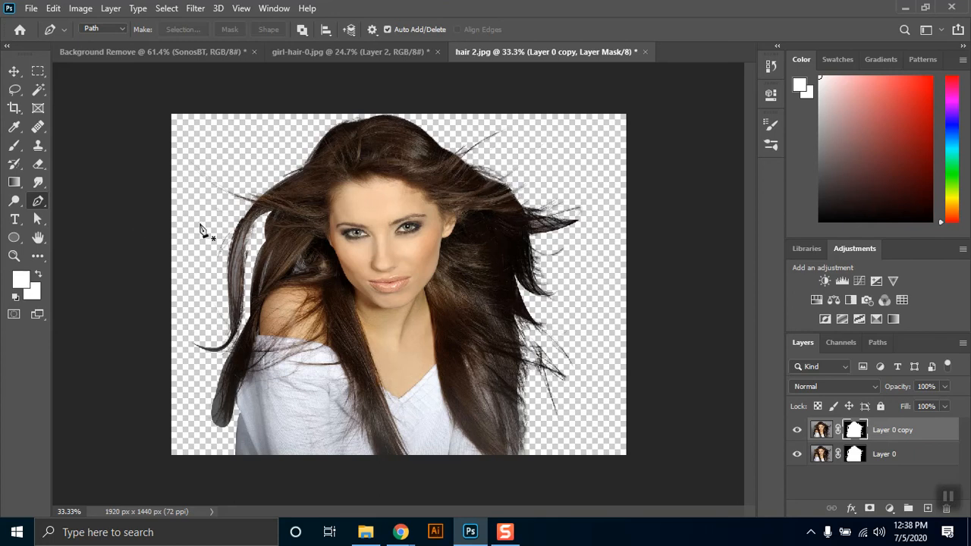
{"action": "left_click", "coordinate": [796, 454]}
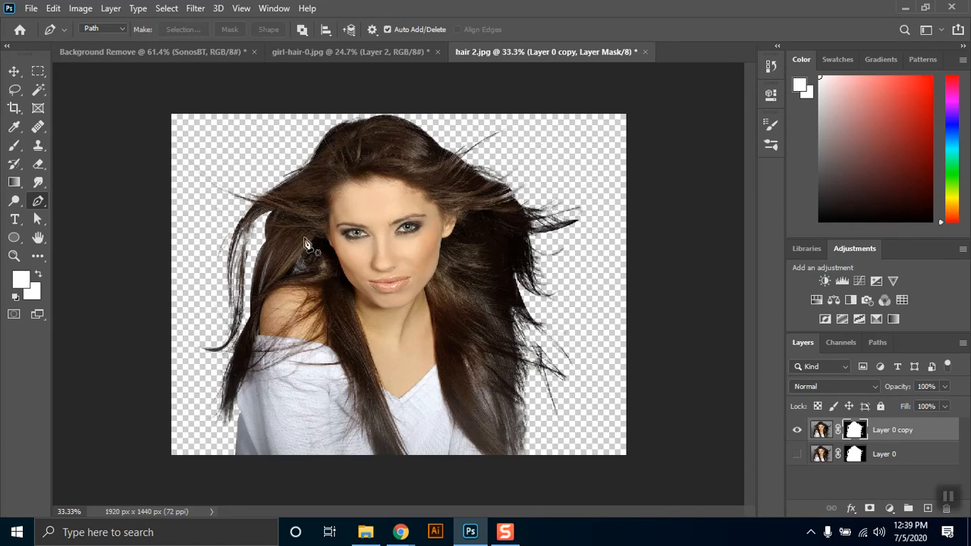
Check the Brush tool's 6 px hair tip settings and brush over the thin left strand on the Layer 0 copy mask
{"action": "left_click", "coordinate": [14, 146]}
{"action": "left_click", "coordinate": [771, 124]}
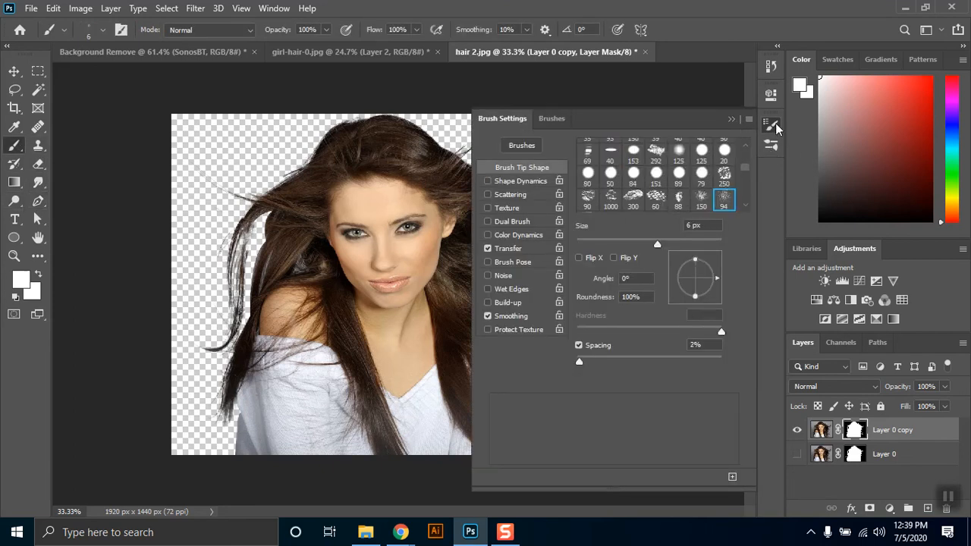
{"action": "left_click", "coordinate": [388, 303]}
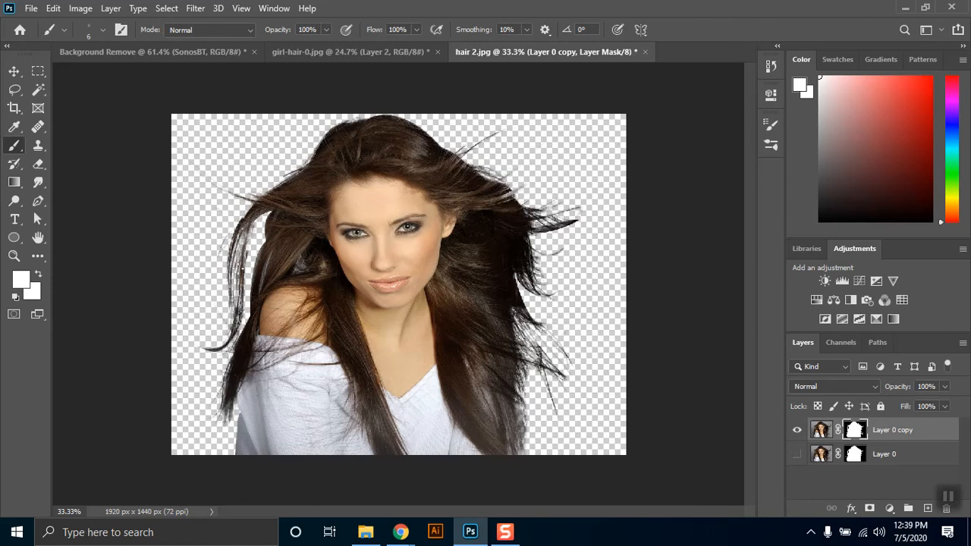
{"action": "left_click_drag", "start_coordinate": [246, 228], "coordinate": [239, 270]}
{"action": "mouse_move", "coordinate": [247, 266]}
{"action": "left_mouse_down"}
{"action": "mouse_move", "coordinate": [245, 312]}
{"action": "mouse_move", "coordinate": [238, 308]}
{"action": "left_mouse_up"}
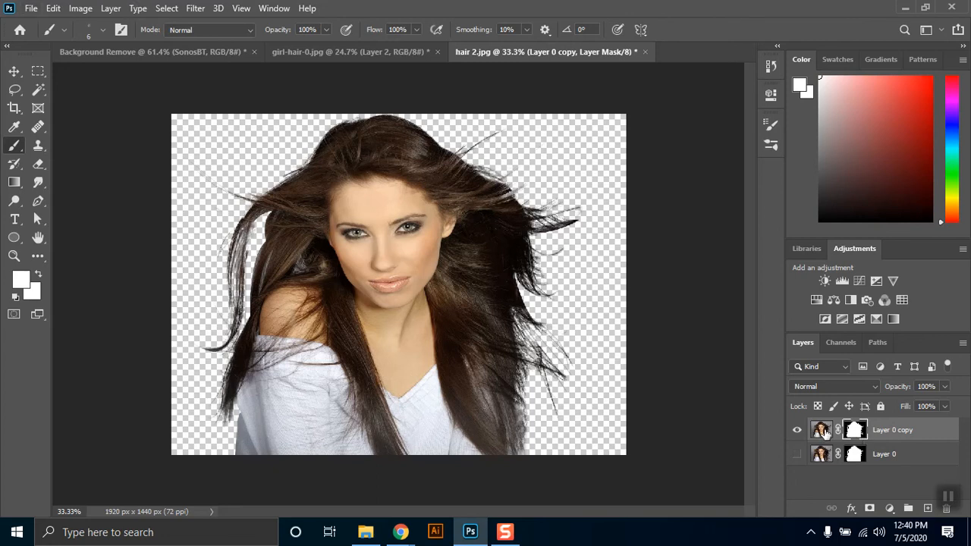
Add a new layer above Layer 0 copy and paint a fine hair on the left strand in a sampled hair brown
{"action": "left_click", "coordinate": [822, 430]}
{"action": "left_click", "coordinate": [323, 250], "text": "alt"}
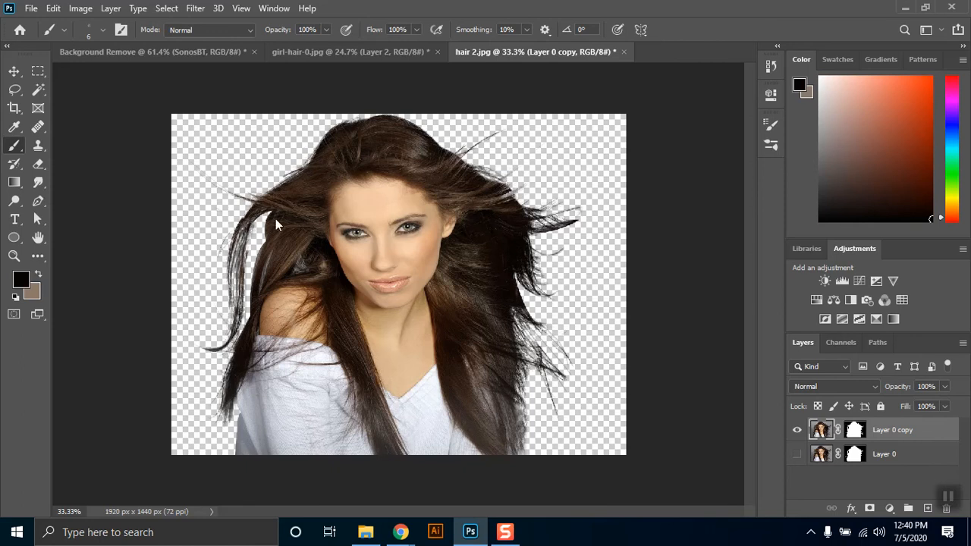
{"action": "left_click", "coordinate": [927, 509]}
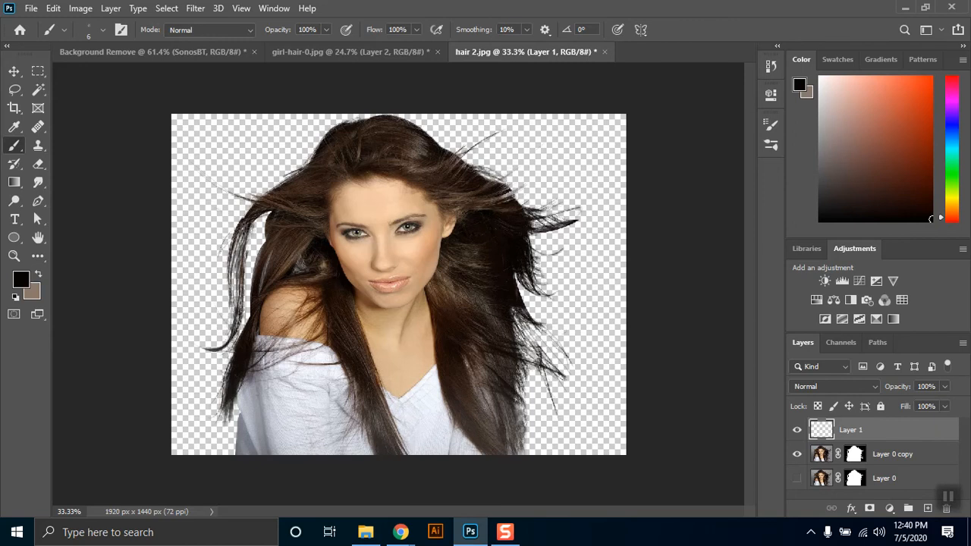
{"action": "left_click", "coordinate": [319, 188], "text": "alt"}
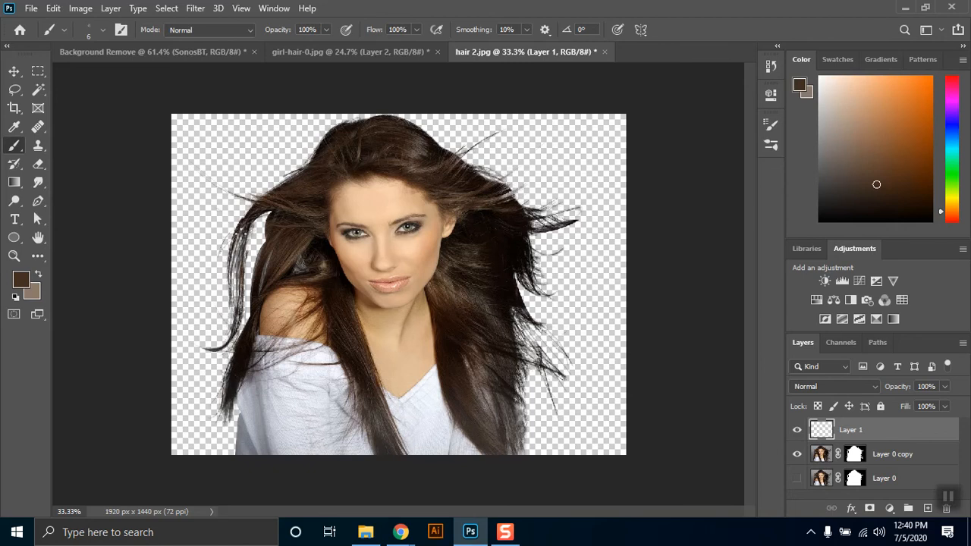
{"action": "left_click_drag", "start_coordinate": [242, 240], "coordinate": [238, 255]}
Paint more fine hairs along the left strand and its lower tip with dark tones sampled from the hair
{"action": "left_click", "coordinate": [337, 287], "text": "alt"}
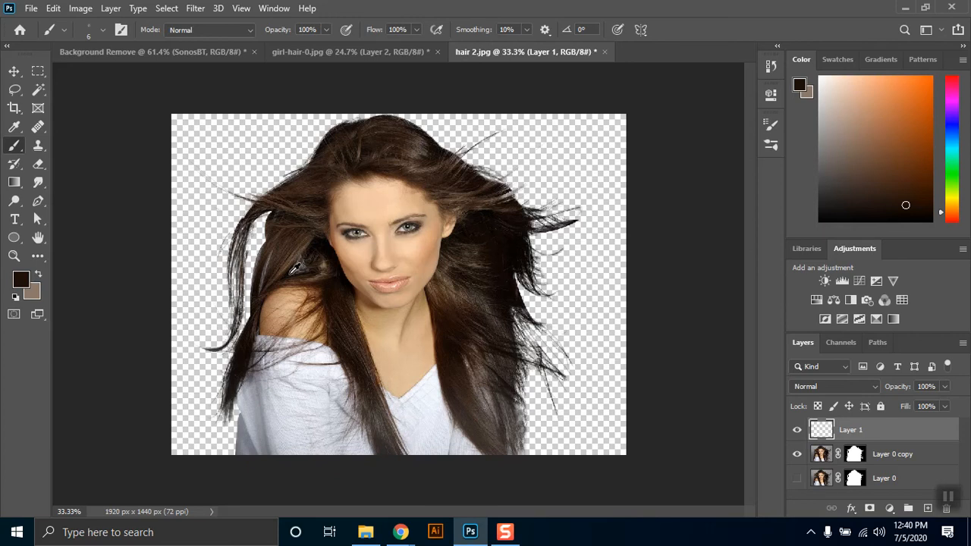
{"action": "left_click", "coordinate": [463, 294], "text": "alt"}
{"action": "left_click_drag", "start_coordinate": [242, 246], "coordinate": [233, 302]}
{"action": "left_click", "coordinate": [353, 365], "text": "alt"}
{"action": "left_click_drag", "start_coordinate": [247, 286], "coordinate": [237, 312]}
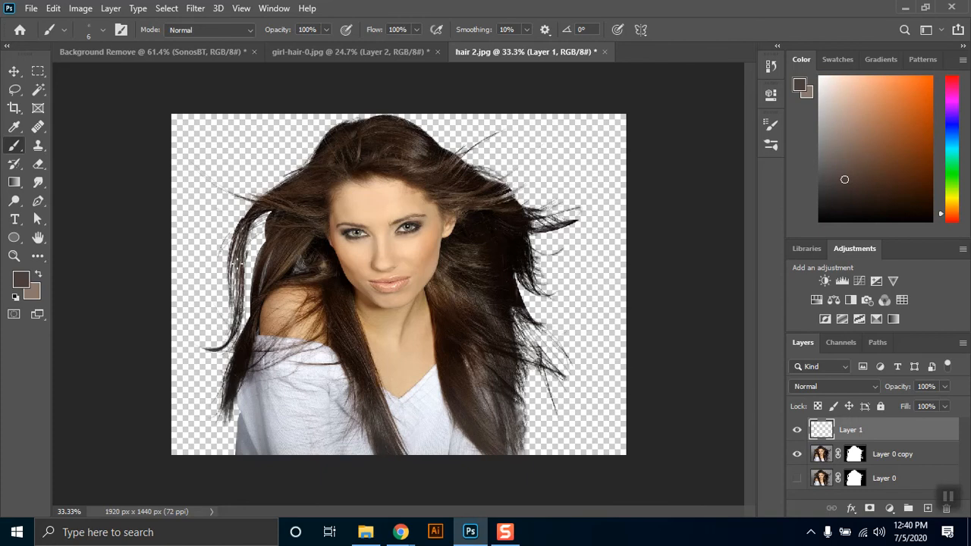
{"action": "mouse_move", "coordinate": [264, 226]}
{"action": "left_mouse_down"}
{"action": "mouse_move", "coordinate": [242, 255]}
{"action": "mouse_move", "coordinate": [247, 265]}
{"action": "left_mouse_up"}
{"action": "mouse_move", "coordinate": [228, 326]}
{"action": "left_mouse_down"}
{"action": "mouse_move", "coordinate": [217, 347]}
{"action": "mouse_move", "coordinate": [205, 347]}
{"action": "left_mouse_up"}
{"action": "left_click_drag", "start_coordinate": [236, 313], "coordinate": [205, 348]}
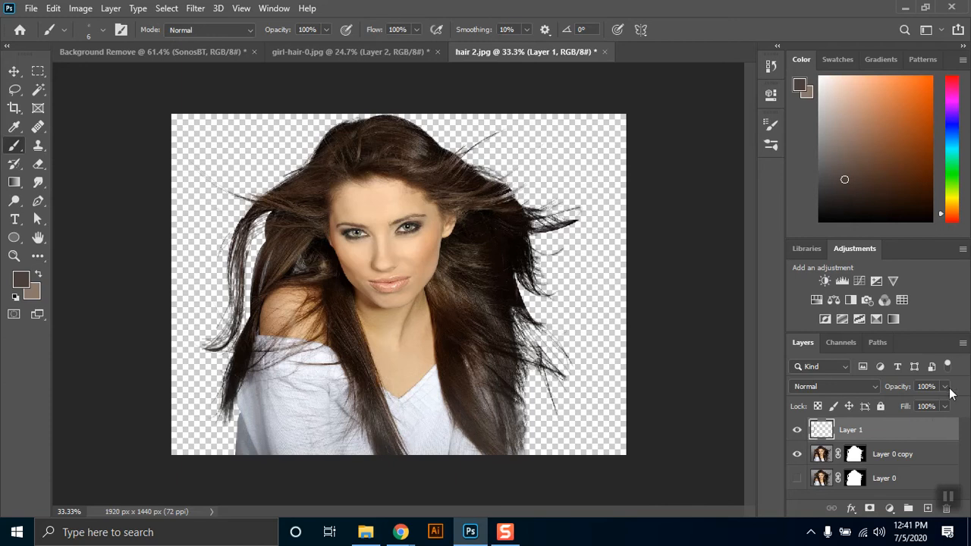
Set the painted hair layer's opacity to 60% and compare the image with and without that layer
{"action": "left_click", "coordinate": [945, 387]}
{"action": "left_click", "coordinate": [903, 405]}
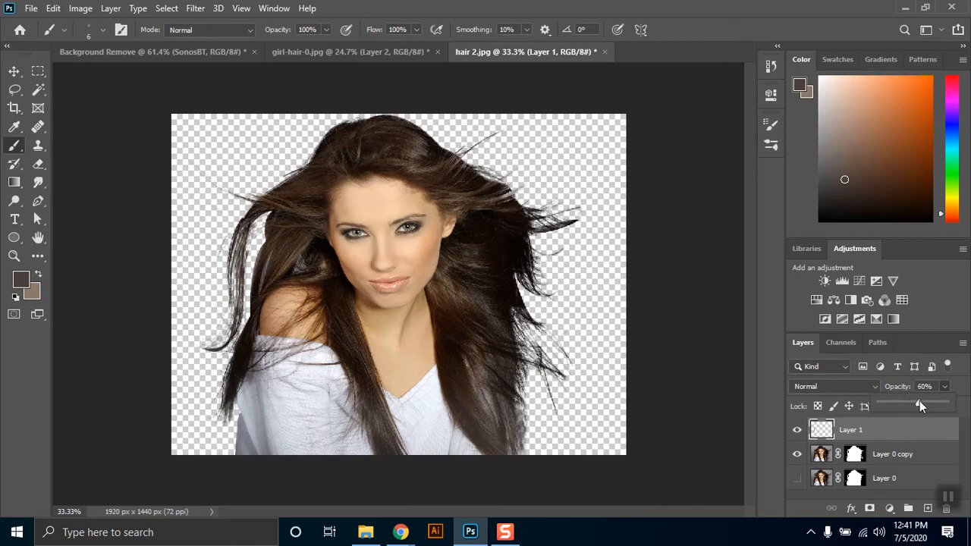
{"action": "left_click", "coordinate": [797, 431]}
{"action": "left_click", "coordinate": [797, 431]}
{"action": "left_click", "coordinate": [797, 431]}
{"action": "left_click", "coordinate": [798, 431]}
Sample a dark brown at the lower right hair edge and paint a loose hair outward from it
{"action": "left_click", "coordinate": [513, 328], "text": "alt"}
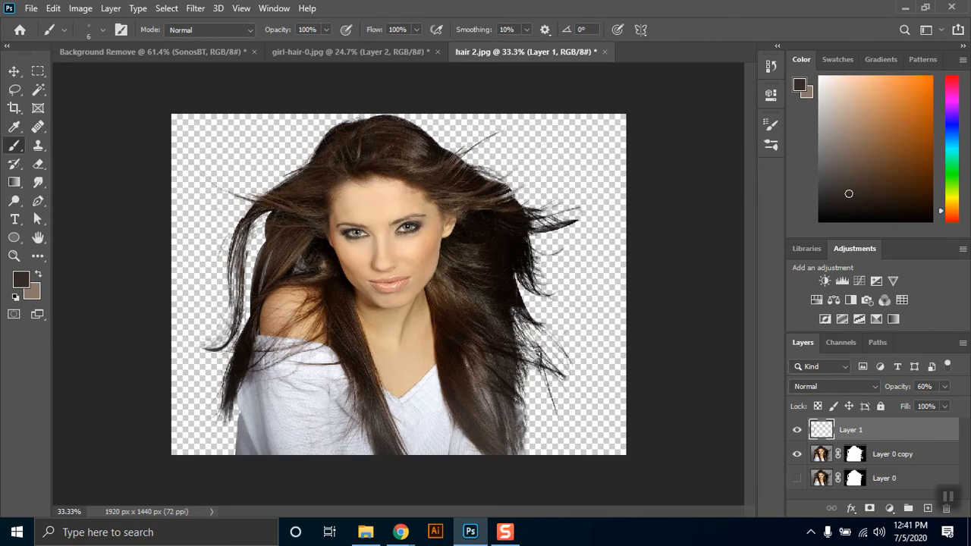
{"action": "left_click", "coordinate": [513, 327], "text": "alt"}
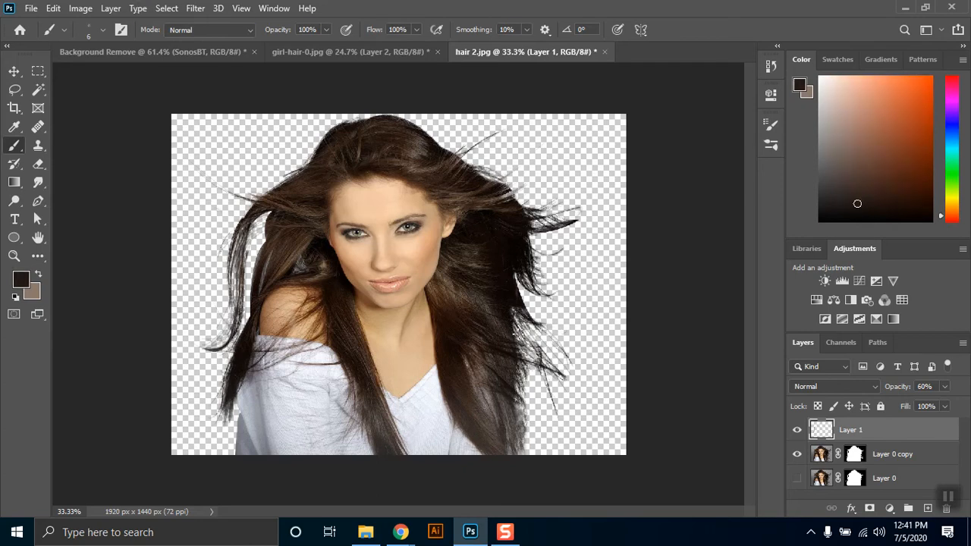
{"action": "left_click_drag", "start_coordinate": [511, 324], "coordinate": [539, 346]}
Paint flyaway hairs extending from the upper right hair edge in tones sampled from the nearby hair
{"action": "left_click", "coordinate": [468, 176], "text": "alt"}
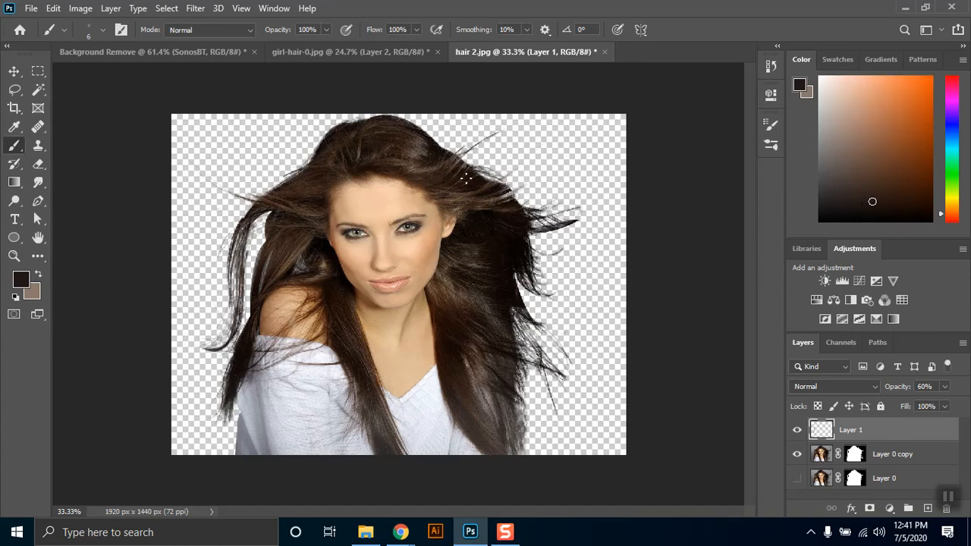
{"action": "left_click_drag", "start_coordinate": [486, 190], "coordinate": [537, 167]}
{"action": "left_click_drag", "start_coordinate": [471, 192], "coordinate": [531, 179]}
{"action": "left_click", "coordinate": [494, 199], "text": "alt"}
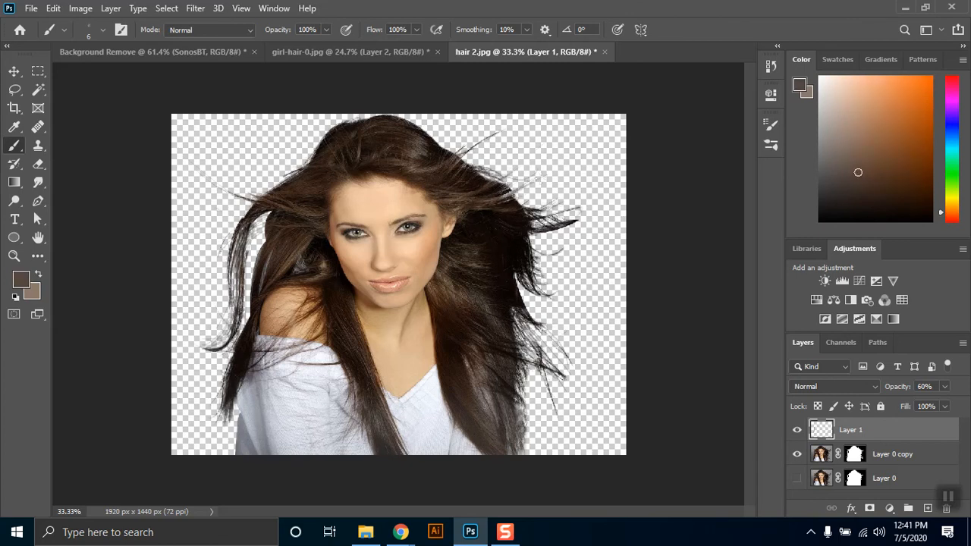
{"action": "left_click", "coordinate": [500, 206], "text": "alt"}
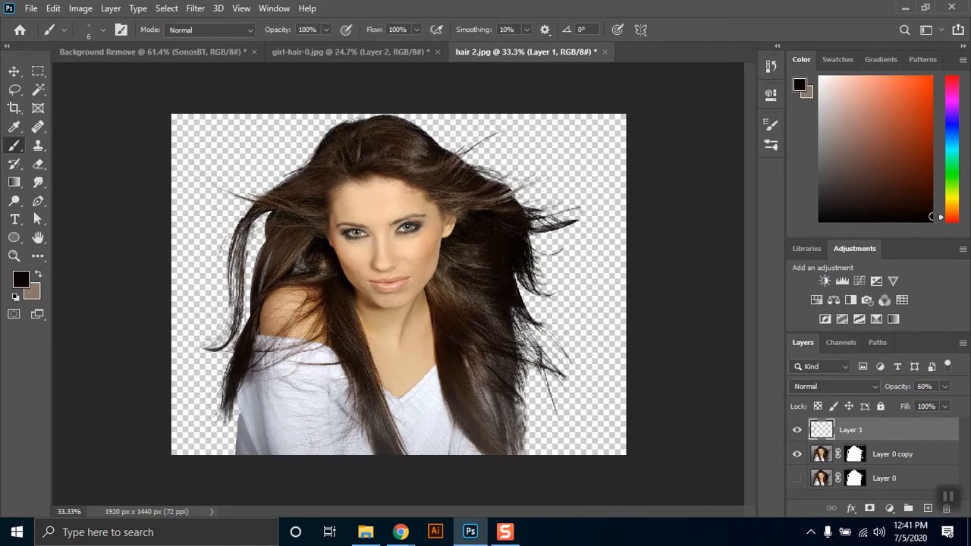
Sample brown tones from the lower right hair and view the whole cut-out
{"action": "left_click", "coordinate": [518, 373], "text": "alt"}
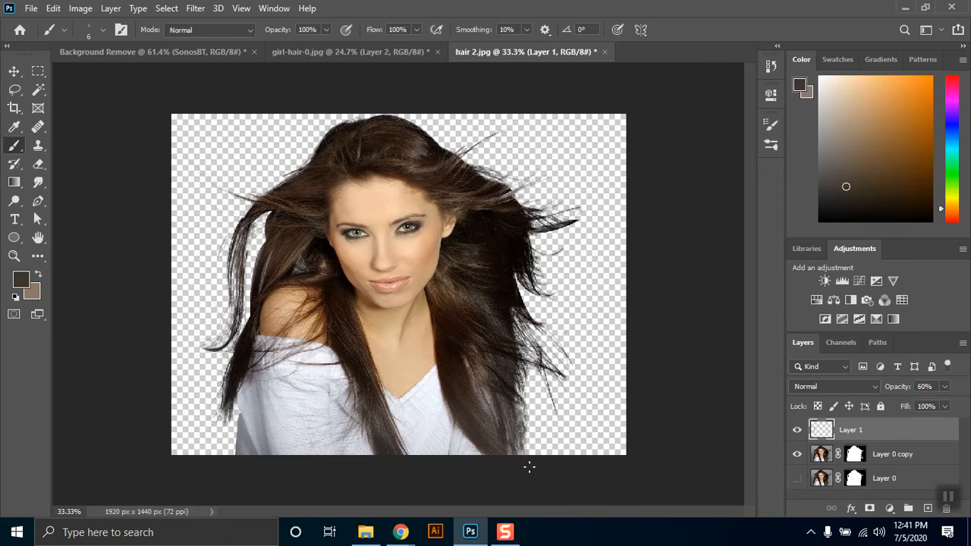
{"action": "left_click", "coordinate": [495, 402], "text": "alt"}
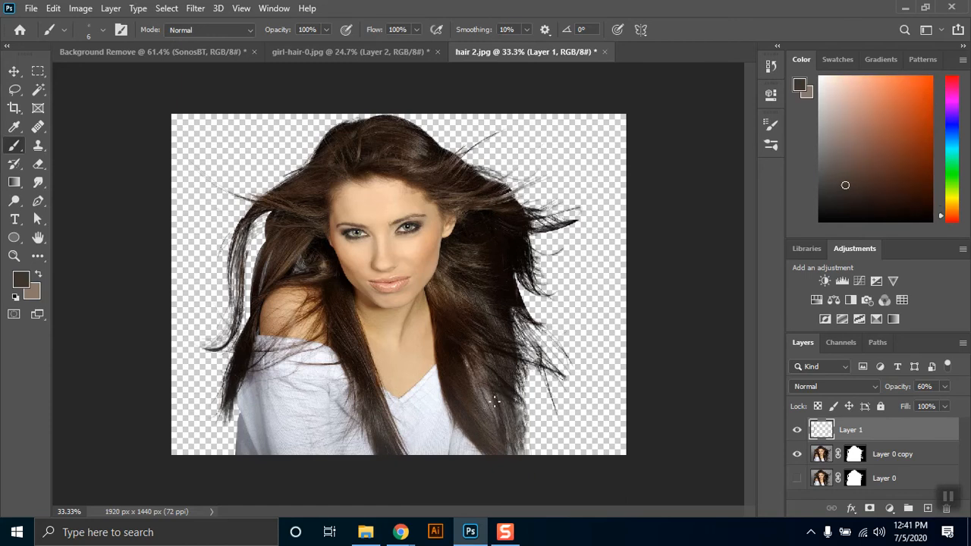
{"action": "left_click", "coordinate": [487, 436], "text": "alt"}
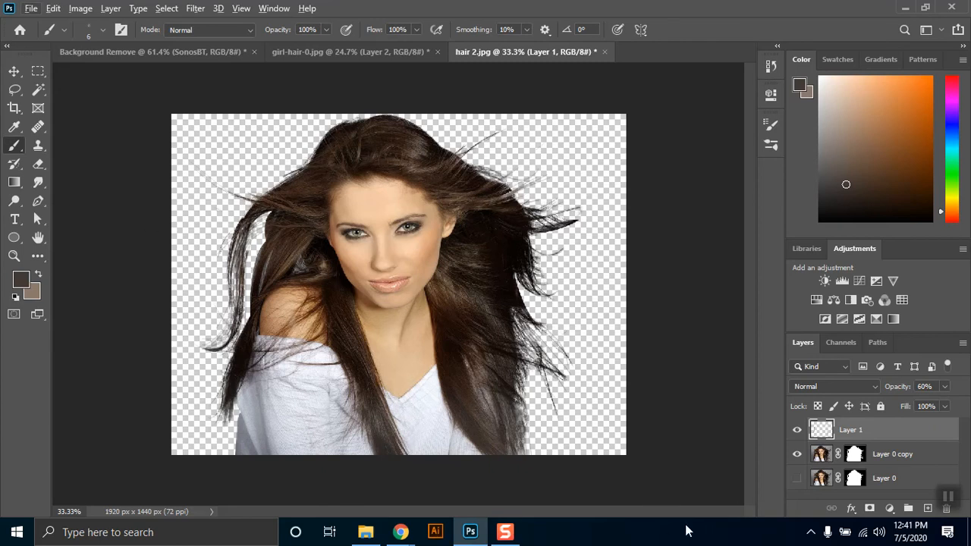
{"action": "scroll", "coordinate": [566, 256], "scroll_direction": "down", "scroll_amount": 3}
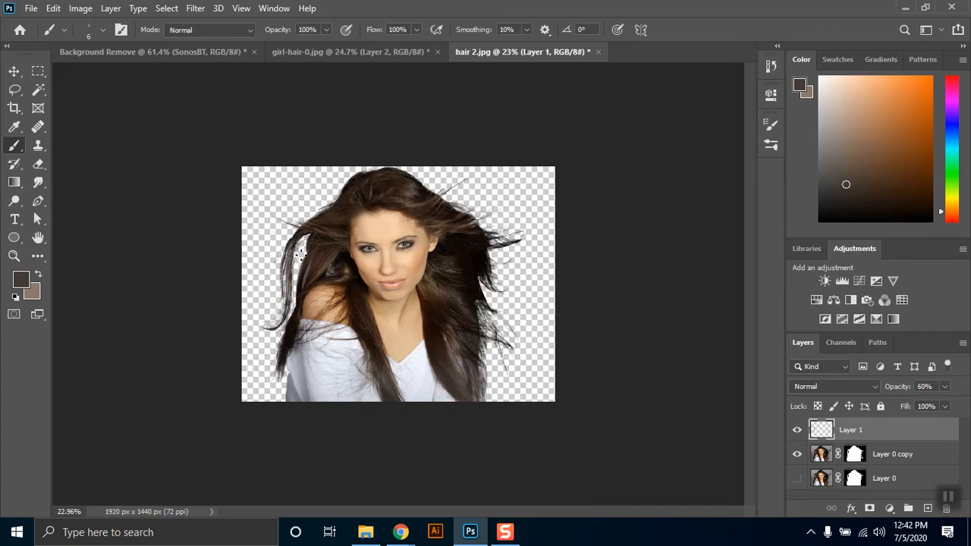
Review the girl-hair-0.jpg, hair 2.jpg and Background Remove documents, and switch to the Google Meet call in Chrome
{"action": "left_click", "coordinate": [304, 52]}
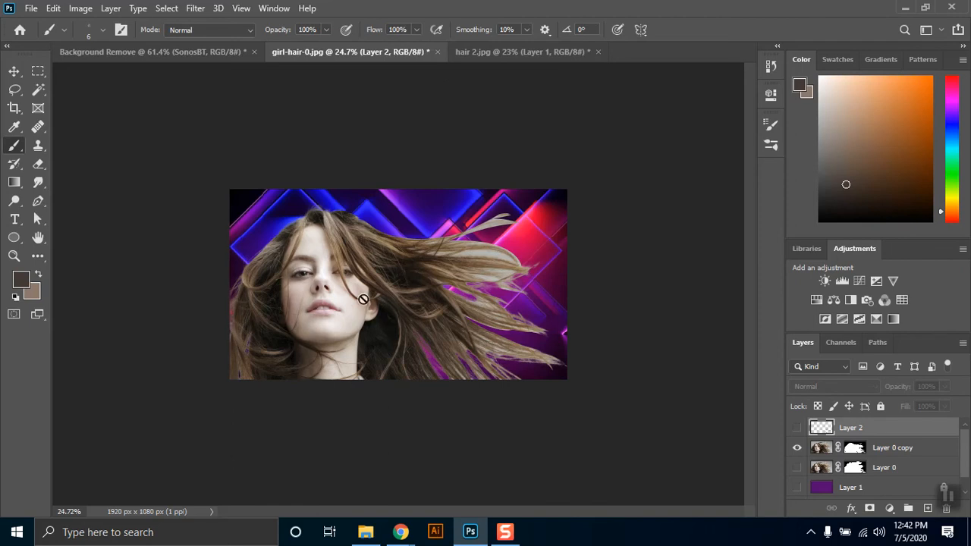
{"action": "left_click", "coordinate": [469, 52]}
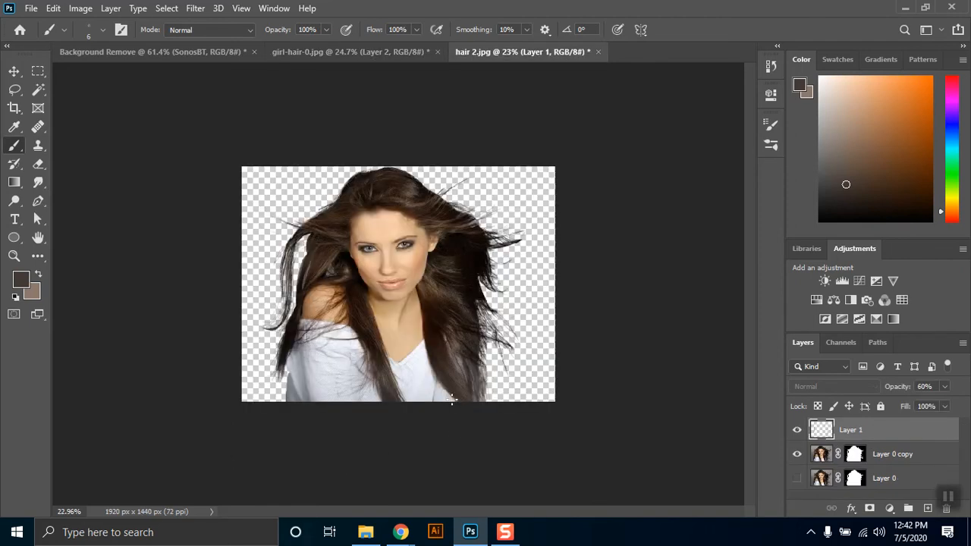
{"action": "left_click", "coordinate": [137, 53]}
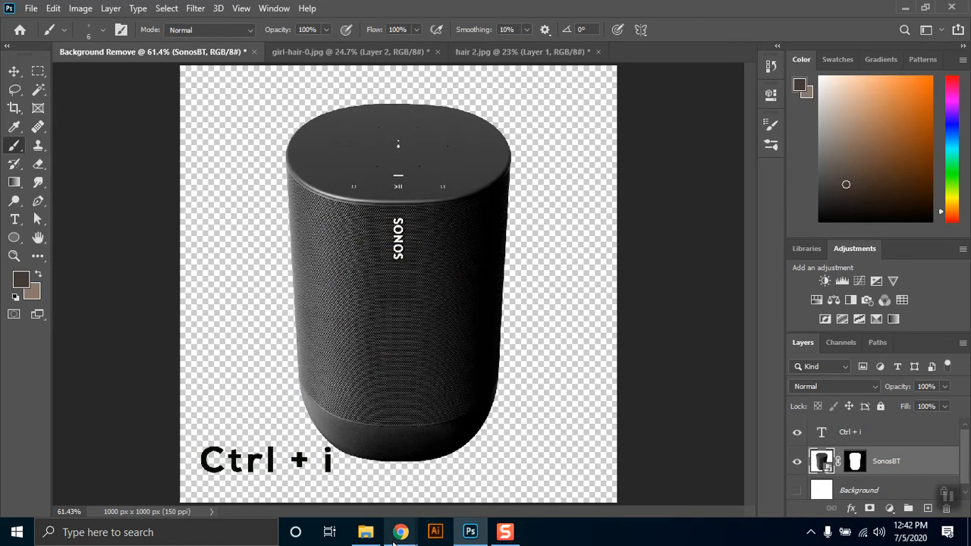
{"action": "mouse_move", "coordinate": [400, 531]}
{"action": "left_click", "coordinate": [358, 479]}
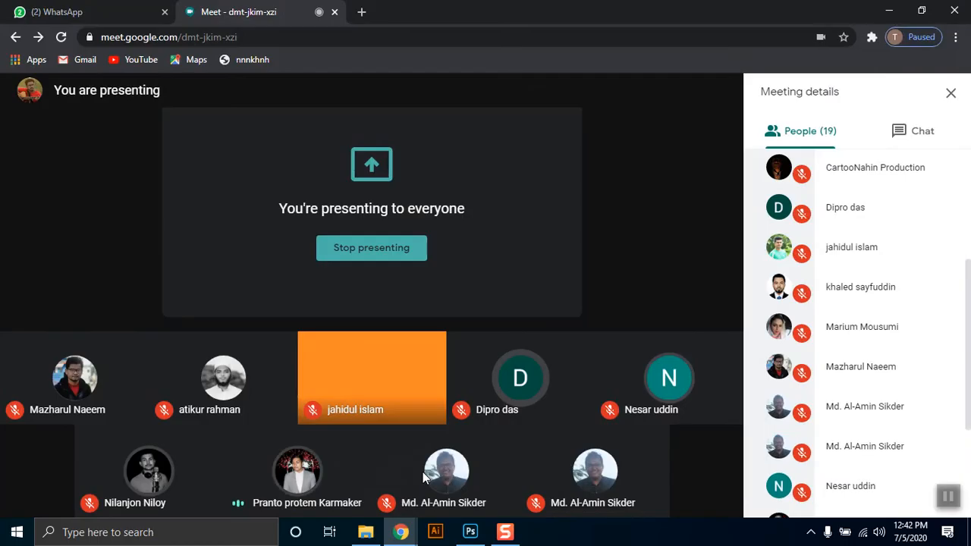